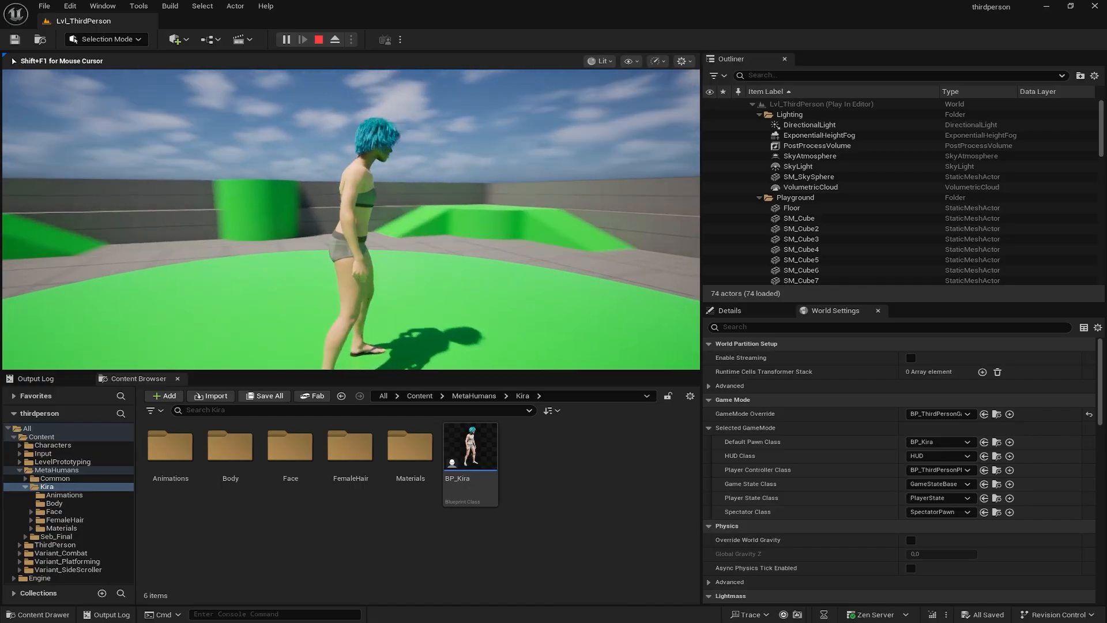
Run the Kira character forward in the level to preview her movement, and end the play session
key(w)
key(w)
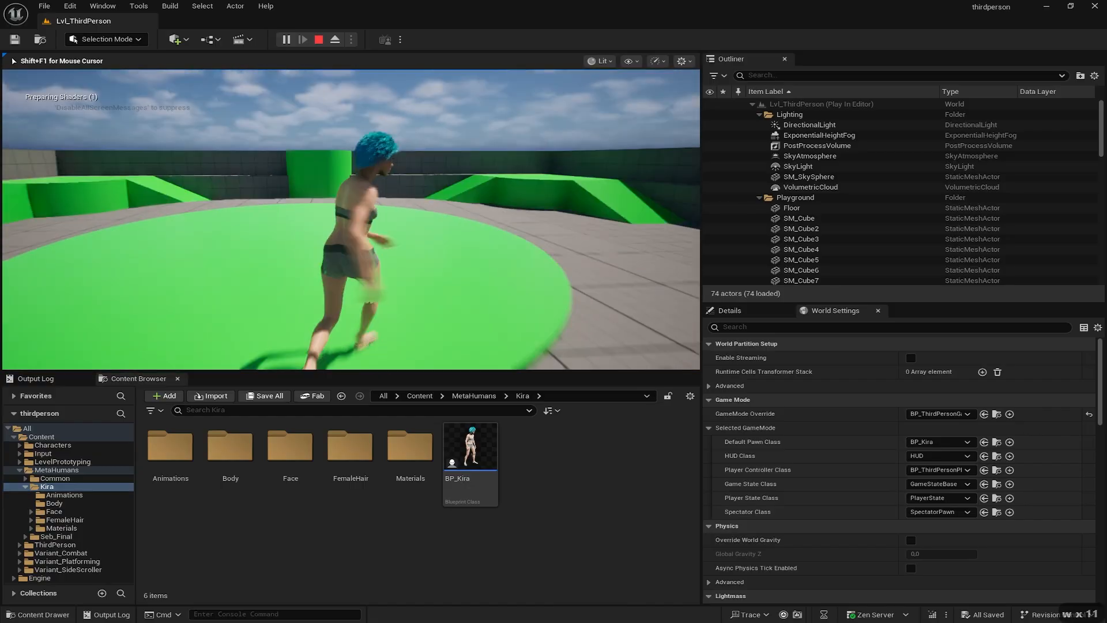
key(Escape)
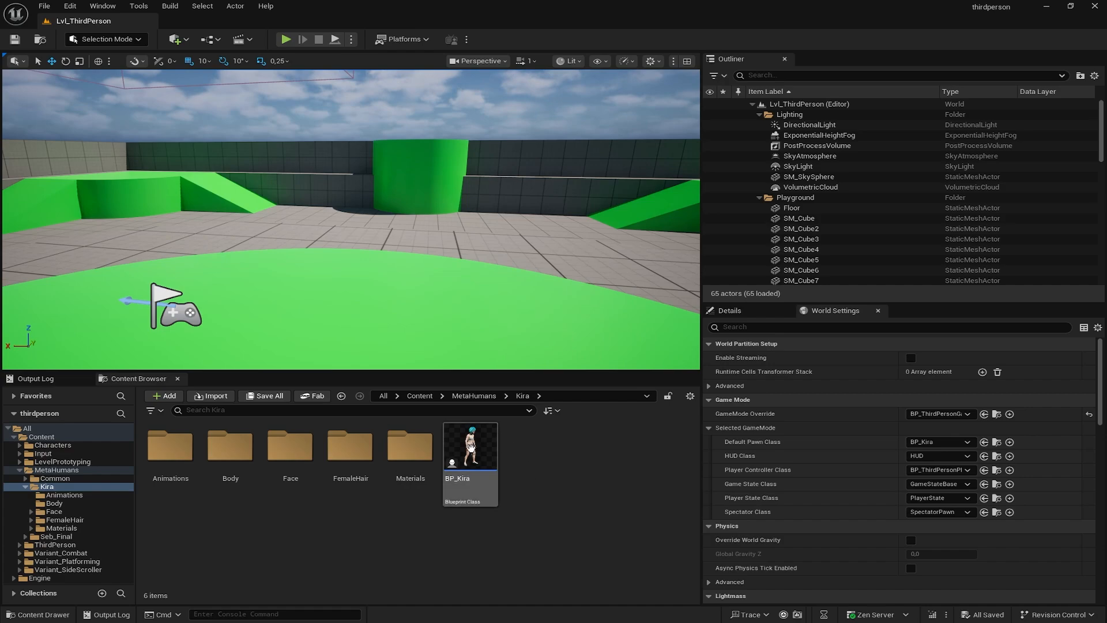
Locate the f_med_unw_body skeletal mesh in Kira's Body folder
click(51, 504)
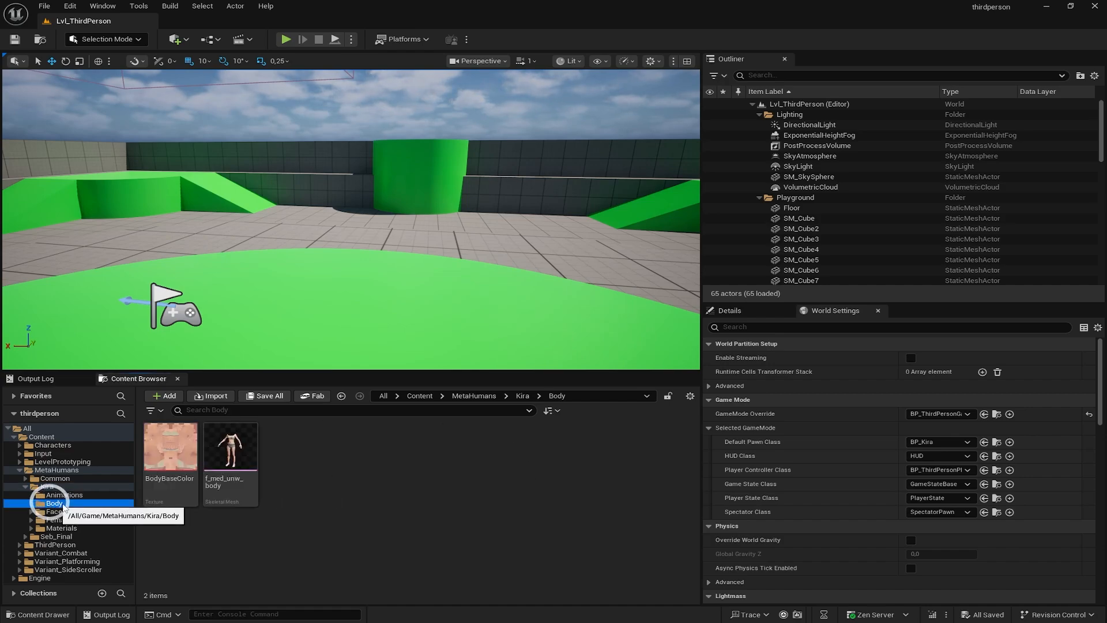
click(373, 513)
click(249, 455)
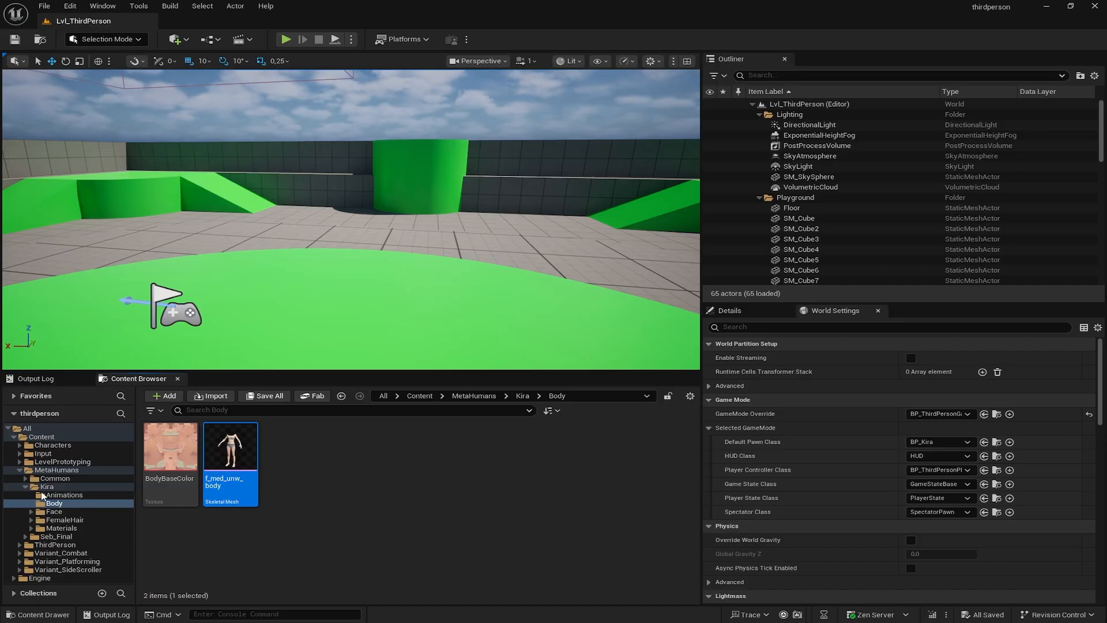
Expand Kira's Face folder, open it and select the Kira_FaceMesh skeletal mesh
click(32, 512)
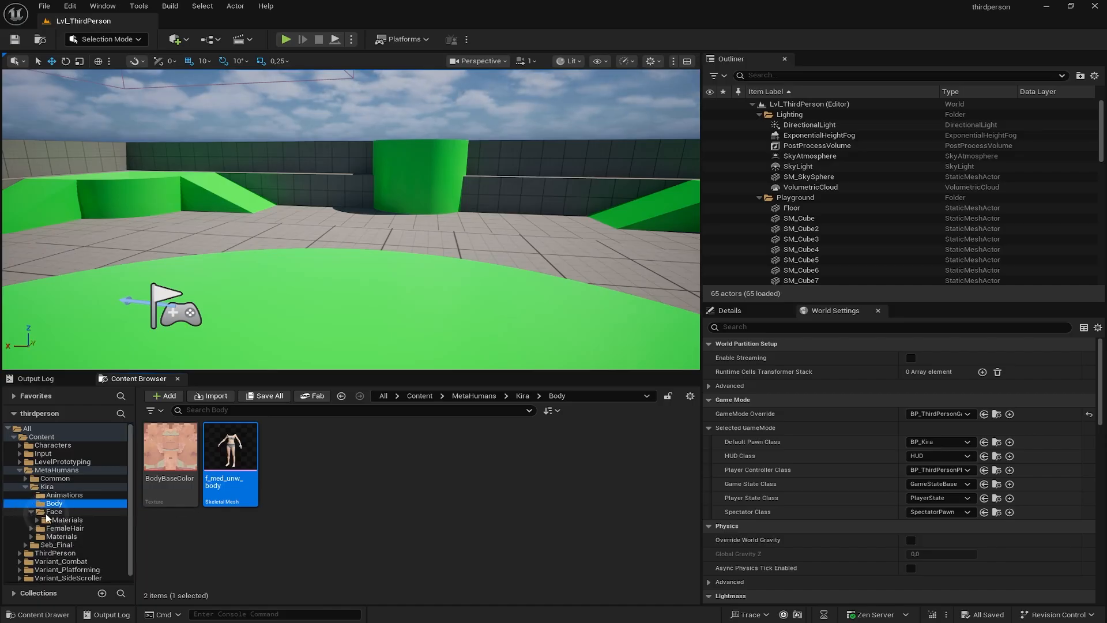
click(36, 519)
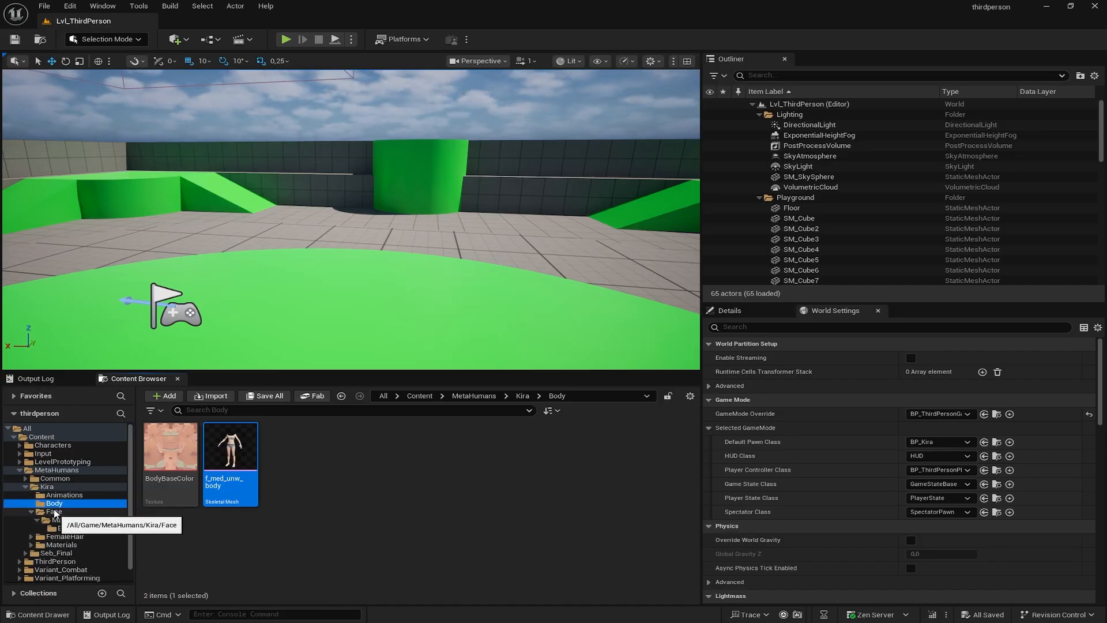
click(57, 514)
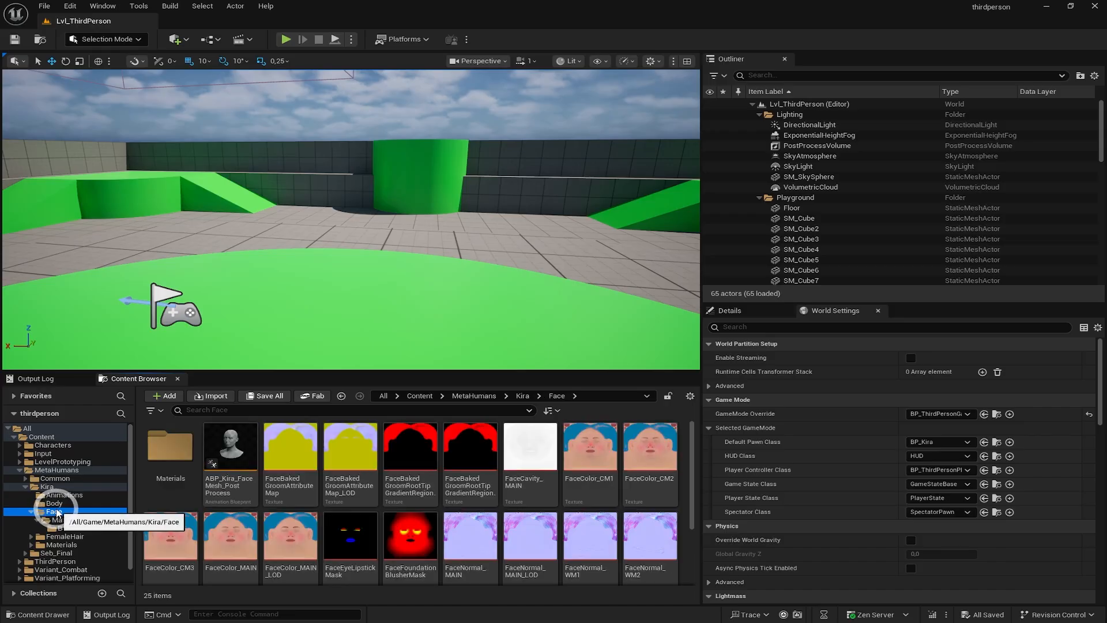
scroll(489, 467, down, 1)
scroll(489, 468, down, 1)
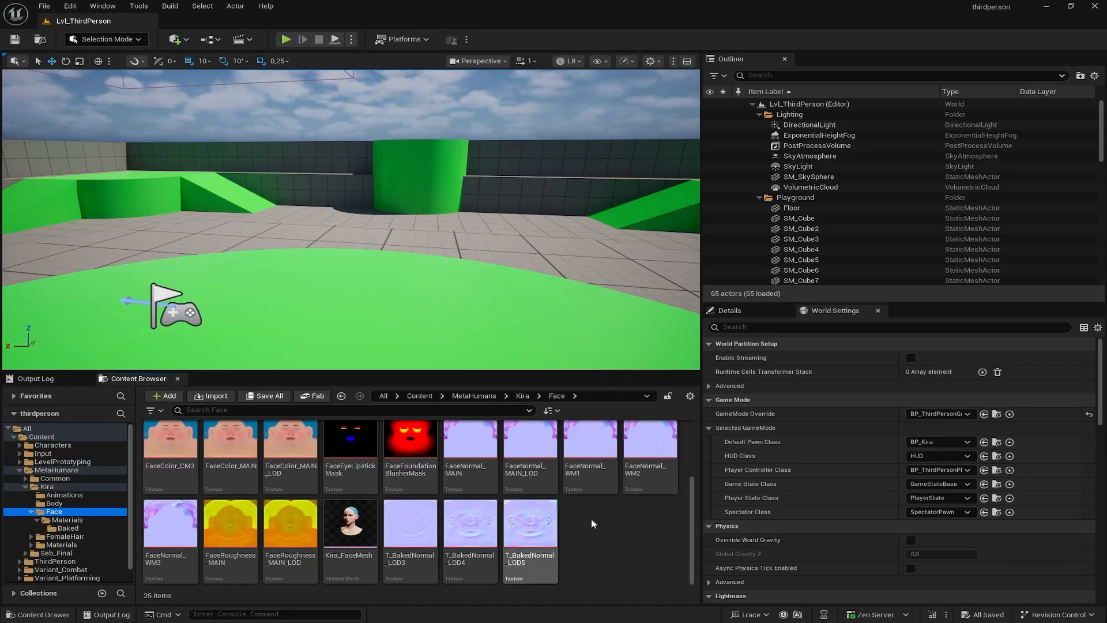
click(354, 530)
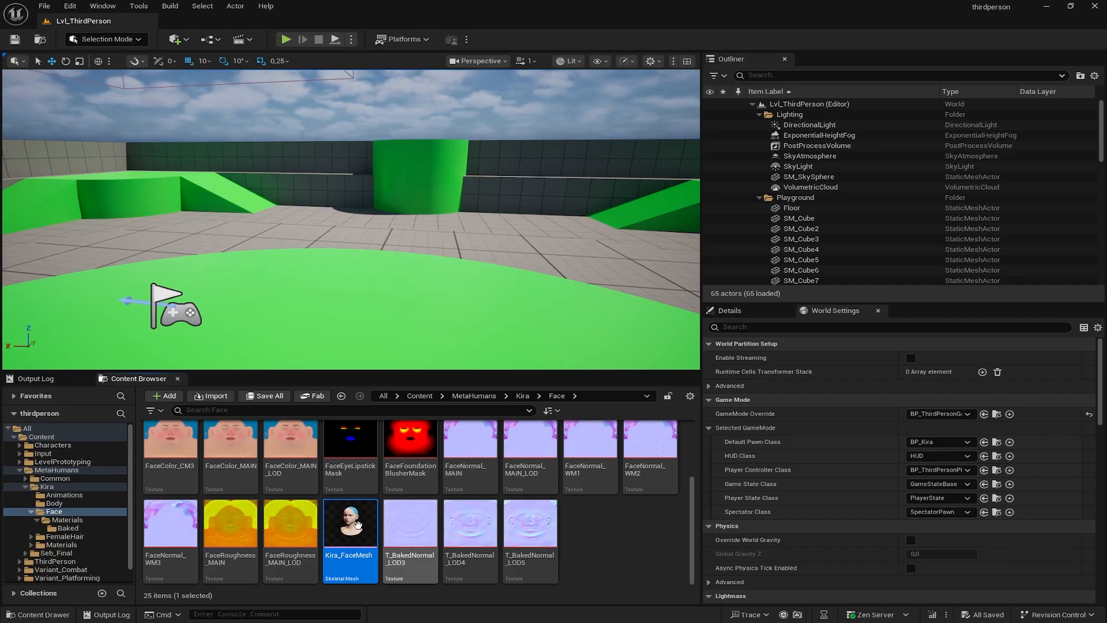
mouse_move(343, 522)
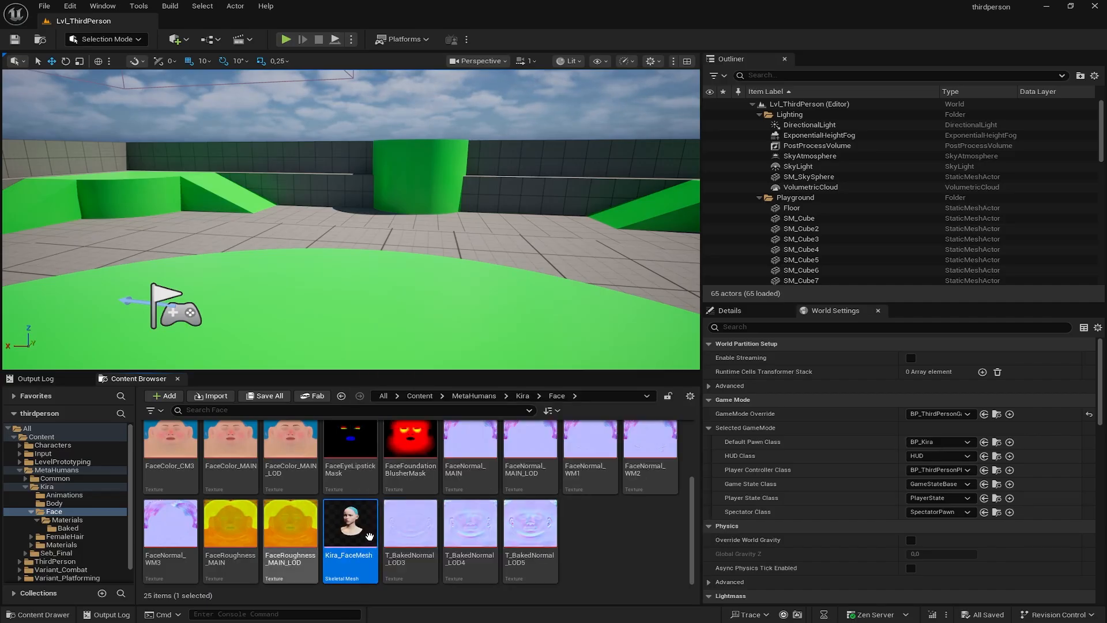
Open Kira_FaceMesh in the skeletal mesh editor and maximize the editor window
right_click(346, 527)
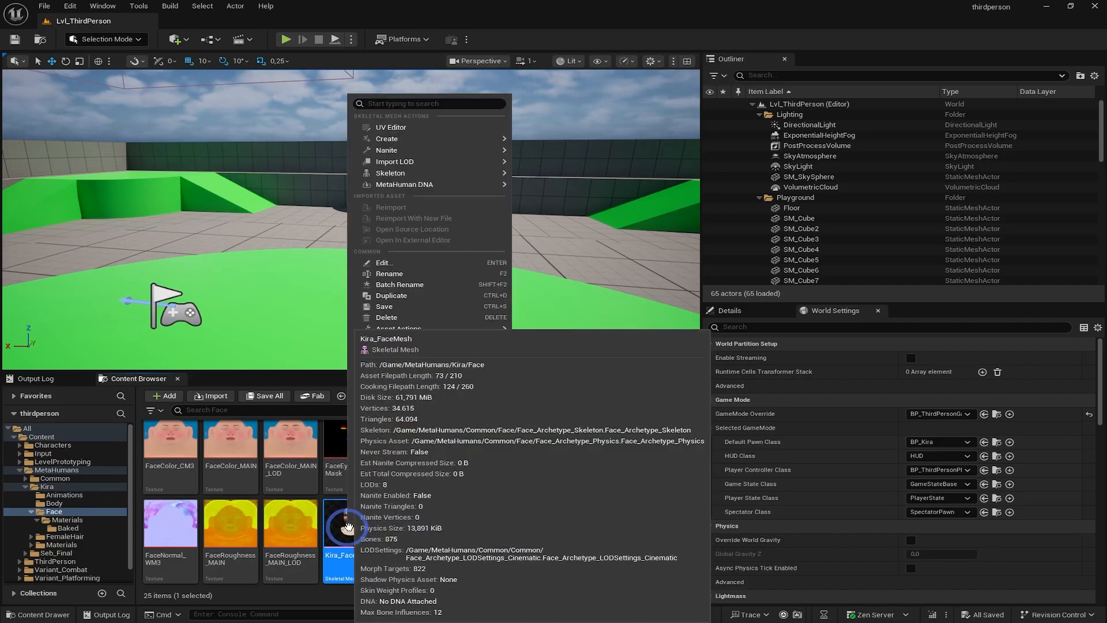
mouse_move(433, 174)
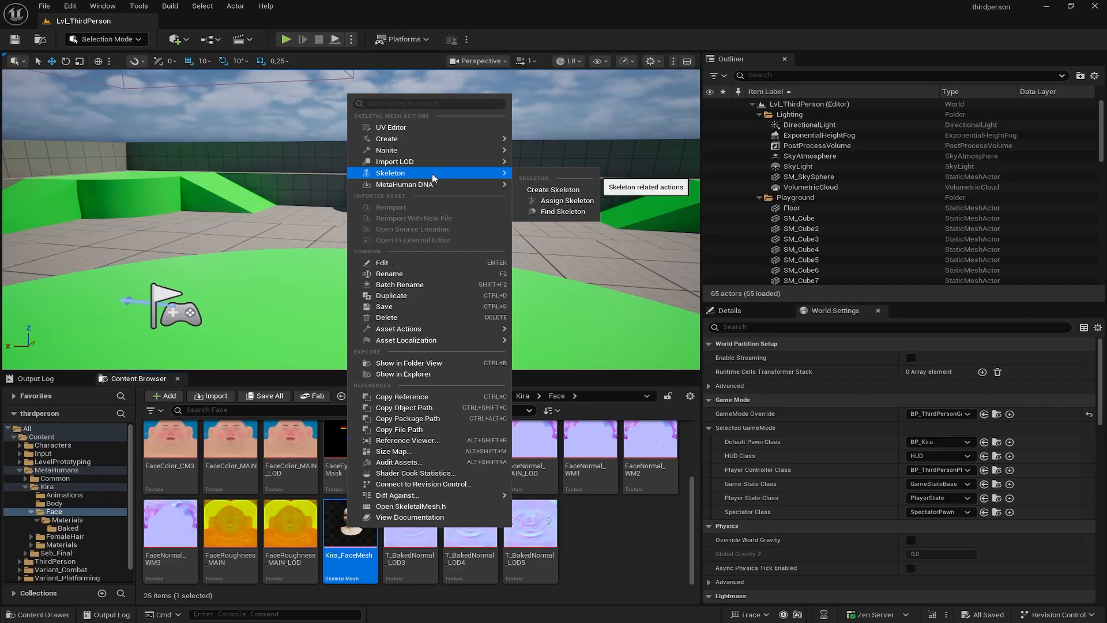
click(334, 522)
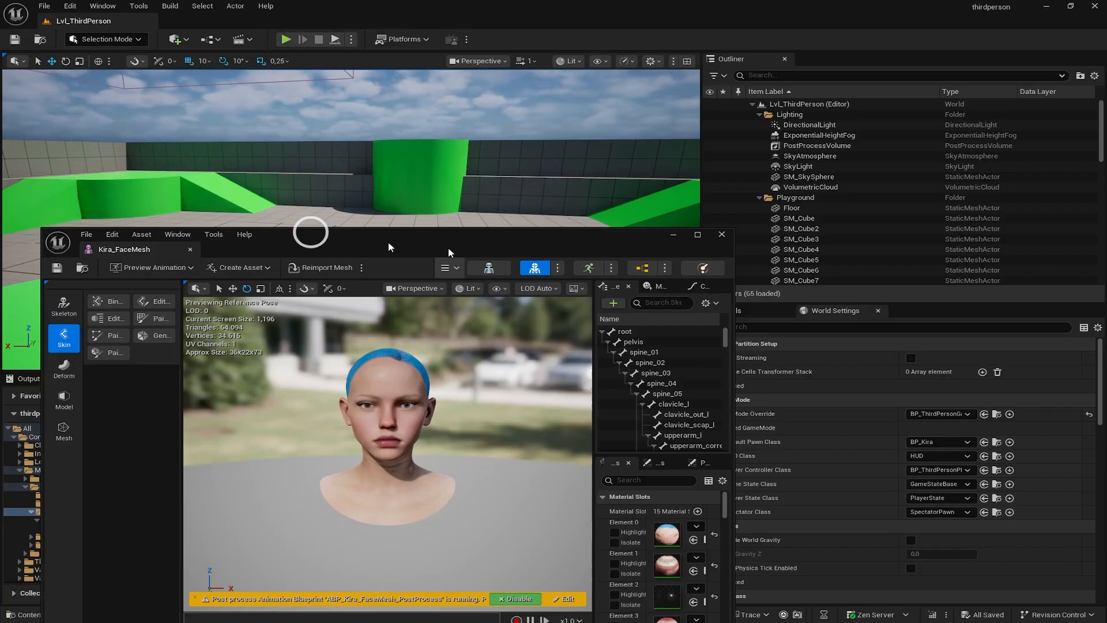
drag(309, 234, 522, 4)
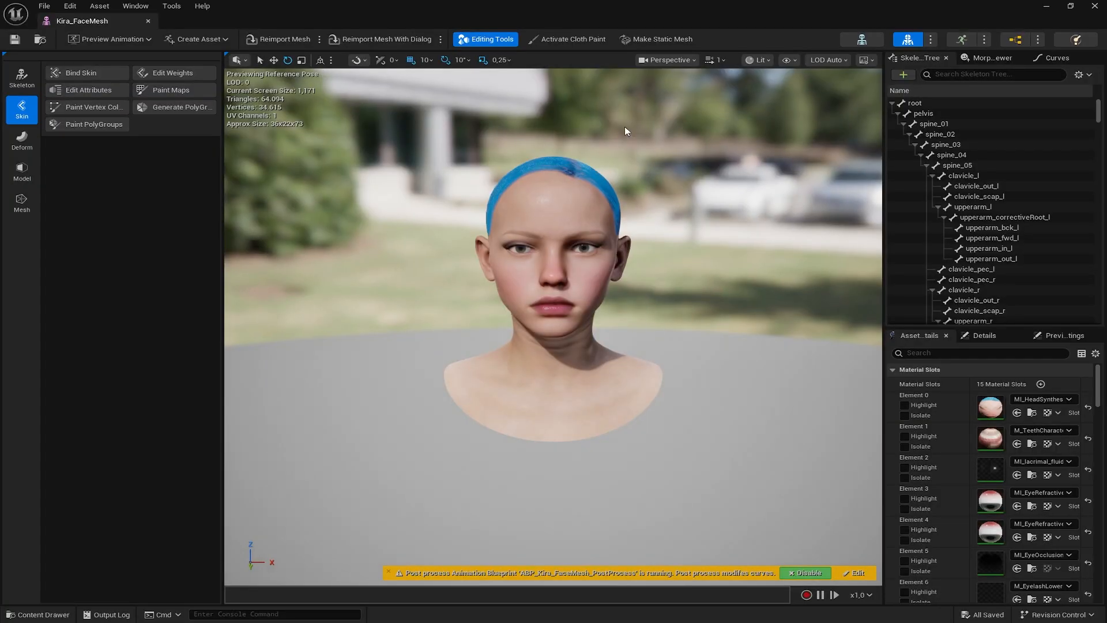
Start making a static mesh from the face mesh and create a folder named Mesh inside MetaHumans/Kira
click(669, 38)
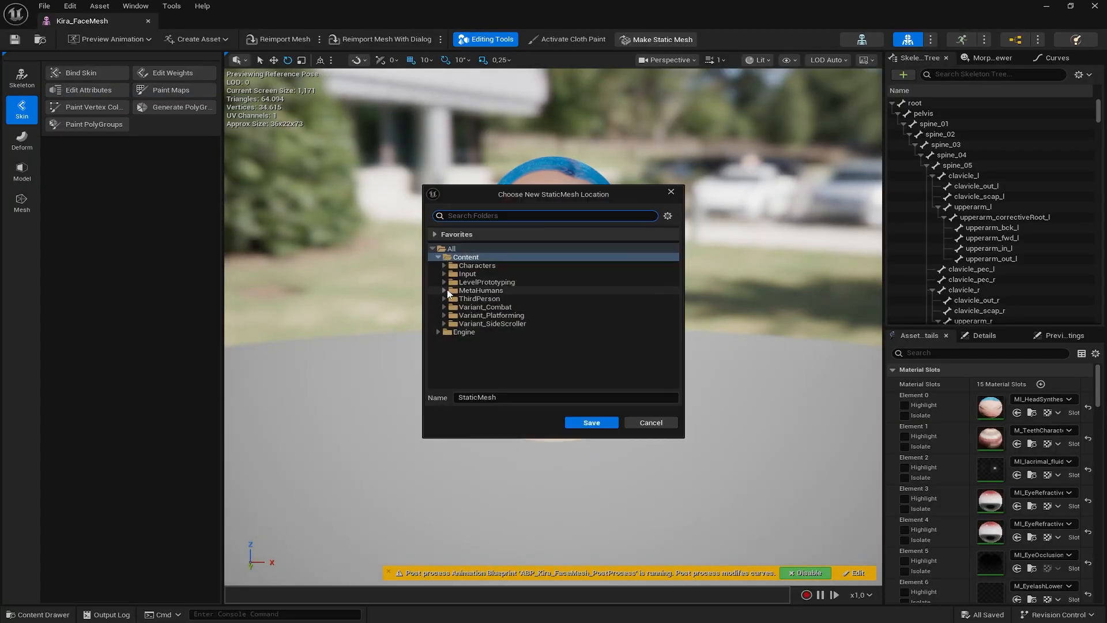
click(444, 290)
click(451, 308)
click(451, 308)
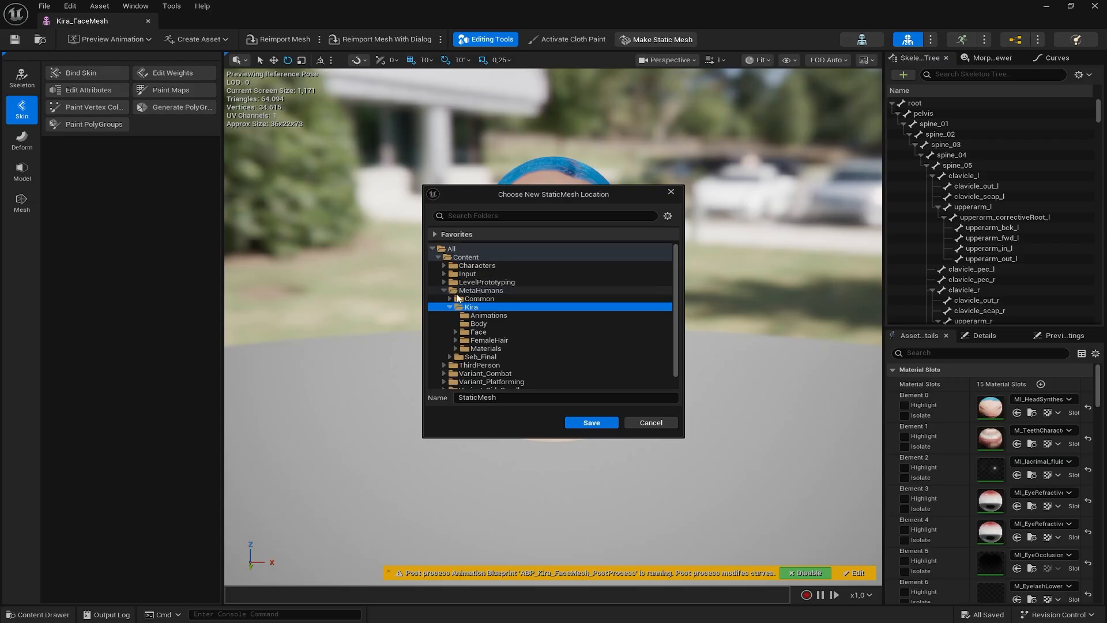
click(477, 312)
right_click(476, 311)
click(513, 315)
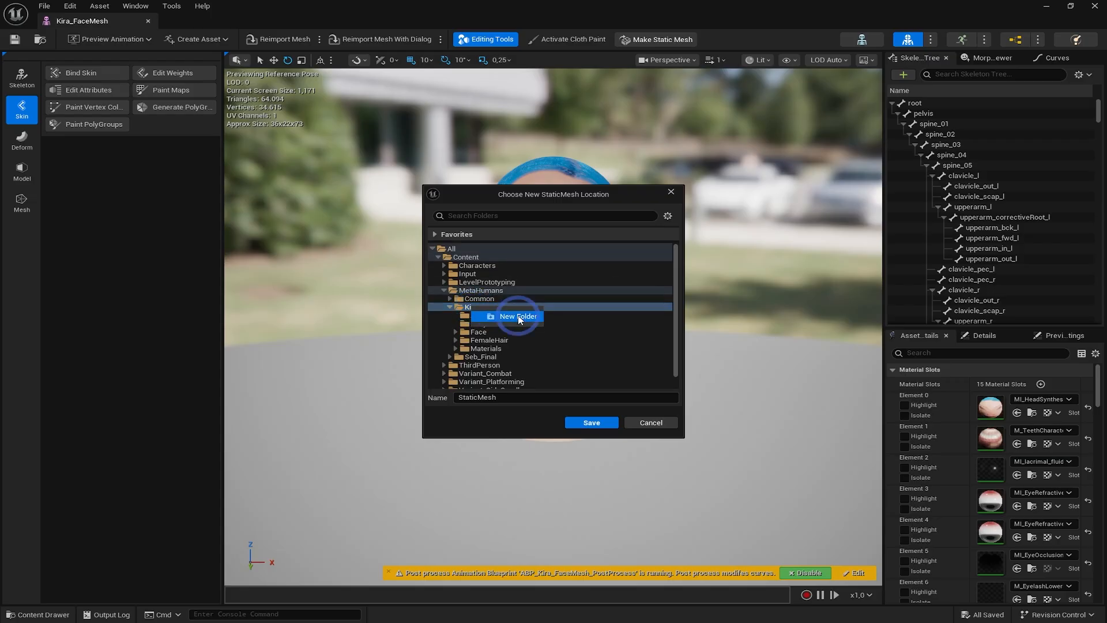
text(Mesh)
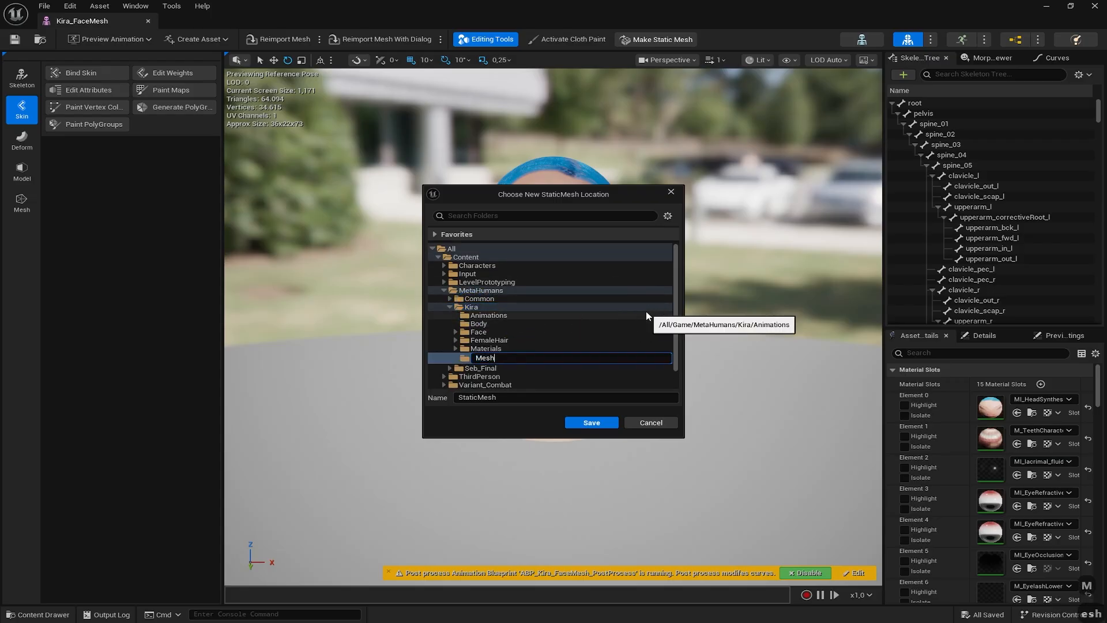
key(Return)
Save the face's static mesh as StaticMesh in the new Mesh folder and close the face mesh editor
click(491, 358)
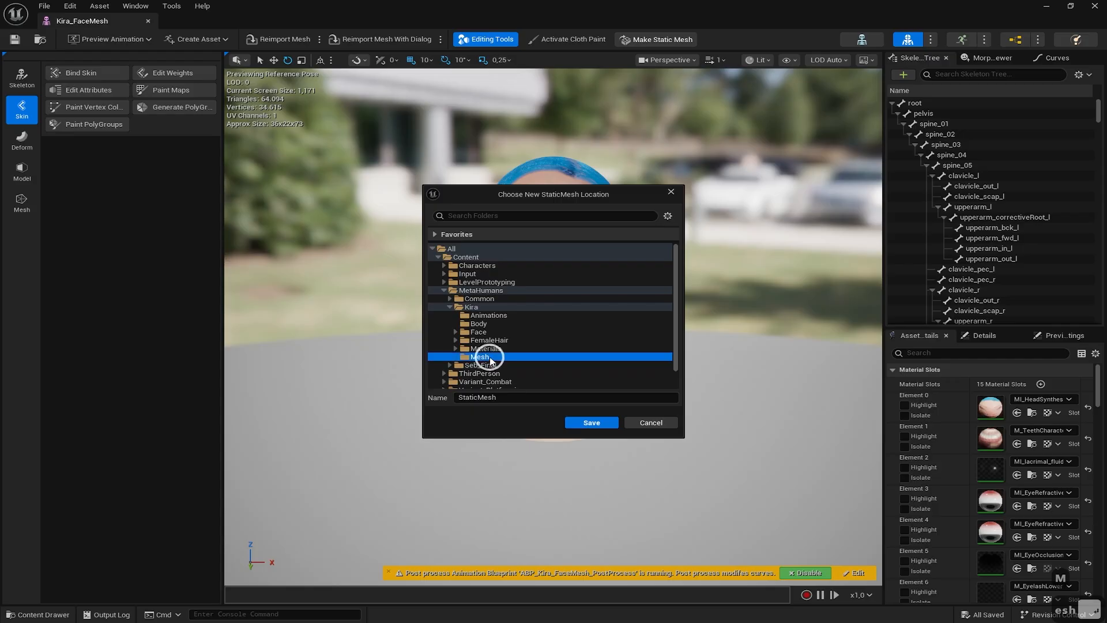
click(591, 422)
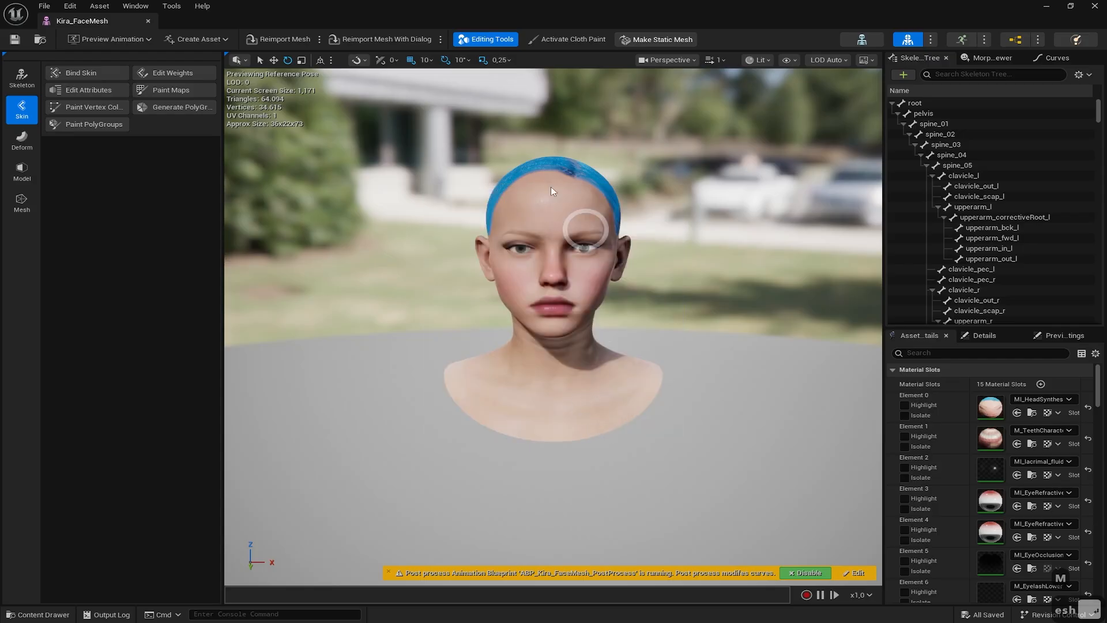
click(148, 21)
click(221, 612)
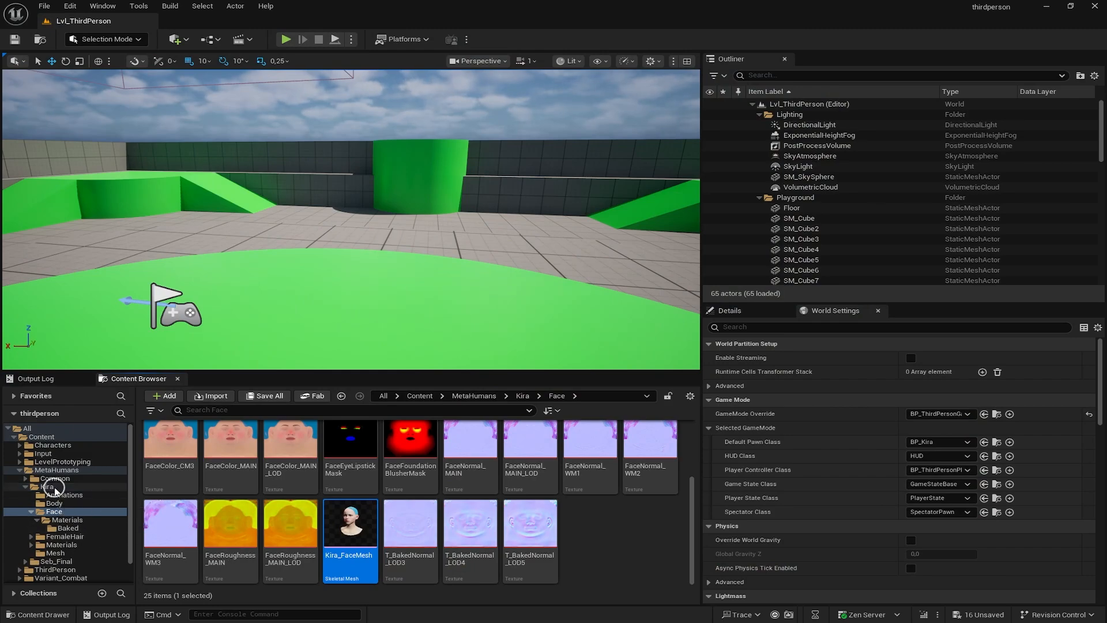
Open Kira's Mesh folder and enlarge the Content Browser to review the generated face assets
click(55, 488)
click(57, 554)
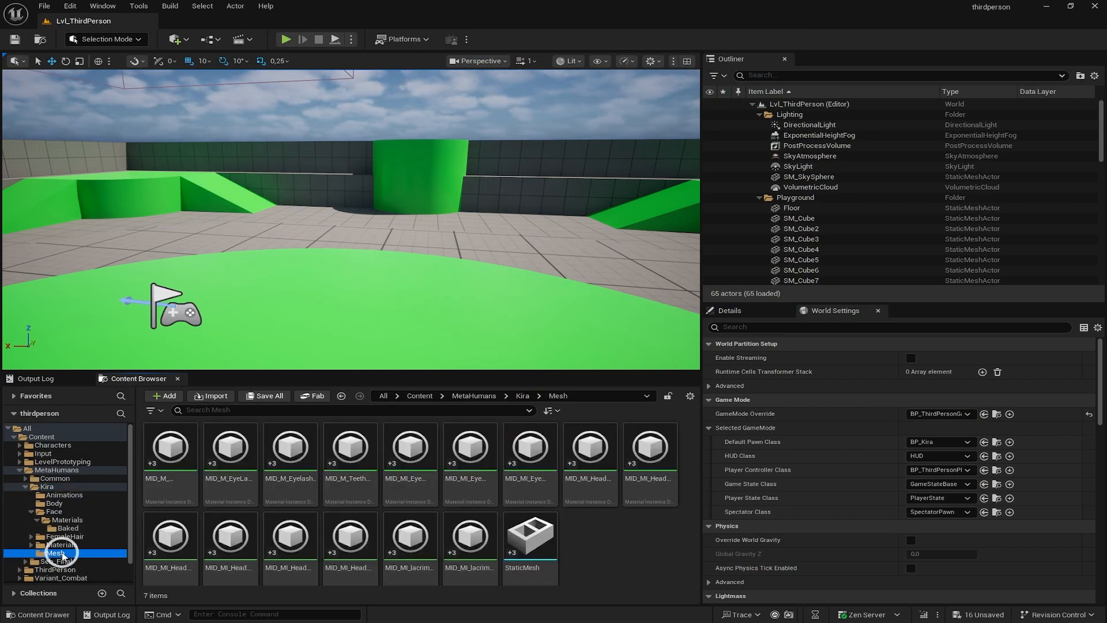
scroll(617, 537, down, 1)
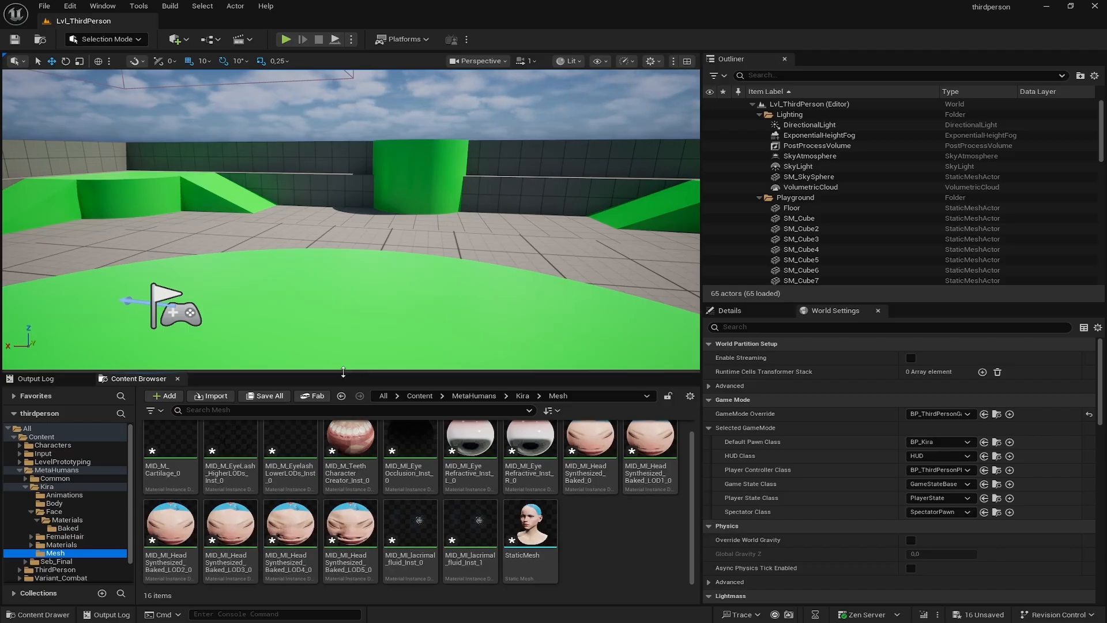
drag(343, 372, 344, 306)
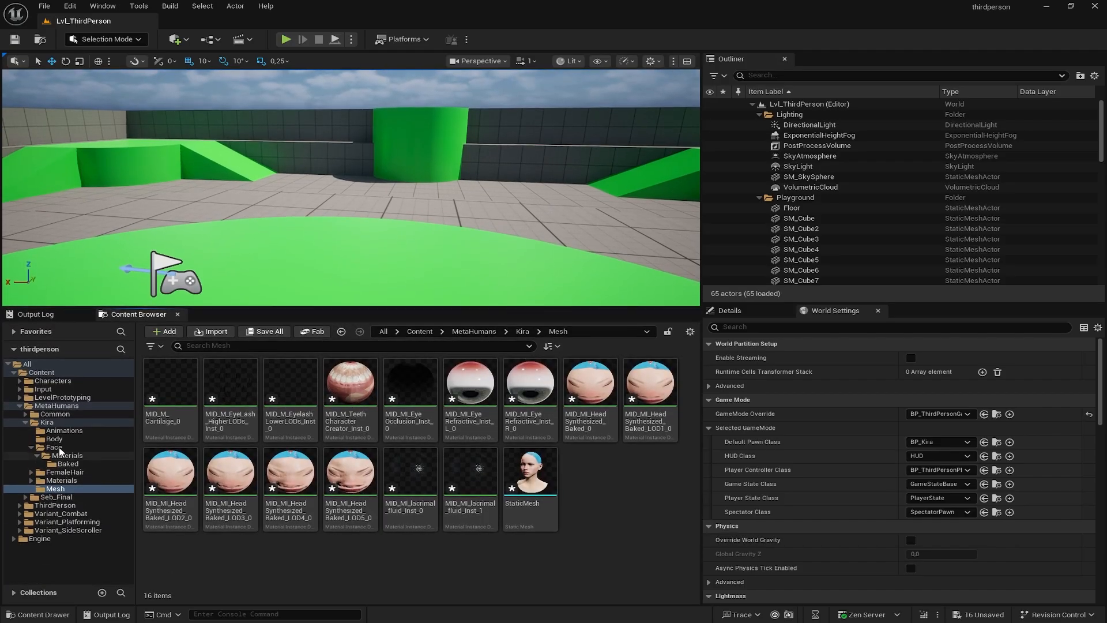
Open the f_med_unw_body skeletal mesh from Kira's Body folder in its editor
click(54, 439)
click(231, 395)
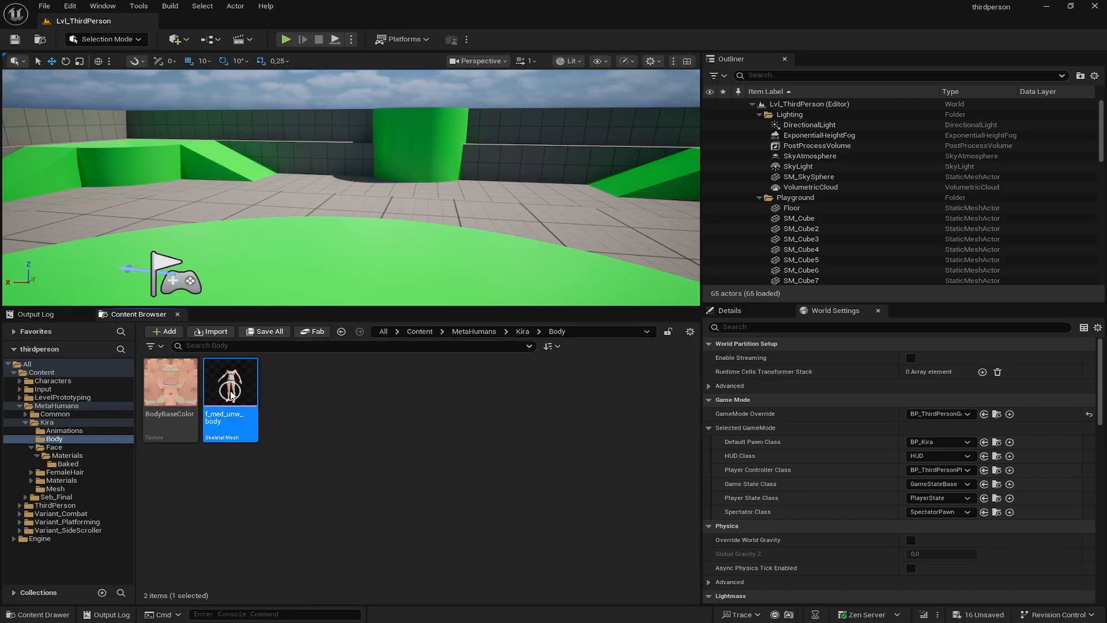
double_click(230, 395)
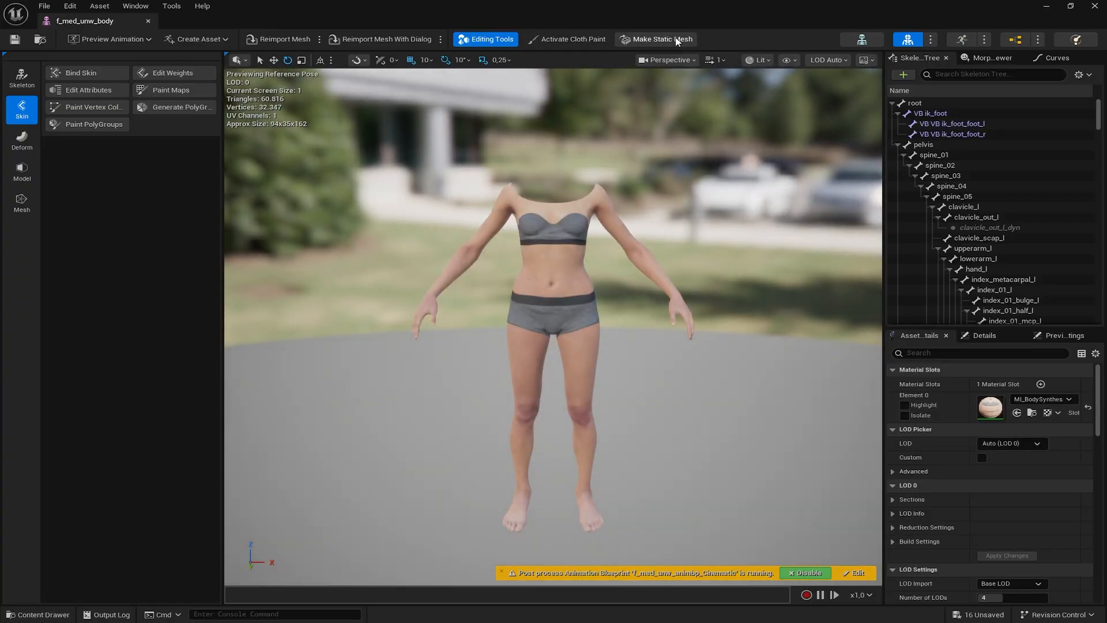
Try to save a static mesh of the body as StaticMesh in the MetaHumans/Kira/Mesh folder
click(677, 40)
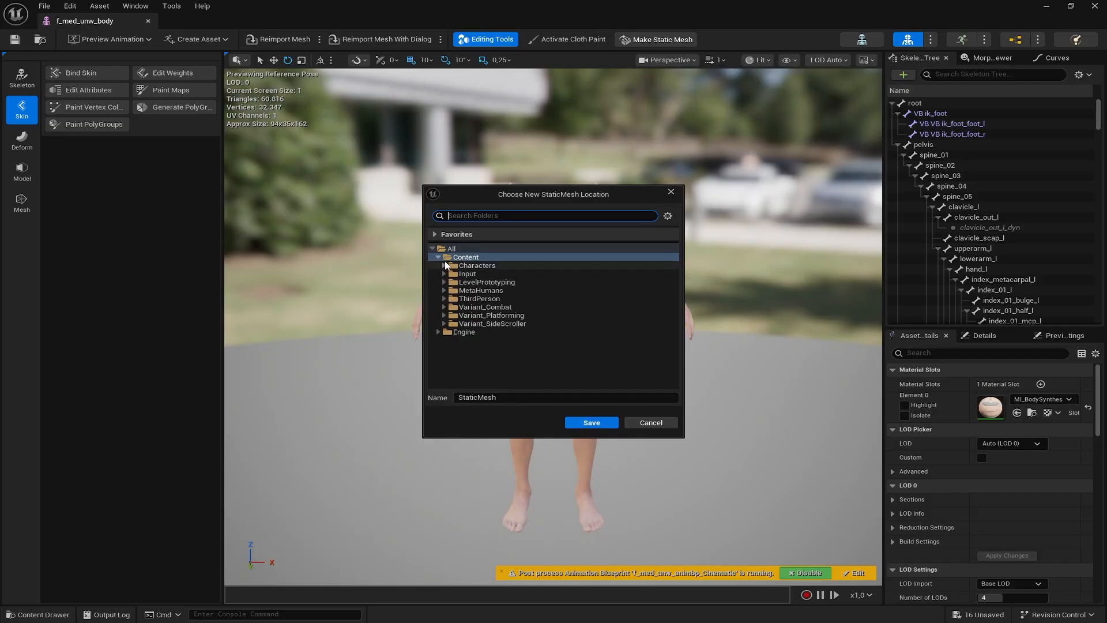
click(445, 291)
click(451, 307)
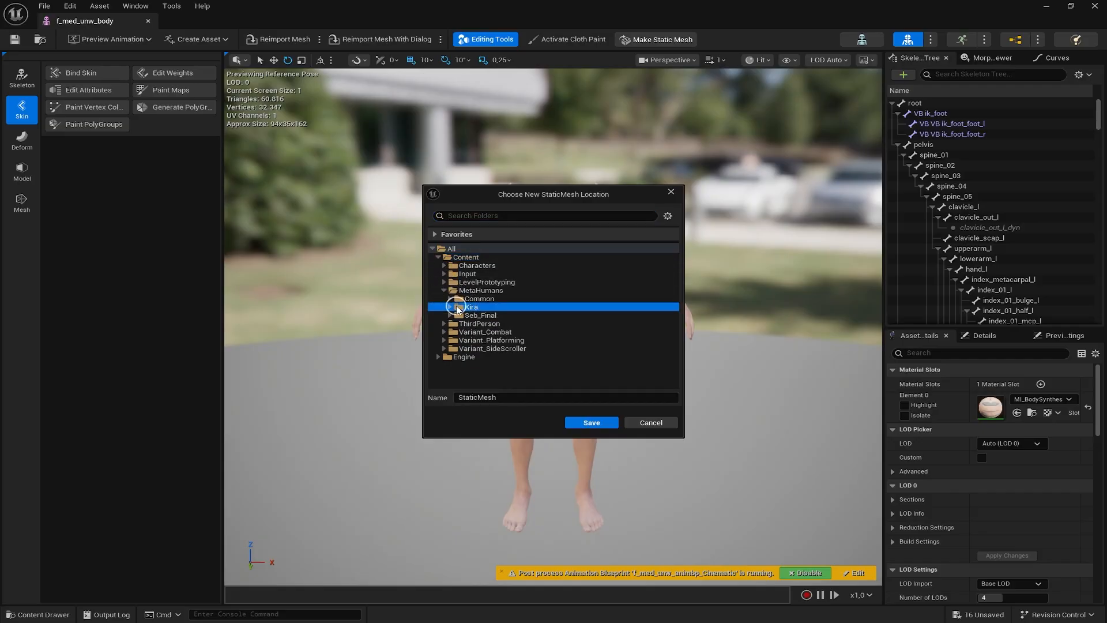
click(450, 308)
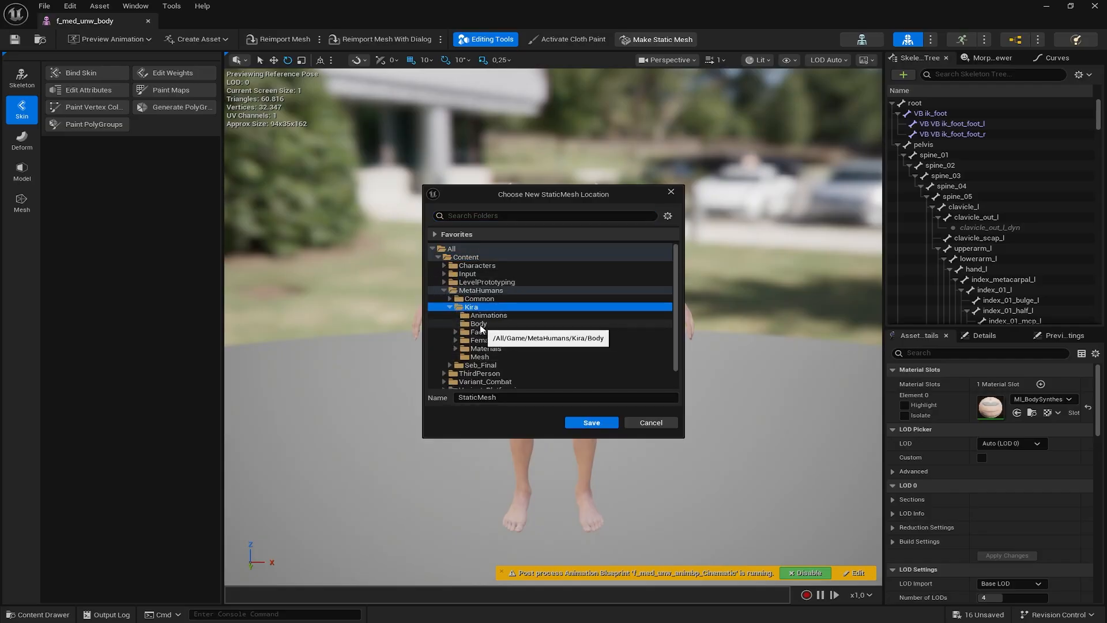
click(486, 357)
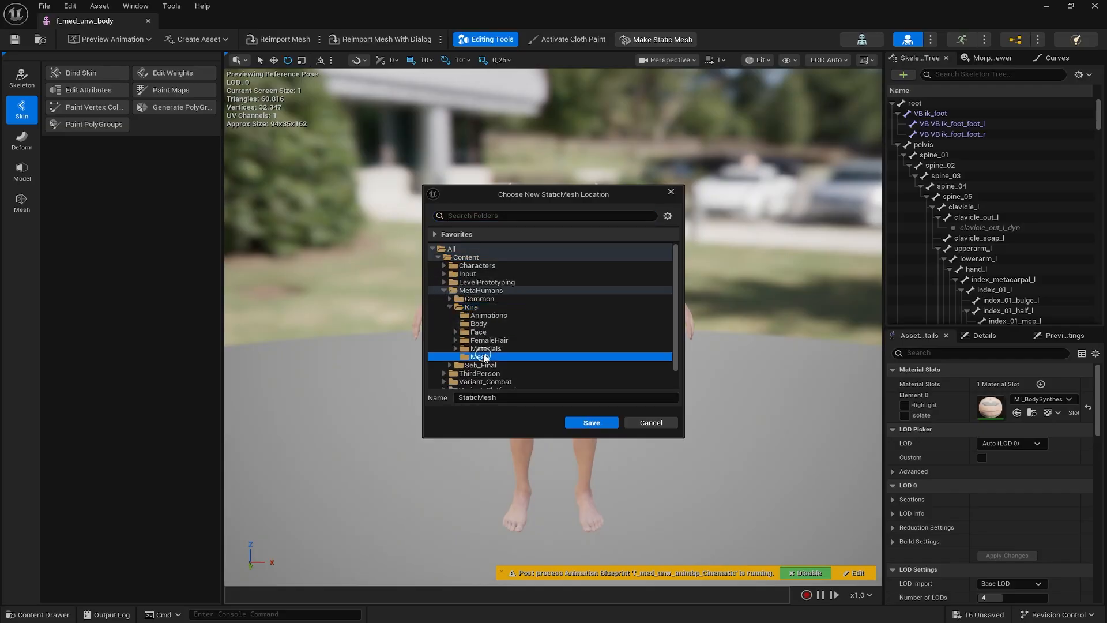
click(592, 424)
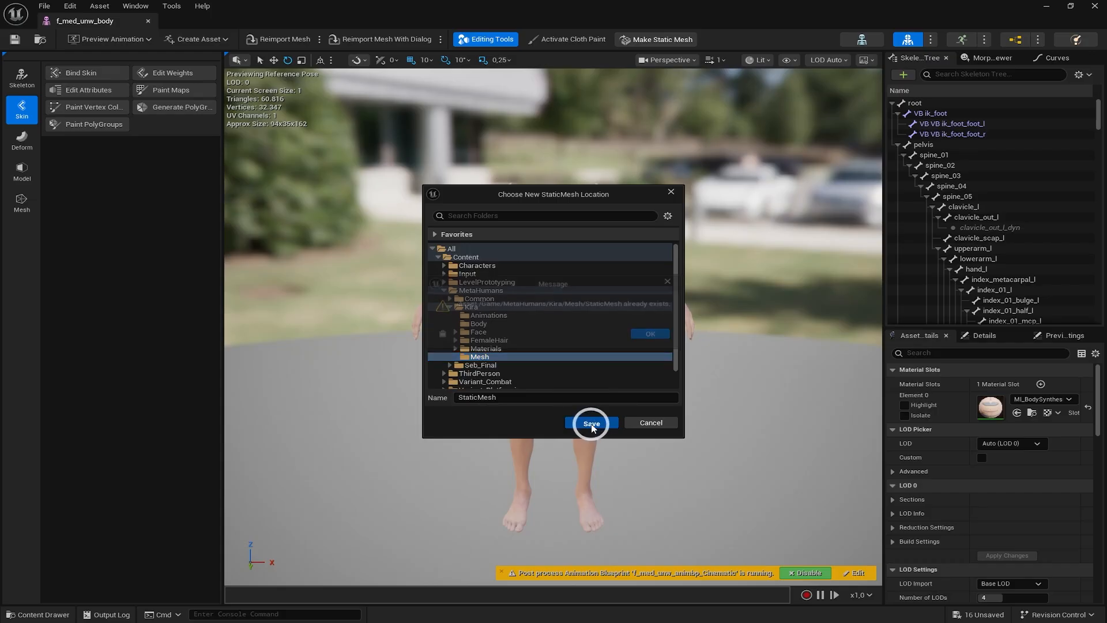
click(656, 336)
Save the body's static mesh as SM_Kira_Body in the MetaHumans/Kira/Mesh folder and close the body mesh editor
click(518, 401)
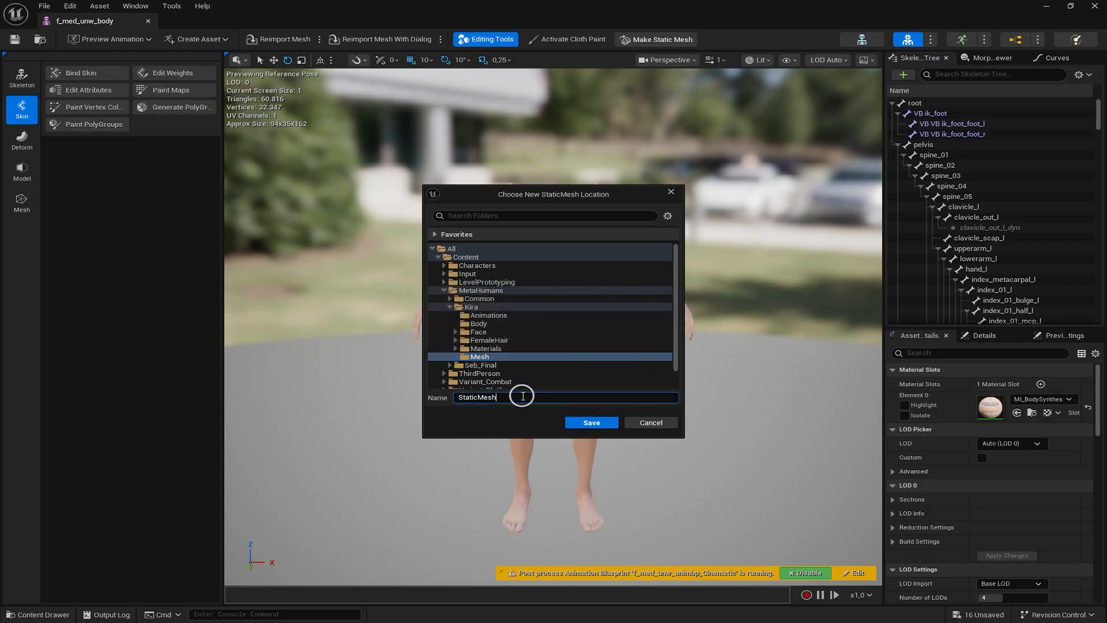
text(SM)
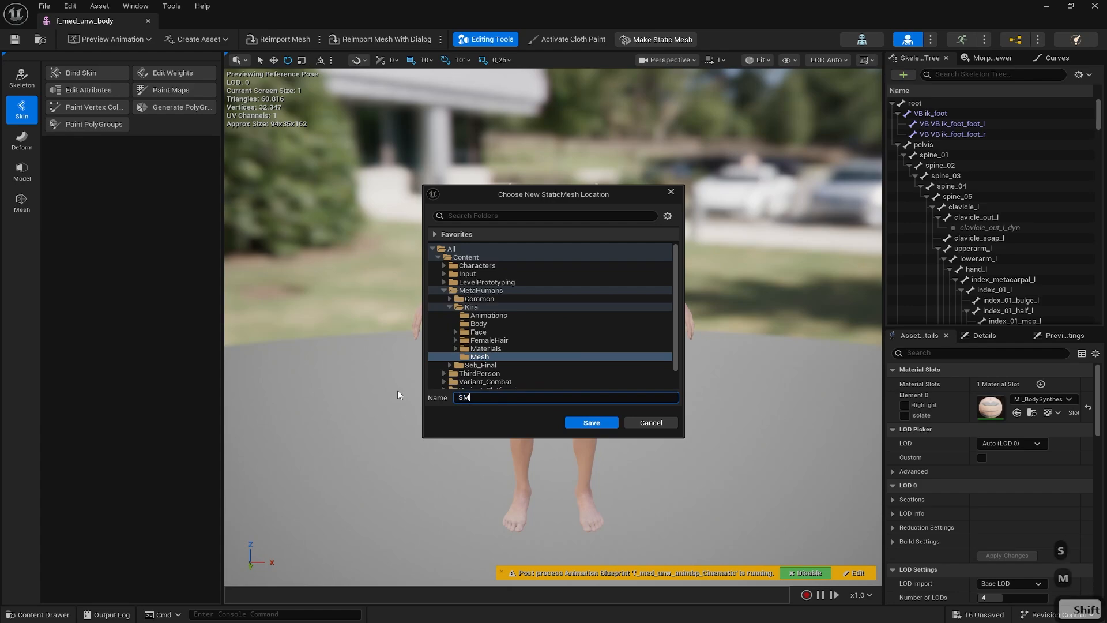
text(_Kira)
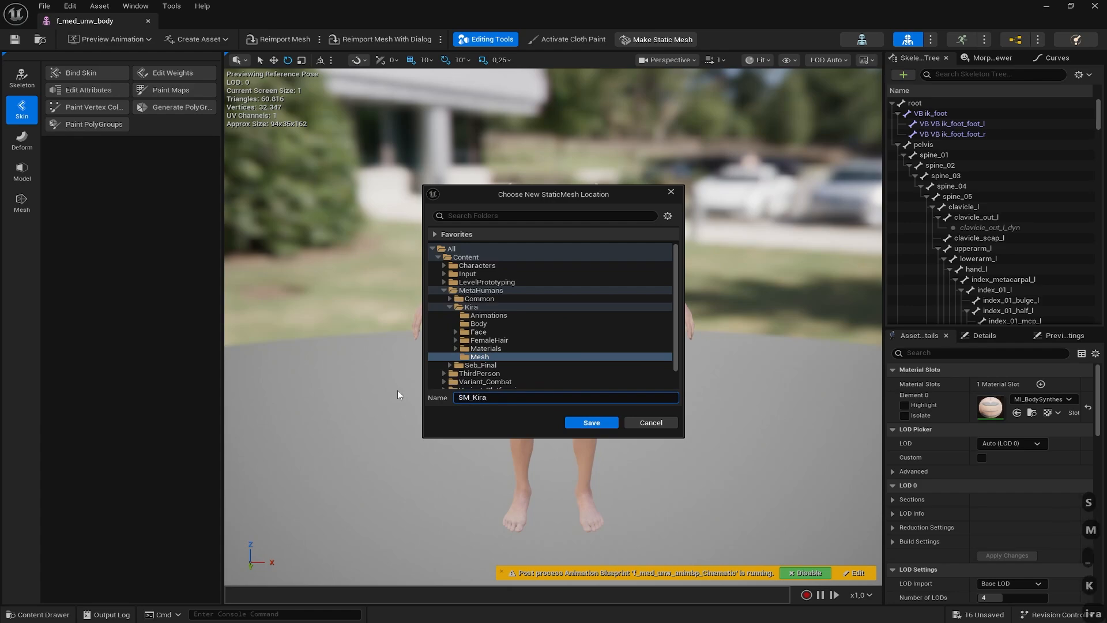
text(_Body)
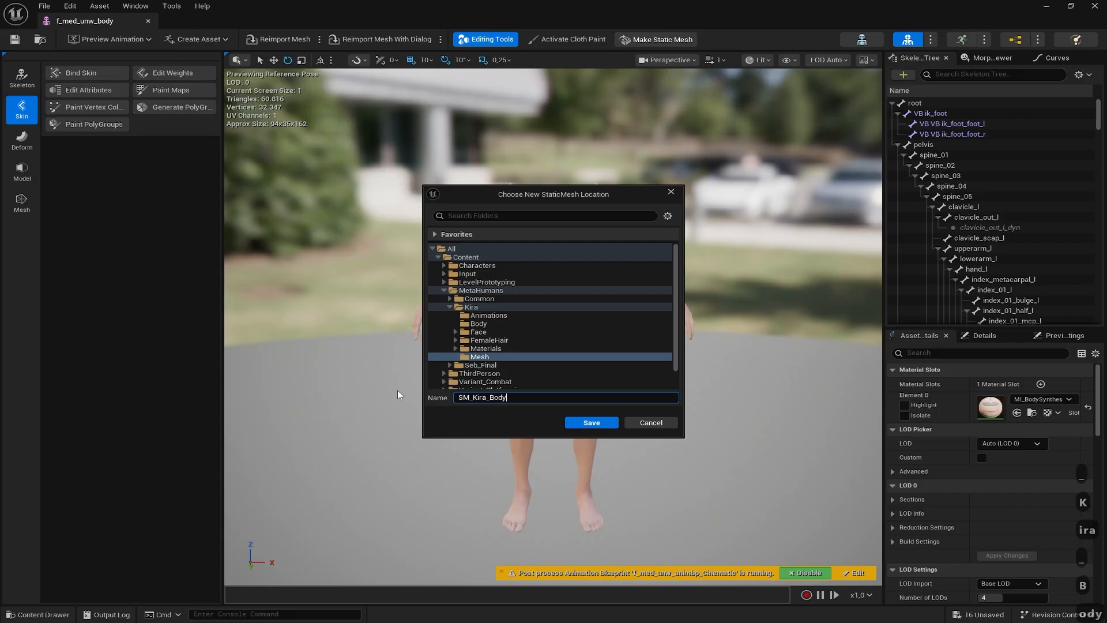
key(Return)
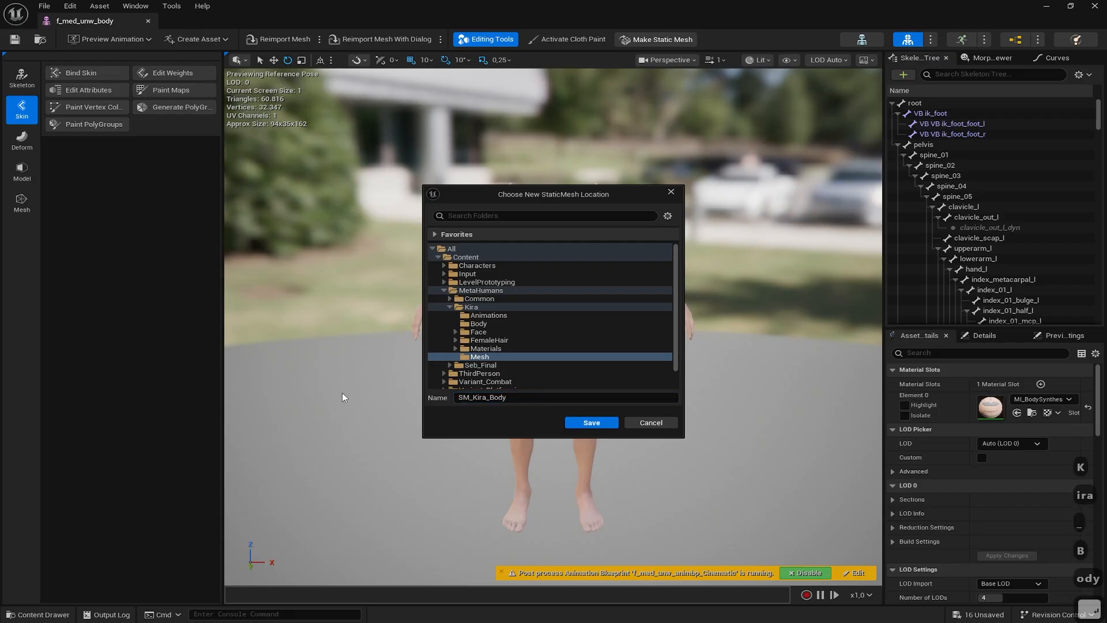
click(583, 423)
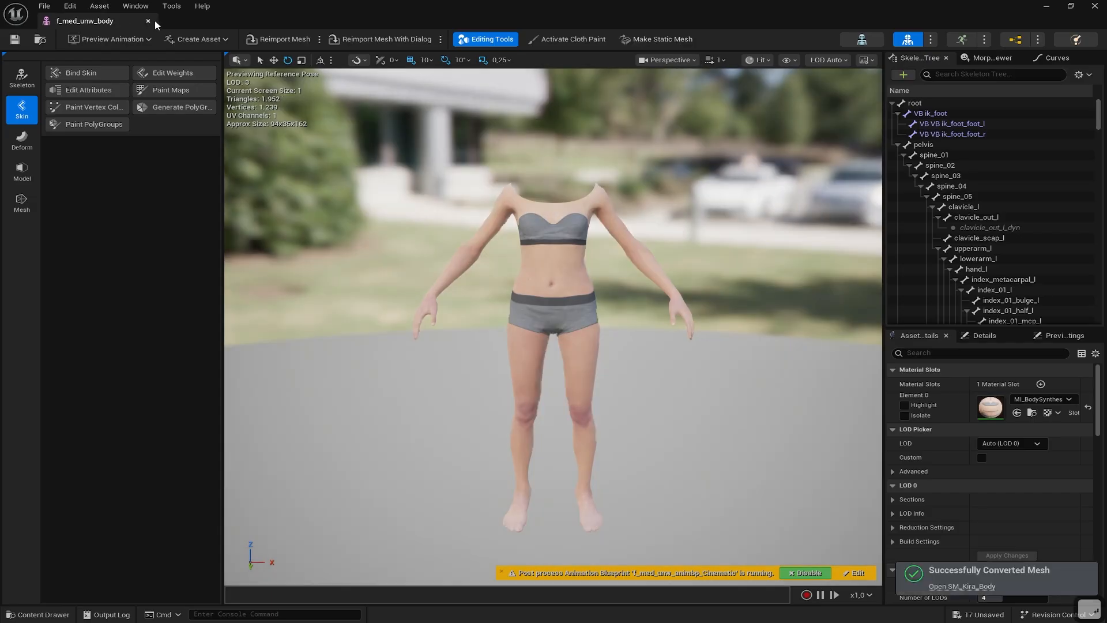
click(148, 23)
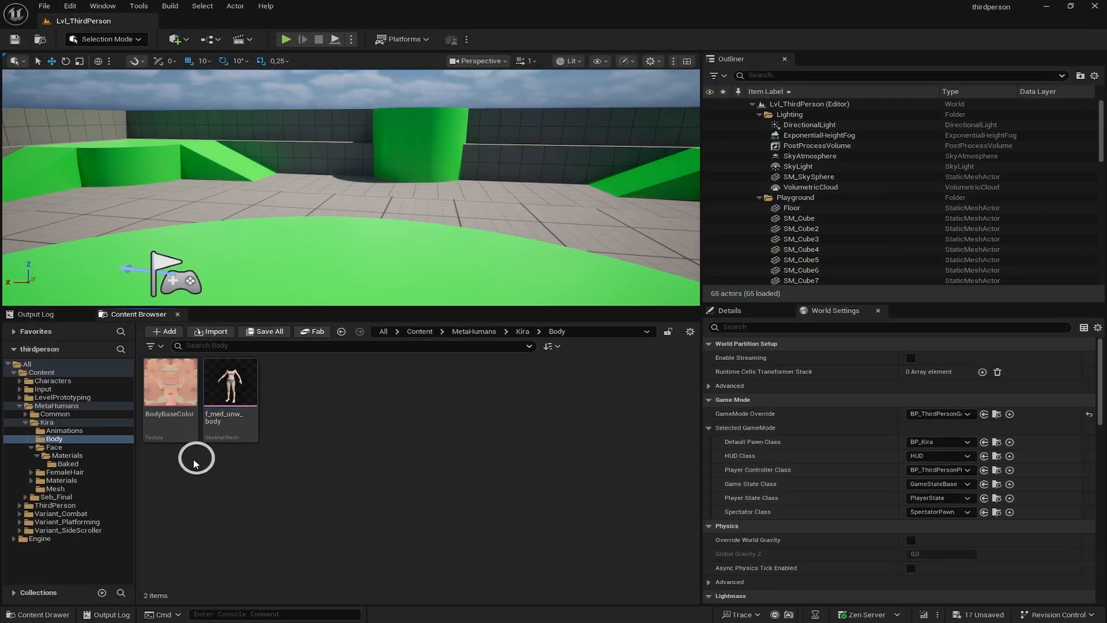
Open Kira's Mesh folder and select the SM_Kira_Body and StaticMesh assets together
click(56, 489)
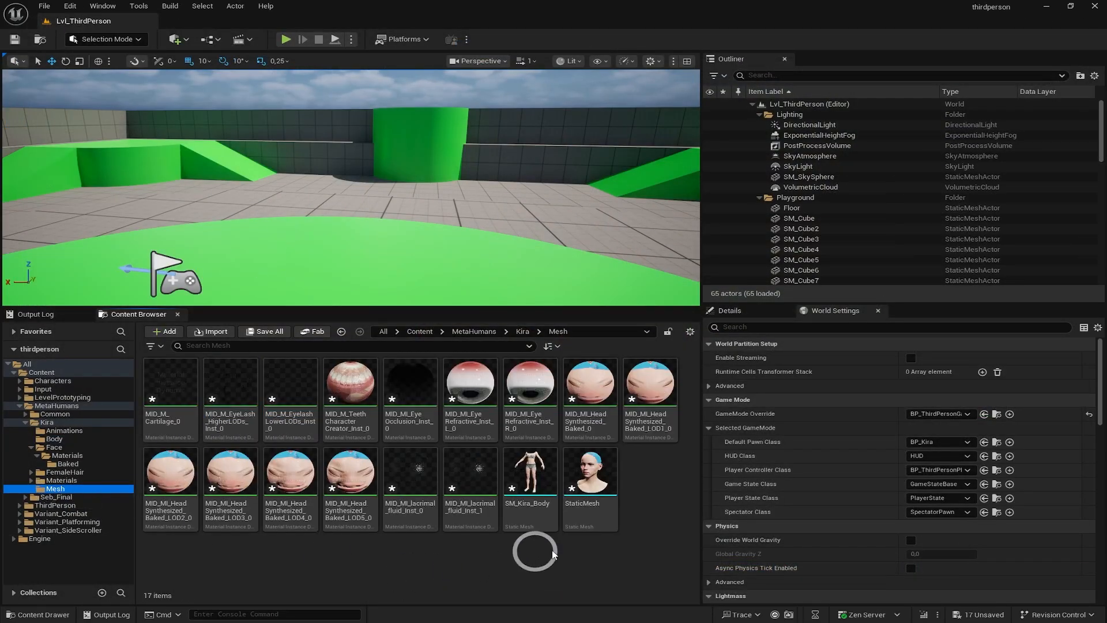
click(591, 478)
shift+click(545, 473)
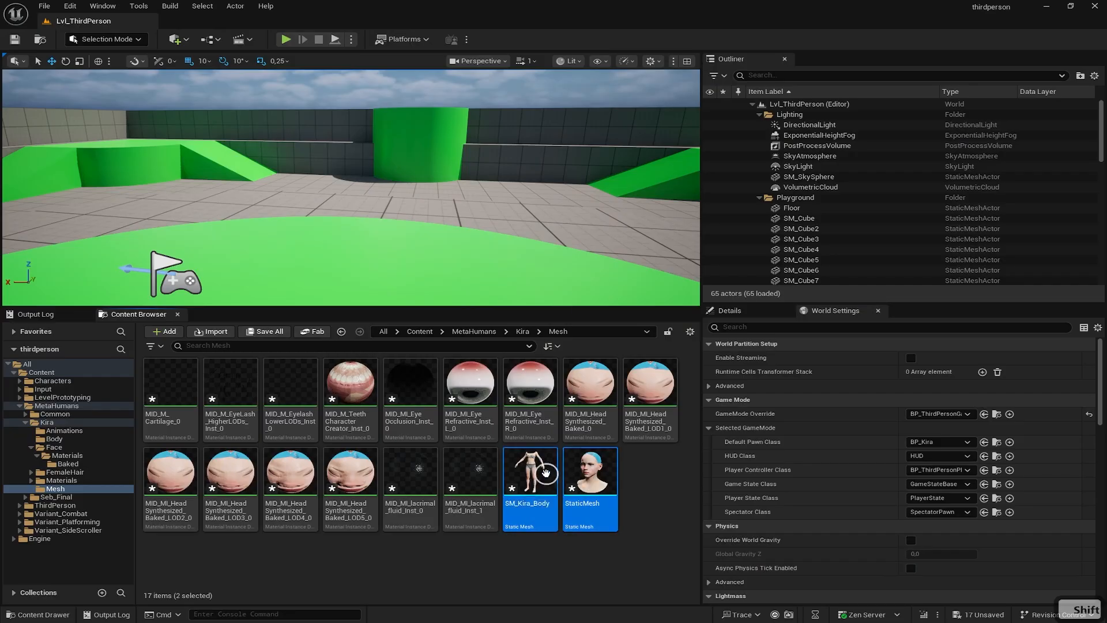
Try to merge SM_Kira_Body and StaticMesh with Merge Actors while they are selected only as Content Browser assets
click(138, 6)
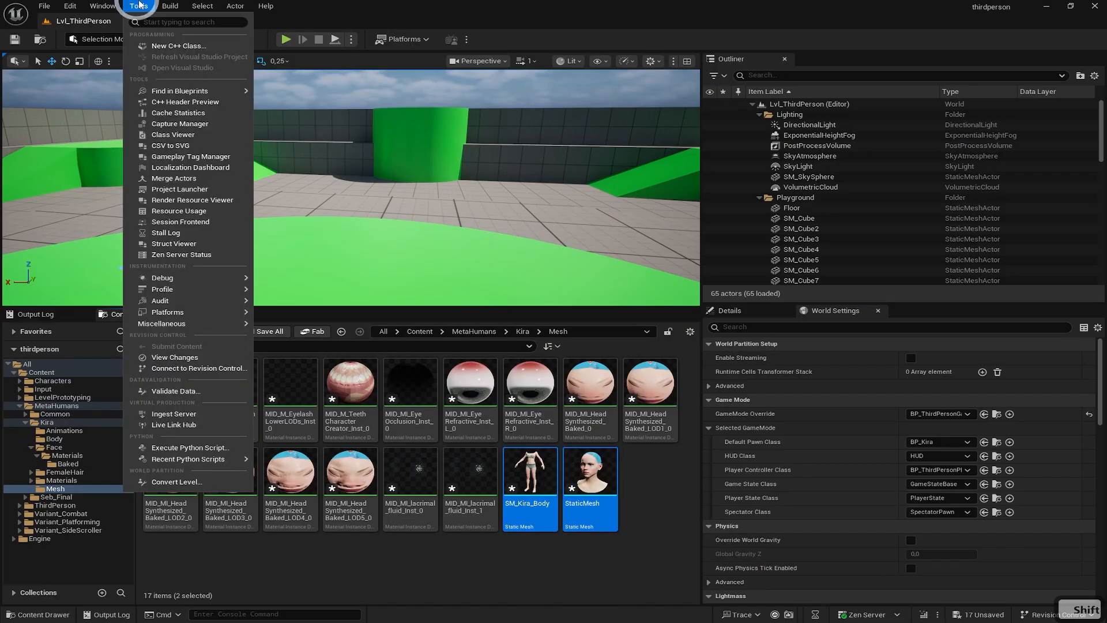
click(144, 6)
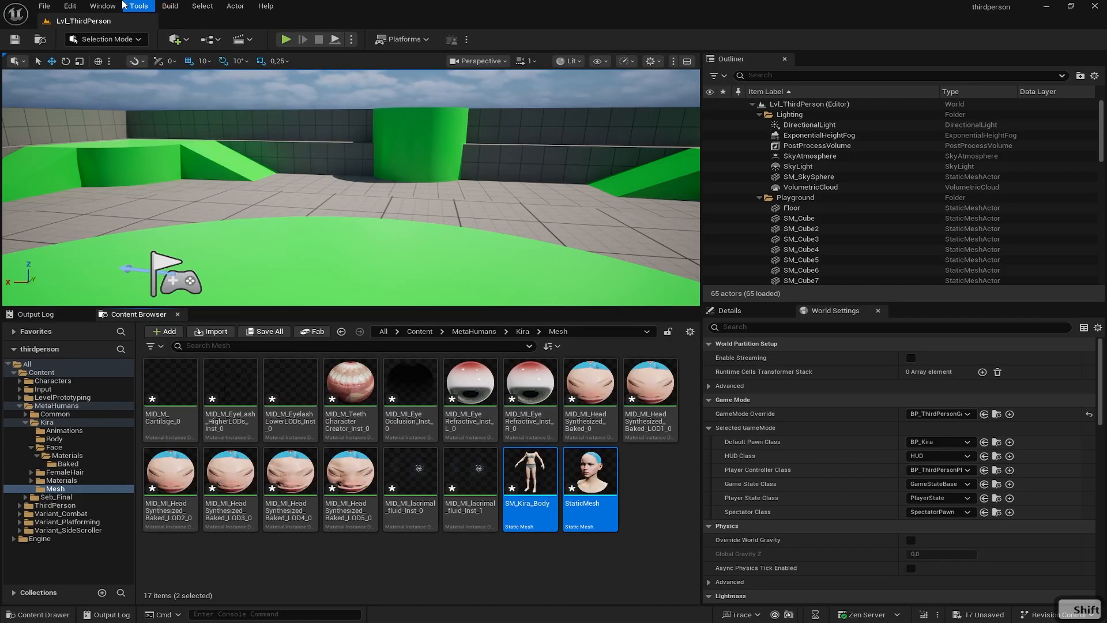
click(147, 5)
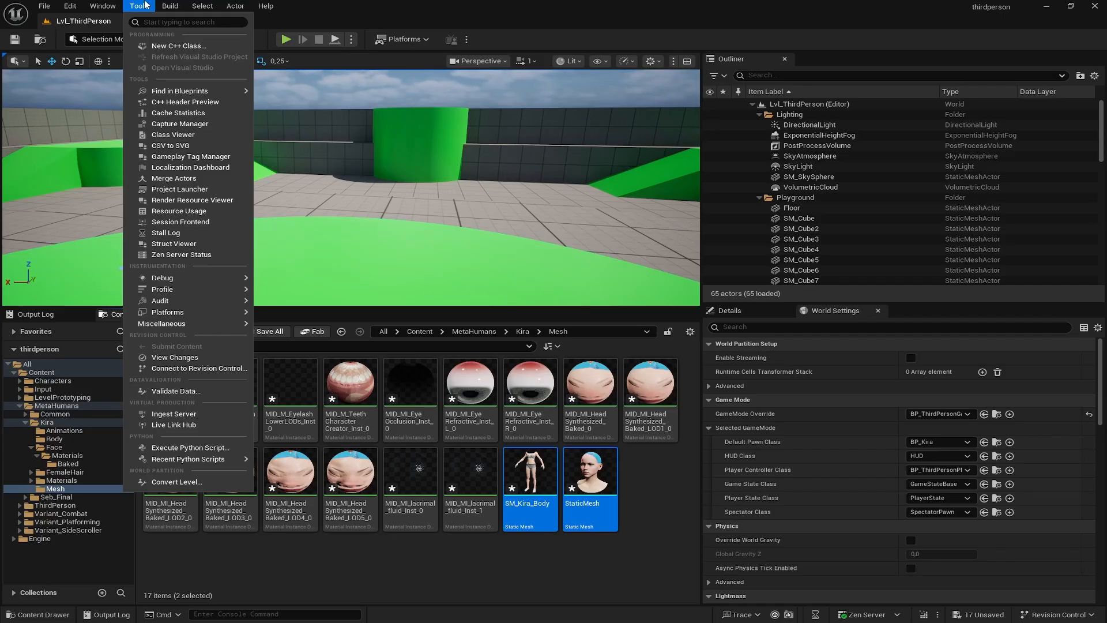
click(156, 178)
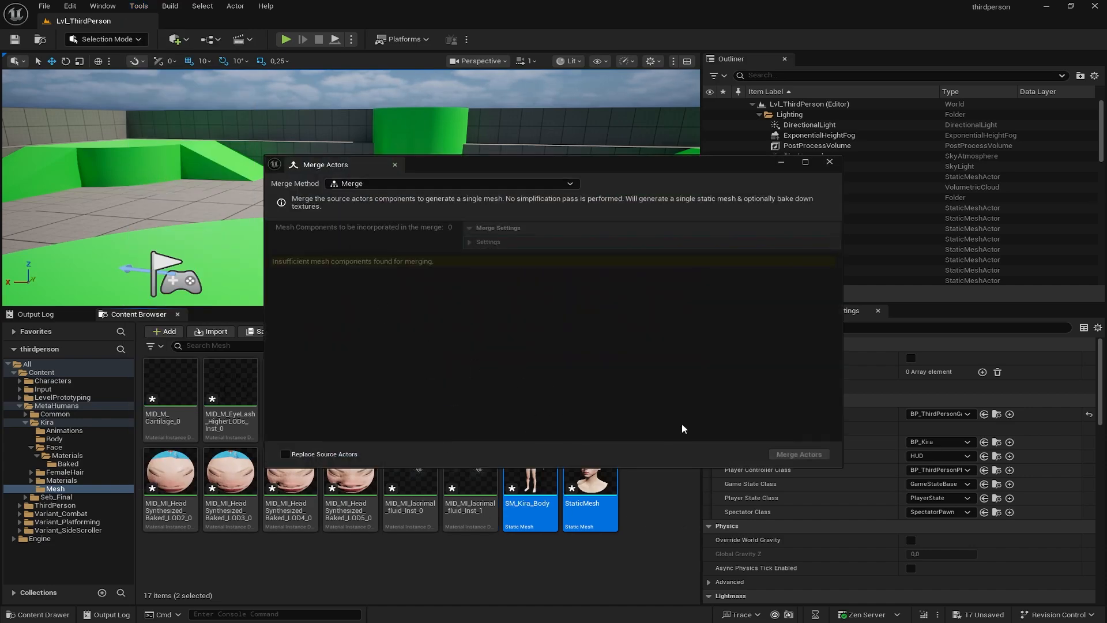
drag(473, 176, 439, 160)
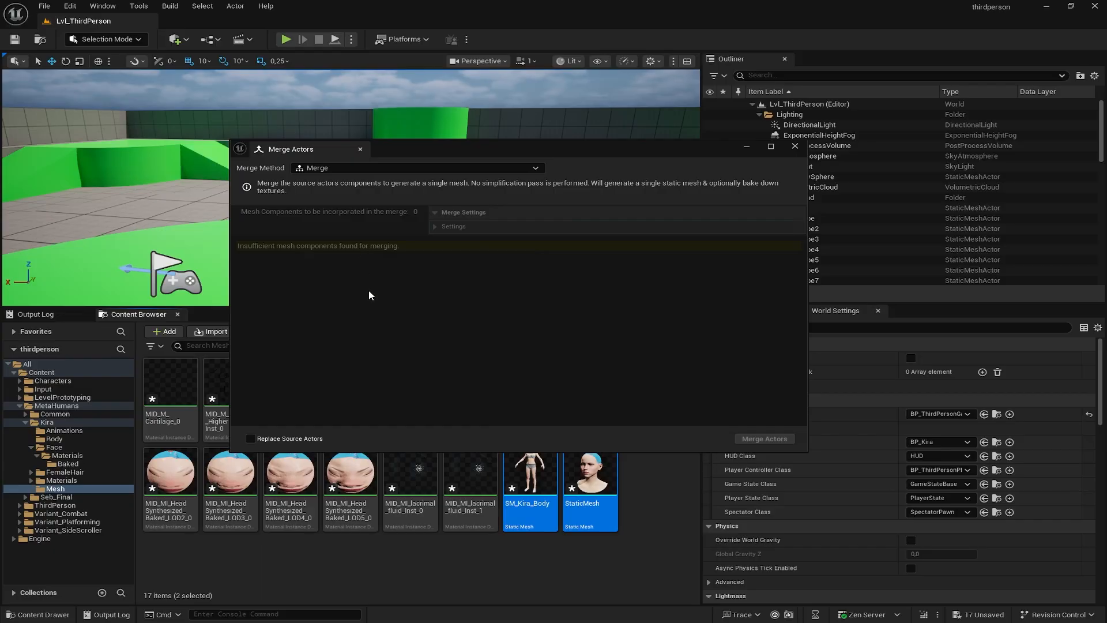
click(795, 146)
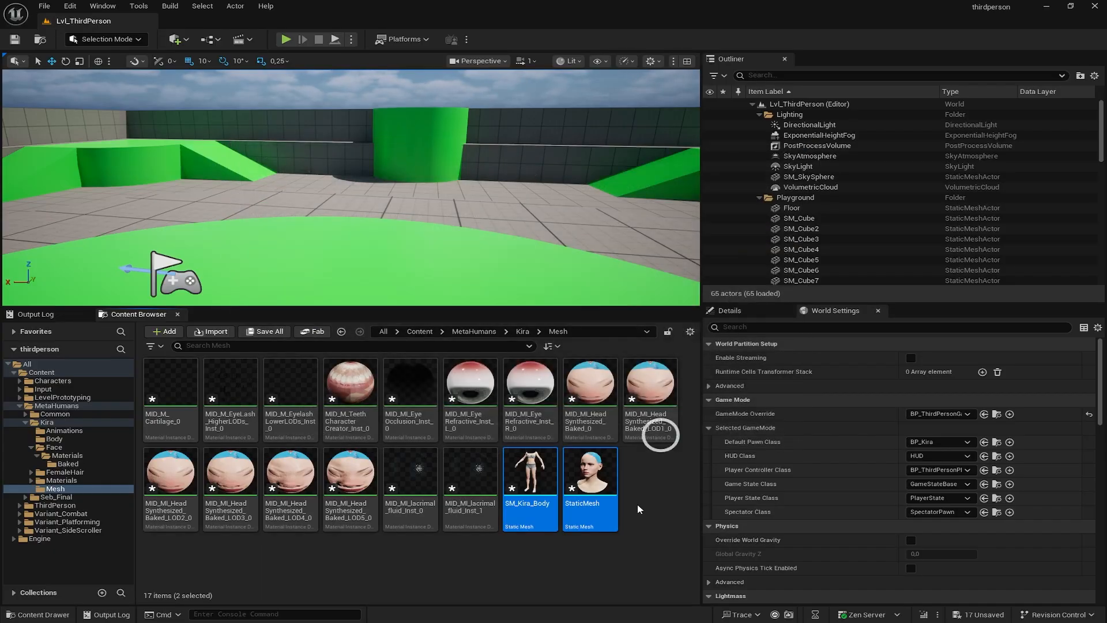
click(543, 480)
shift+click(605, 470)
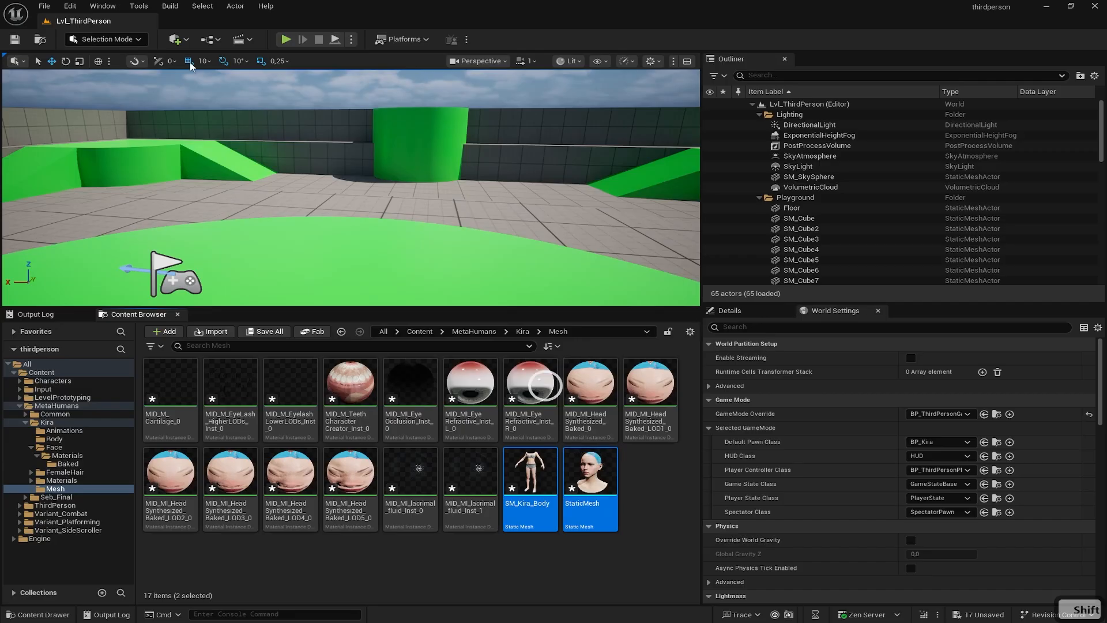
click(104, 6)
click(129, 6)
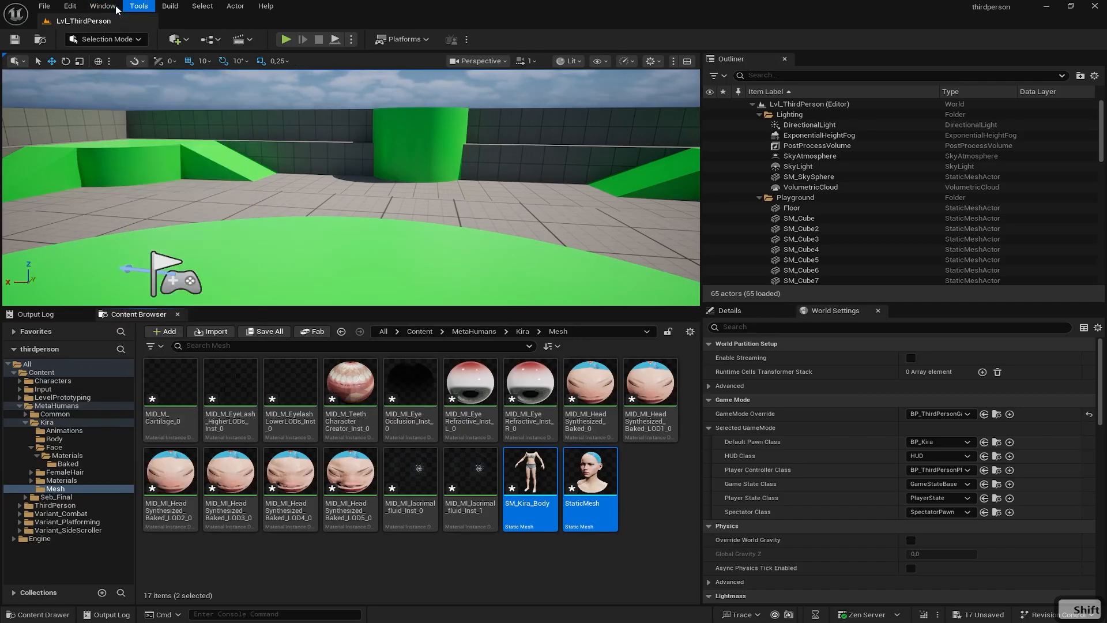
mouse_move(116, 7)
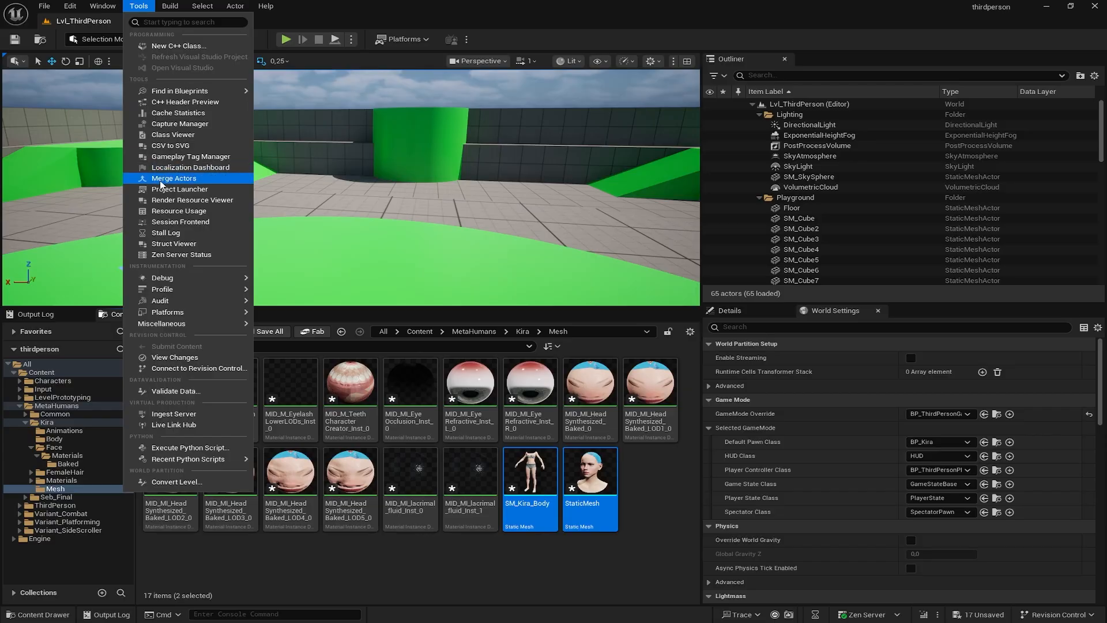
click(155, 178)
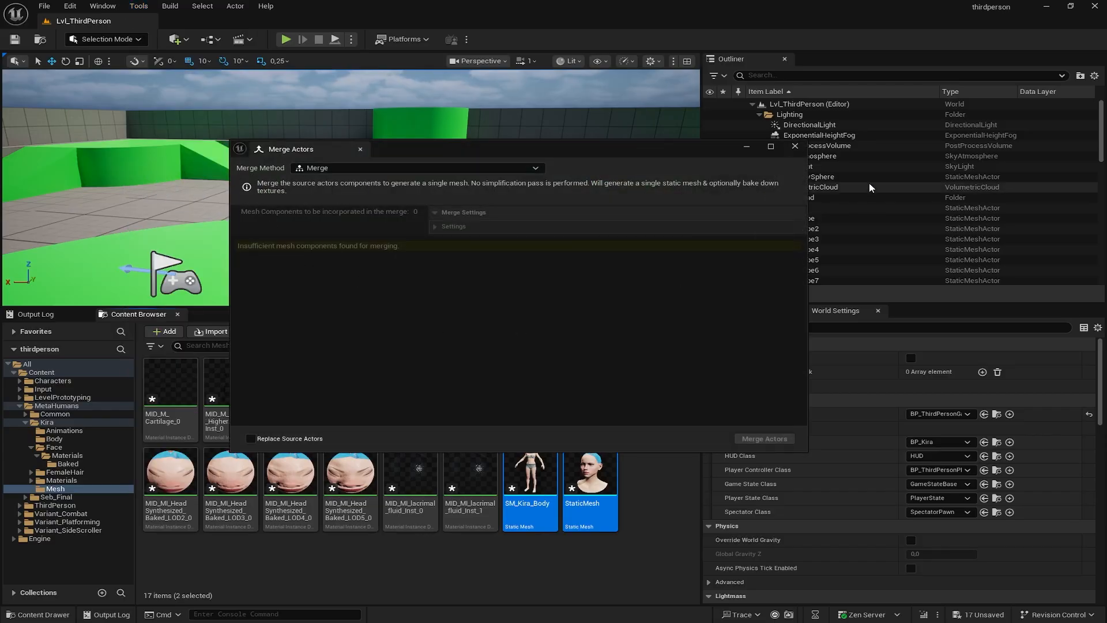
click(795, 146)
click(632, 587)
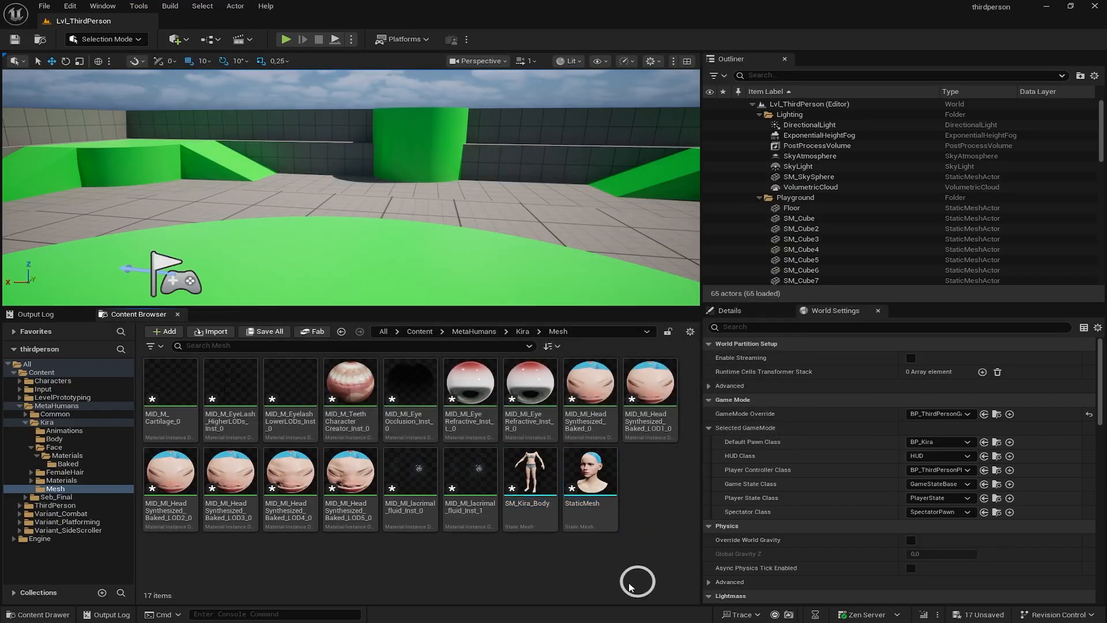
Place the SM_Kira_Body and StaticMesh assets together in the level on the green platform
click(532, 466)
shift+click(596, 468)
drag(532, 462, 358, 256)
Start merging the two placed mesh actors with Merge Actors and choose MetaHumans/Kira/Mesh as the destination folder
click(101, 7)
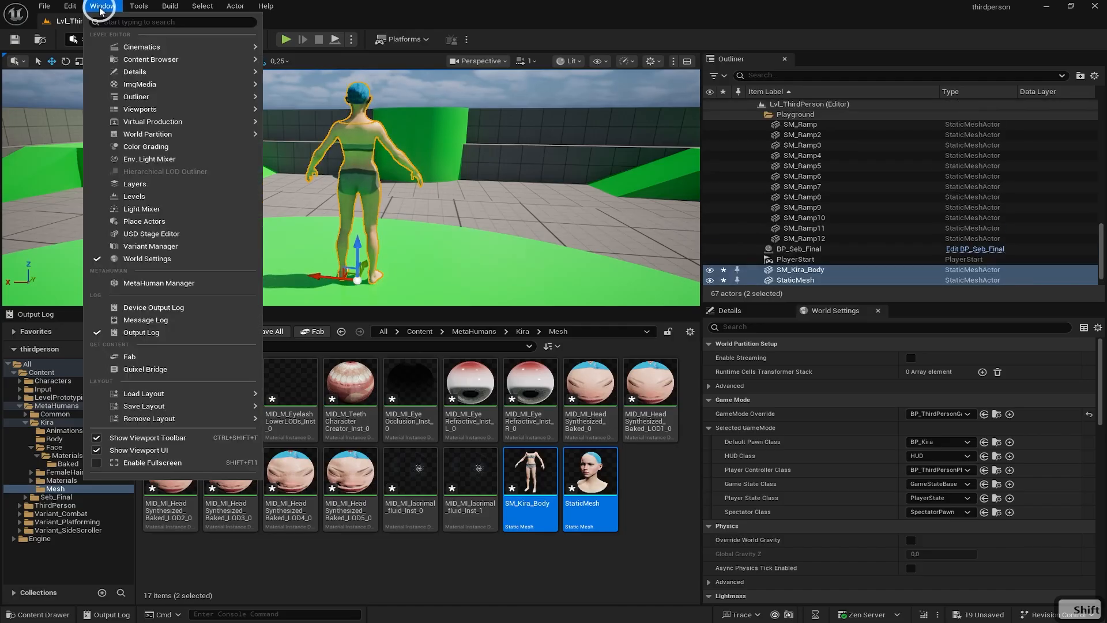
click(125, 7)
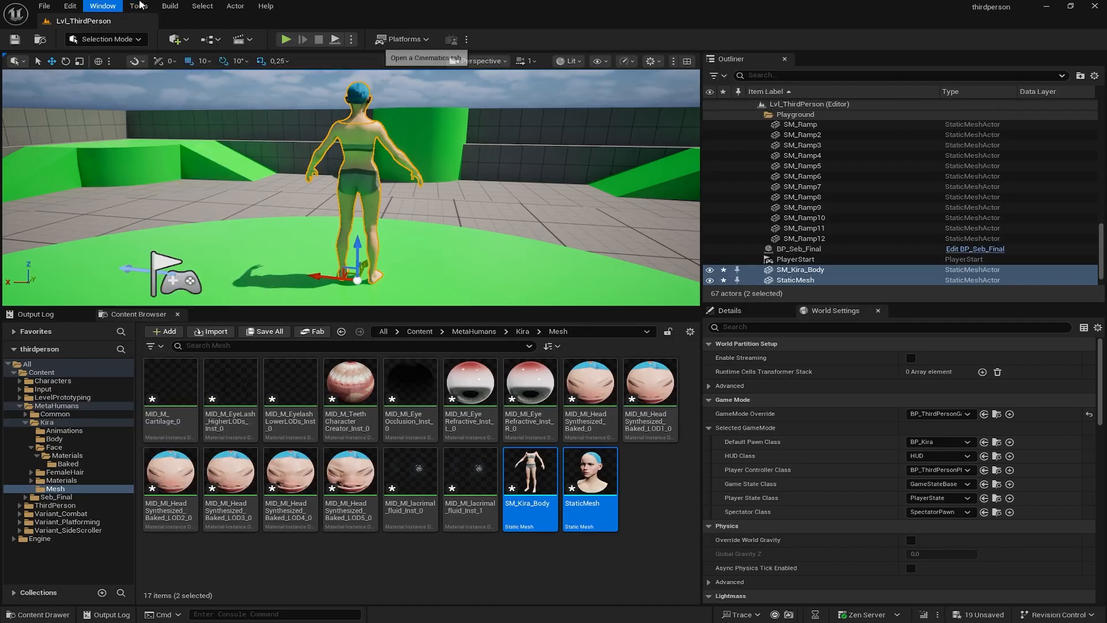
mouse_move(140, 6)
click(173, 178)
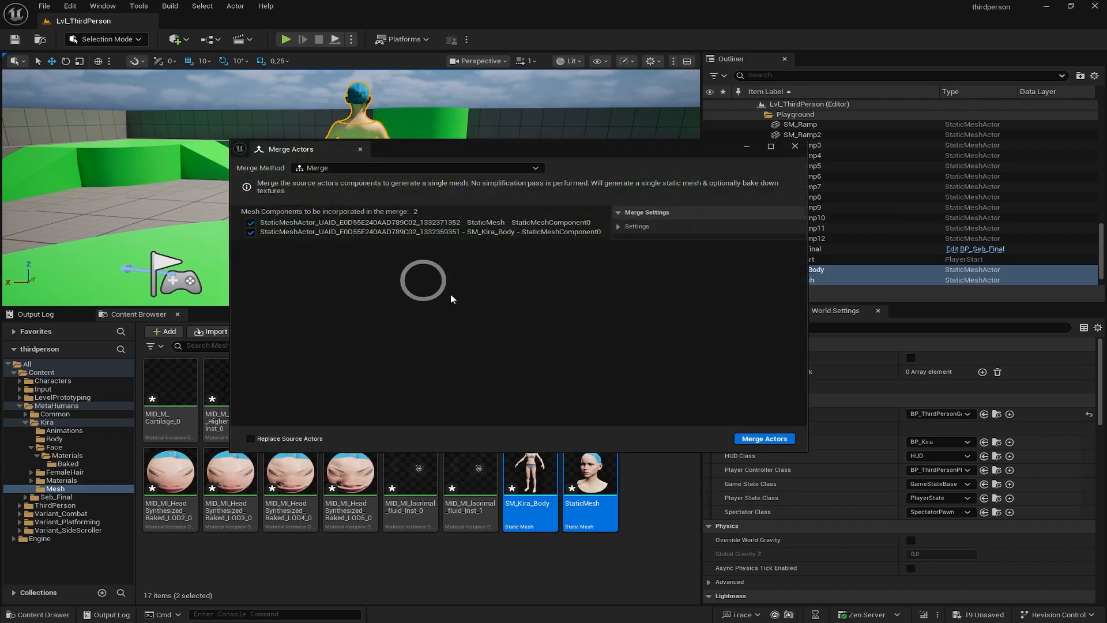
click(753, 440)
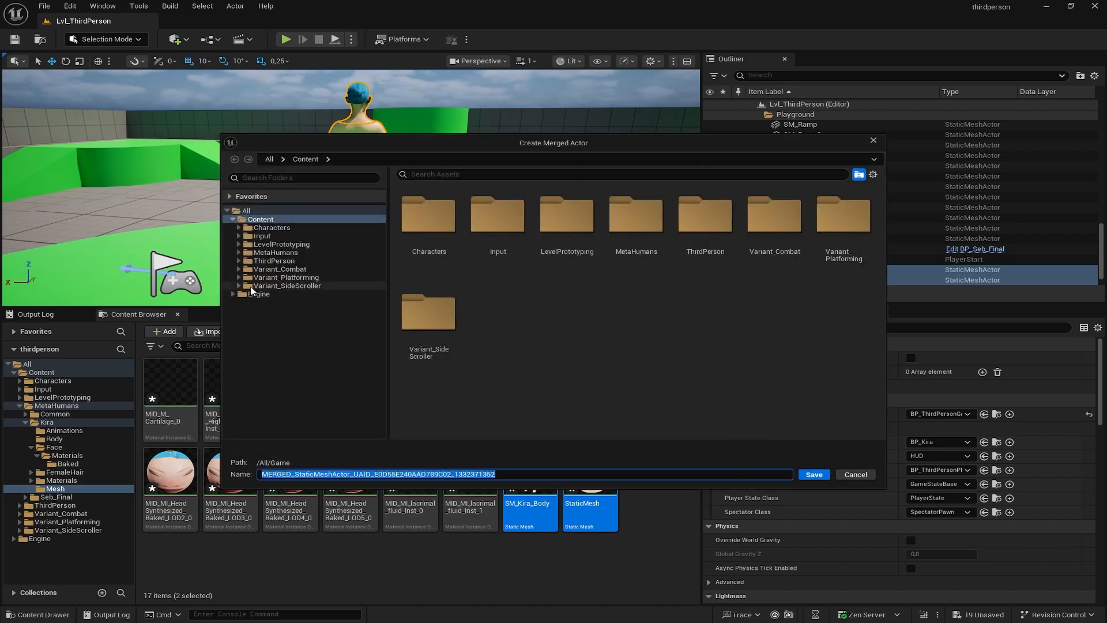
click(239, 253)
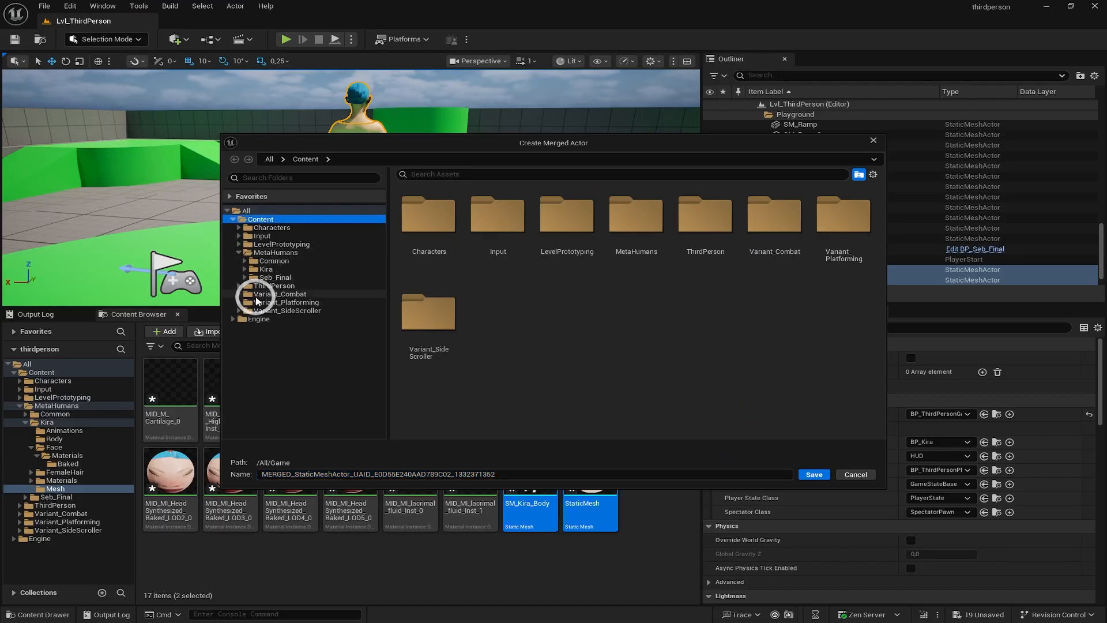
click(249, 270)
click(245, 269)
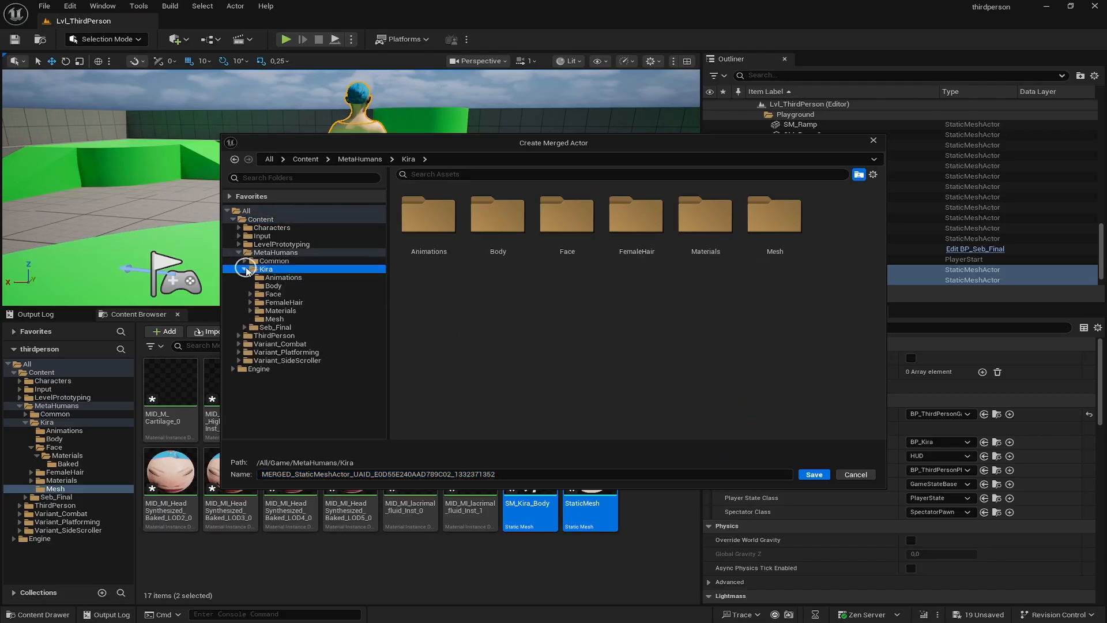
click(274, 319)
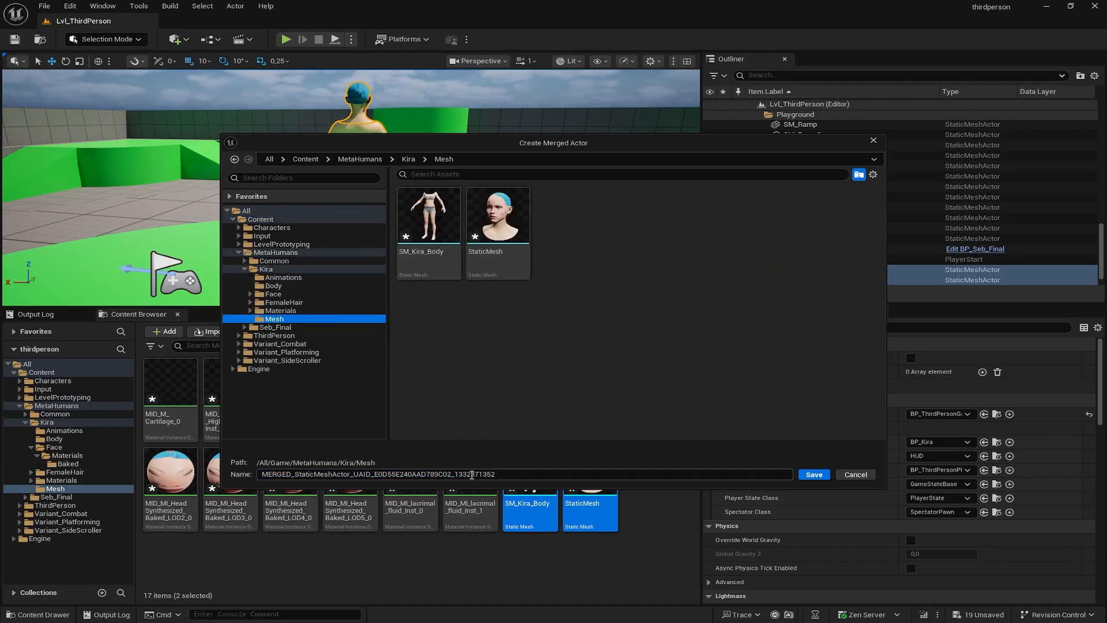
Save the merged static mesh under the name SM_Kira and close the Merge Actors window
click(502, 476)
key(ctrl+a)
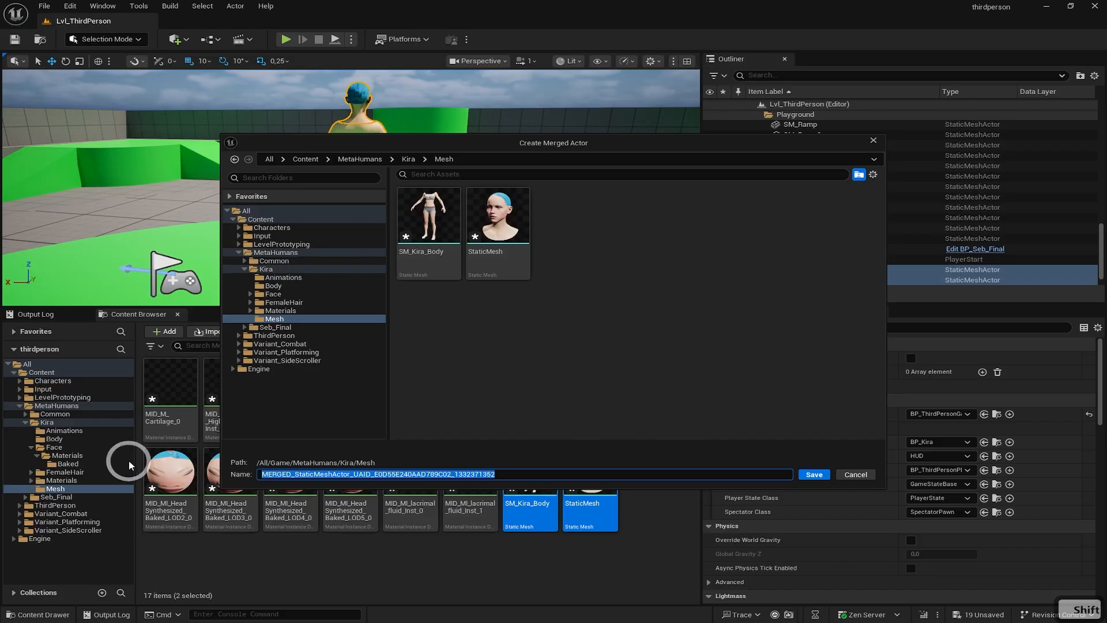
text(SM_Kira)
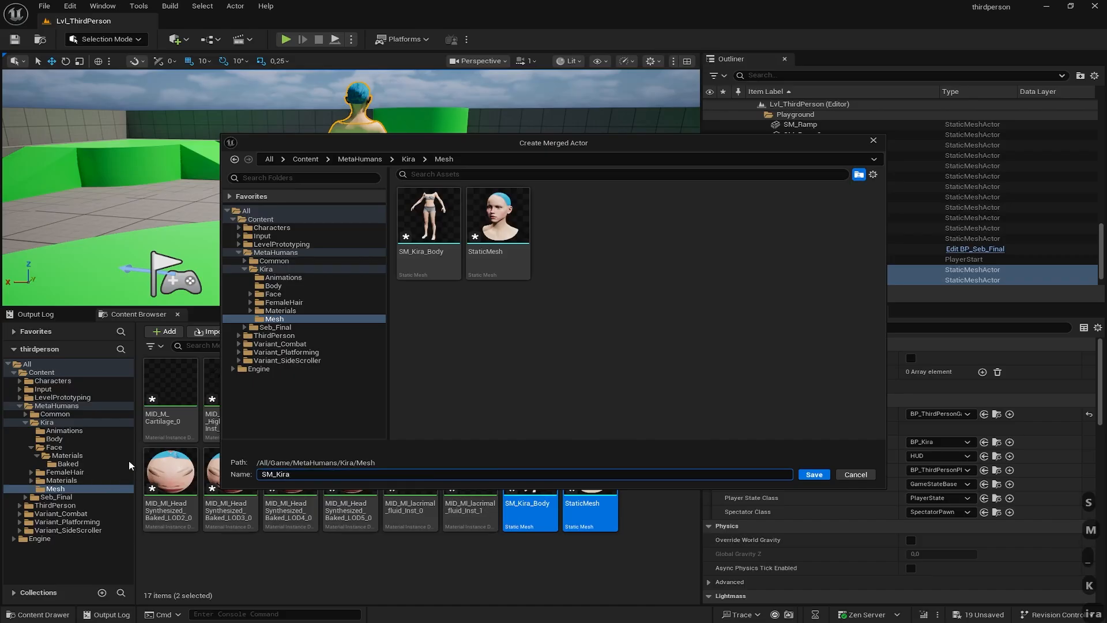
key(Return)
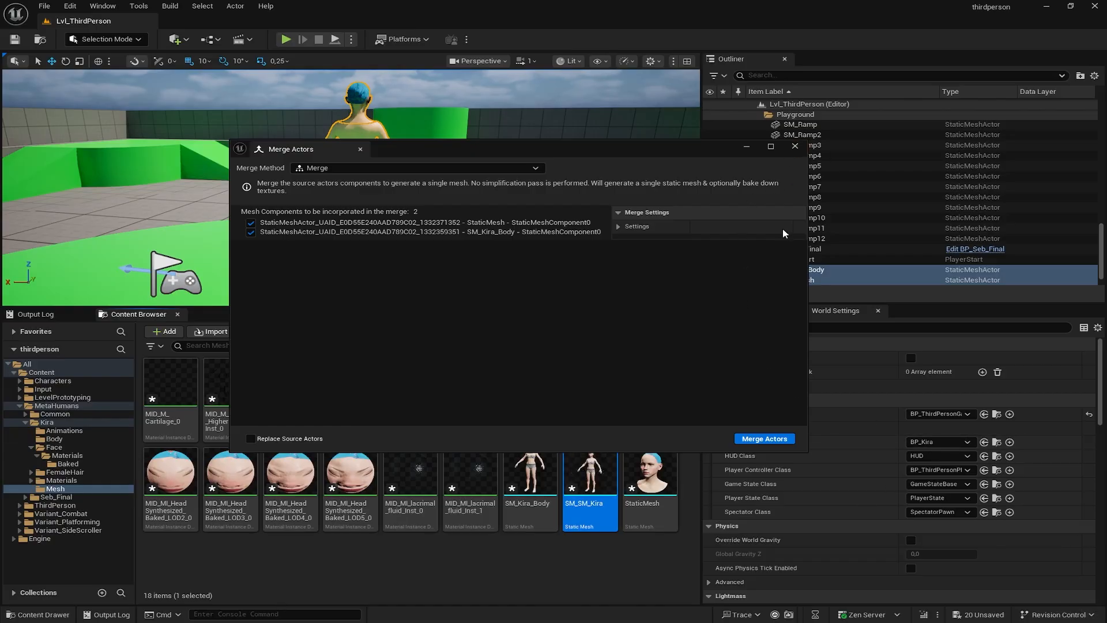
click(795, 146)
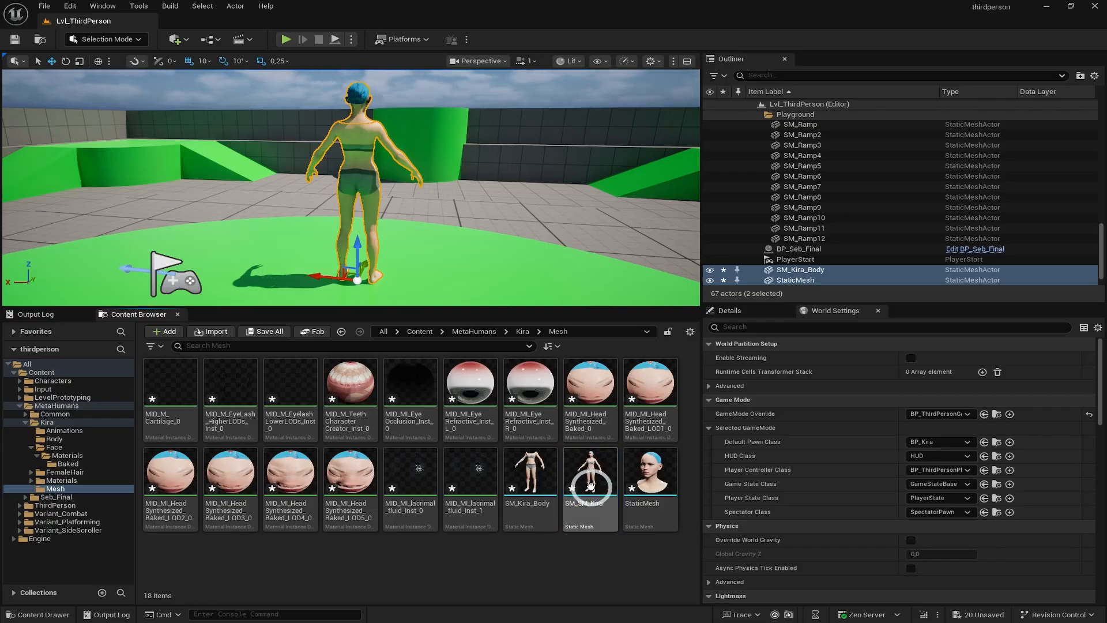
right_click(611, 490)
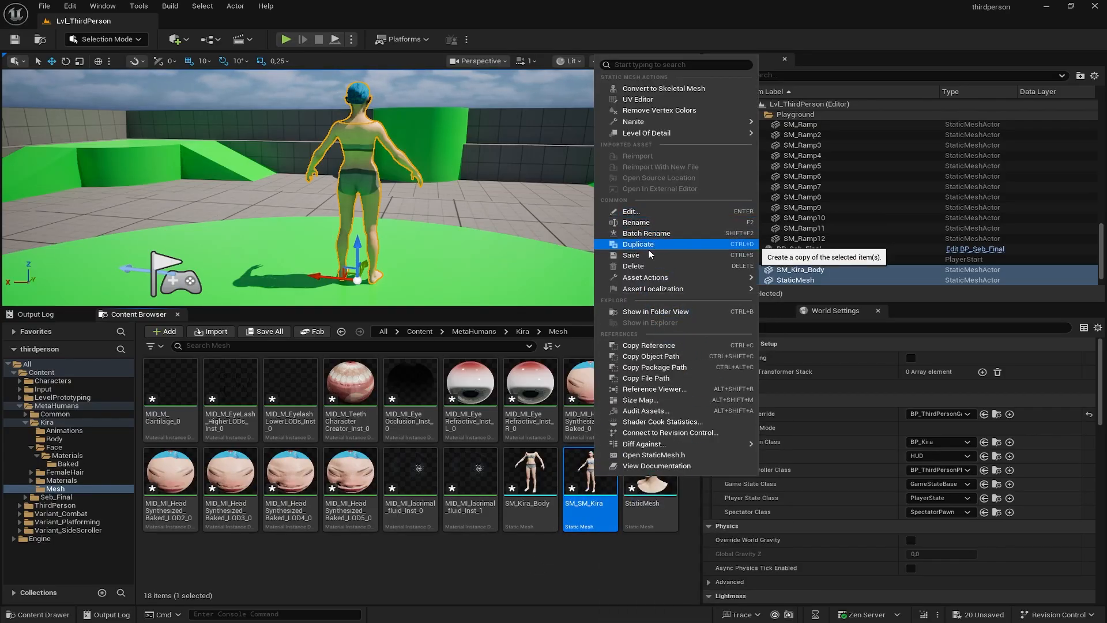
mouse_move(646, 291)
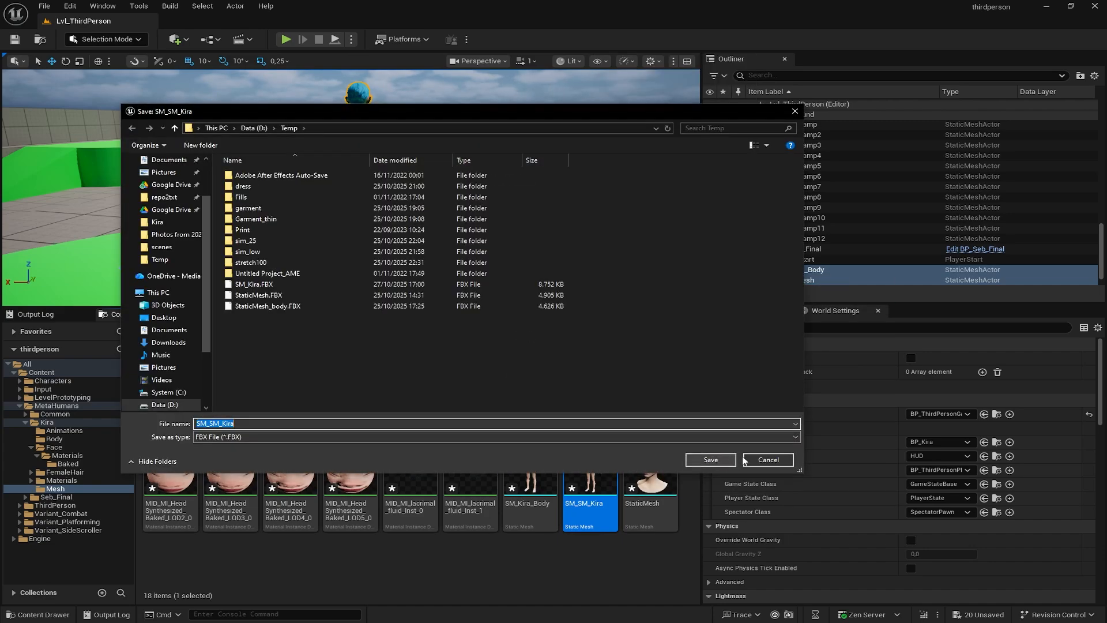
click(744, 460)
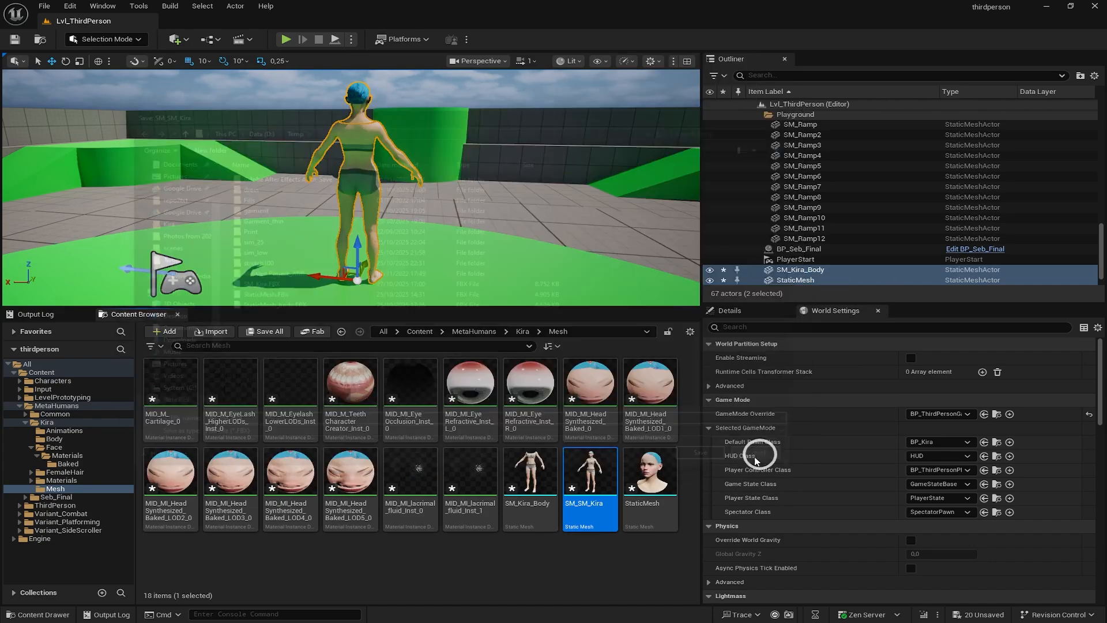
Rename the merged SM_SM_Kira static mesh to SM_Kira in the Mesh folder
click(582, 502)
key(BackSpace)
key(BackSpace)
key(BackSpace)
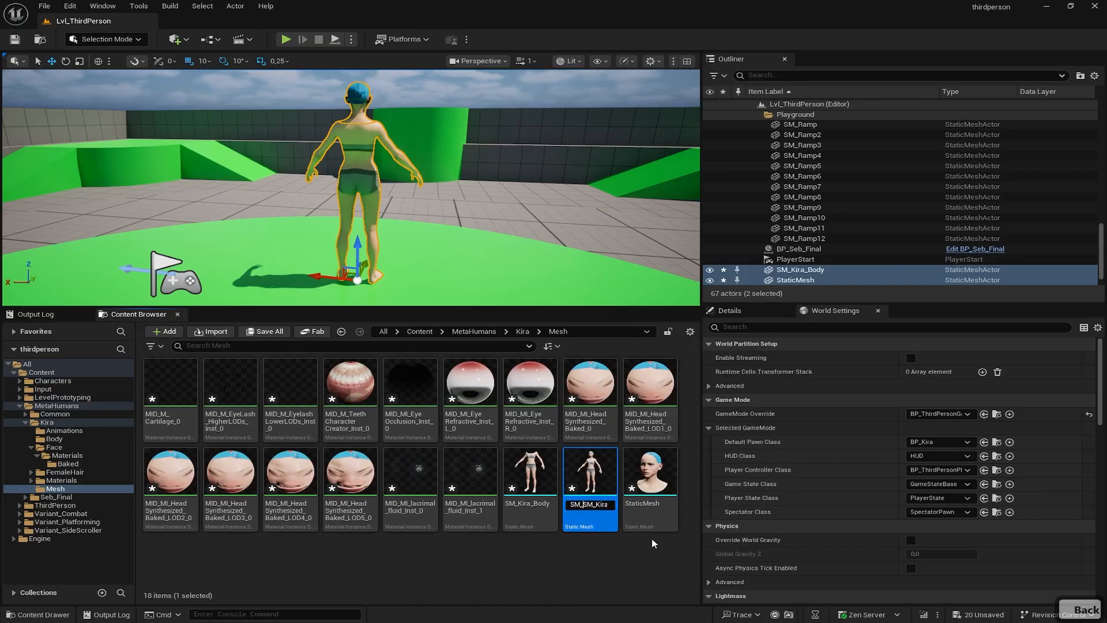
click(596, 484)
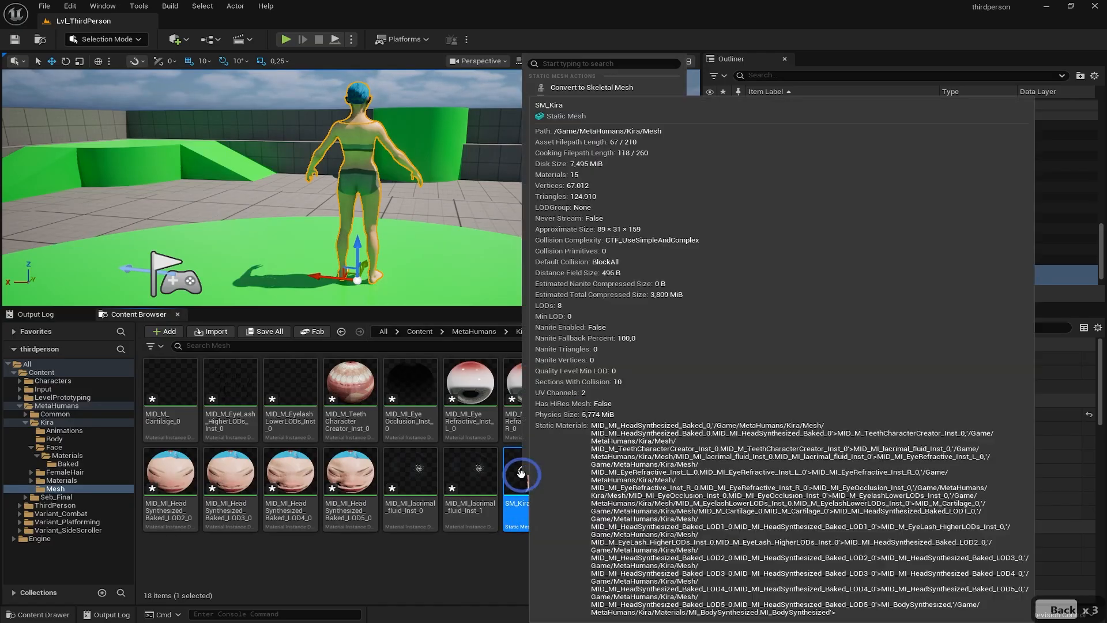
Export the SM_Kira mesh to D:/Temp as SM_Kira.FBX, replacing the existing file and keeping FBX 2013 compatibility
right_click(523, 474)
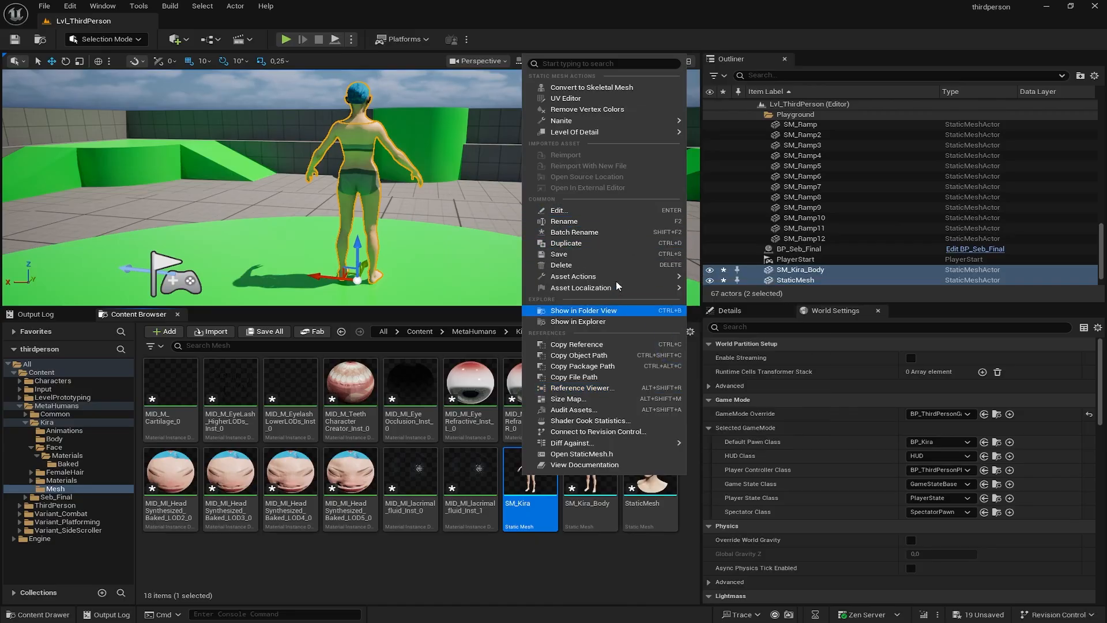
mouse_move(615, 276)
click(756, 296)
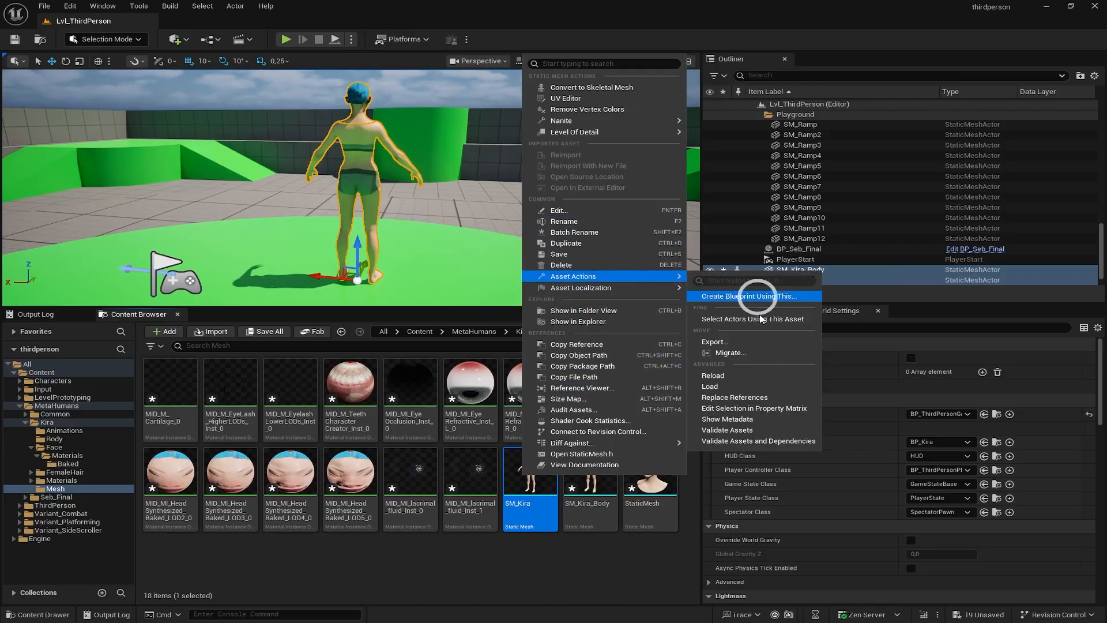
click(723, 342)
click(572, 326)
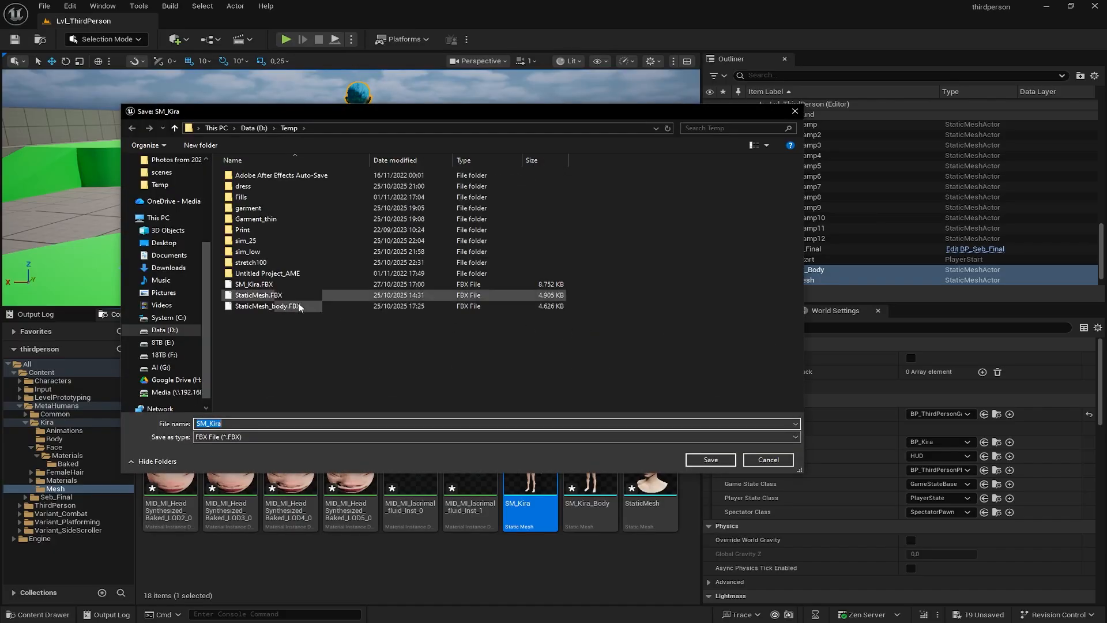
click(245, 284)
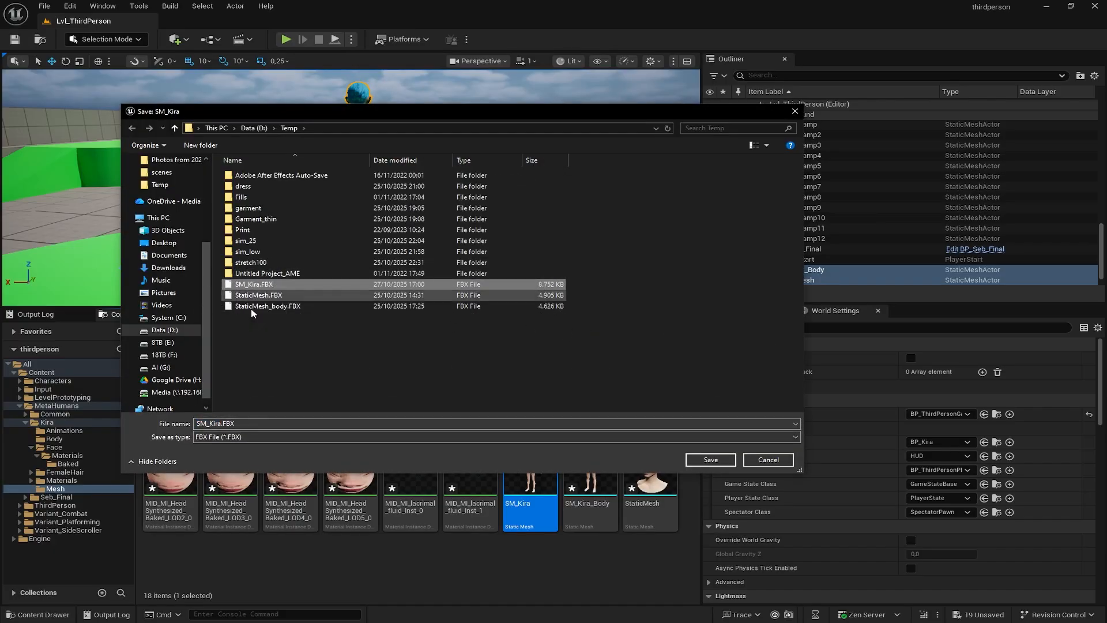
click(704, 460)
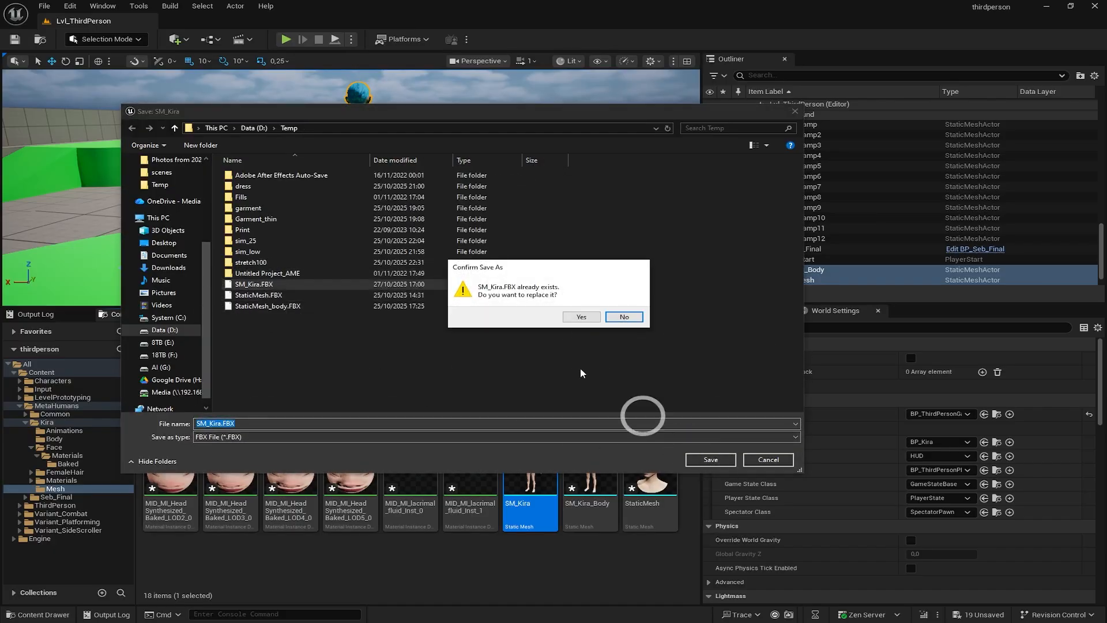
click(573, 318)
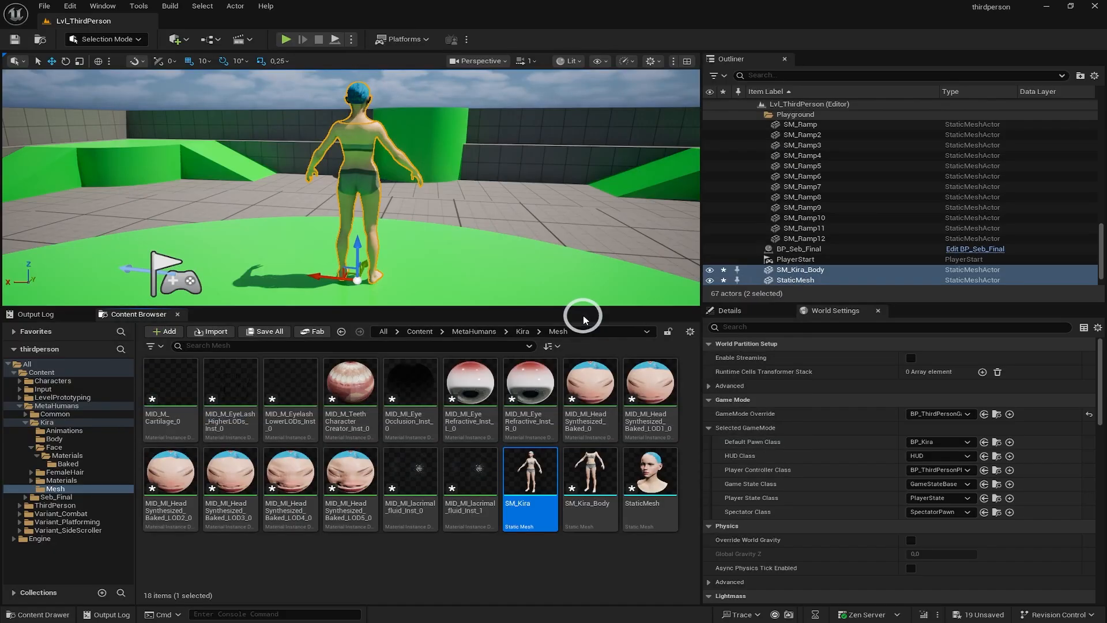
click(578, 563)
drag(1, 254, 354, 283)
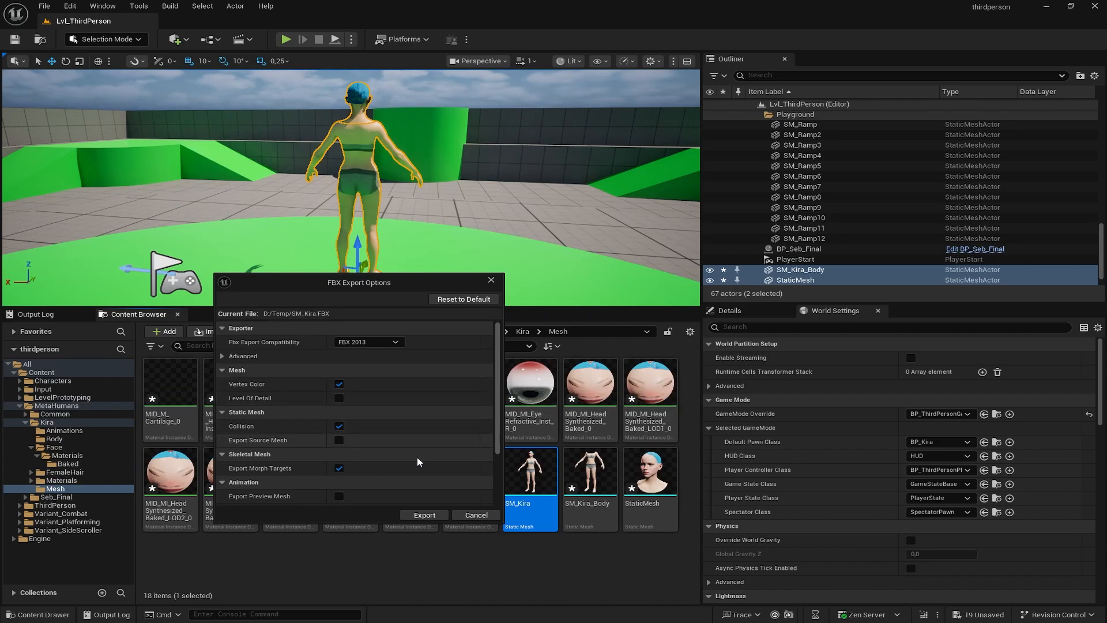
click(424, 515)
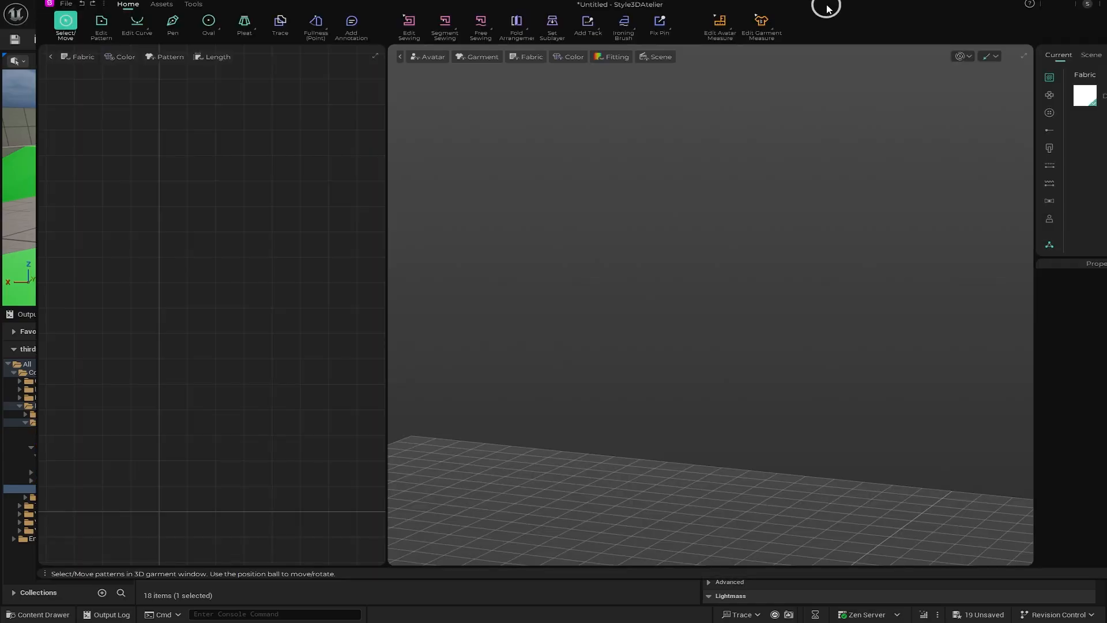
Switch to Style3D Atelier, maximize its window and widen the 2D pattern view
double_click(828, 8)
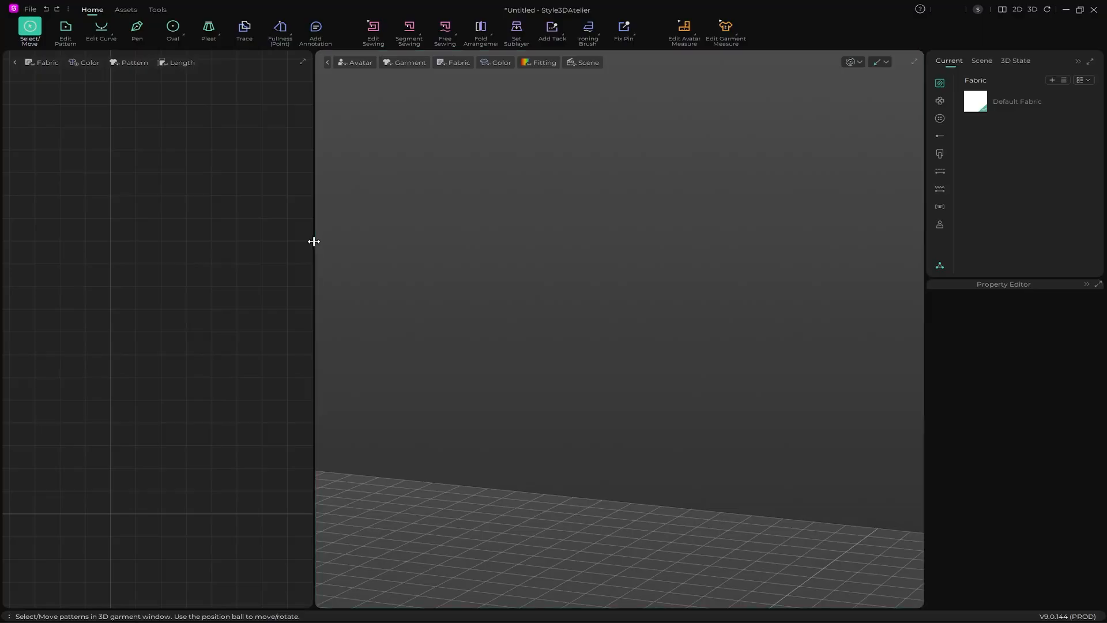
drag(314, 242, 443, 240)
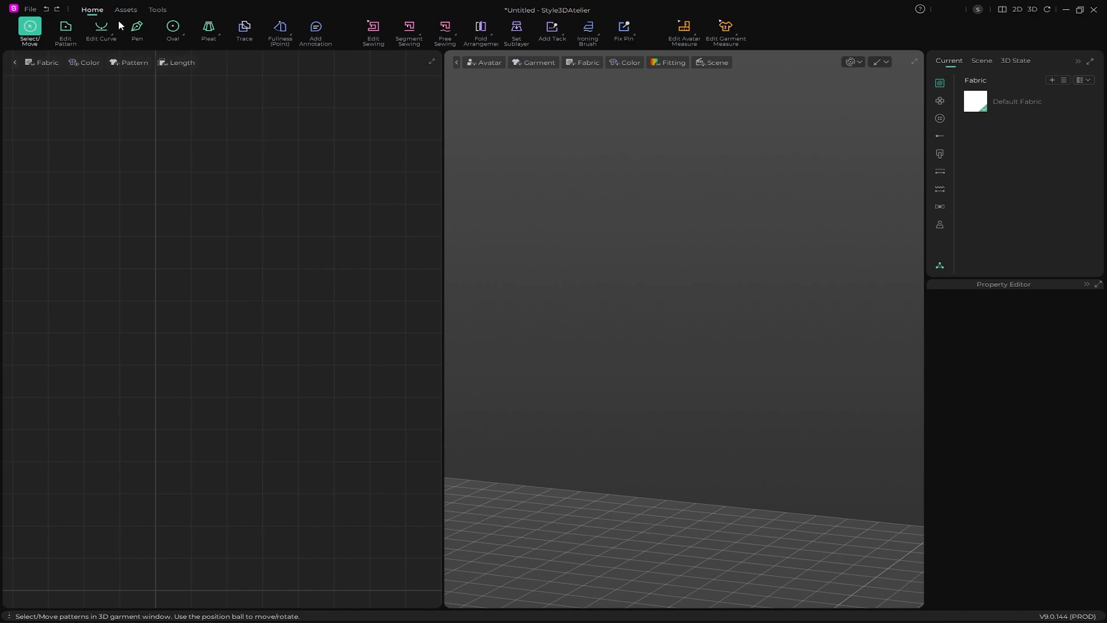
click(31, 14)
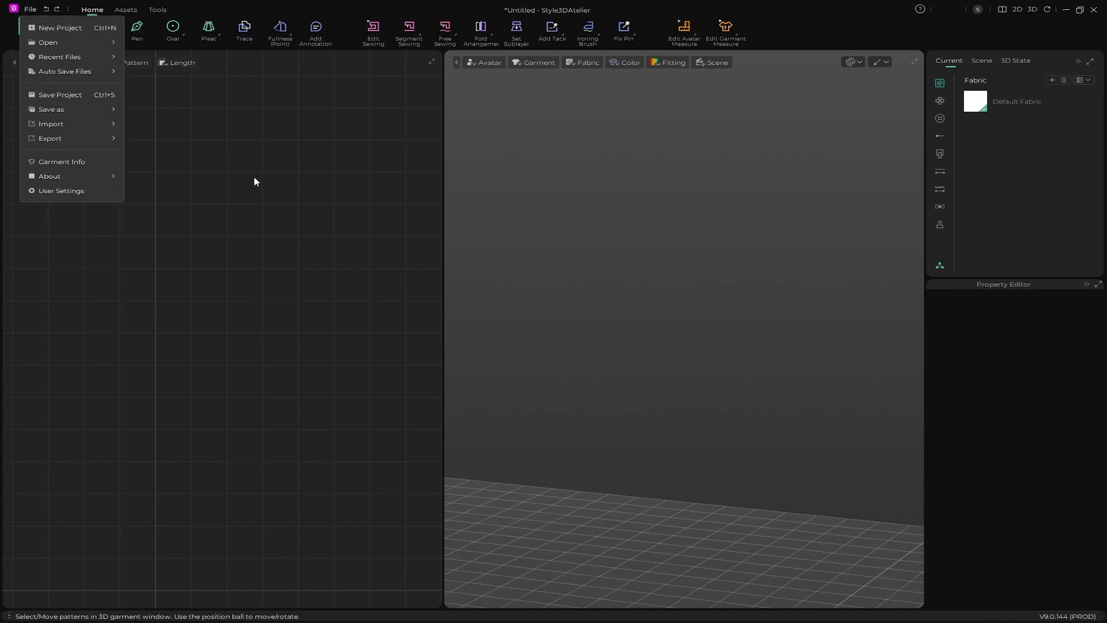
click(132, 168)
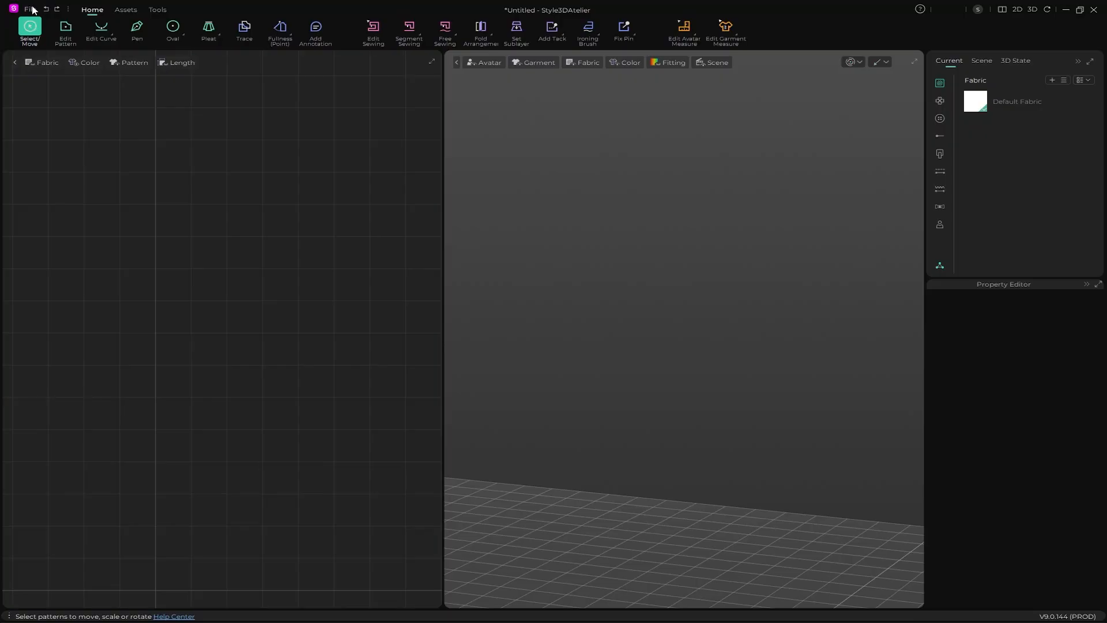
Import SM_Kira.FBX from the Temp folder as an avatar at 100% scale, keeping Y as the up axis
click(30, 9)
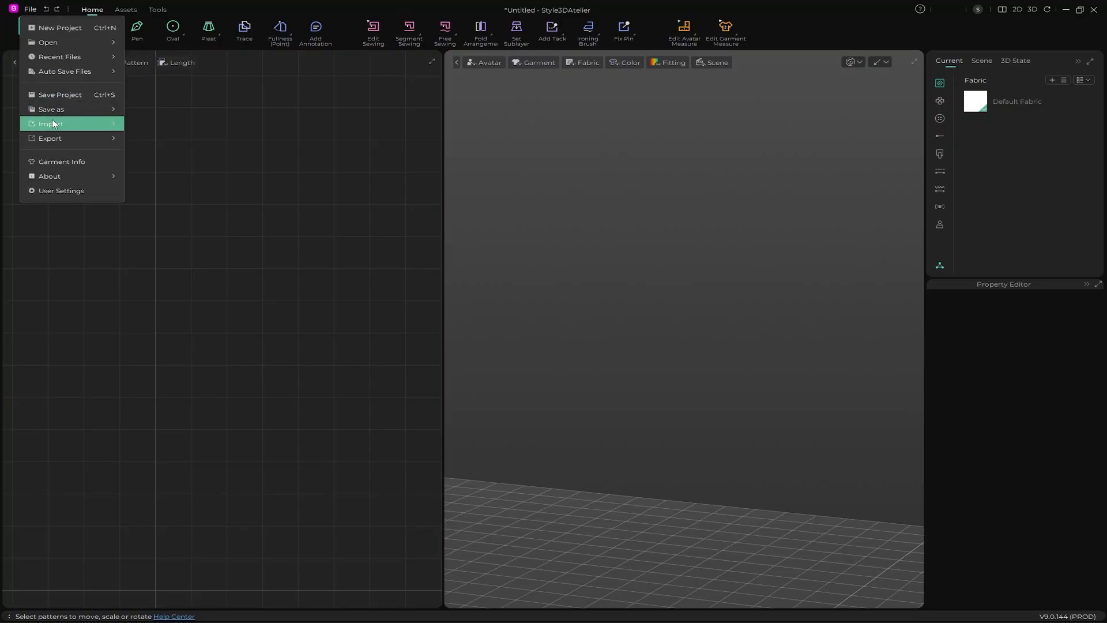
mouse_move(52, 122)
click(162, 137)
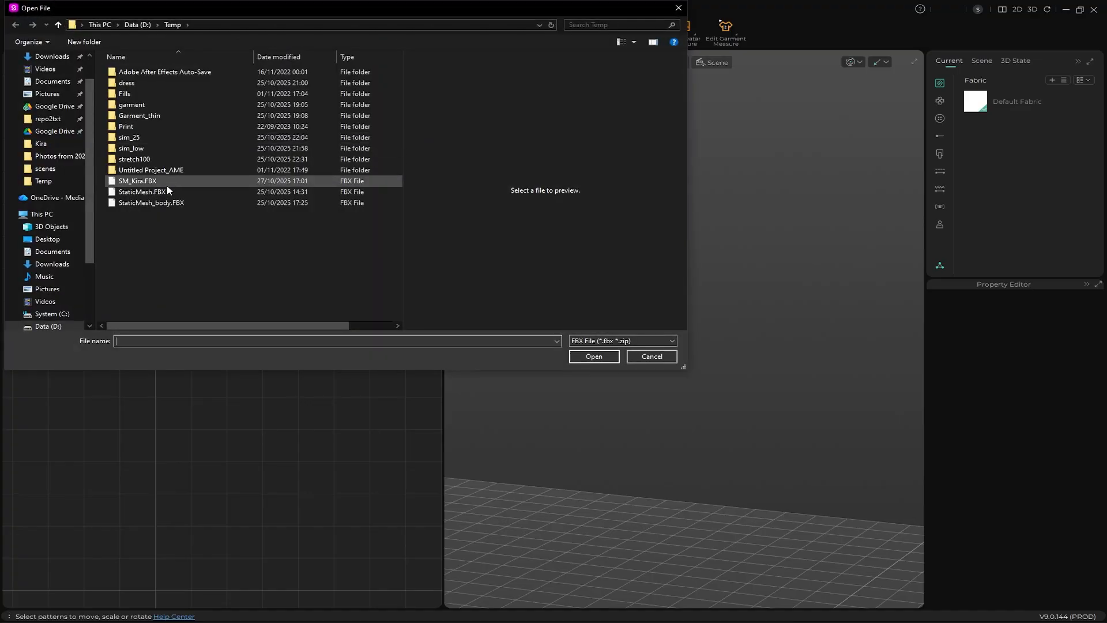
click(169, 182)
click(612, 357)
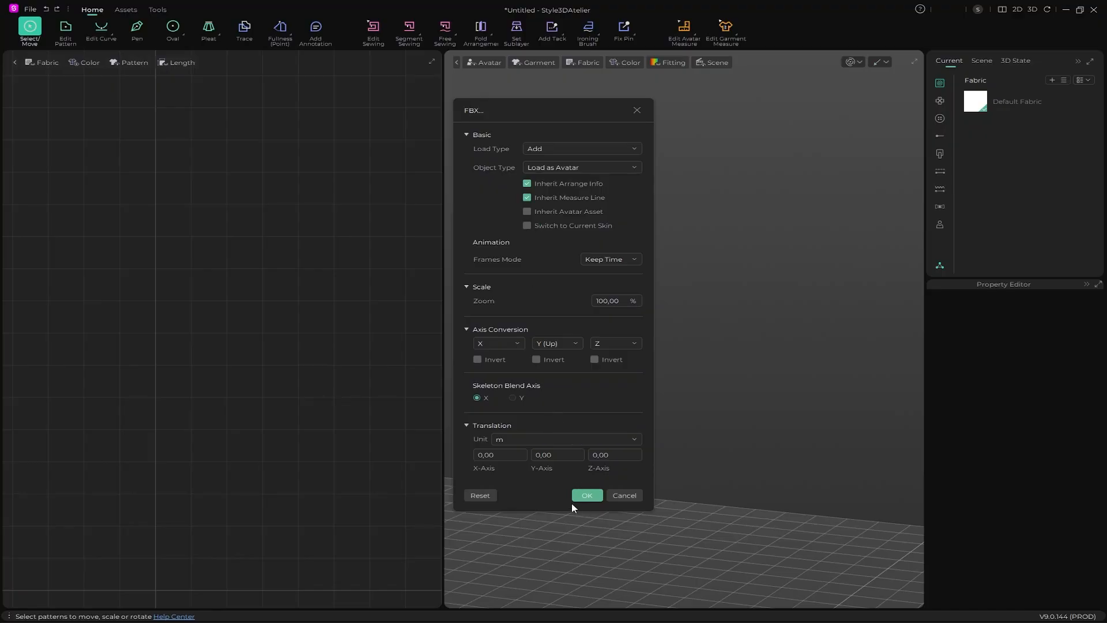
click(588, 496)
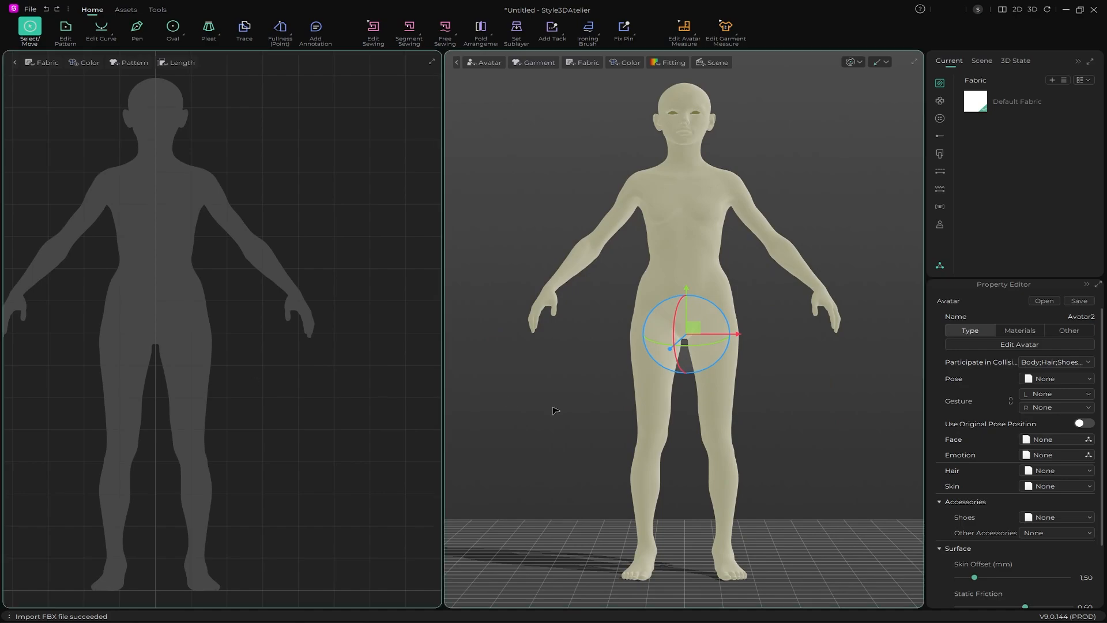
mouse_move(544, 415)
mouse_down()
mouse_move(521, 422)
mouse_move(534, 401)
mouse_up()
middle_drag(591, 372, 605, 350)
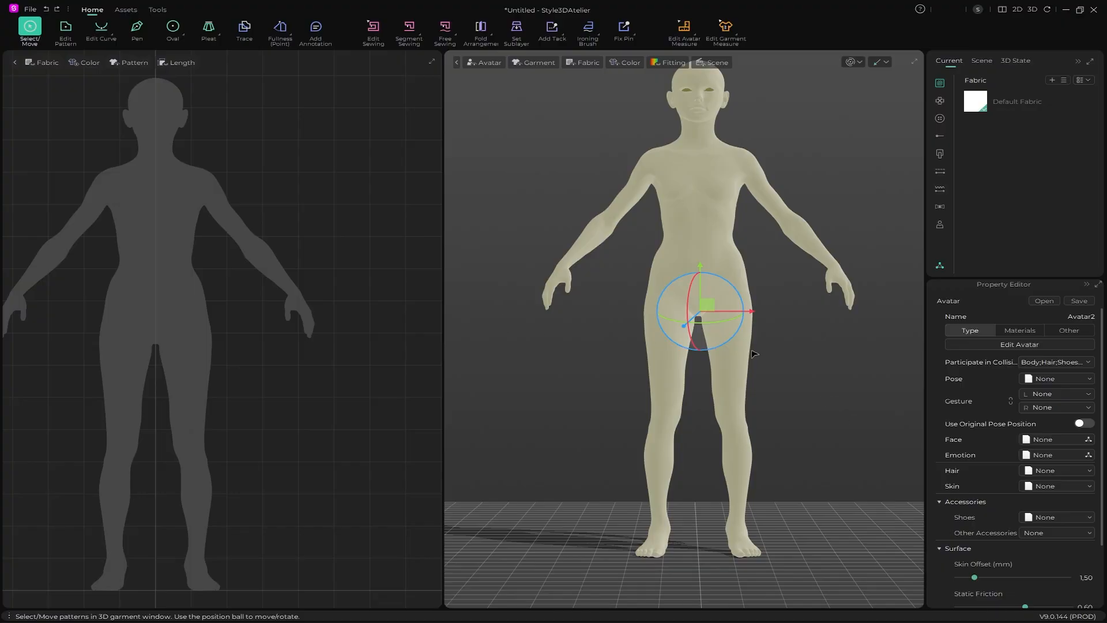
Examine the garments in the Resource Library and the download marketplace filtered to the Women category
click(938, 270)
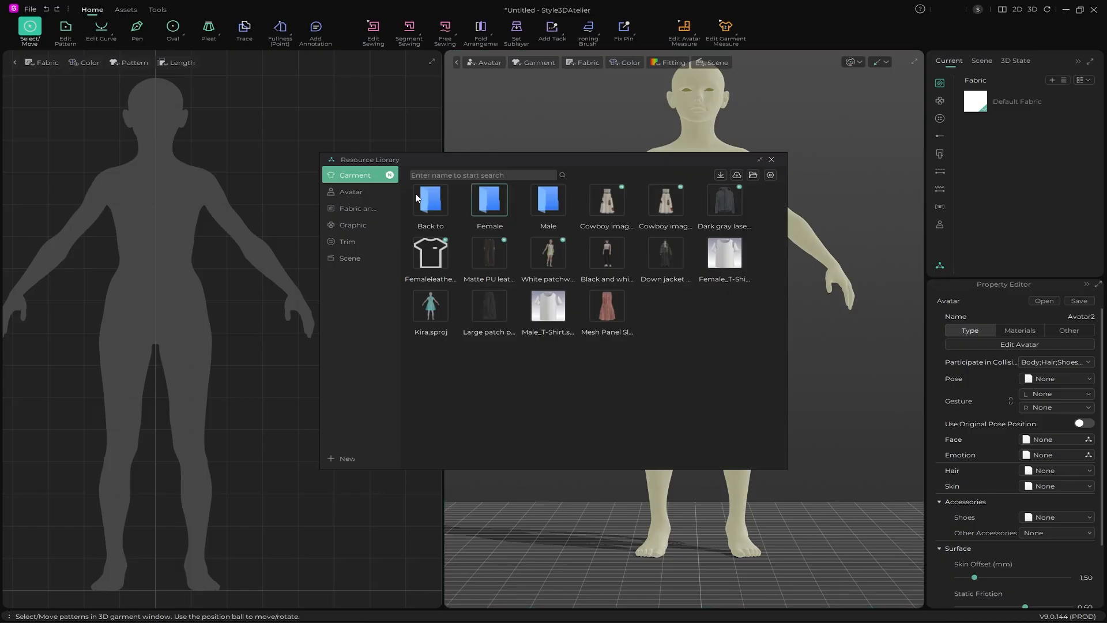
click(737, 175)
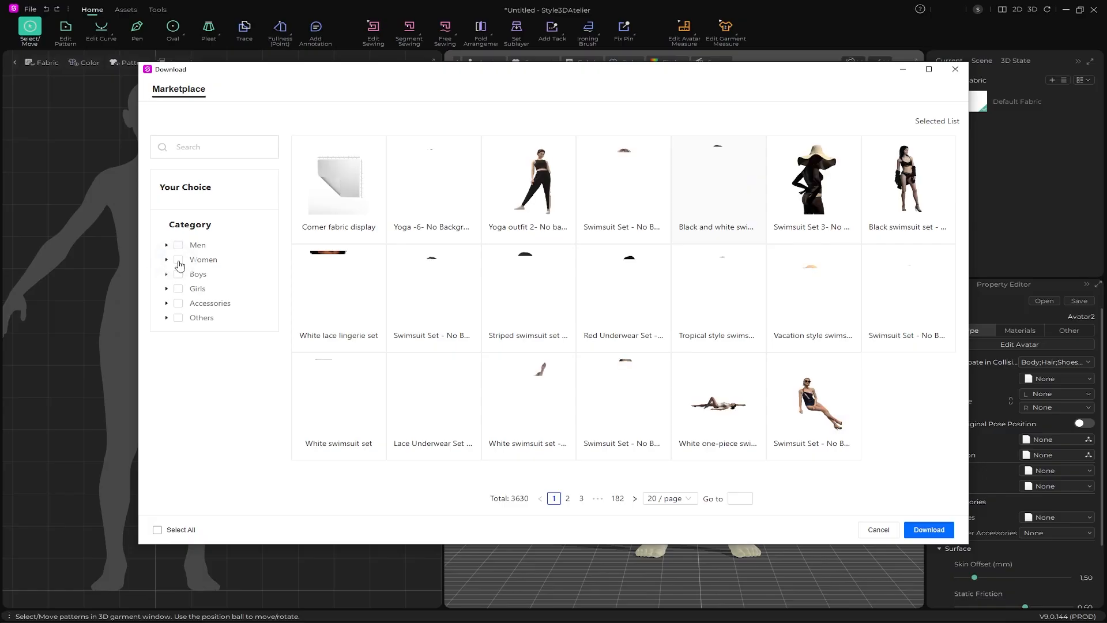
click(177, 260)
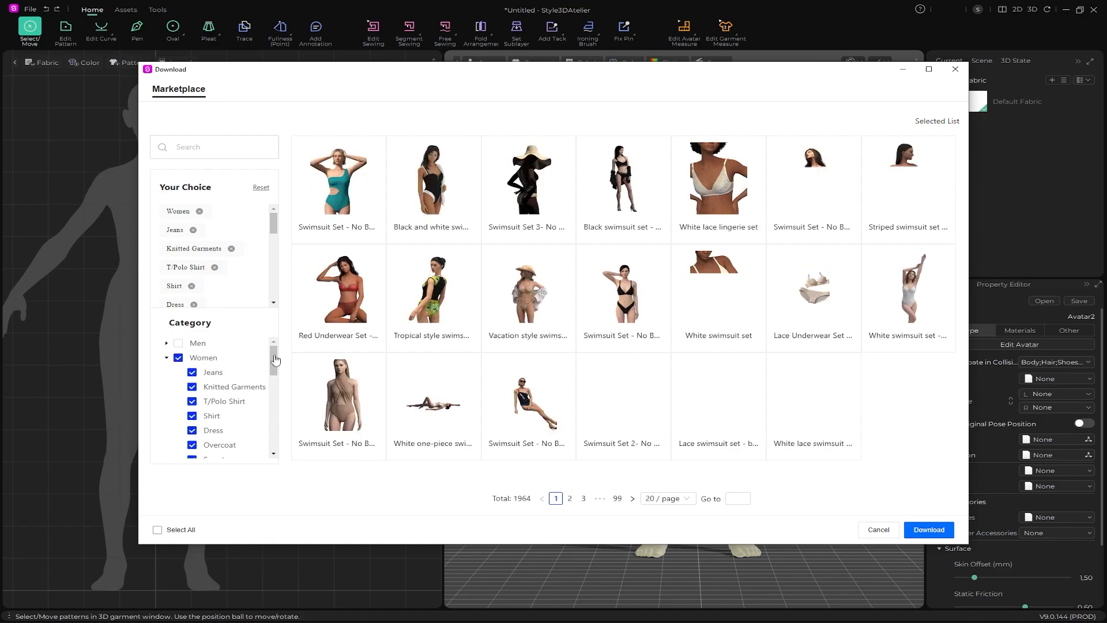
scroll(275, 365, down, 1)
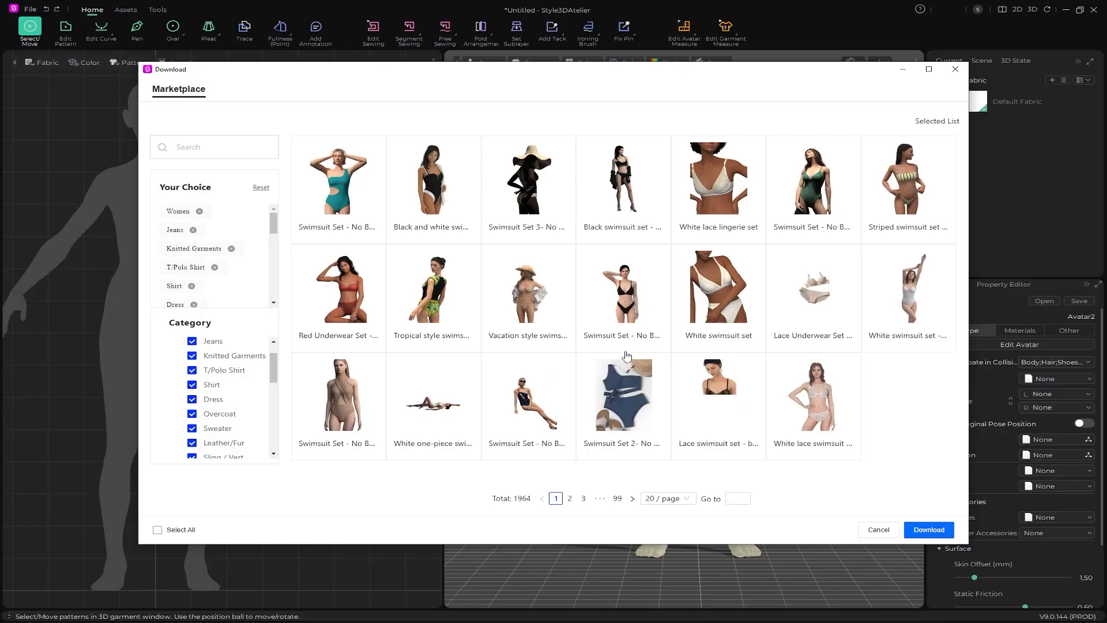
click(878, 530)
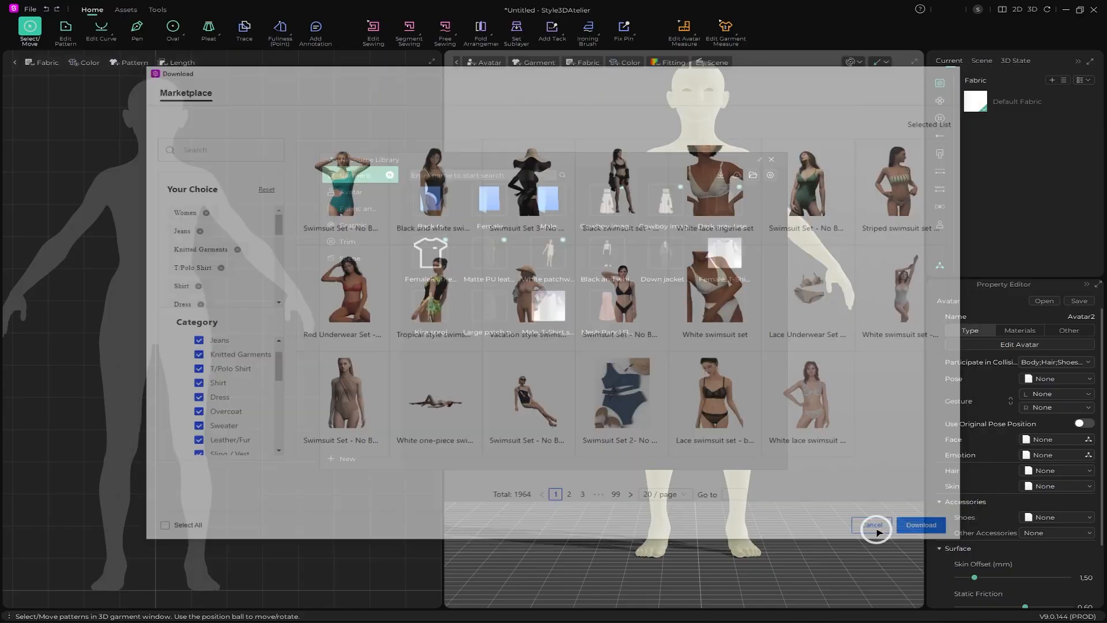
click(776, 163)
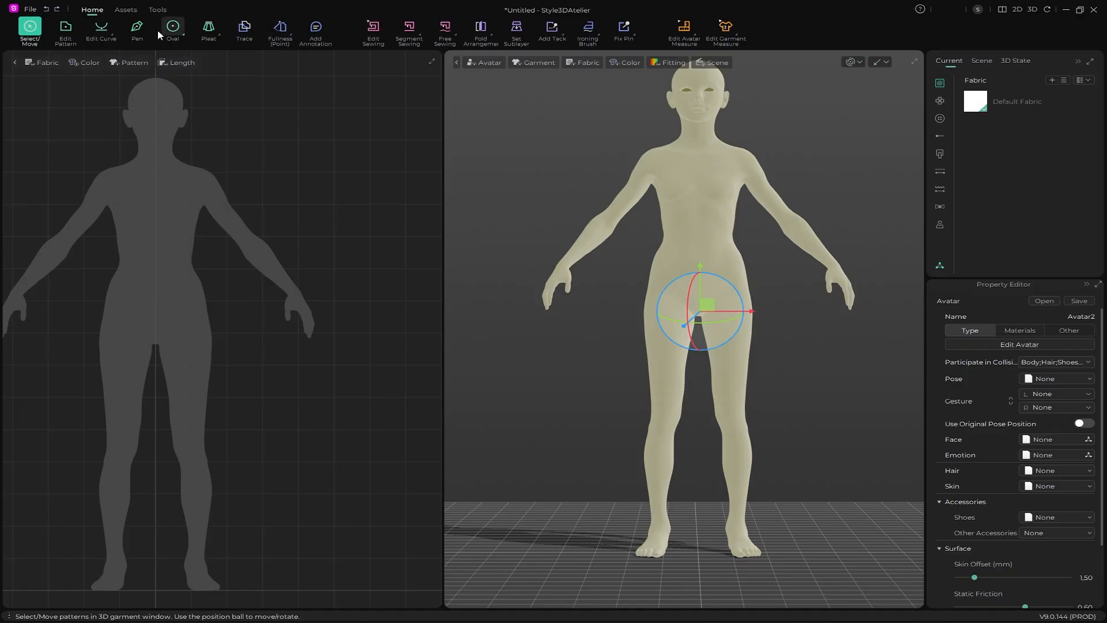
Draw the dress pattern's curved neckline, both shoulders and one side down to the waist with the Pen tool, making the armhole edge about 18 long
click(137, 27)
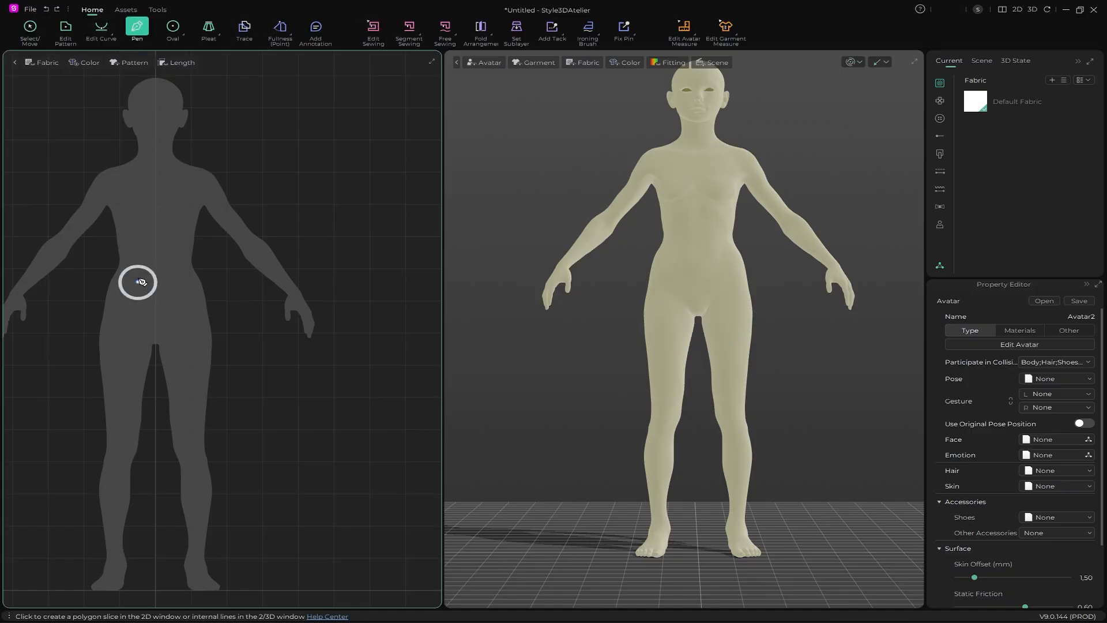
click(104, 162)
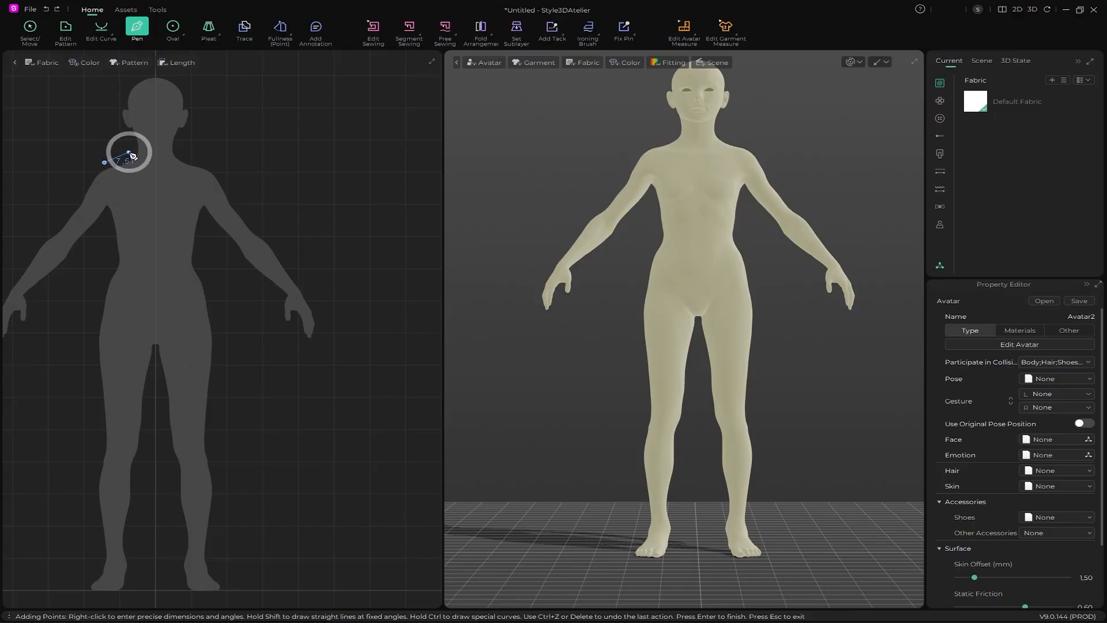
click(130, 154)
click(154, 170)
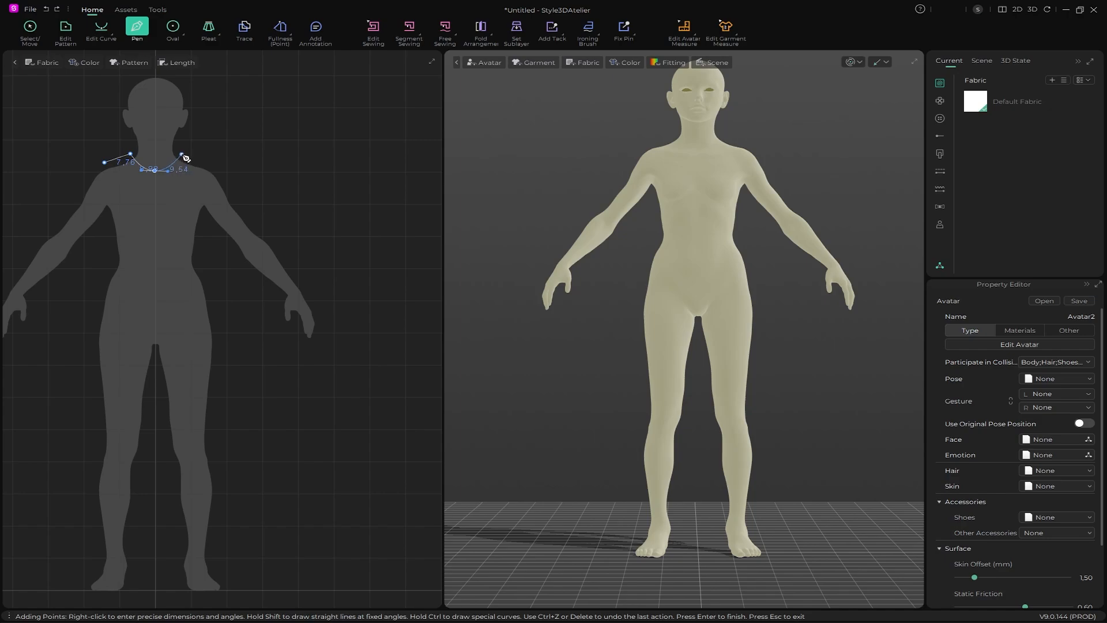
click(182, 155)
click(212, 164)
click(209, 221)
drag(199, 251, 200, 265)
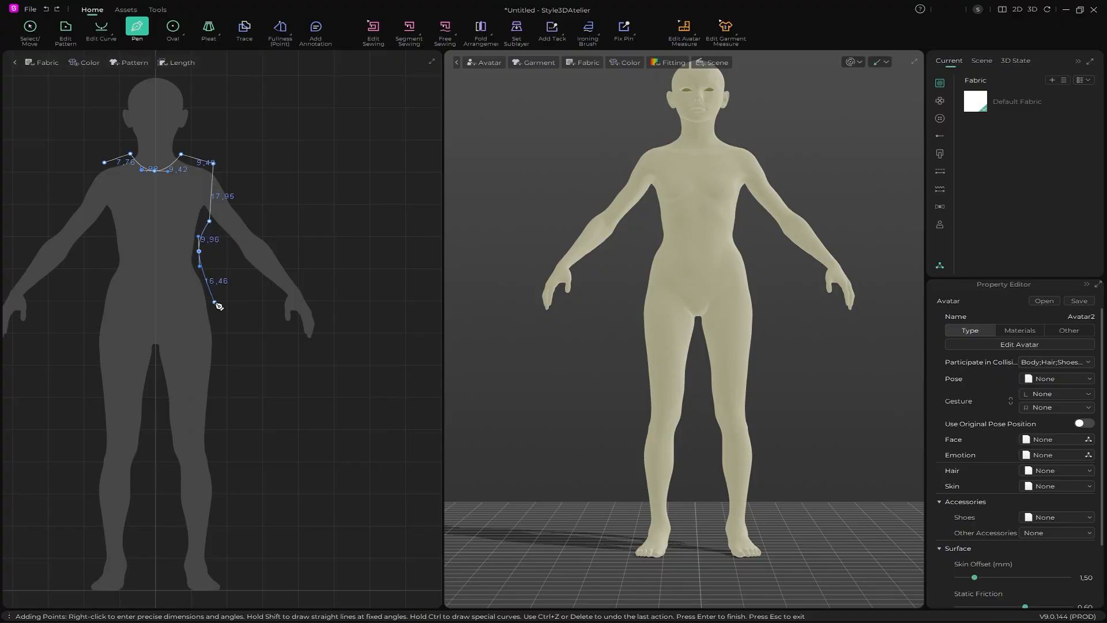
Draw the flared skirt with a curved hem and side edges about 56 and 51 long, and close the dress outline up to the starting shoulder
click(277, 416)
drag(156, 430, 92, 429)
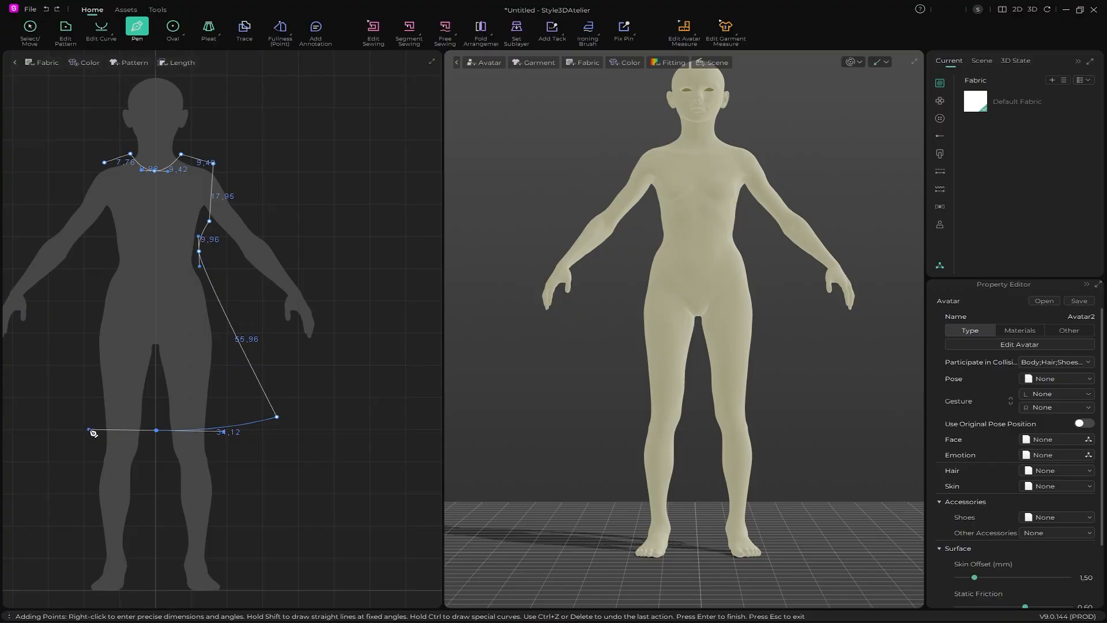
click(43, 405)
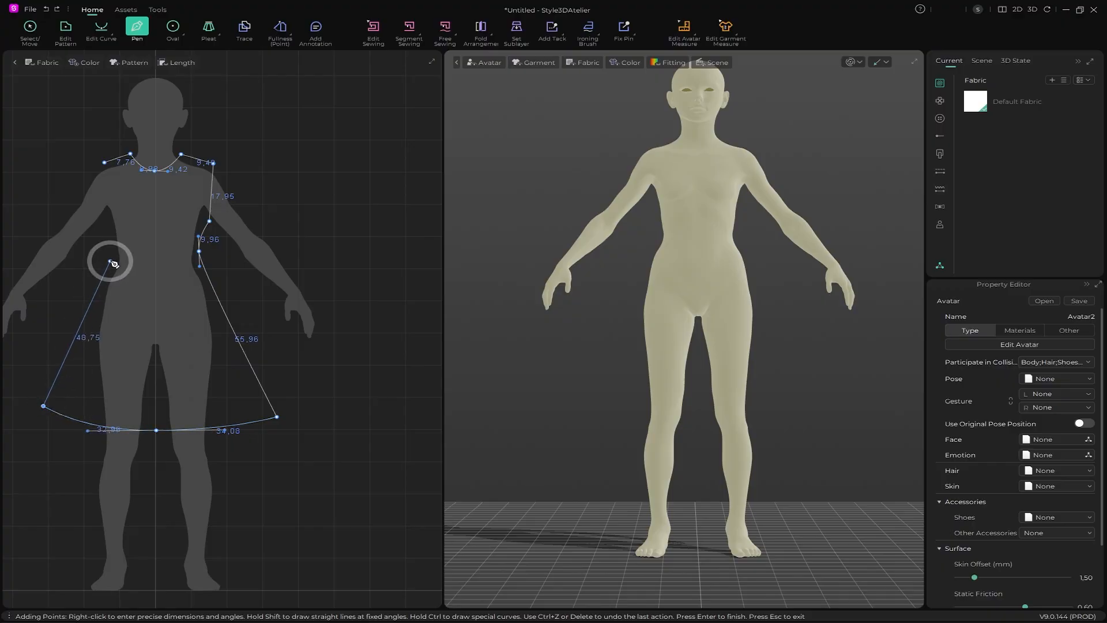
drag(115, 257, 108, 233)
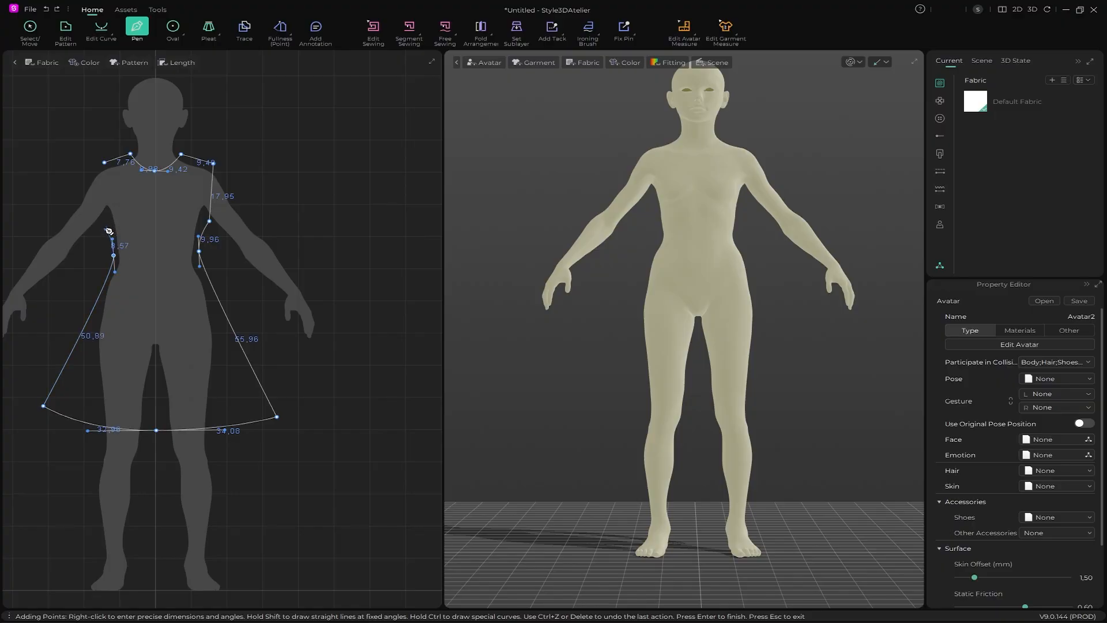
click(103, 224)
click(104, 162)
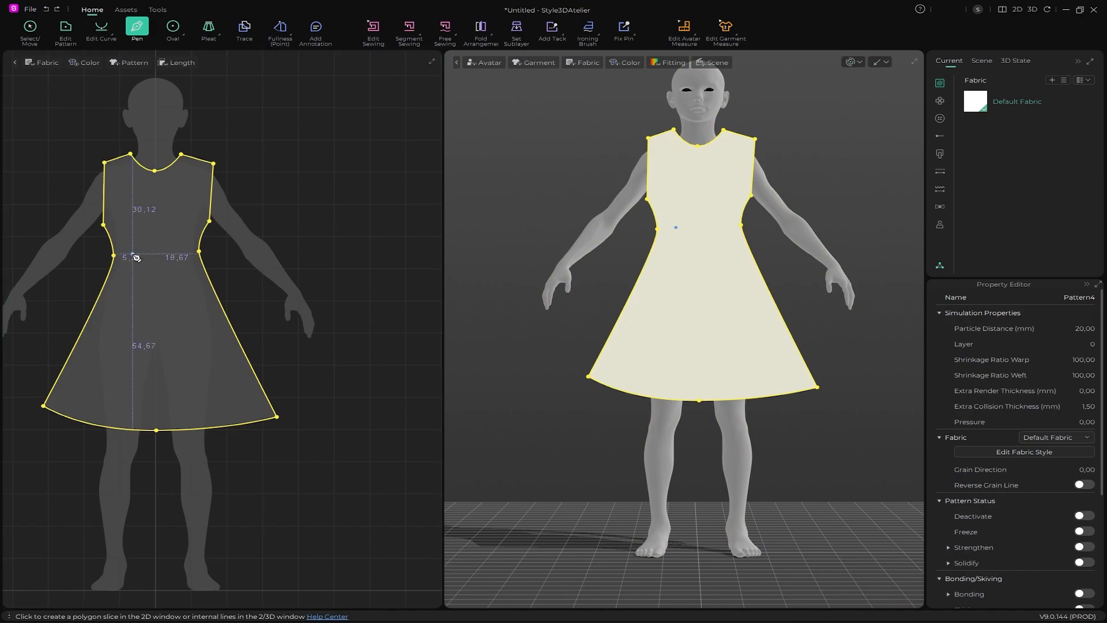
click(105, 225)
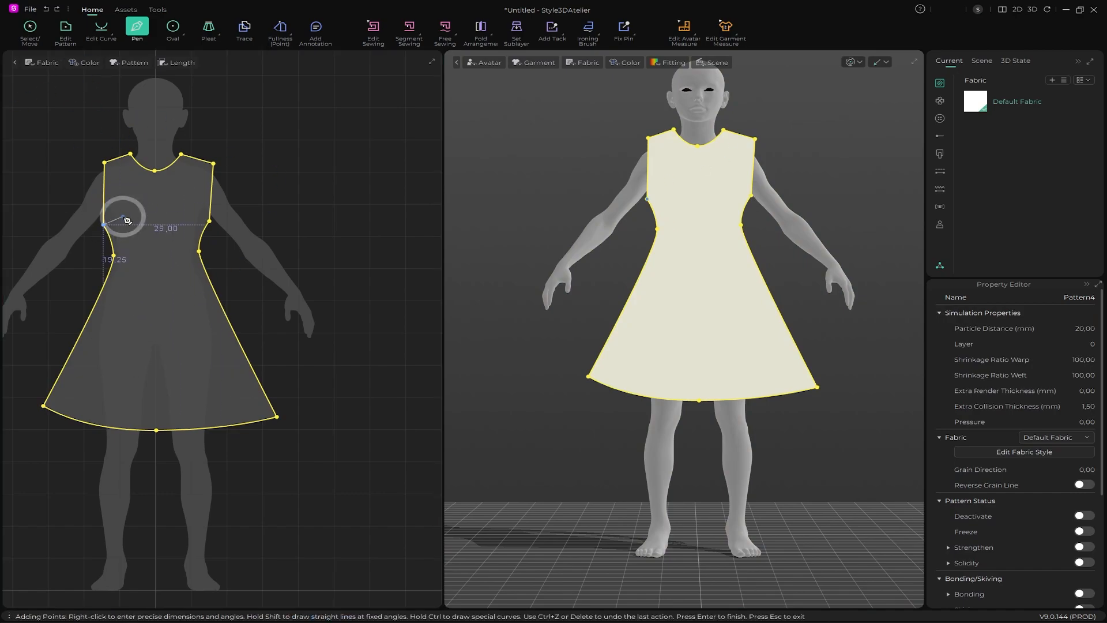
key(ctrl+z)
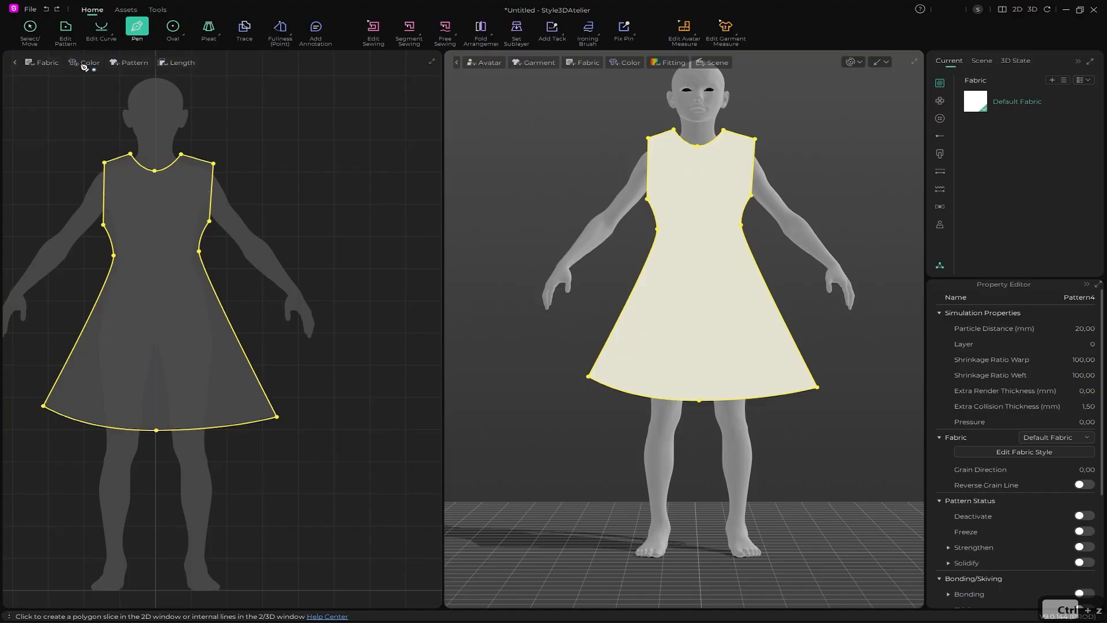
Reshape the dress outline's waist curve on one side with Edit Curve, making the waist edge about 9.1 and the skirt side about 53 long
click(101, 29)
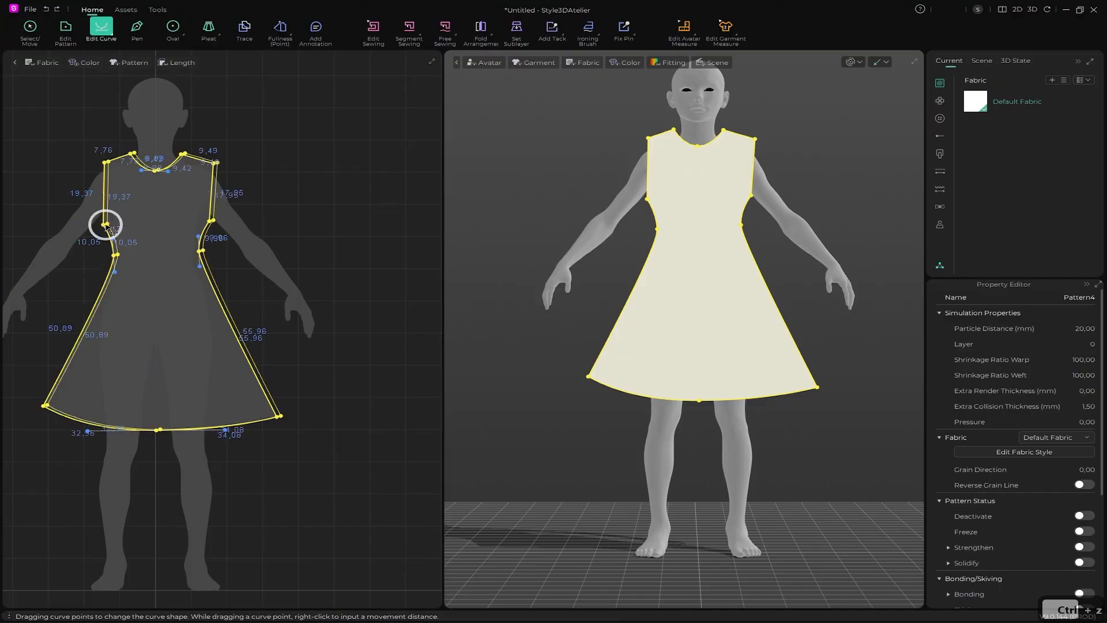
click(114, 247)
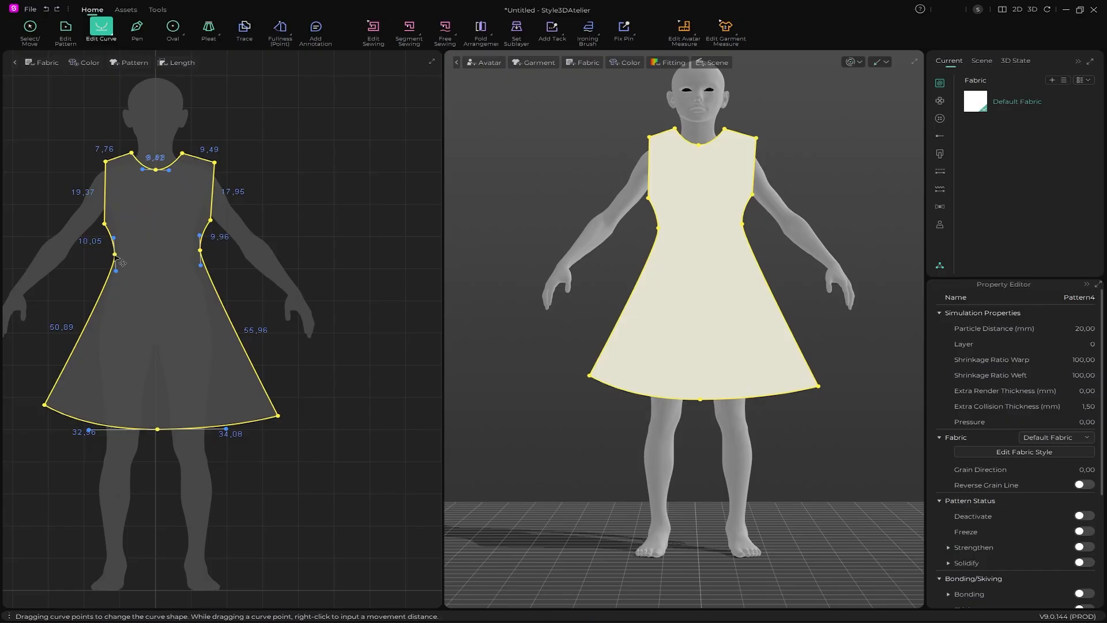
drag(116, 257, 119, 257)
click(128, 252)
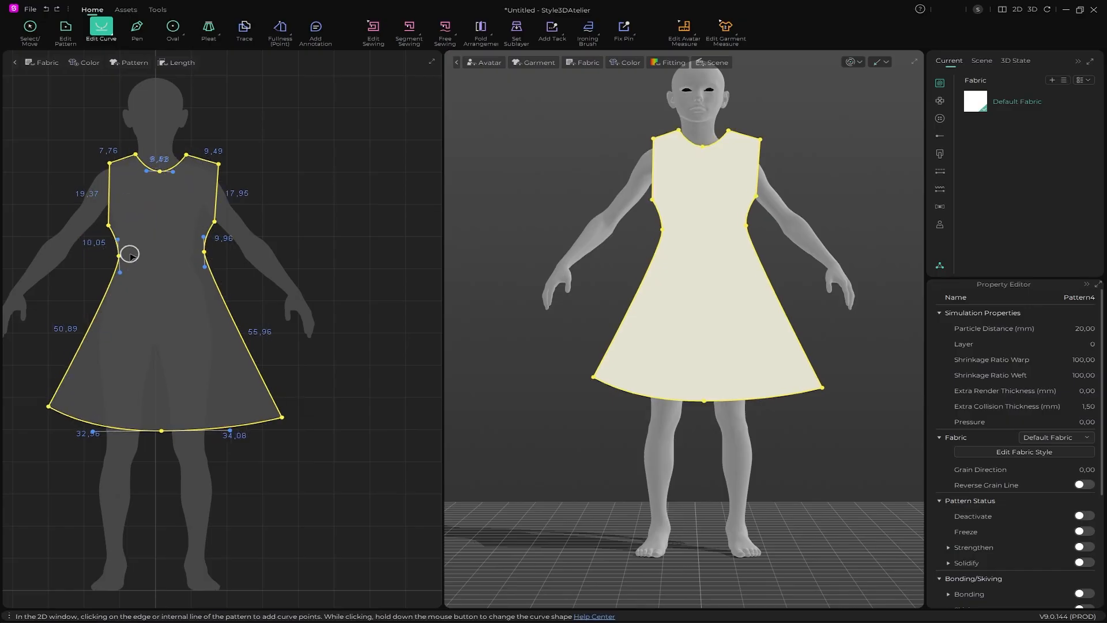
click(118, 257)
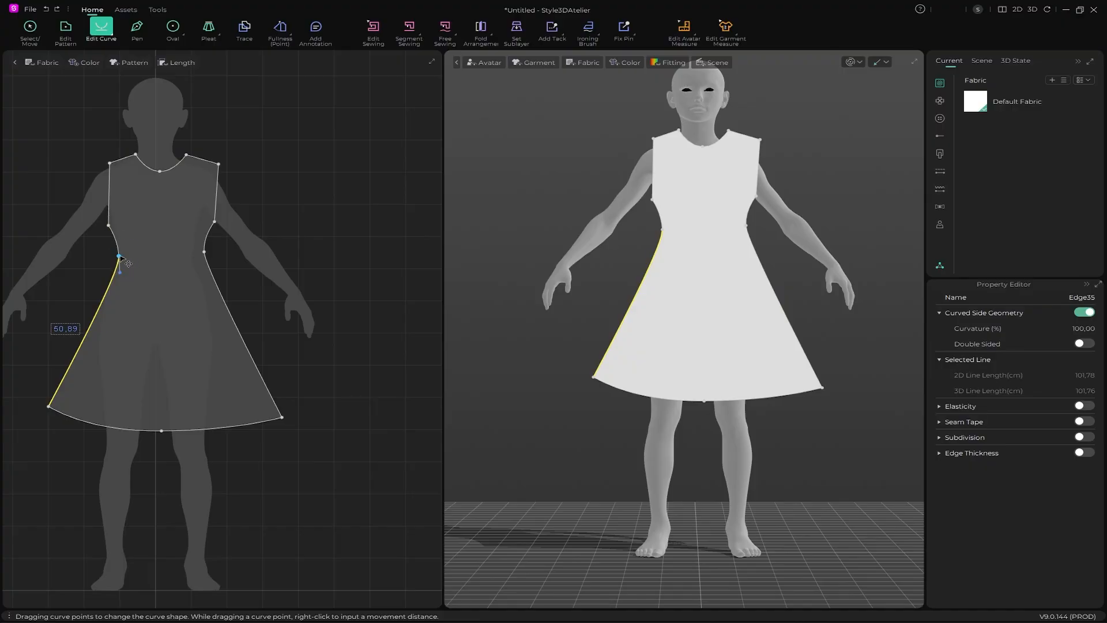
click(119, 257)
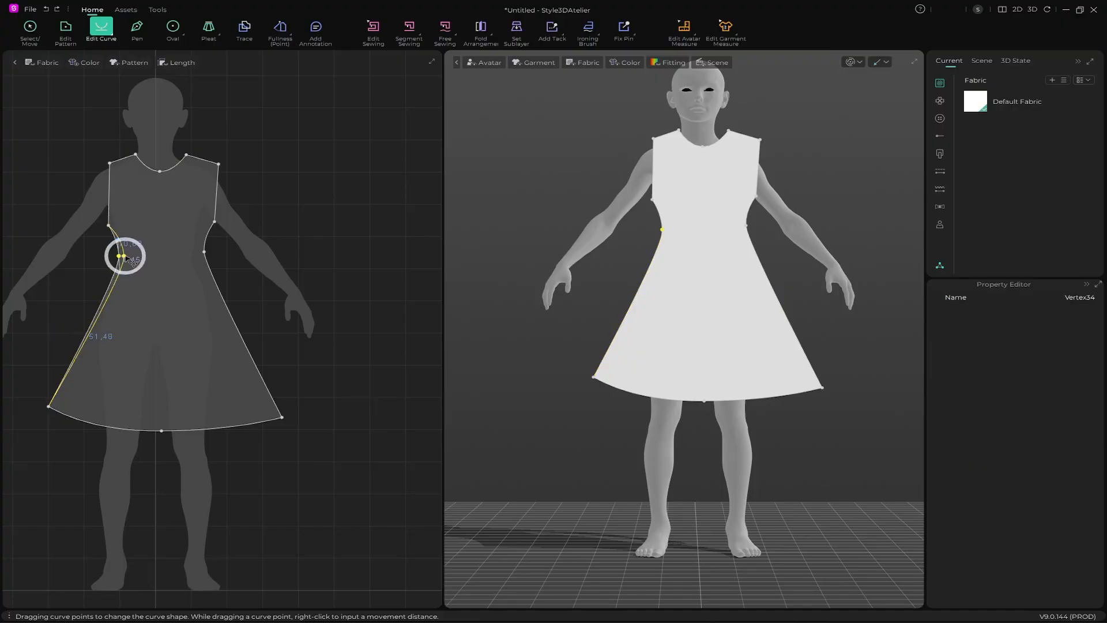
click(110, 227)
drag(110, 226, 120, 249)
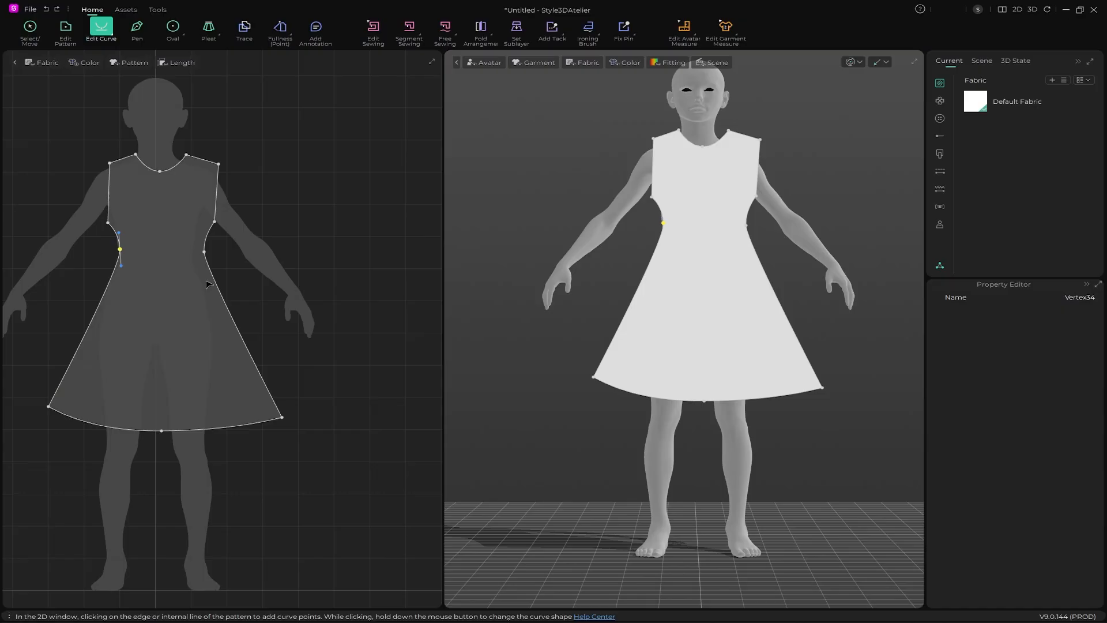
click(316, 310)
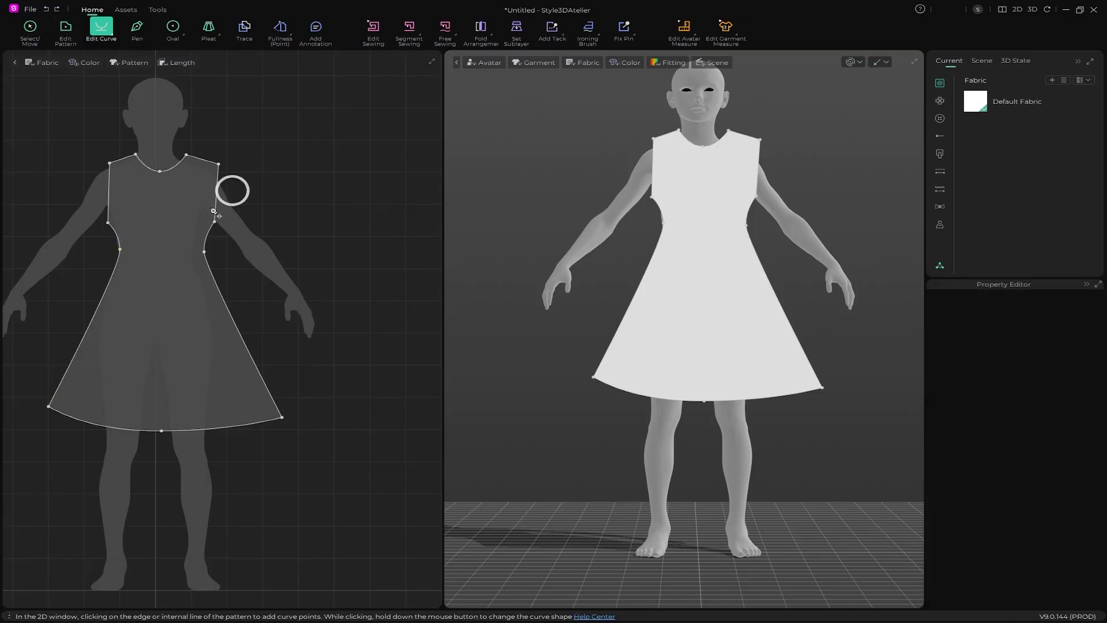
Center the dress pattern on the avatar silhouette and paste a copy of it alongside as the back piece
click(30, 28)
click(196, 252)
drag(164, 247, 155, 241)
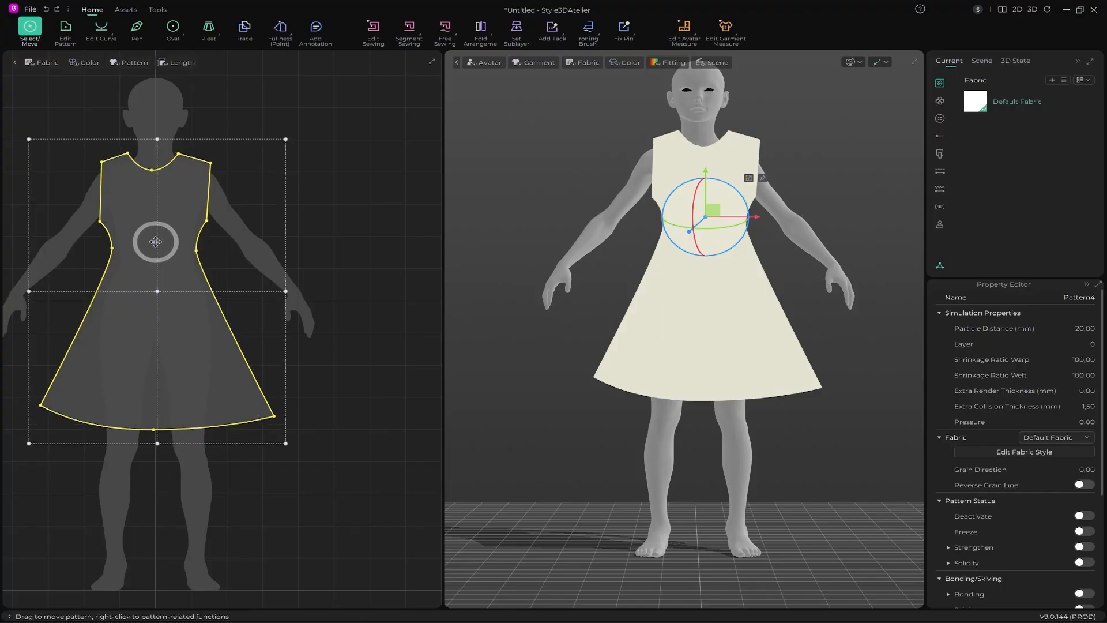
key(ctrl+c)
key(ctrl+v)
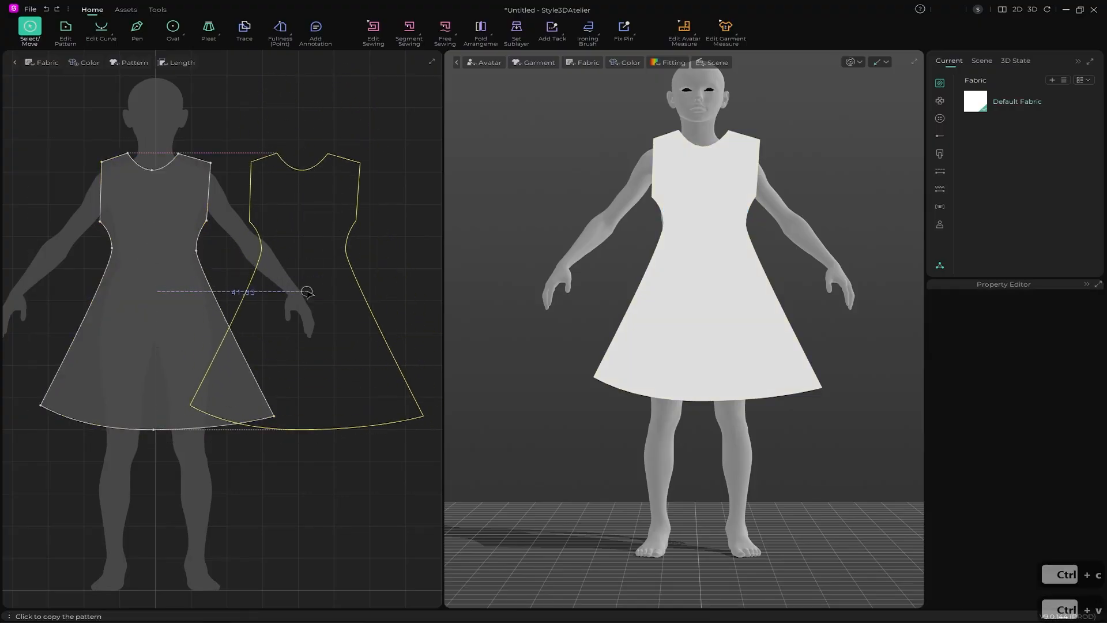
click(305, 295)
Move the copied dress piece behind the avatar in the 3D view, roughly opposite the front piece
alt+drag(582, 279, 646, 318)
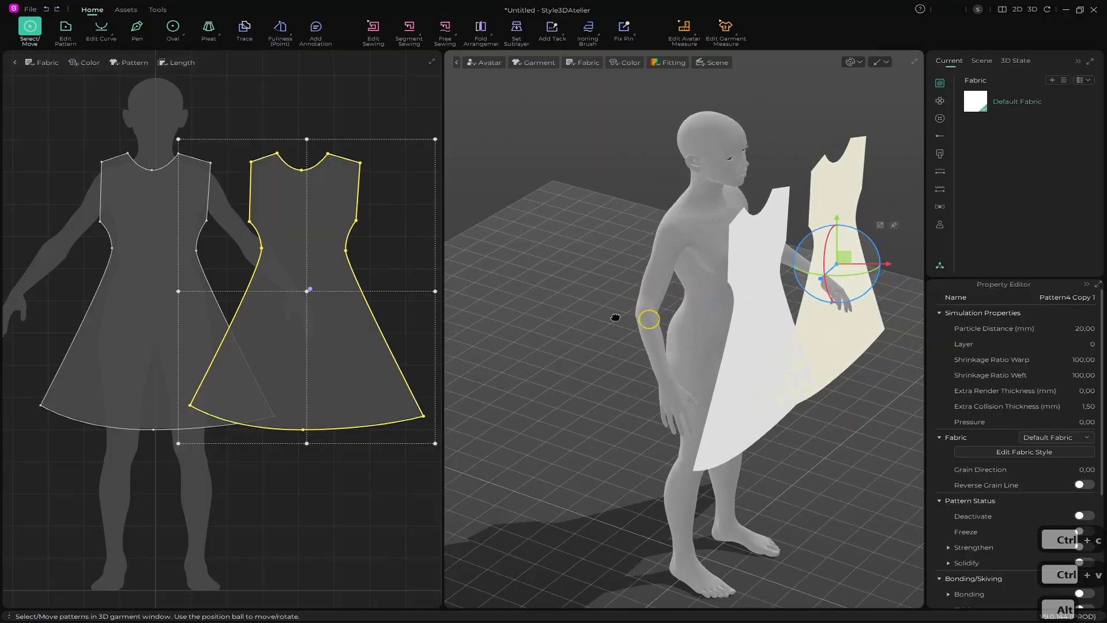
alt+middle_drag(617, 317, 508, 316)
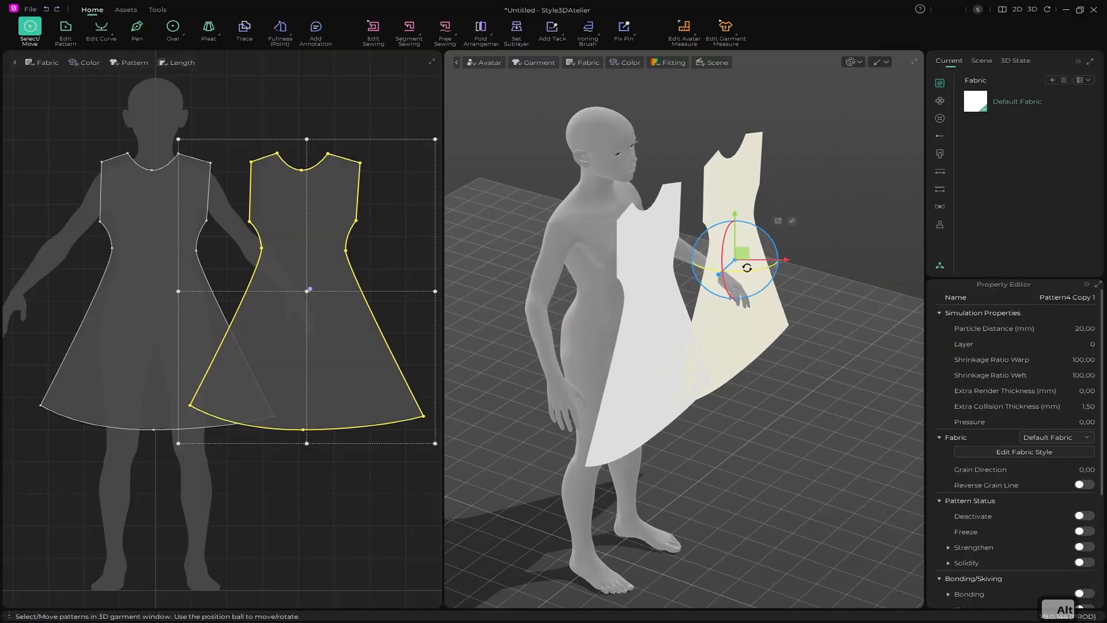
alt+drag(784, 299, 680, 144)
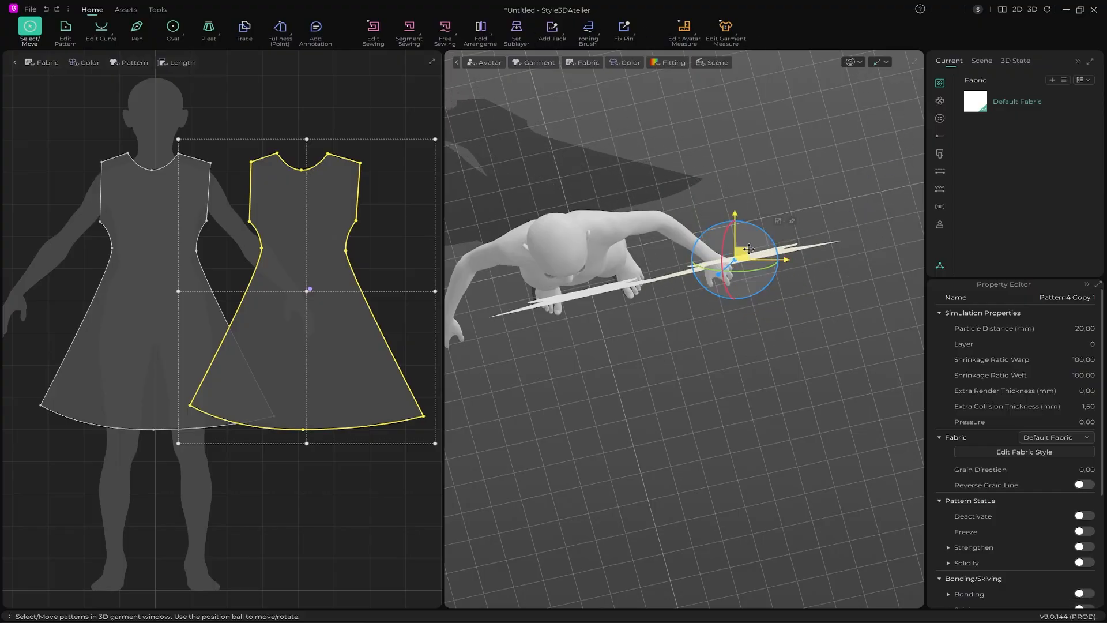
drag(750, 248, 551, 156)
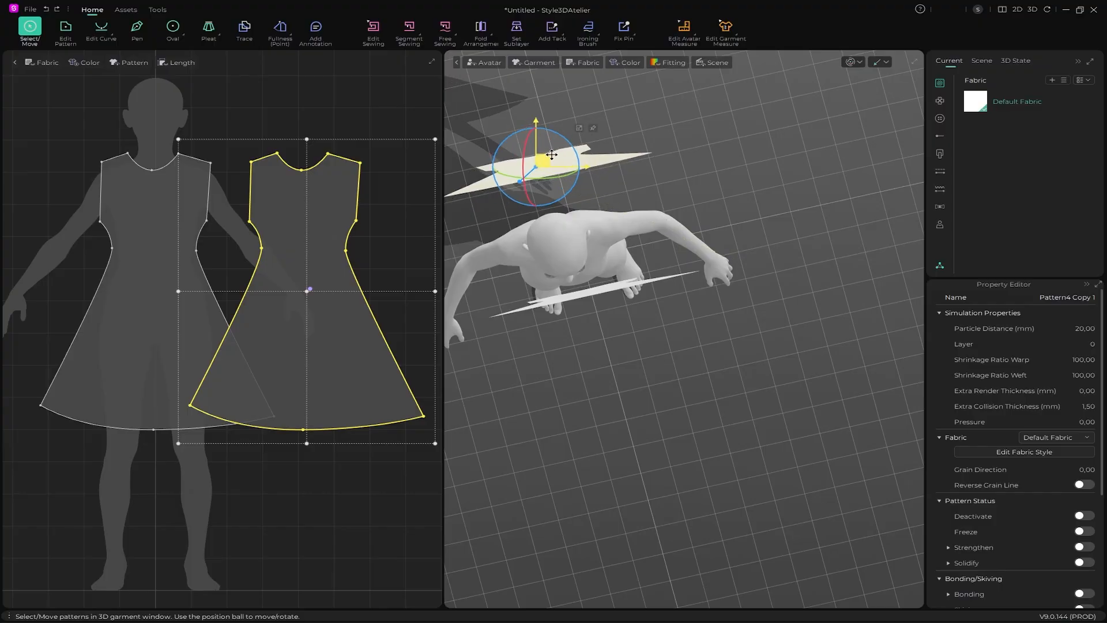
alt+drag(586, 260, 544, 218)
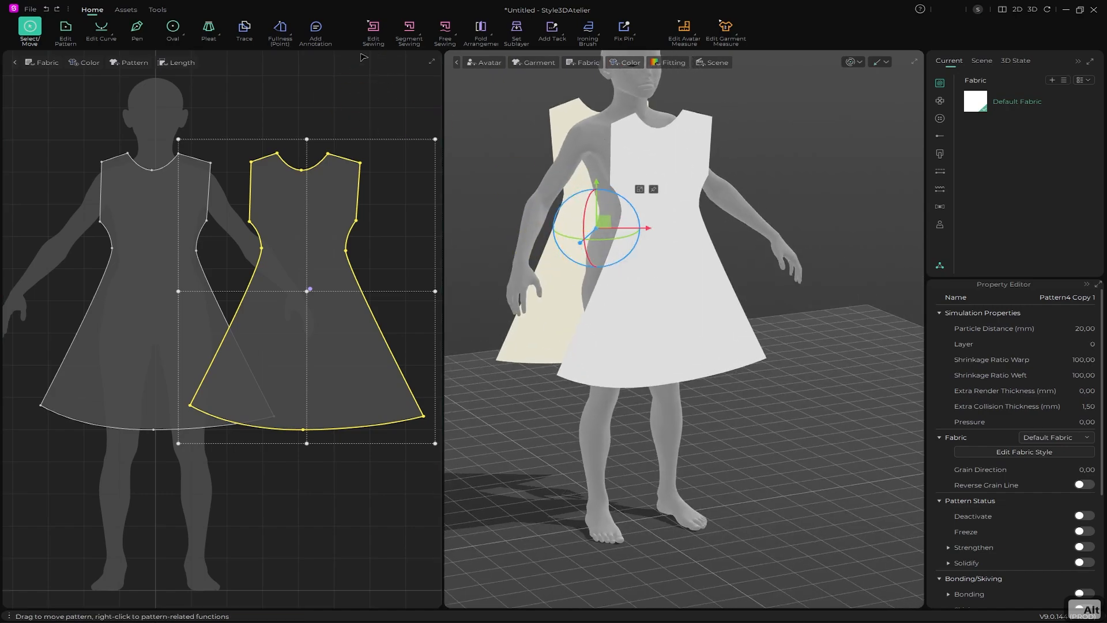
Sew the front and back pieces together at the avatar's right shoulder with Segment Sewing
click(410, 26)
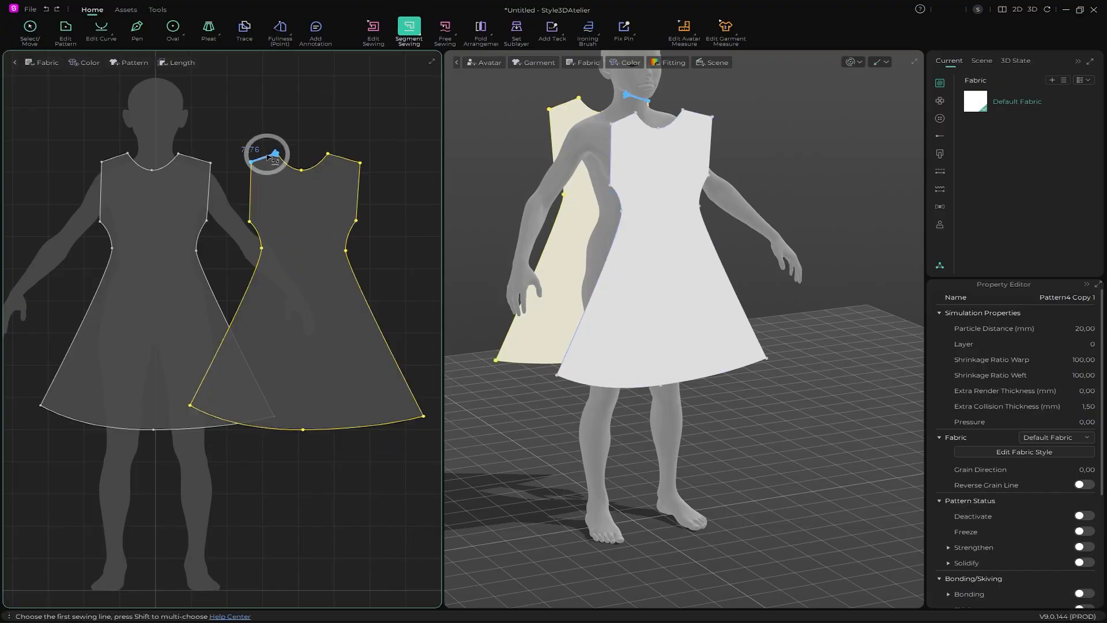
click(574, 103)
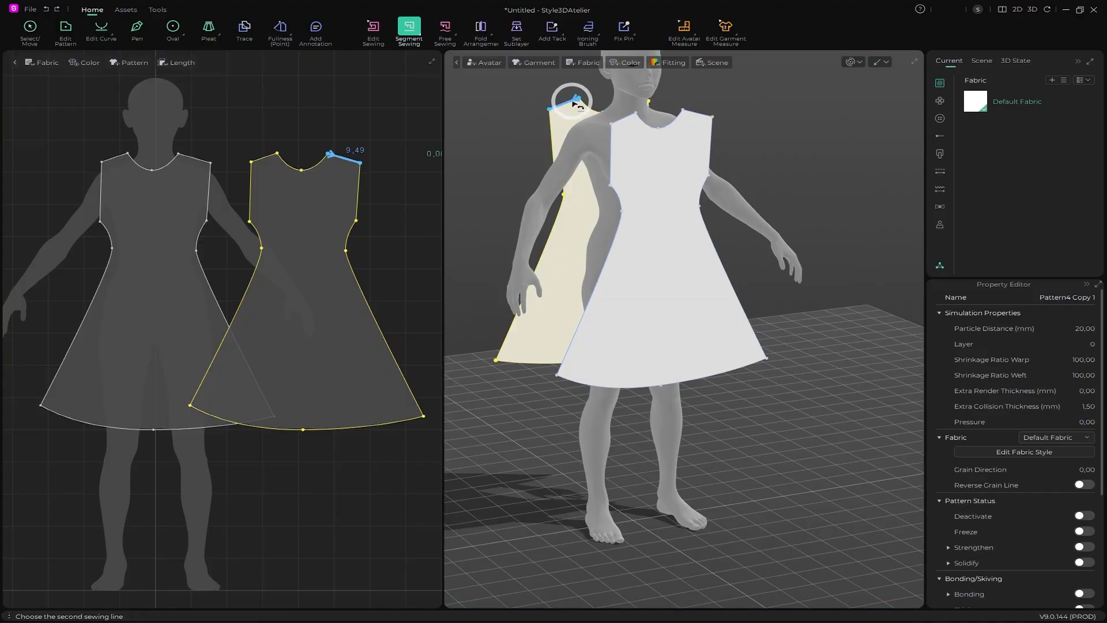
click(628, 113)
alt+drag(714, 141, 622, 154)
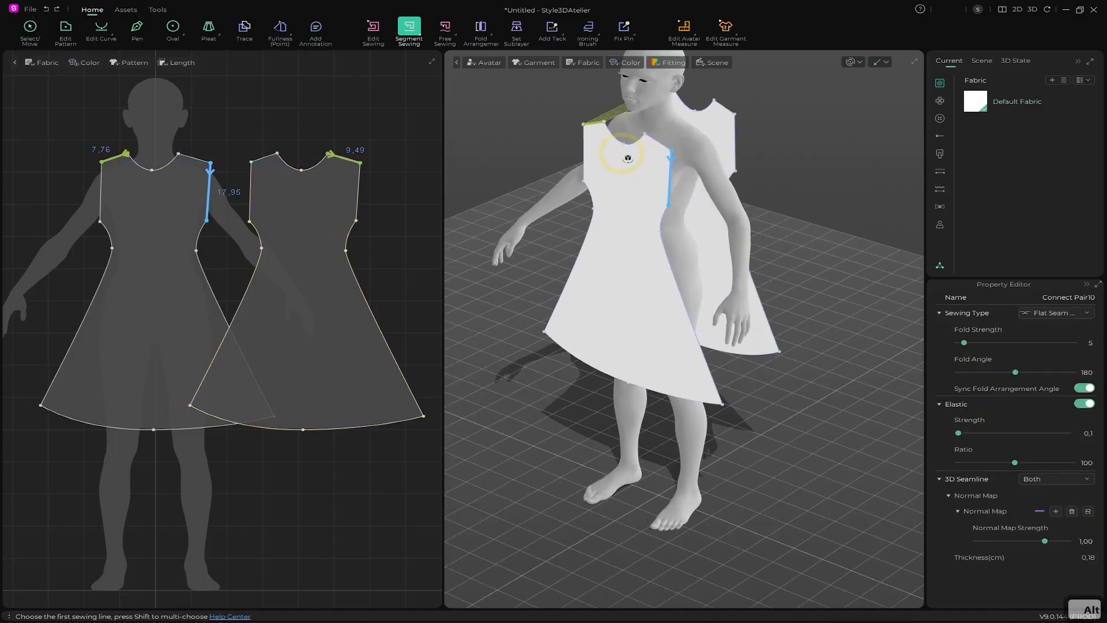
click(719, 106)
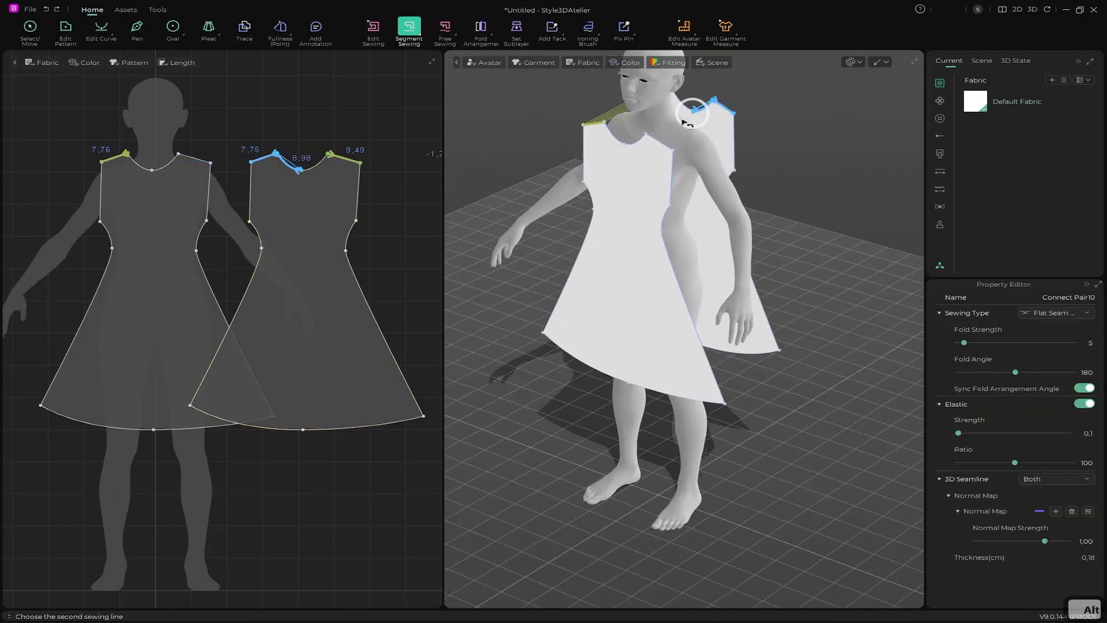
click(656, 141)
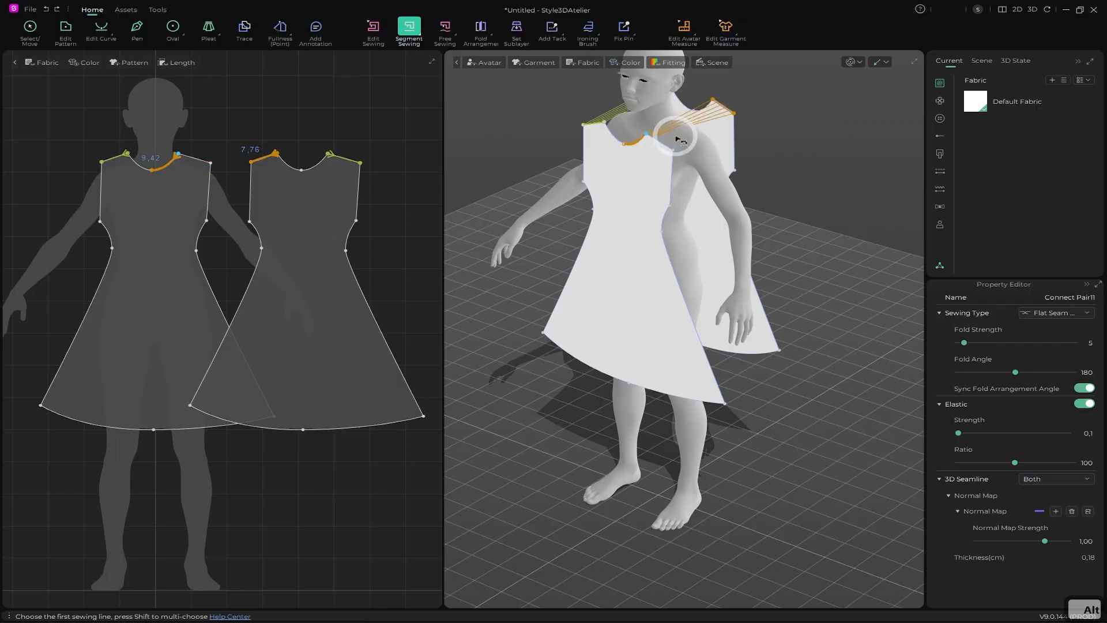
key(ctrl+z)
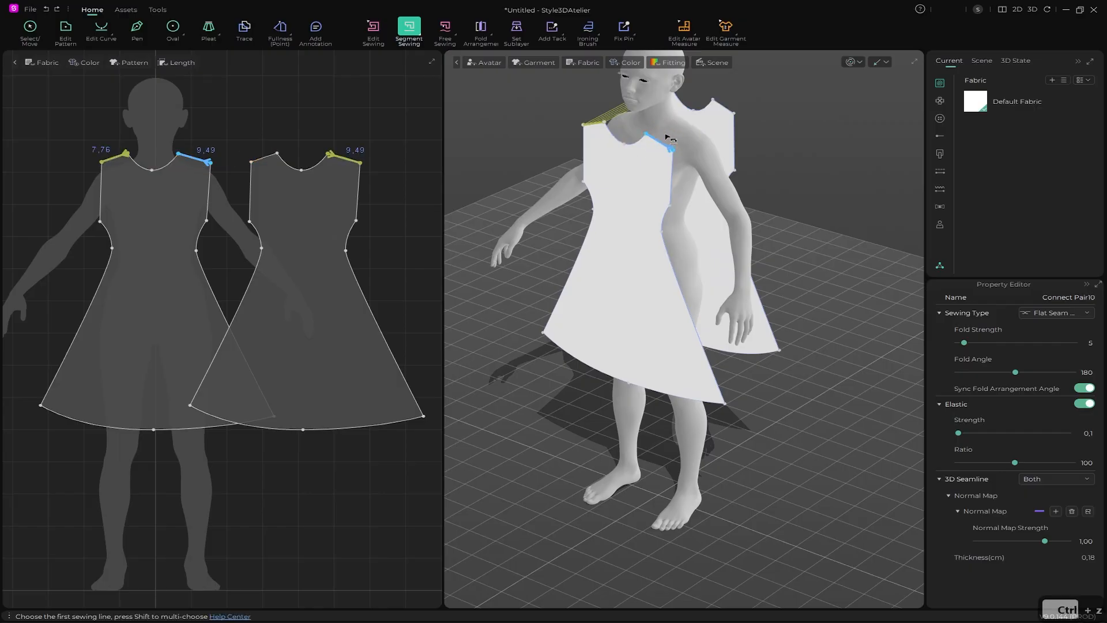
Sew the back piece's shoulder edge to the matching front shoulder edge on the avatar's left side
click(718, 108)
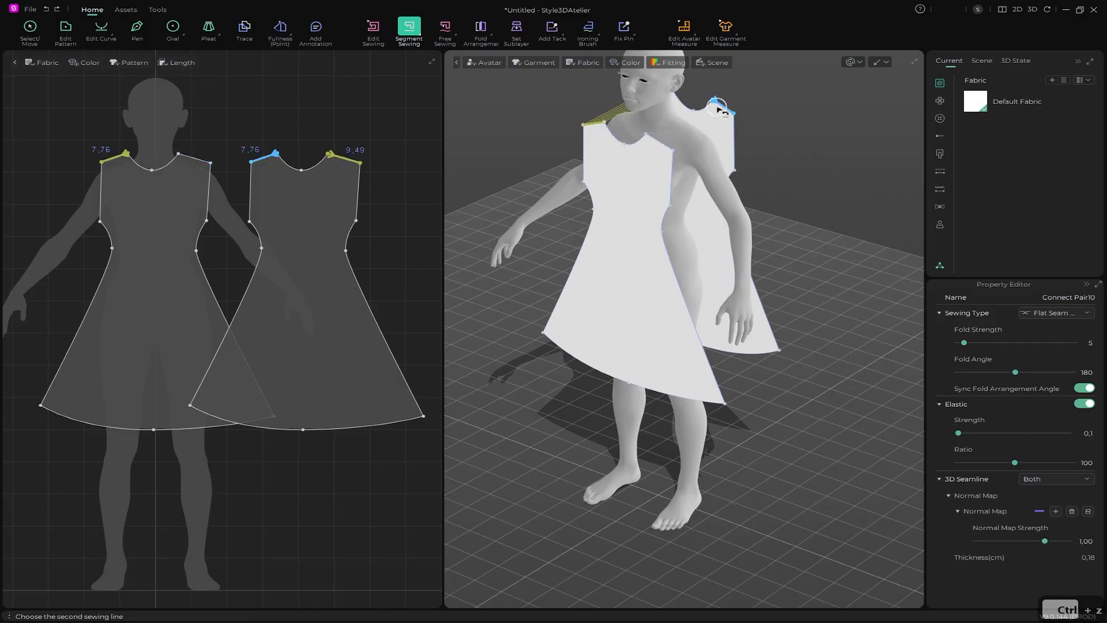
click(660, 141)
Sew the front and back pieces together along the avatar's right side, joining the waist curves and the long skirt edges
right_drag(697, 173, 807, 155)
click(540, 181)
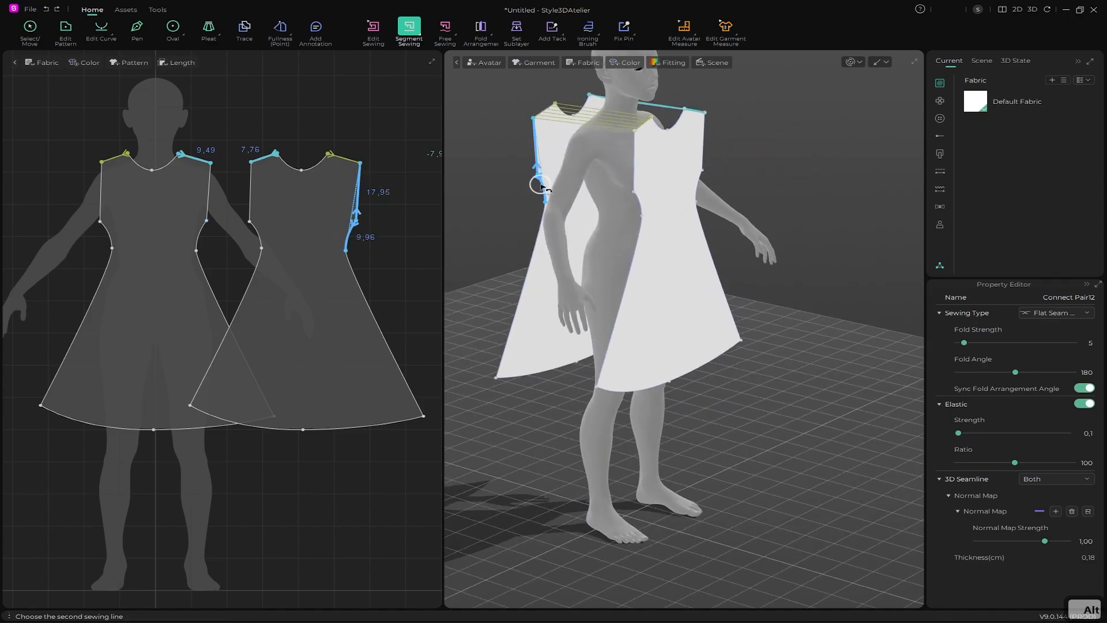
click(640, 201)
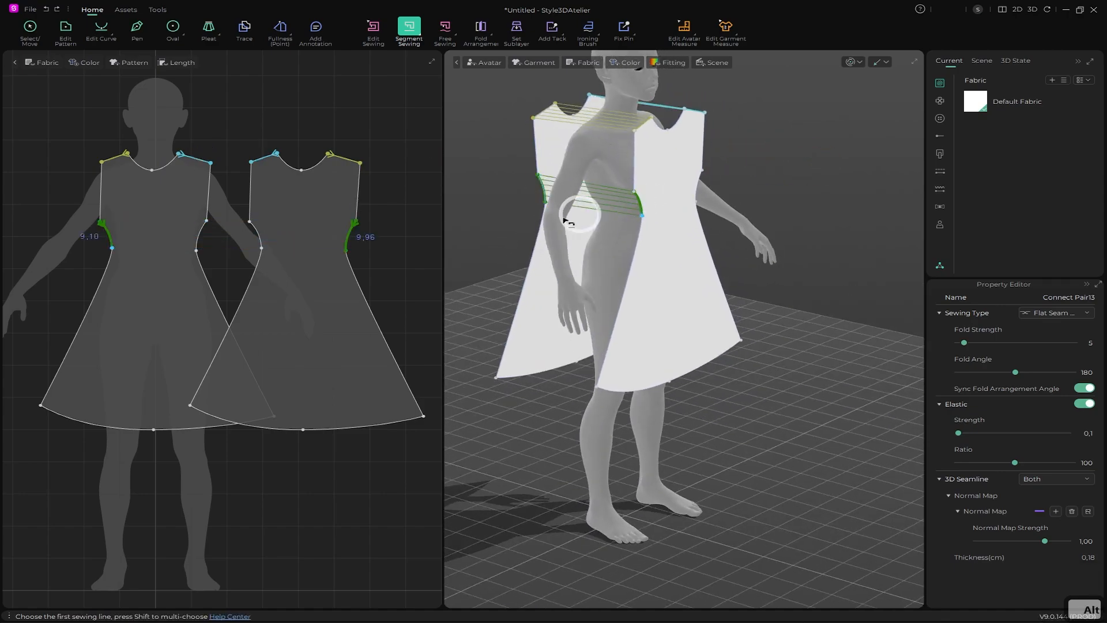
click(546, 219)
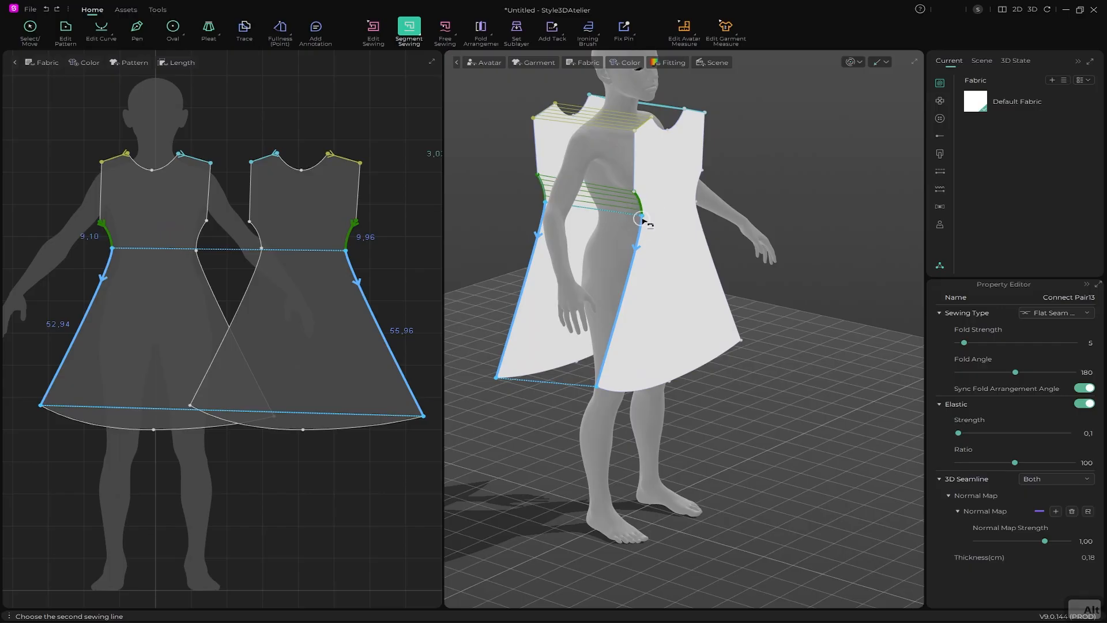
click(639, 222)
Sew the front and back pieces together along the avatar's left side, joining the waist curves and the long skirt edges
right_drag(667, 227, 634, 225)
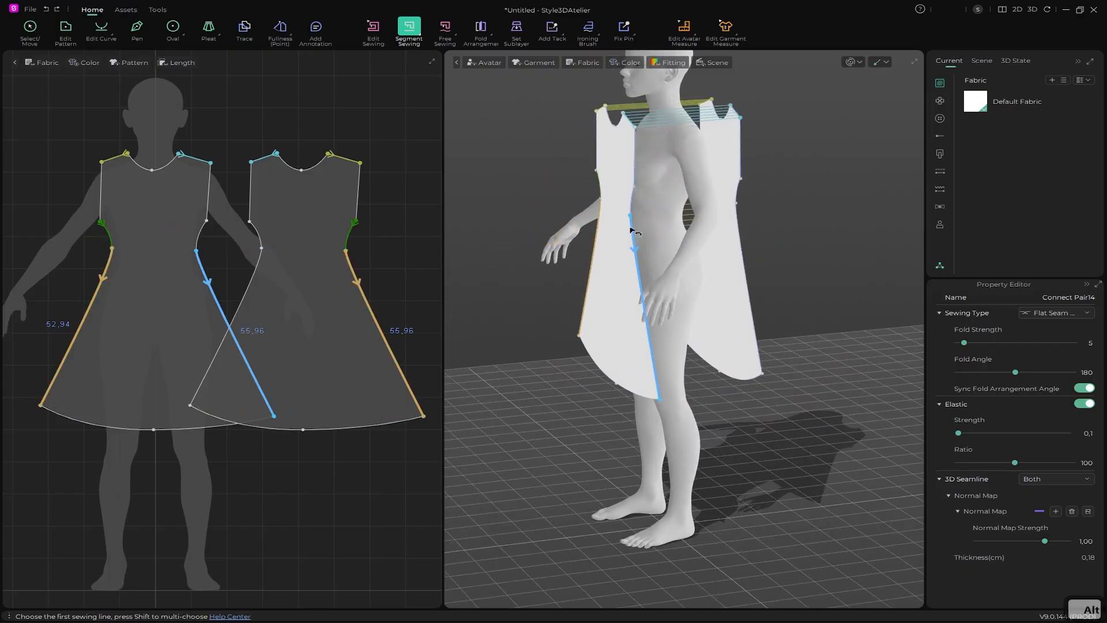
click(640, 224)
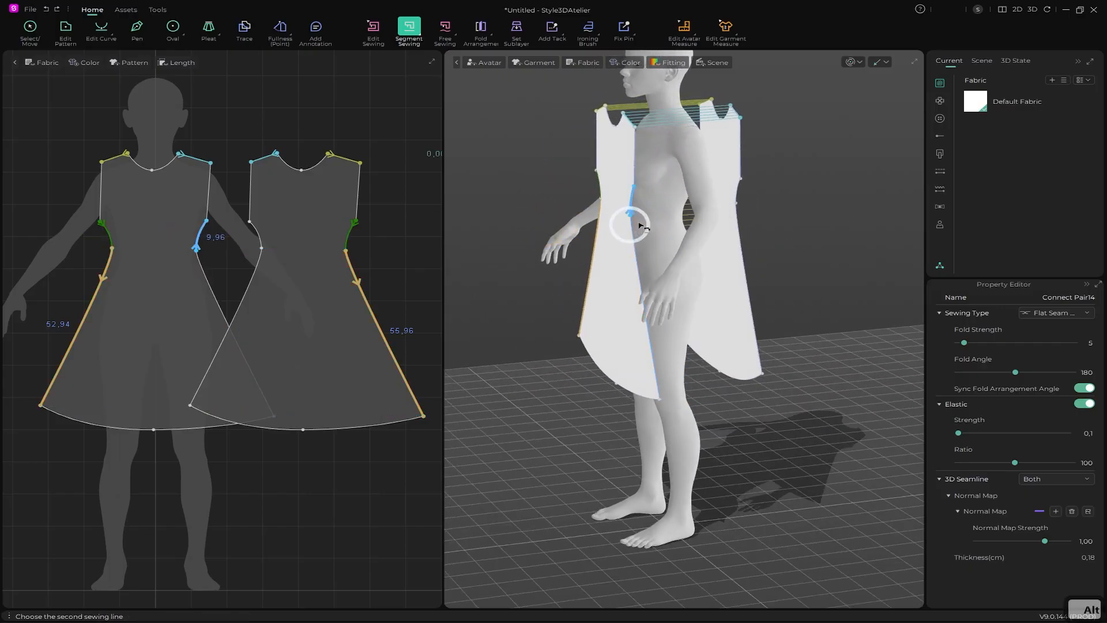
click(740, 193)
click(742, 231)
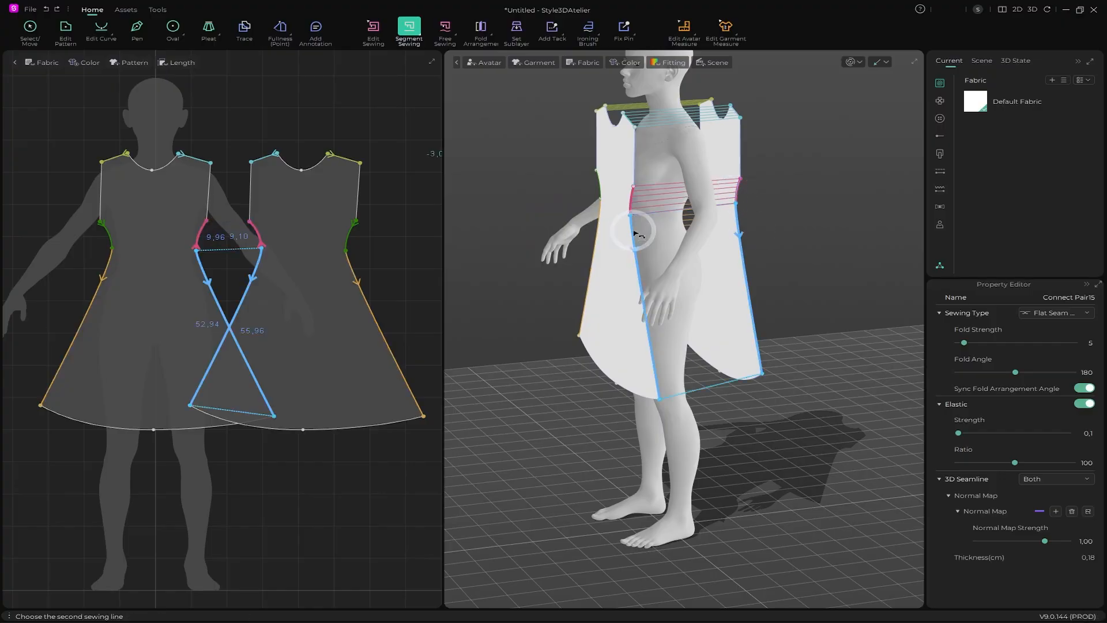
click(633, 231)
Run the cloth simulation so that the sewn dress drapes onto the avatar
alt+drag(615, 240, 572, 307)
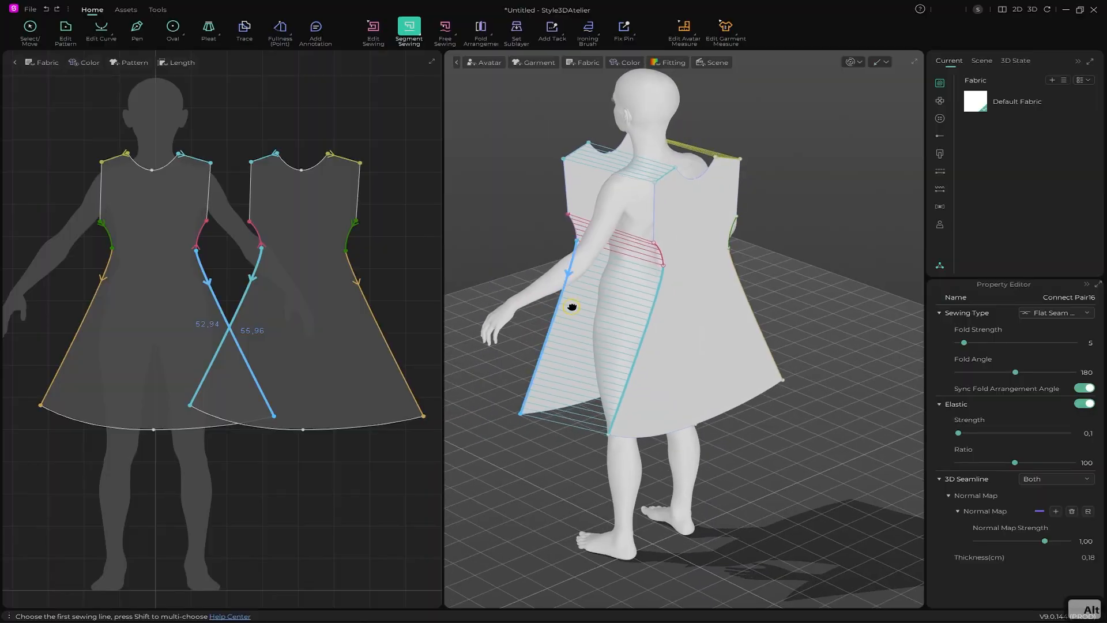
alt+middle_drag(572, 306, 573, 307)
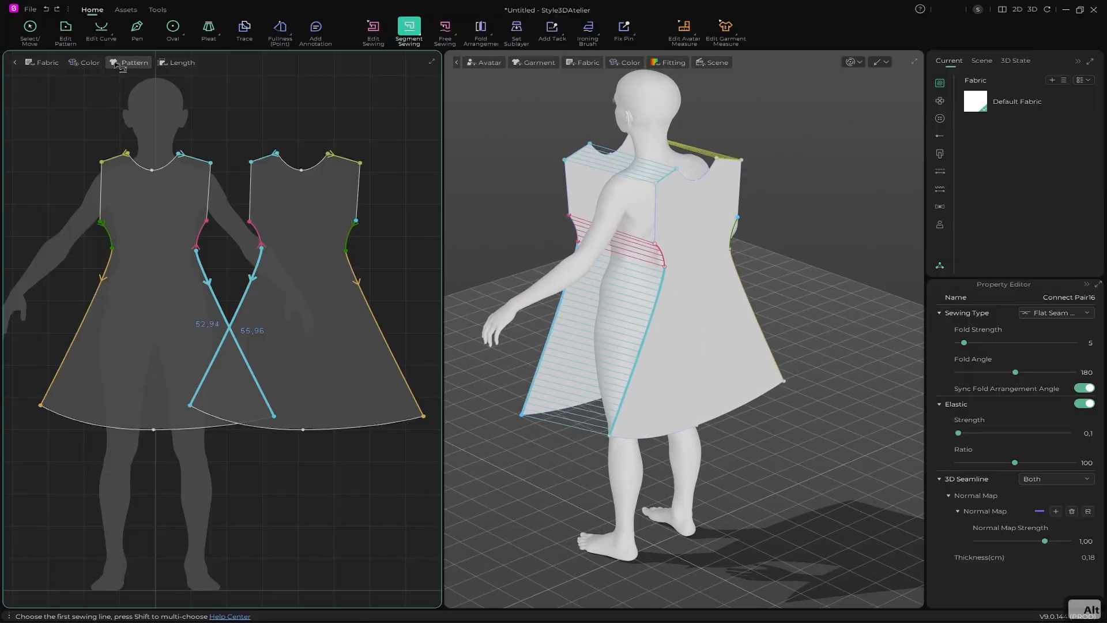
click(30, 28)
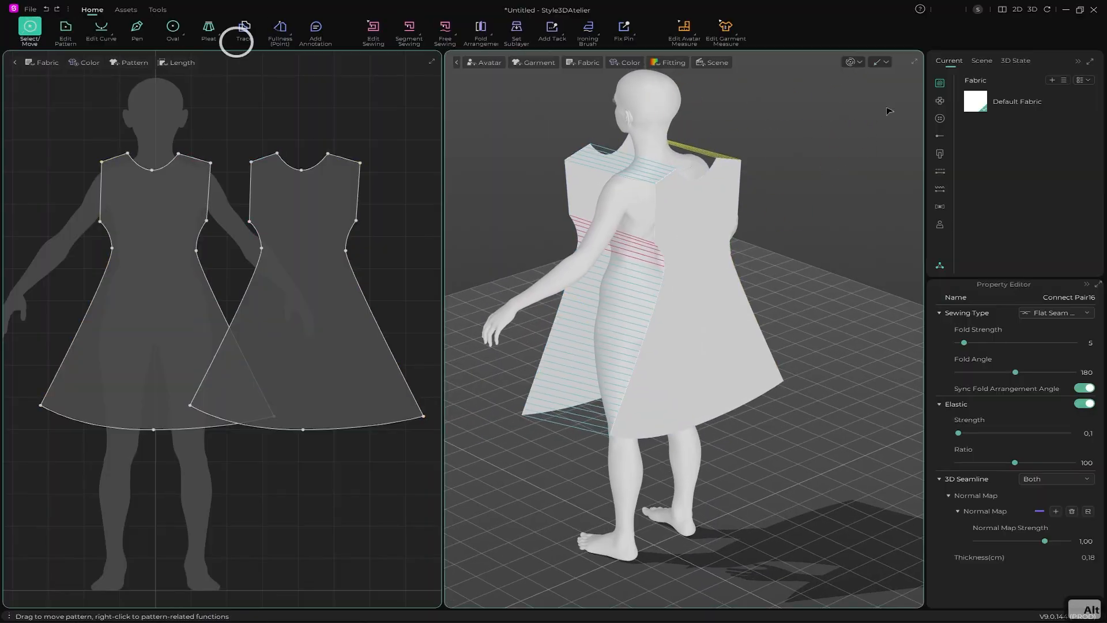
click(850, 61)
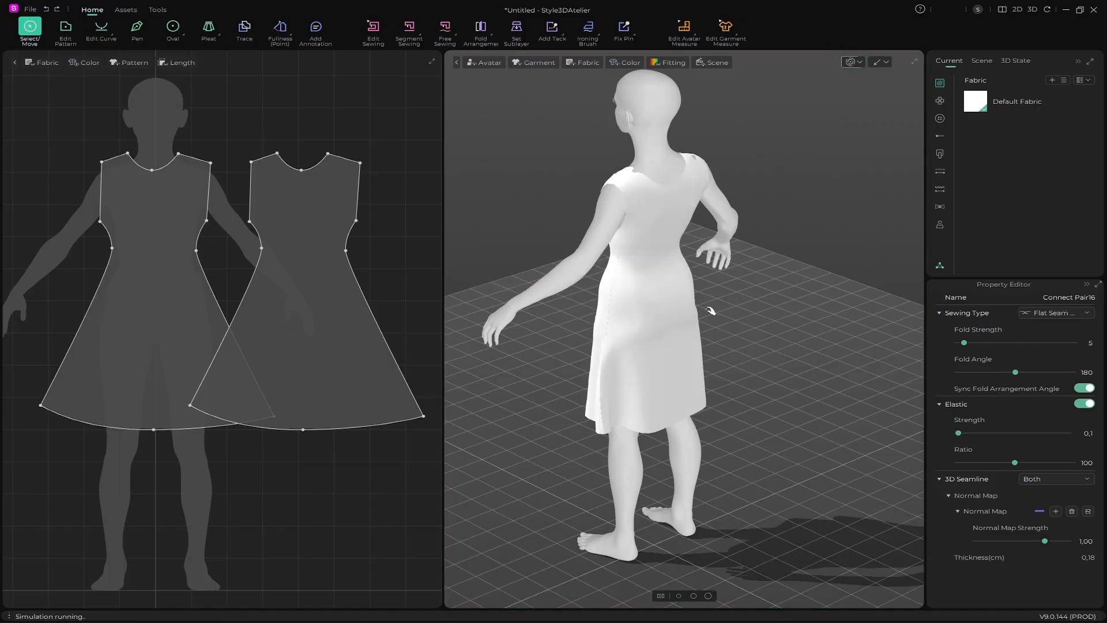
alt+drag(613, 286, 792, 270)
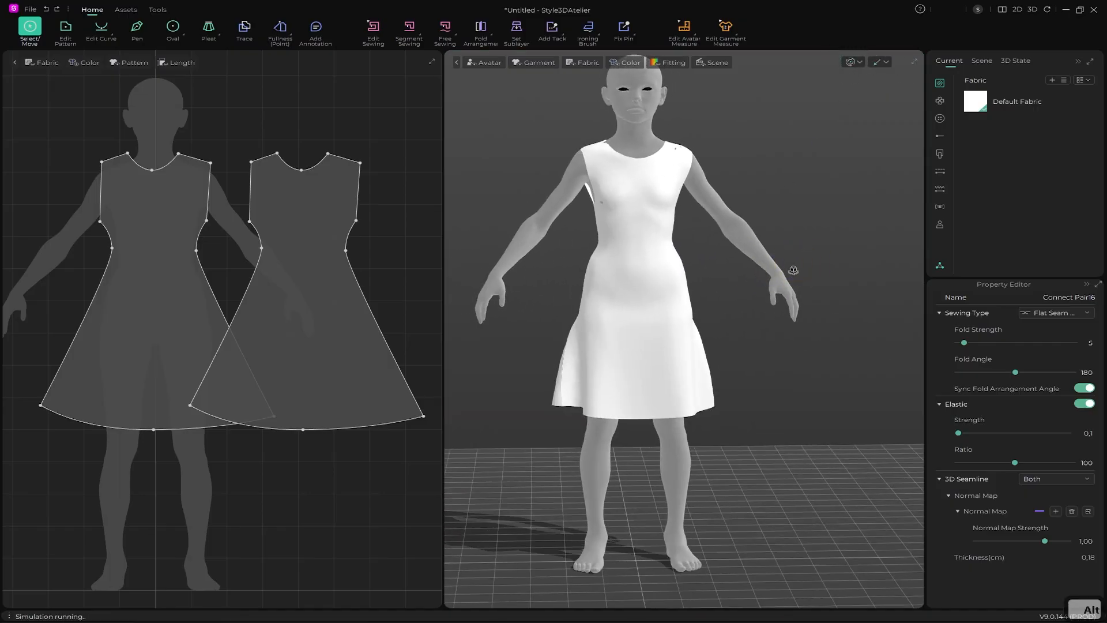
key(space)
Examine the draped dress's fit from the front and both sides, including the shoulders, armholes and hem
alt+middle_drag(663, 231, 673, 266)
alt+drag(674, 267, 699, 277)
alt+right_drag(698, 277, 762, 306)
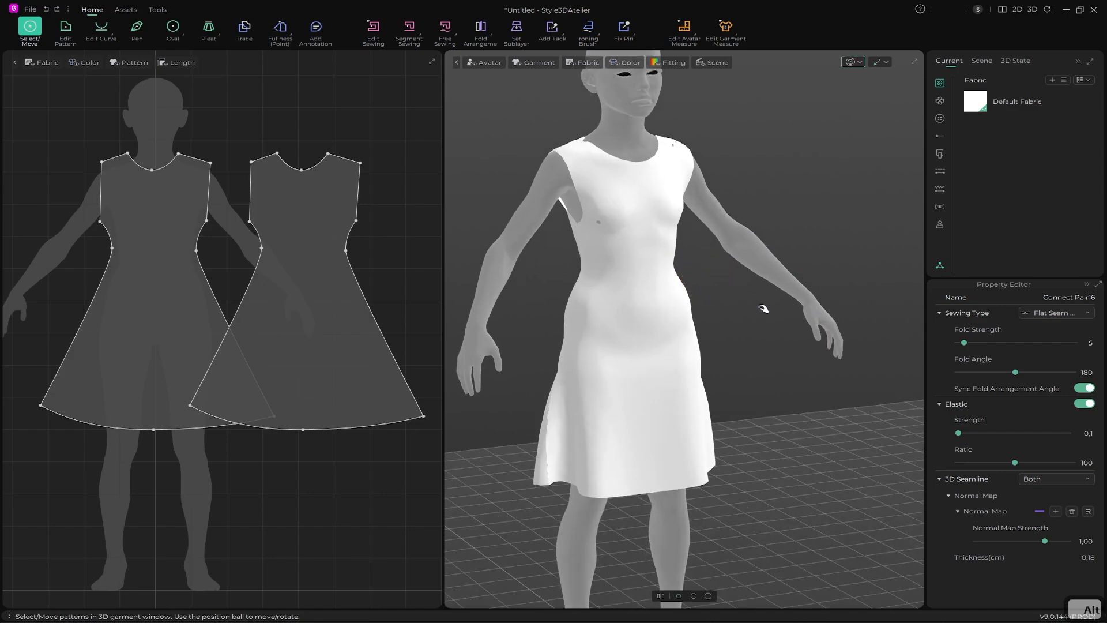
alt+middle_drag(762, 306, 765, 286)
alt+drag(765, 287, 707, 299)
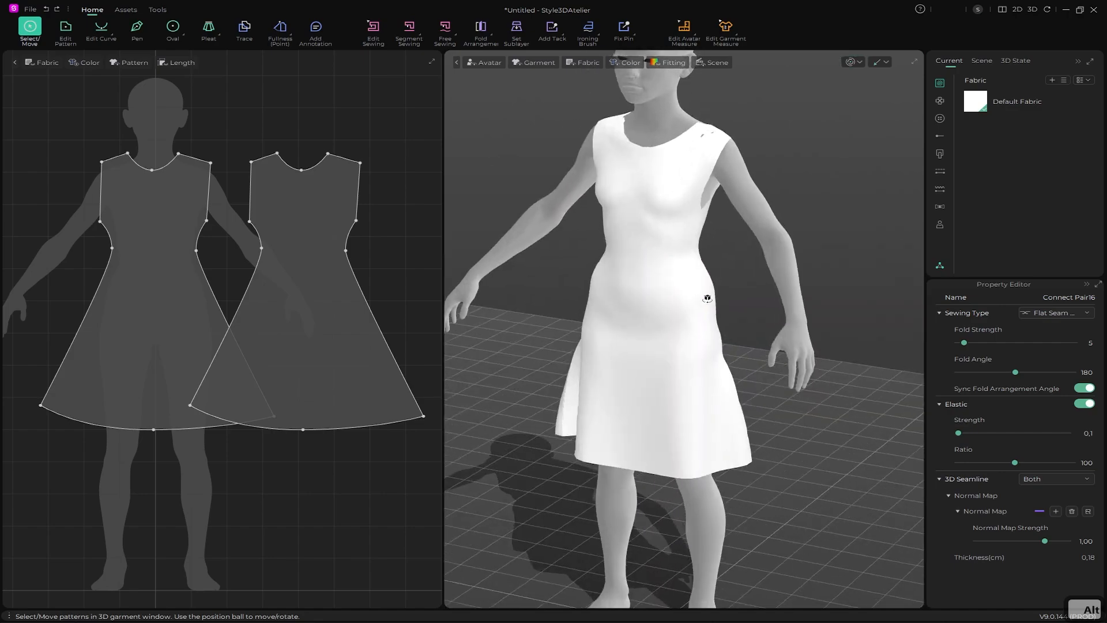
alt+middle_drag(707, 298, 696, 329)
alt+right_drag(696, 329, 688, 250)
alt+middle_drag(689, 251, 717, 331)
alt+drag(717, 332, 704, 332)
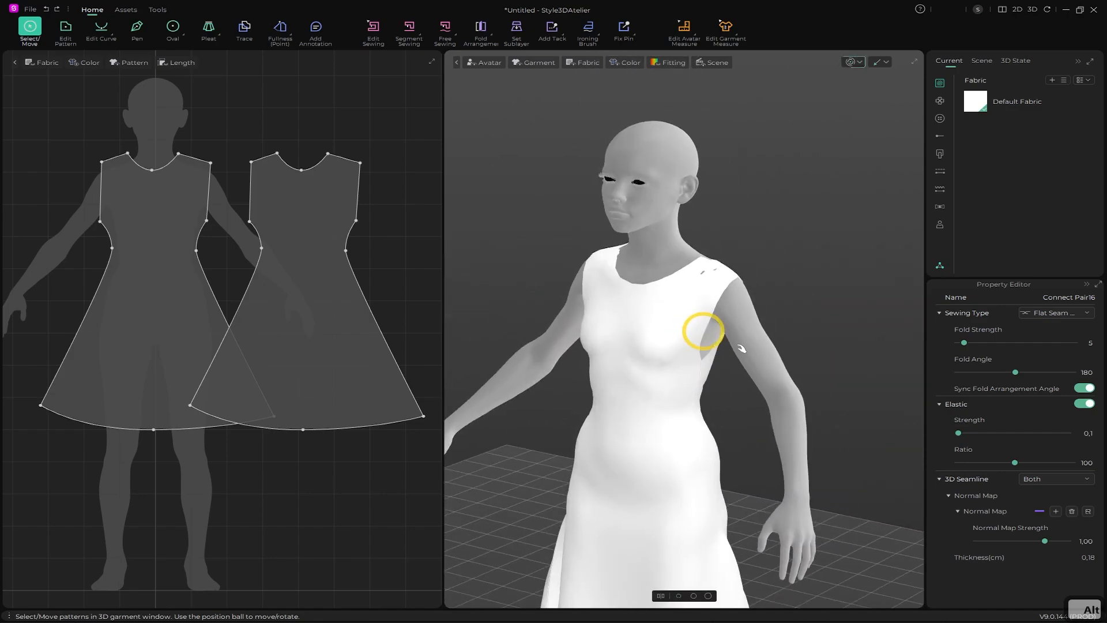
Set the front dress piece's extra render thickness to 2 mm and inspect its edge at the armhole
click(1003, 105)
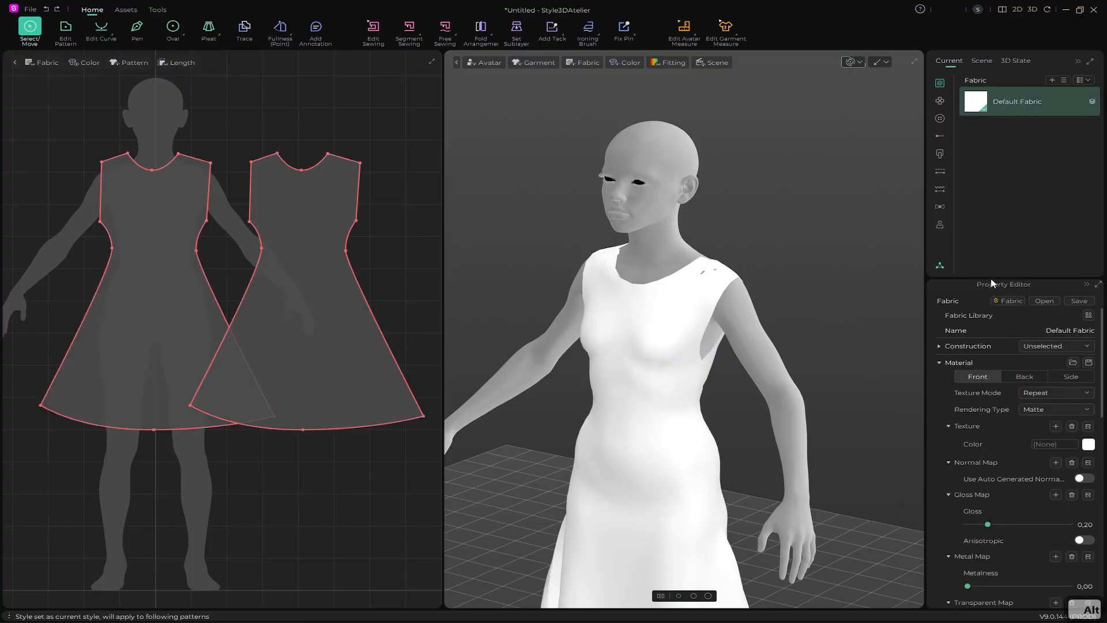
click(796, 302)
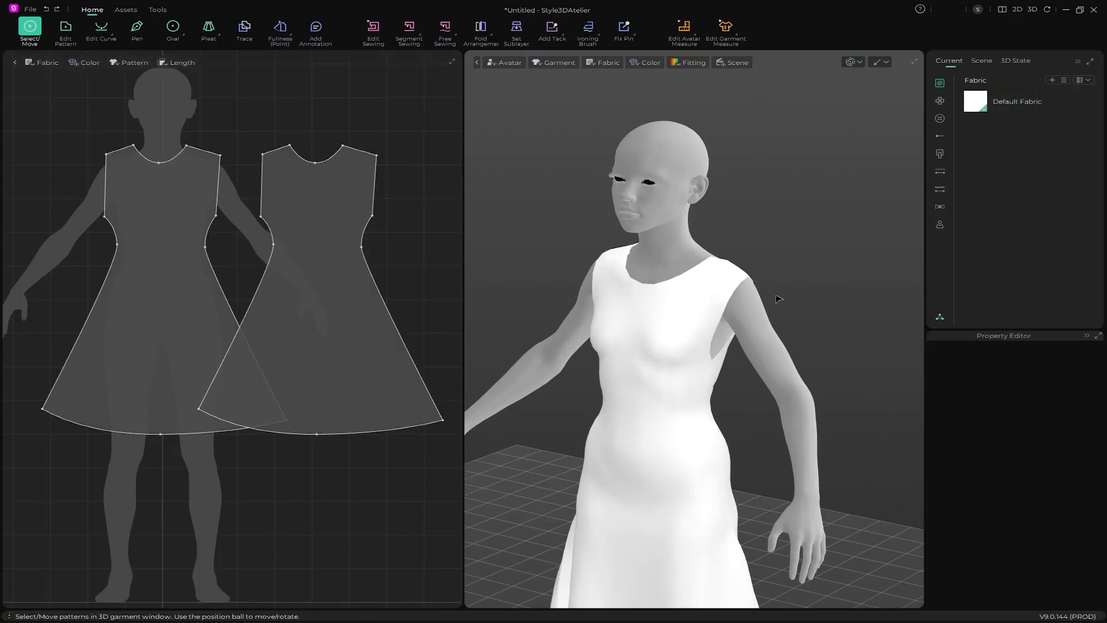
click(698, 342)
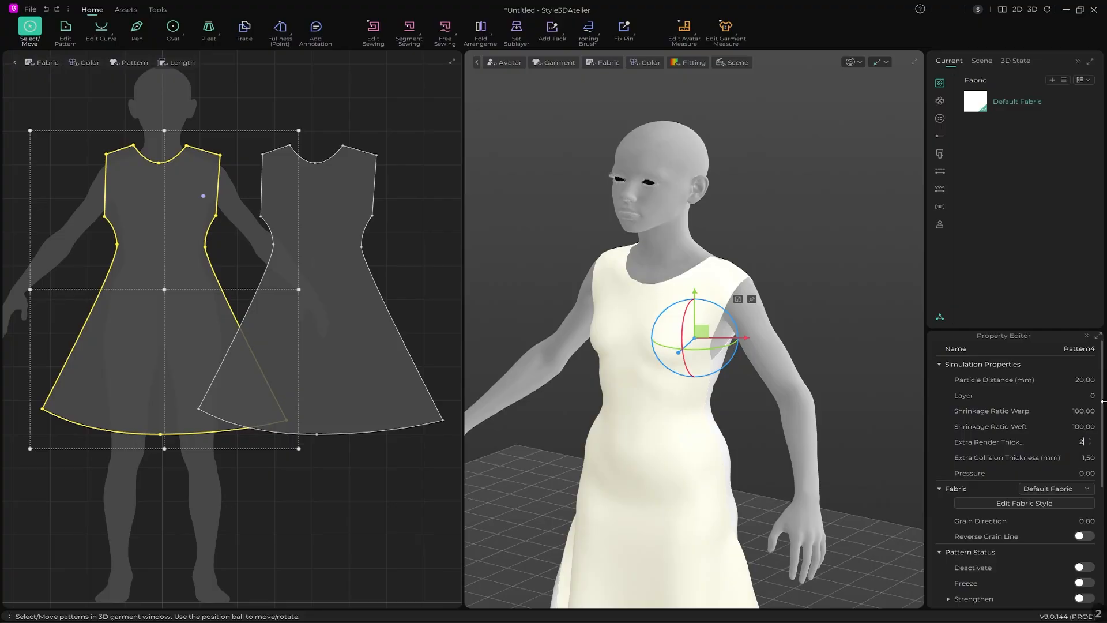
key(Return)
scroll(580, 214, up, 5)
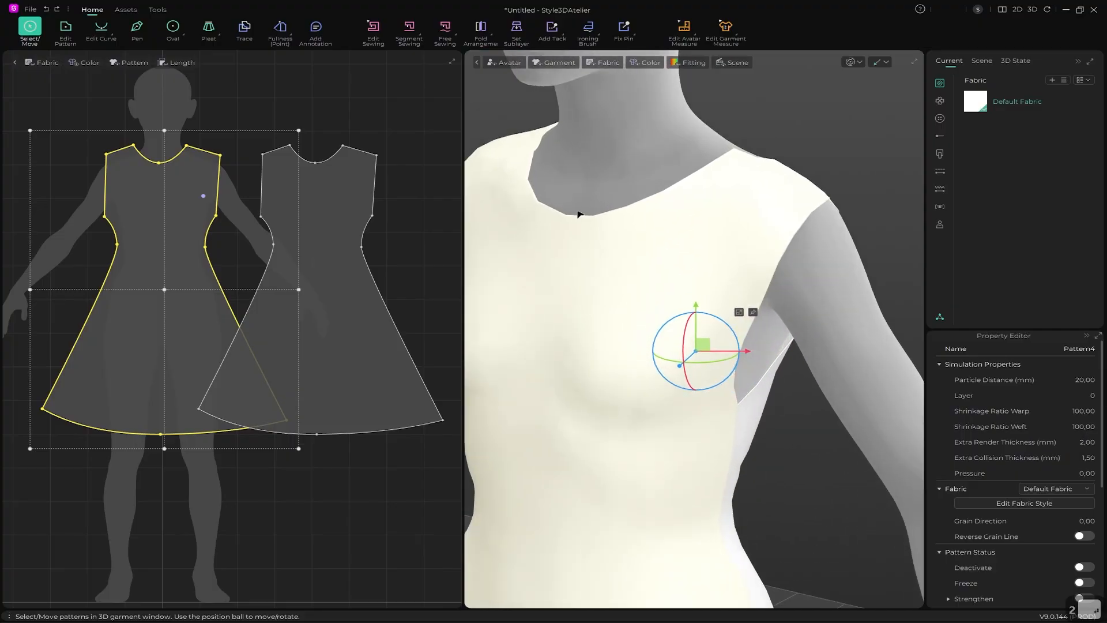
alt+drag(657, 206, 668, 289)
scroll(598, 171, up, 2)
scroll(652, 240, up, 2)
shift+drag(669, 289, 642, 240)
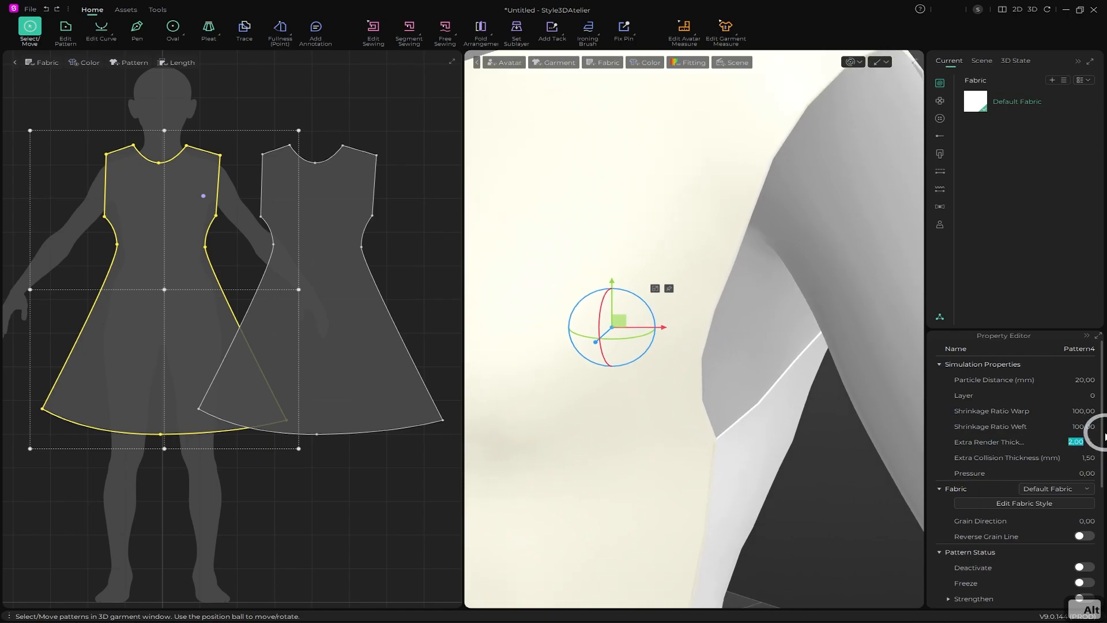
Try an extra render thickness of 10 mm on the front piece, then undo both of its thickness changes
key(Return)
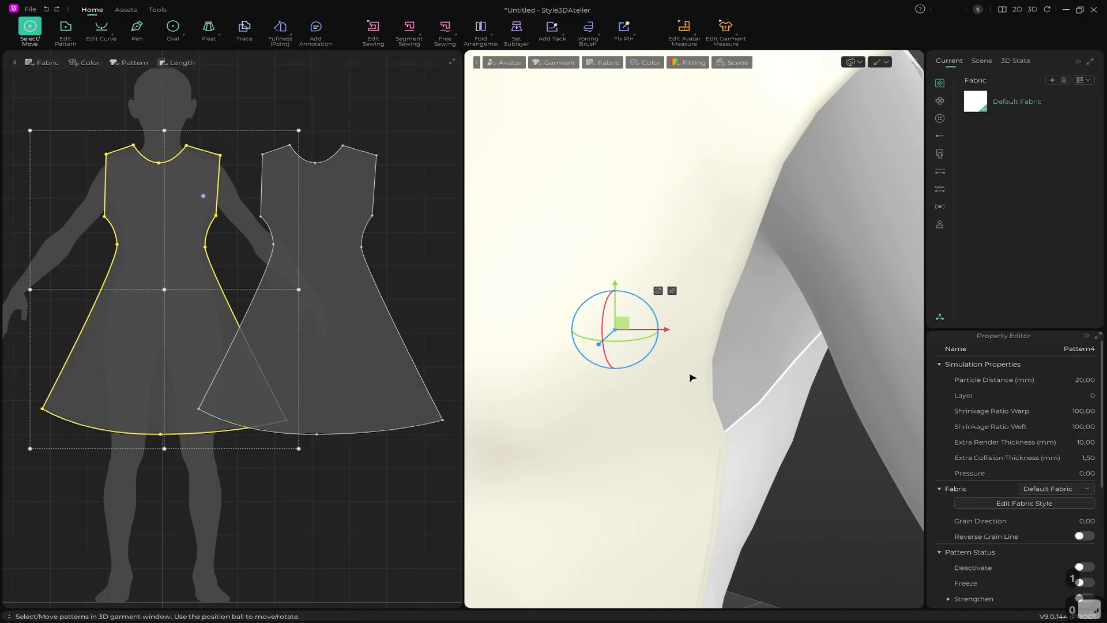
key(ctrl+z)
key(ctrl+z)
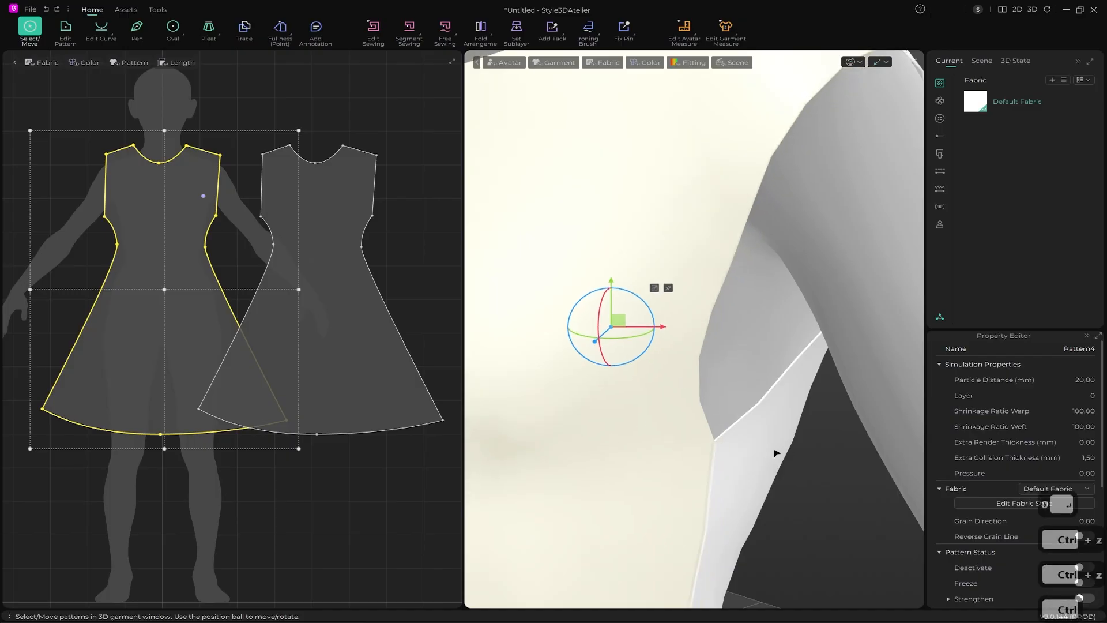
Add the back piece to the selection and set the extra render thickness of both dress pieces to 2 mm
shift+click(773, 450)
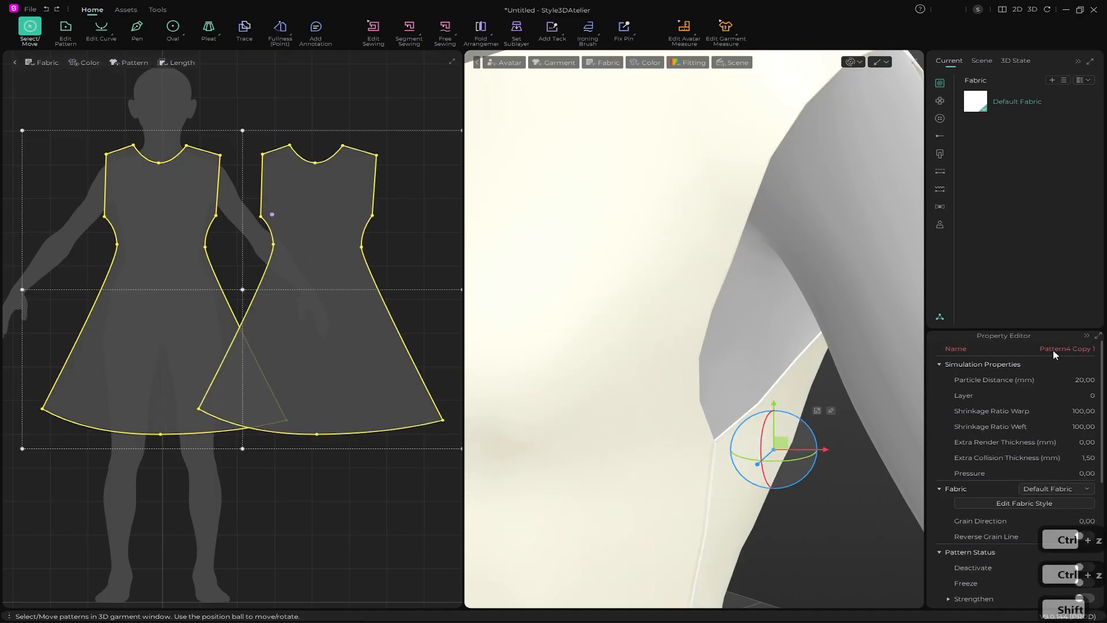
click(1090, 443)
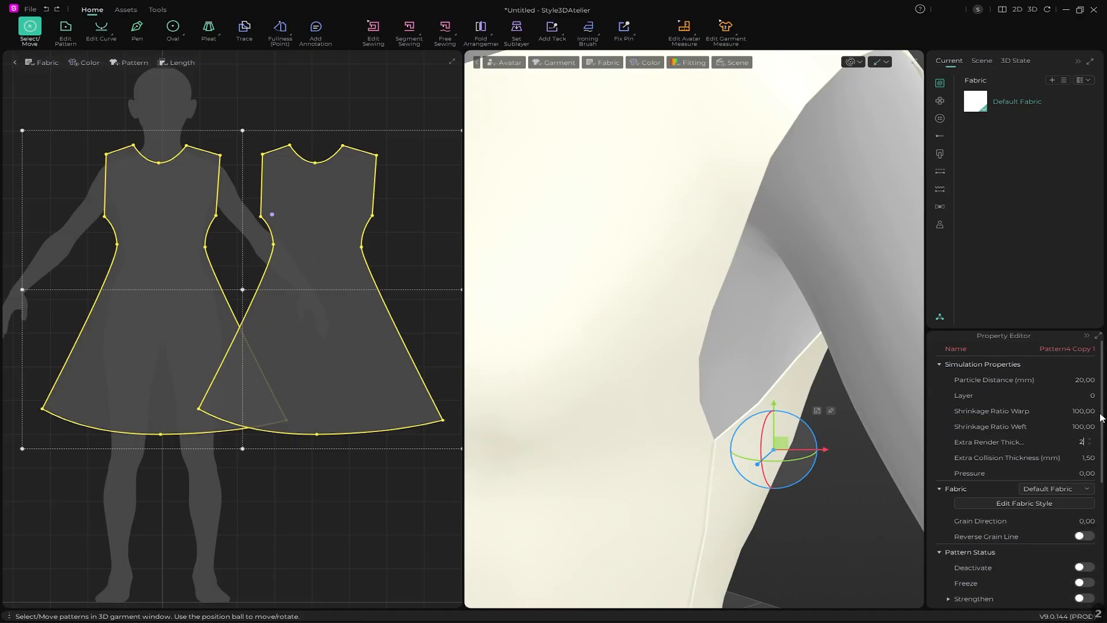
key(Return)
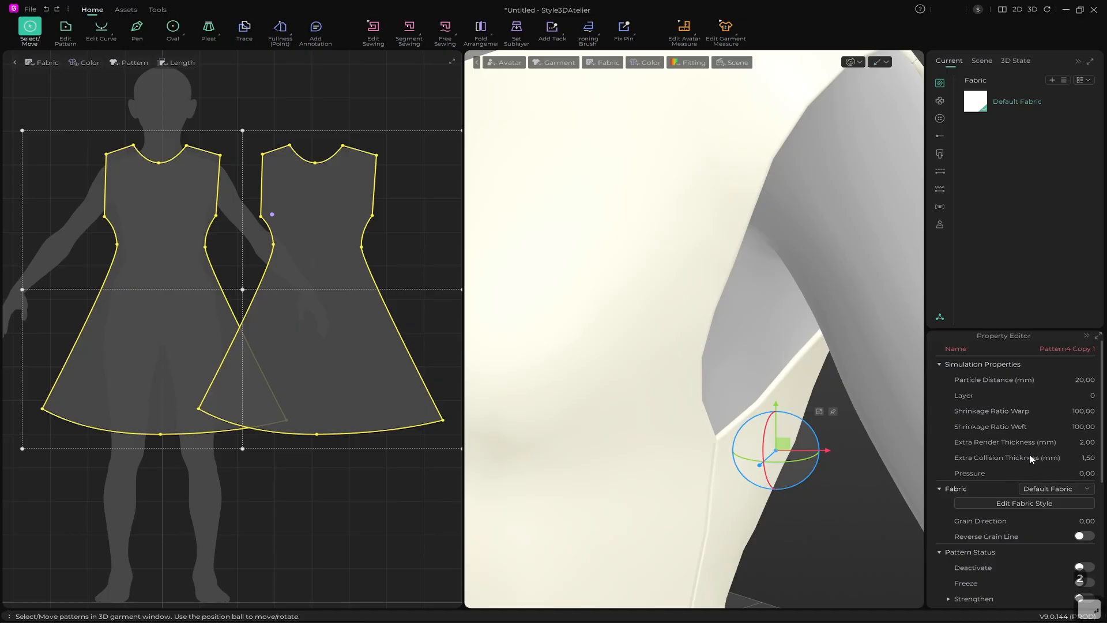
Try extra collision thickness values of 4 mm and 100 mm on both dress pieces
scroll(765, 367, down, 3)
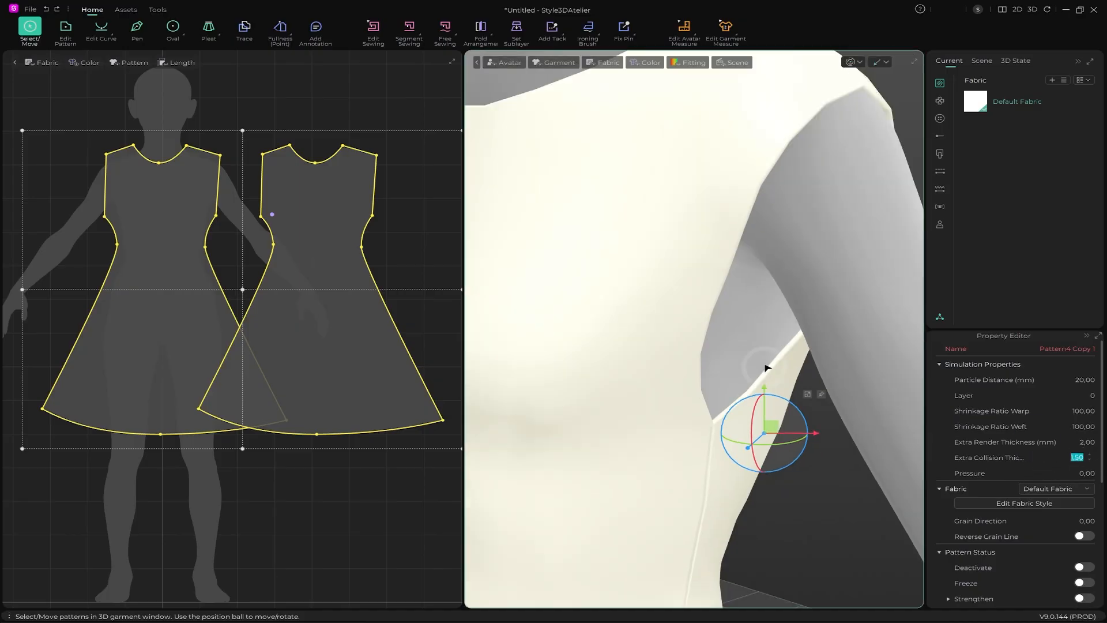
middle_drag(758, 358, 778, 466)
mouse_move(753, 452)
alt+mouse_down()
mouse_move(719, 421)
mouse_move(690, 424)
mouse_move(755, 445)
alt+mouse_up()
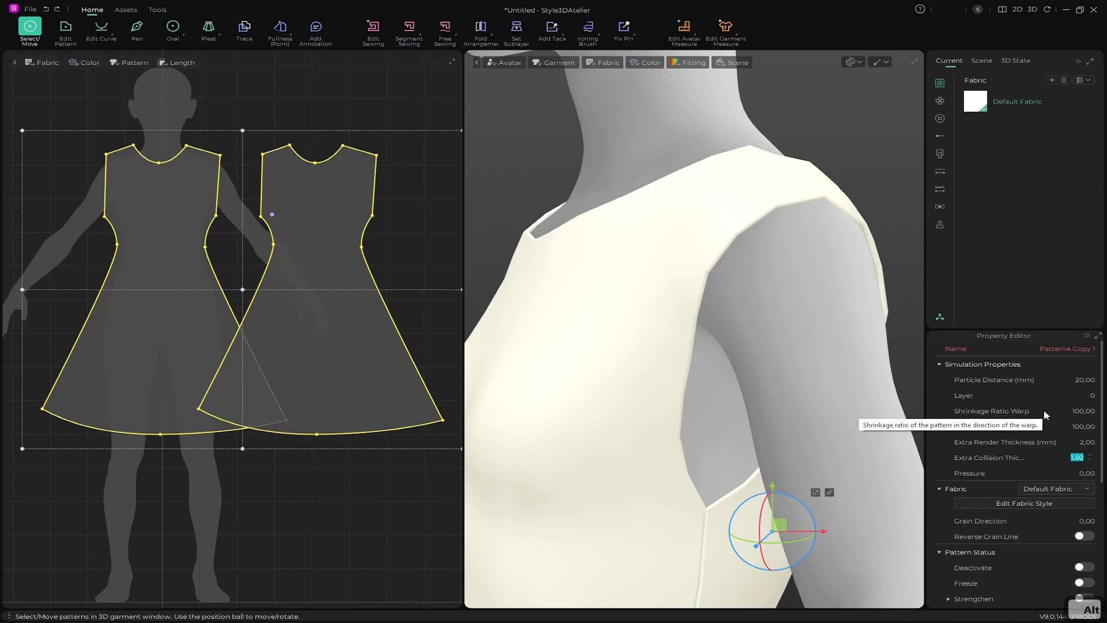
text(4)
key(Return)
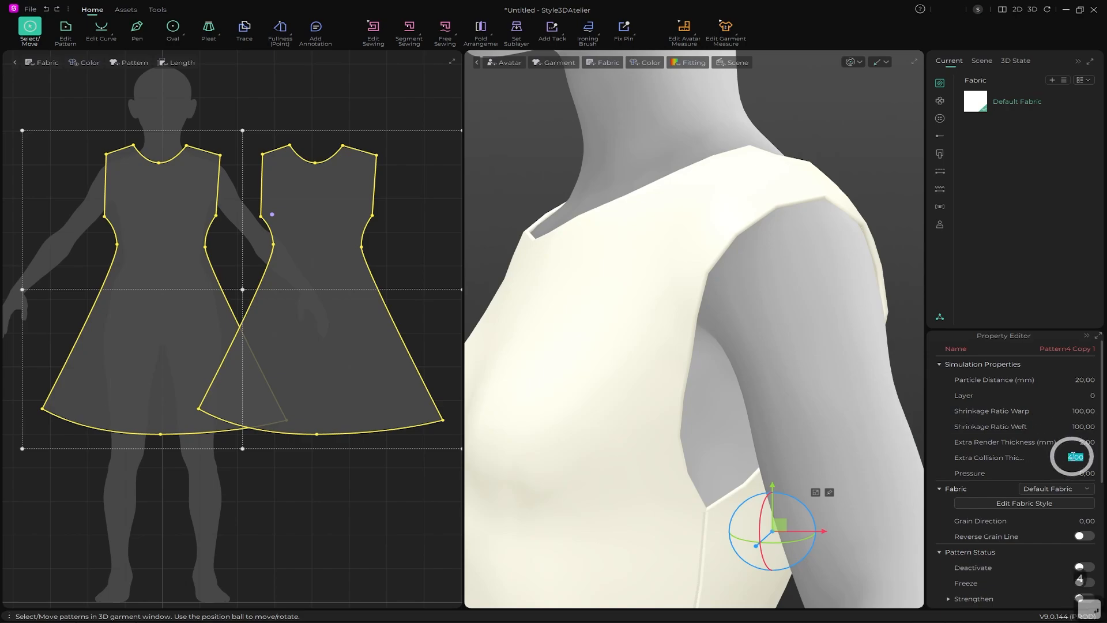
text(100)
key(Return)
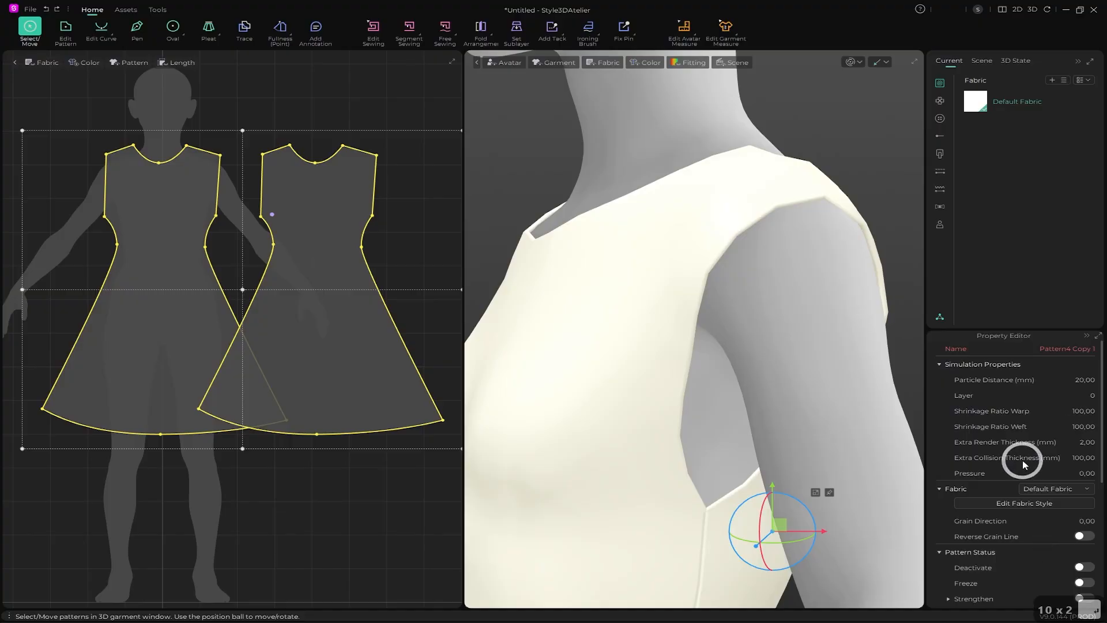
Start the cloth simulation and check the dress's distance from the body at the neckline, armhole and side
scroll(1025, 458, down, 1)
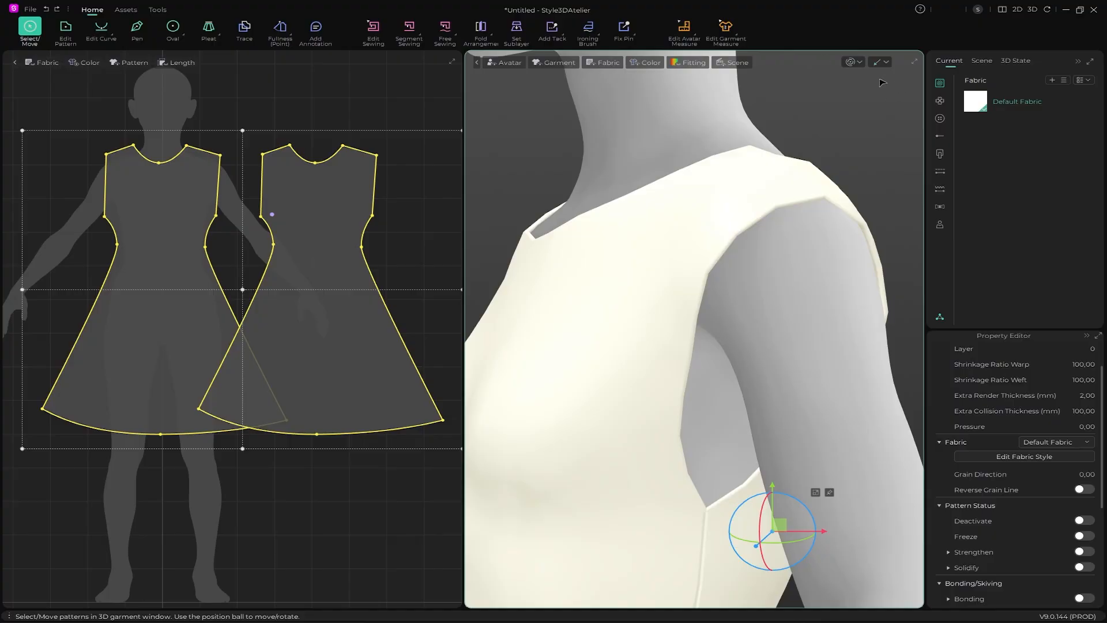
click(850, 62)
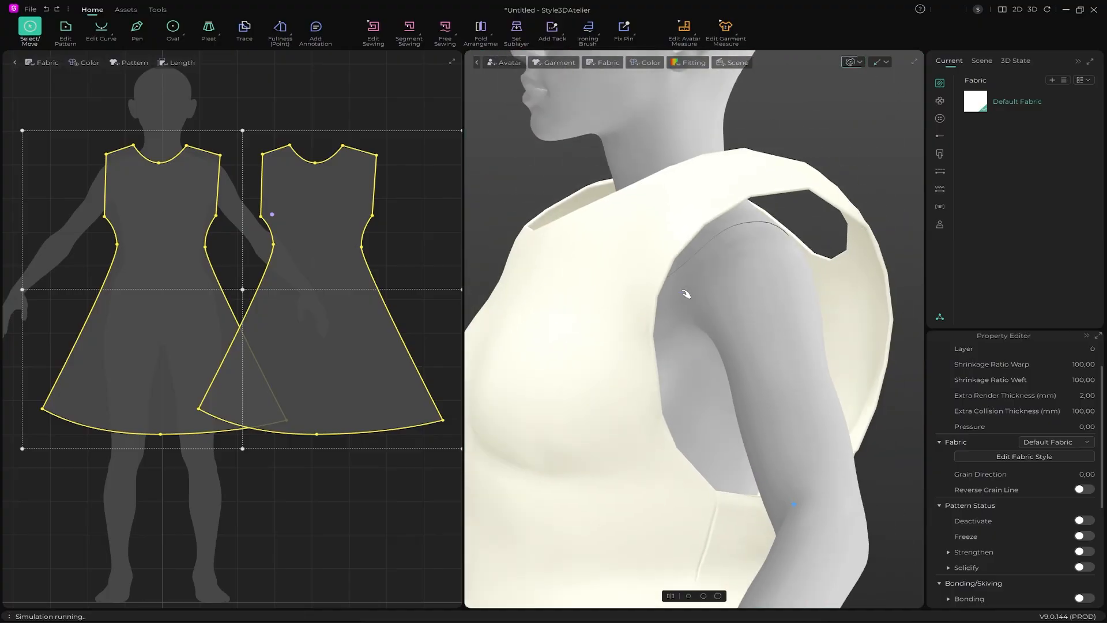
scroll(686, 294, down, 2)
middle_drag(686, 384, 678, 314)
alt+drag(678, 314, 757, 322)
scroll(775, 326, down, 2)
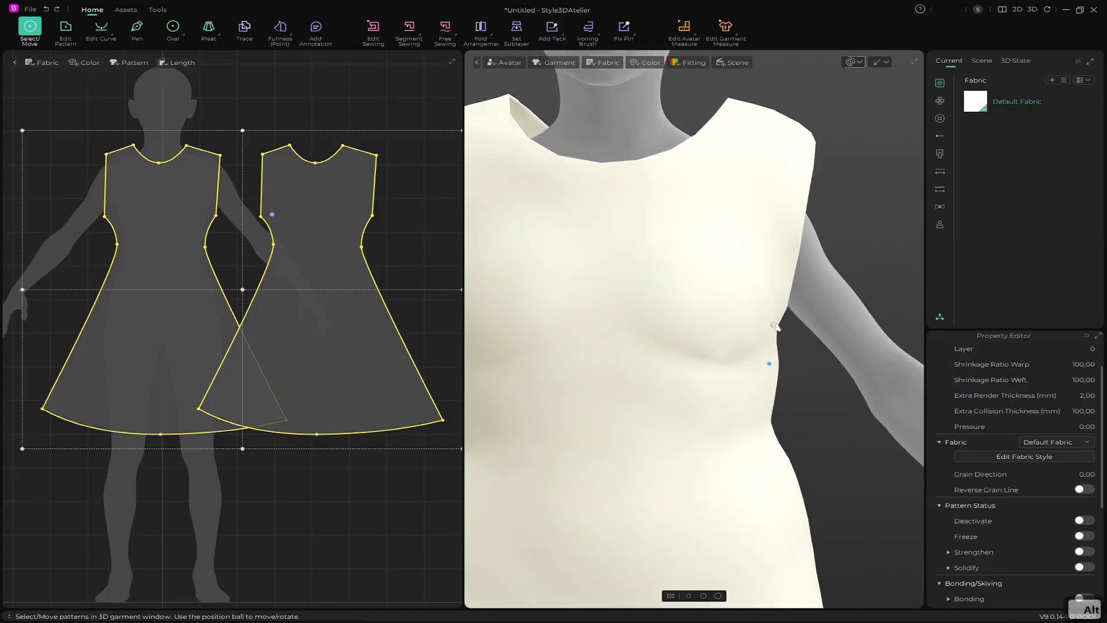
scroll(775, 326, down, 3)
alt+drag(866, 356, 798, 372)
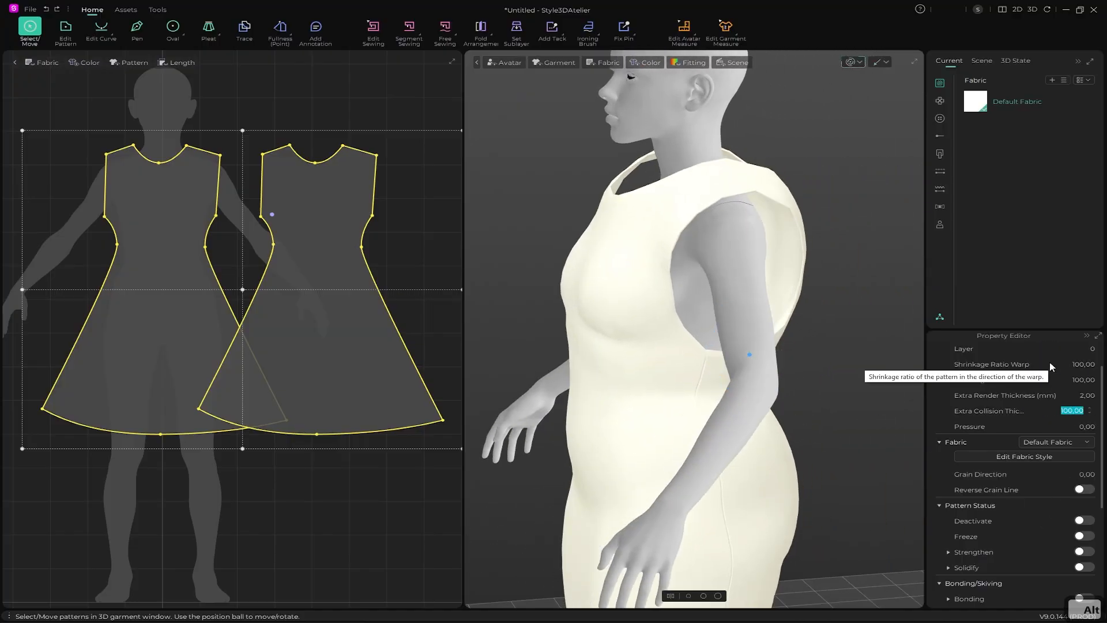
Set the extra collision thickness of both dress pieces to 4 mm and check the fit at the shoulder
text(4)
key(Return)
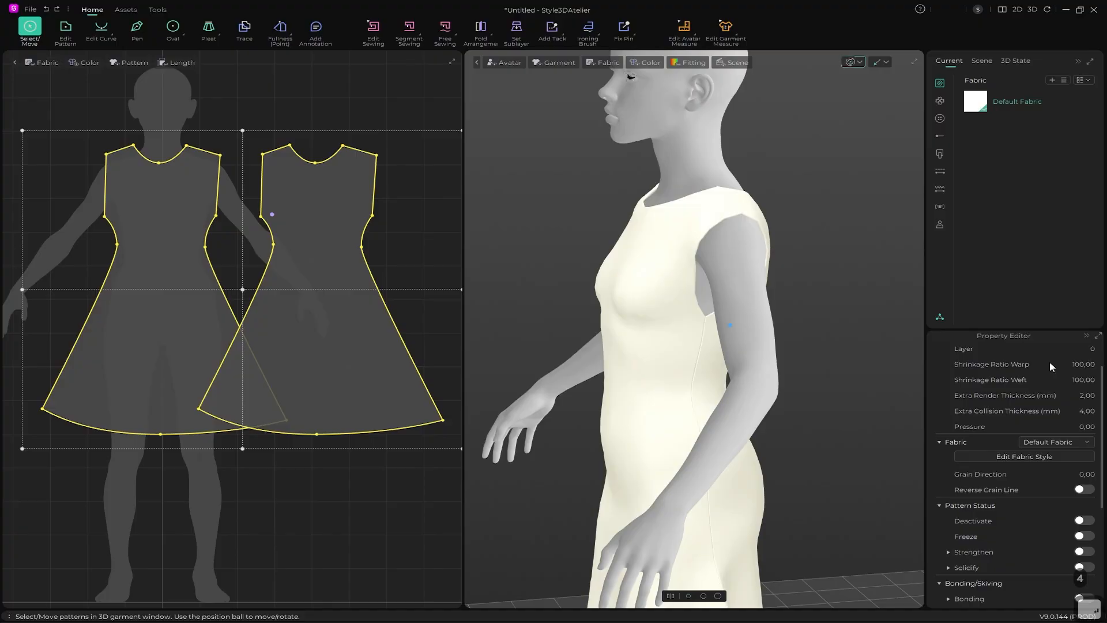
alt+drag(758, 230, 722, 230)
alt+middle_drag(724, 231, 702, 303)
scroll(719, 278, up, 5)
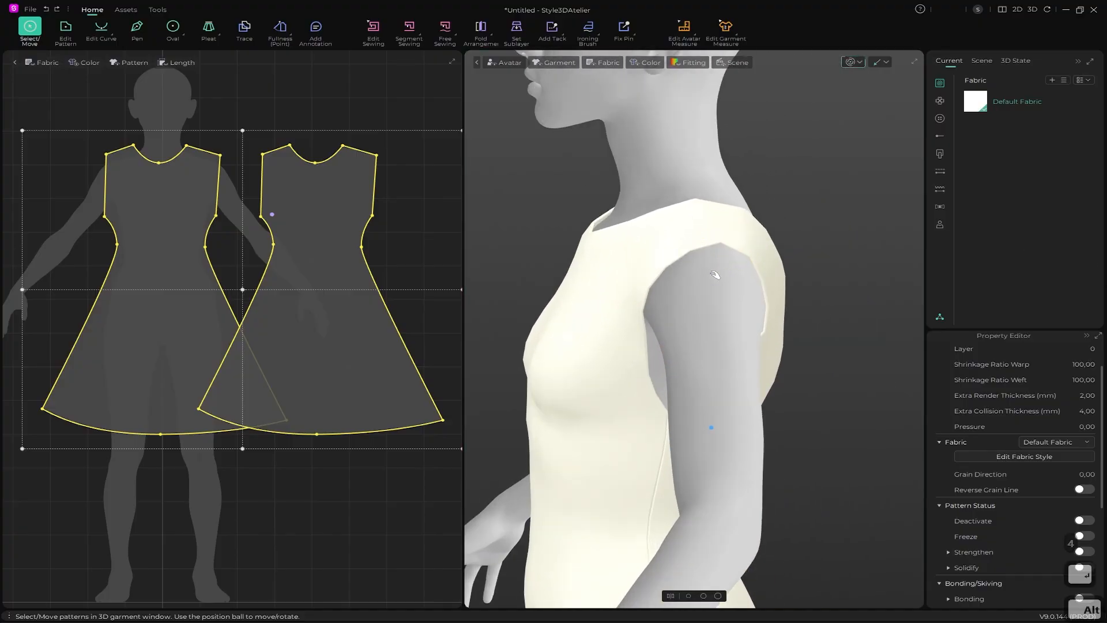
alt+drag(719, 278, 754, 286)
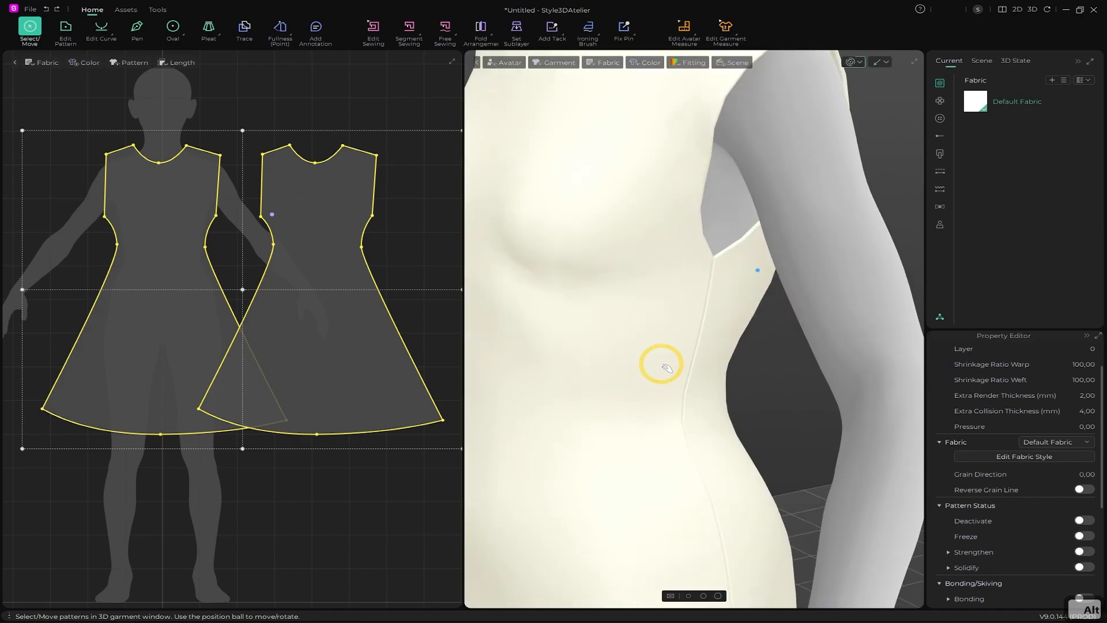
Examine the side seam, skirt, hem and front of the draped dress
scroll(662, 364, down, 3)
alt+middle_drag(662, 403, 680, 185)
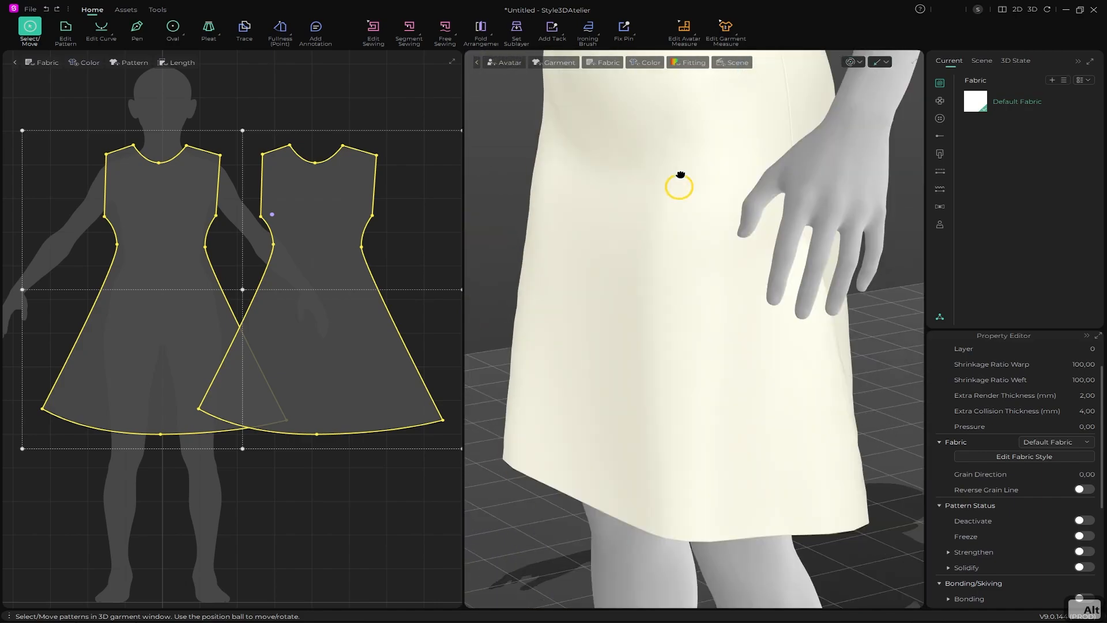
alt+middle_drag(652, 513, 659, 346)
scroll(660, 346, up, 3)
alt+drag(663, 352, 783, 285)
scroll(779, 288, down, 2)
alt+middle_drag(776, 288, 730, 379)
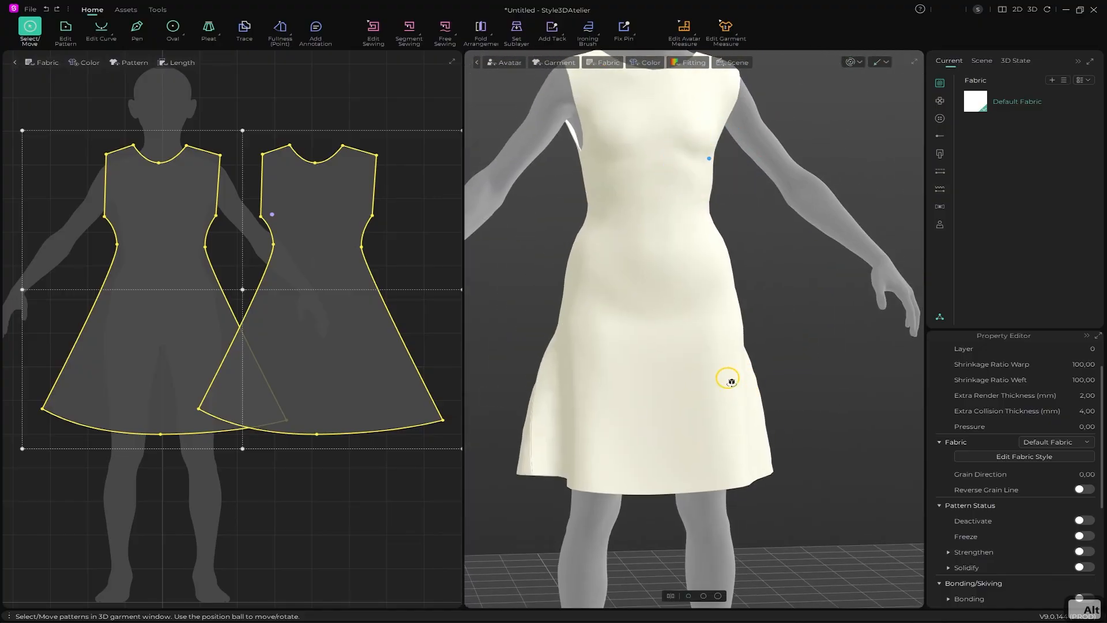
alt+drag(730, 379, 738, 381)
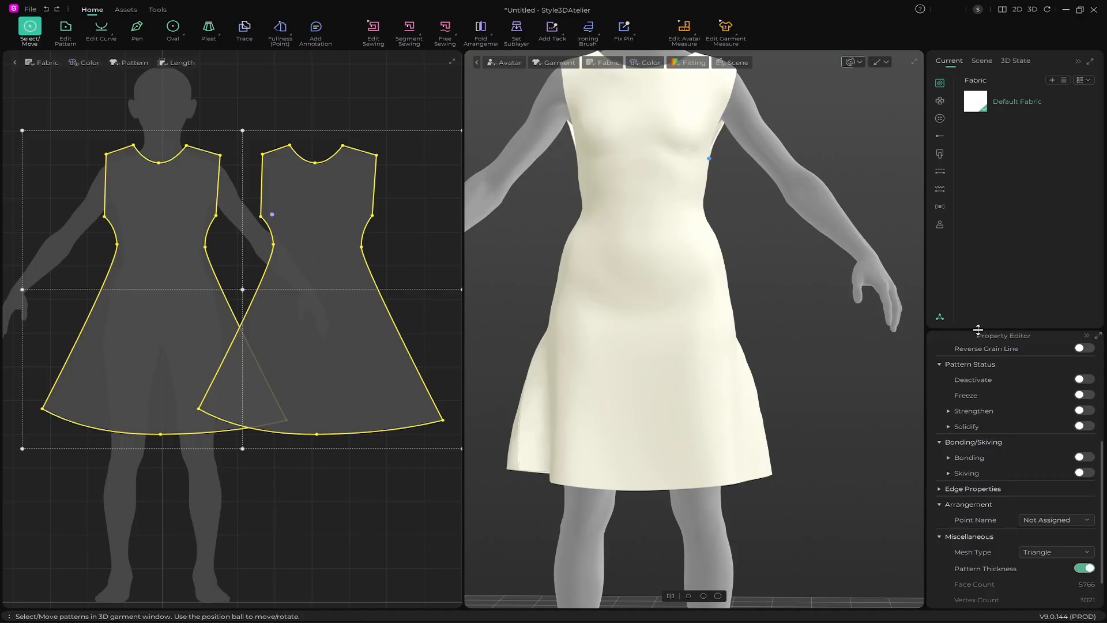
Enlarge the property editor and turn on the mesh display of the fabric in the 3D view
drag(981, 327, 985, 263)
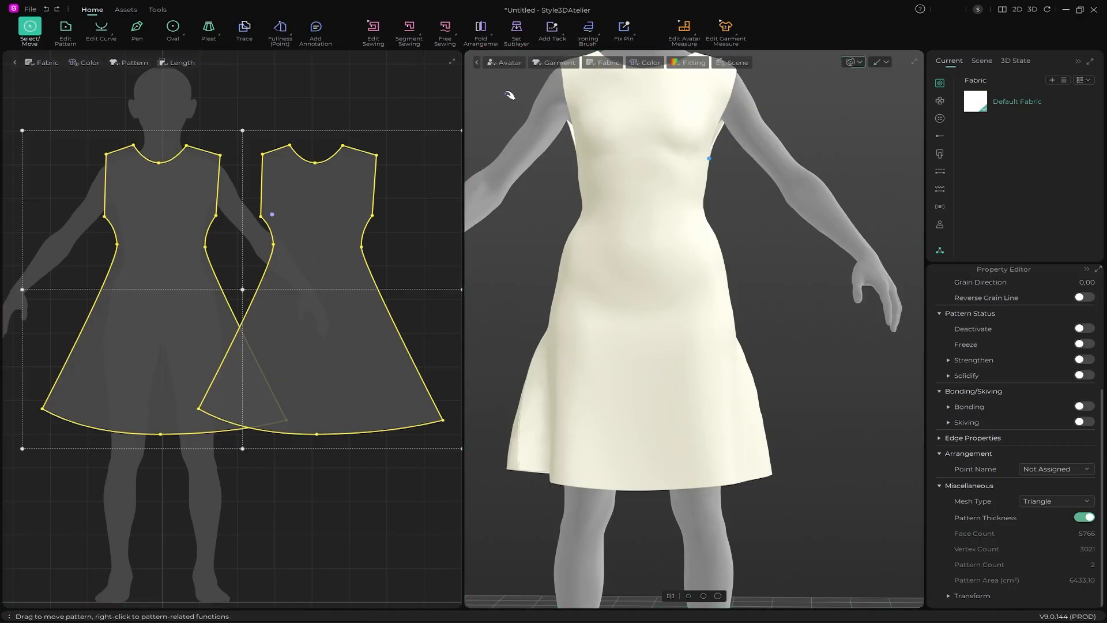
click(608, 63)
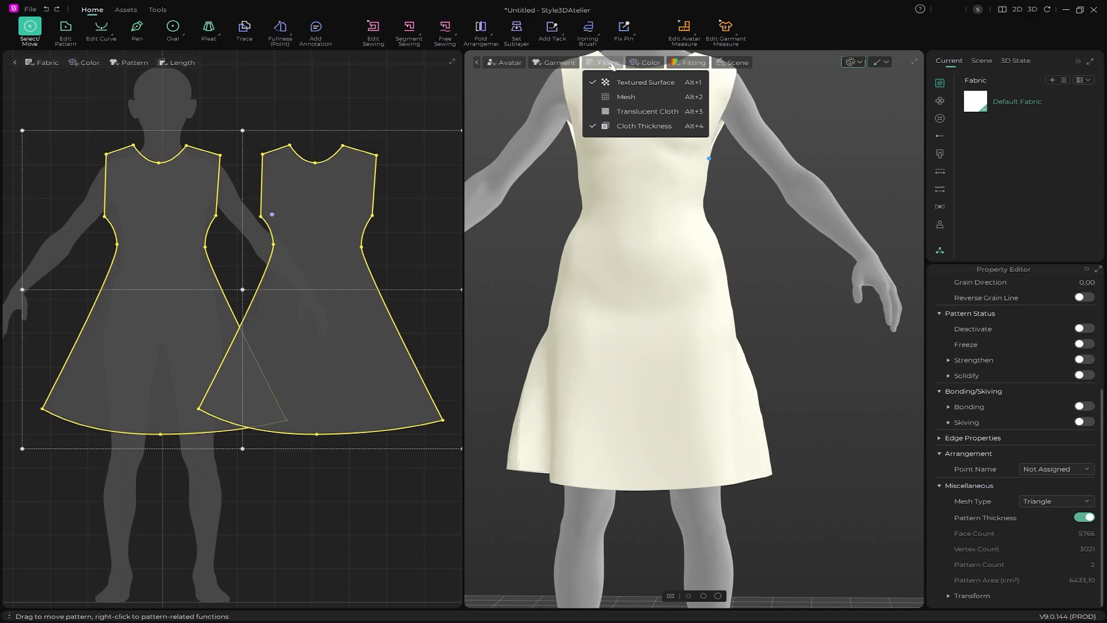
click(614, 98)
middle_drag(792, 273, 808, 326)
alt+middle_drag(808, 326, 798, 359)
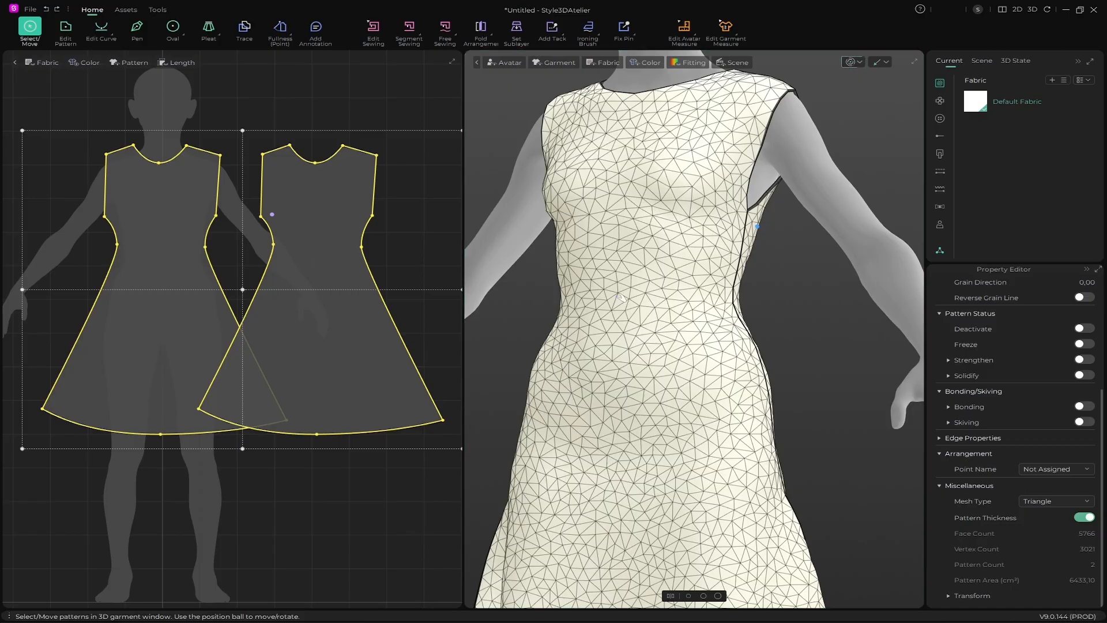
Change the mesh type of both dress pieces to Quad and inspect the mesh around the dress
click(1050, 502)
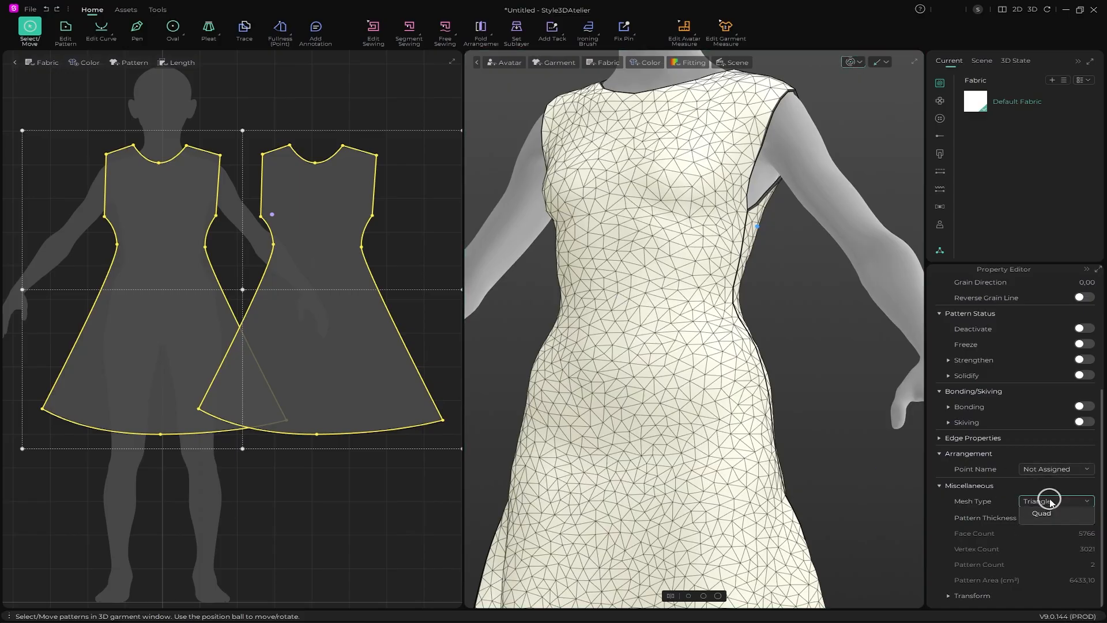
click(1040, 547)
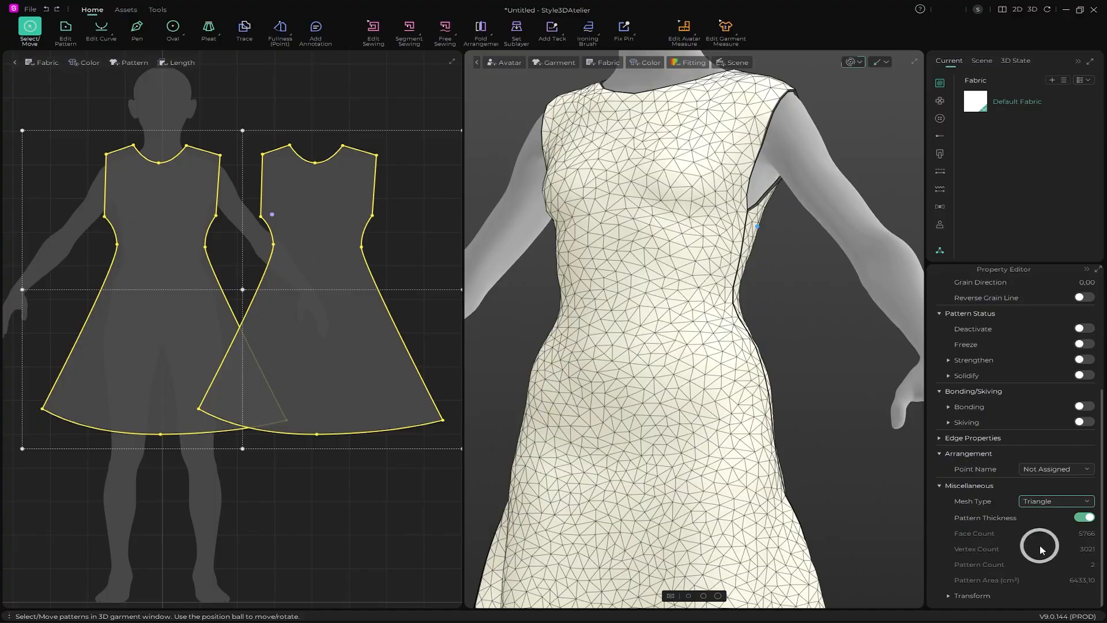
middle_drag(861, 406, 856, 446)
alt+drag(856, 446, 743, 448)
scroll(743, 446, down, 3)
middle_drag(744, 447, 719, 248)
alt+drag(688, 326, 830, 323)
middle_drag(740, 291, 737, 358)
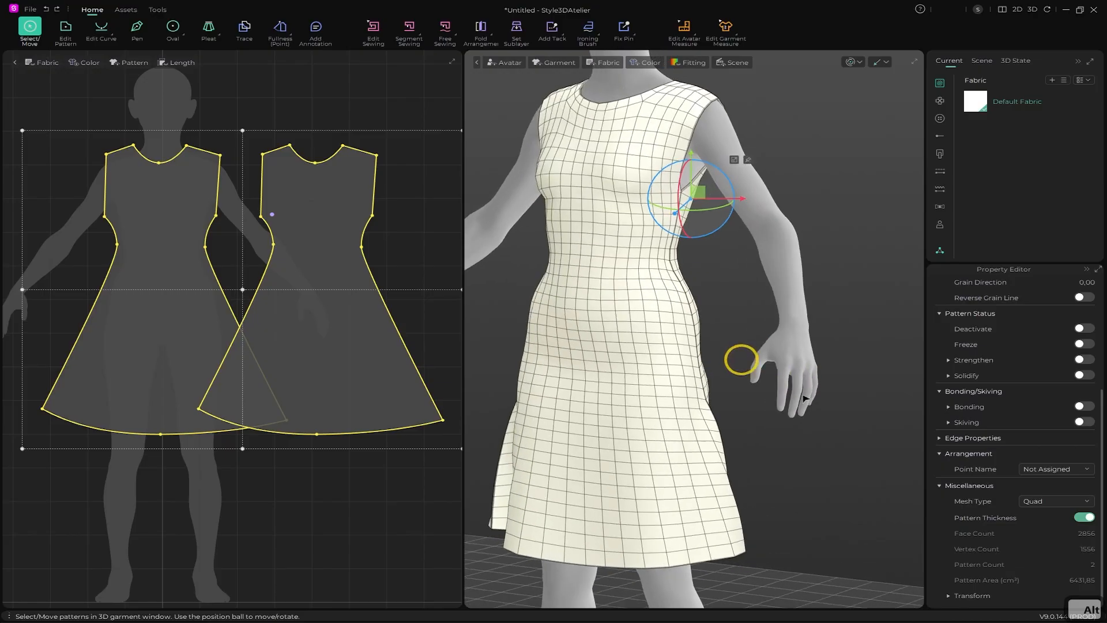
Review the simulation and mesh settings of both dress pieces, then open the Default Fabric's physical properties
scroll(985, 454, up, 3)
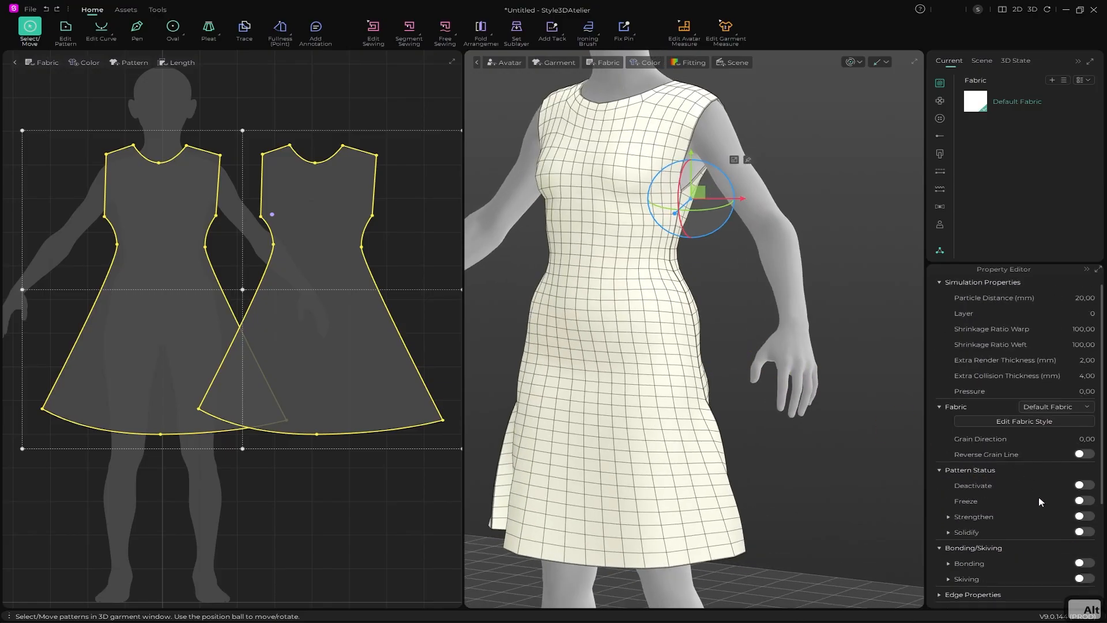
scroll(1041, 501, up, 1)
scroll(1041, 501, down, 5)
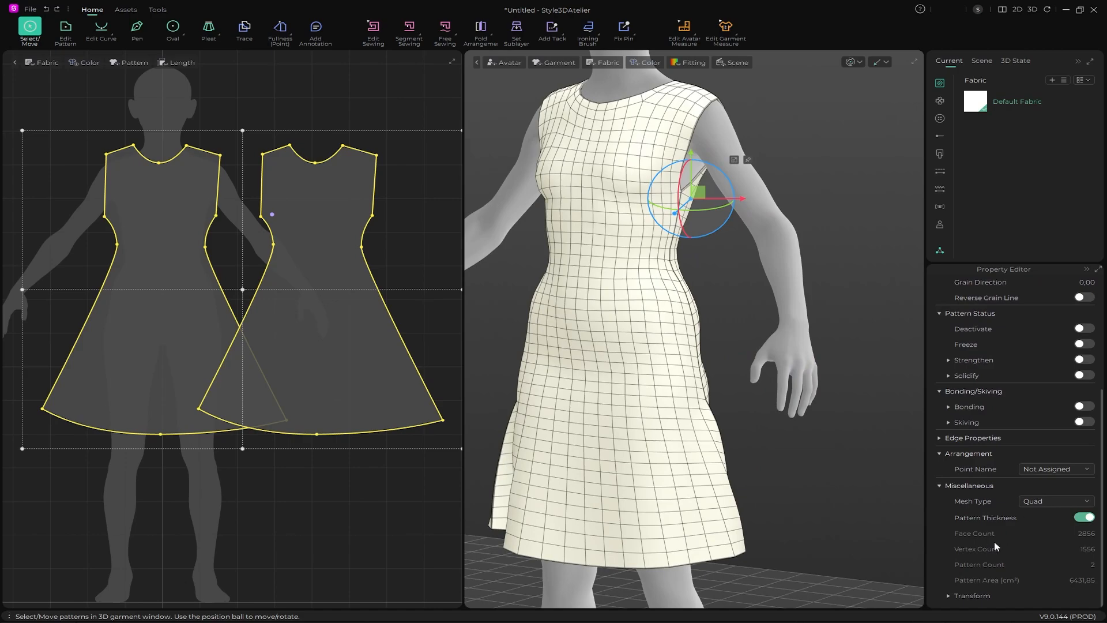
scroll(984, 547, up, 2)
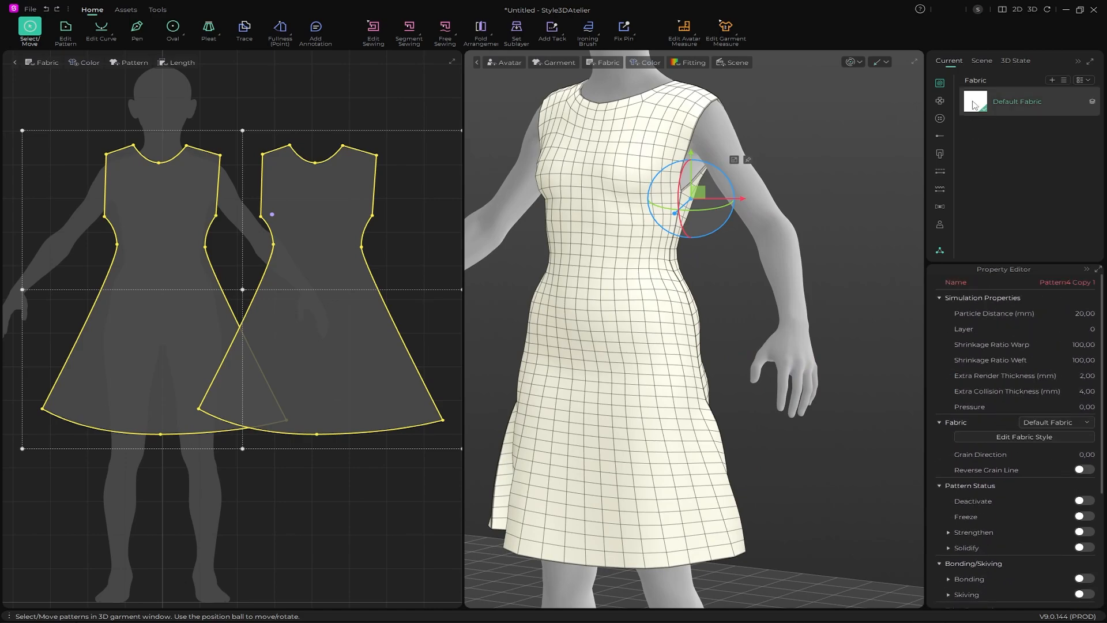
click(1019, 103)
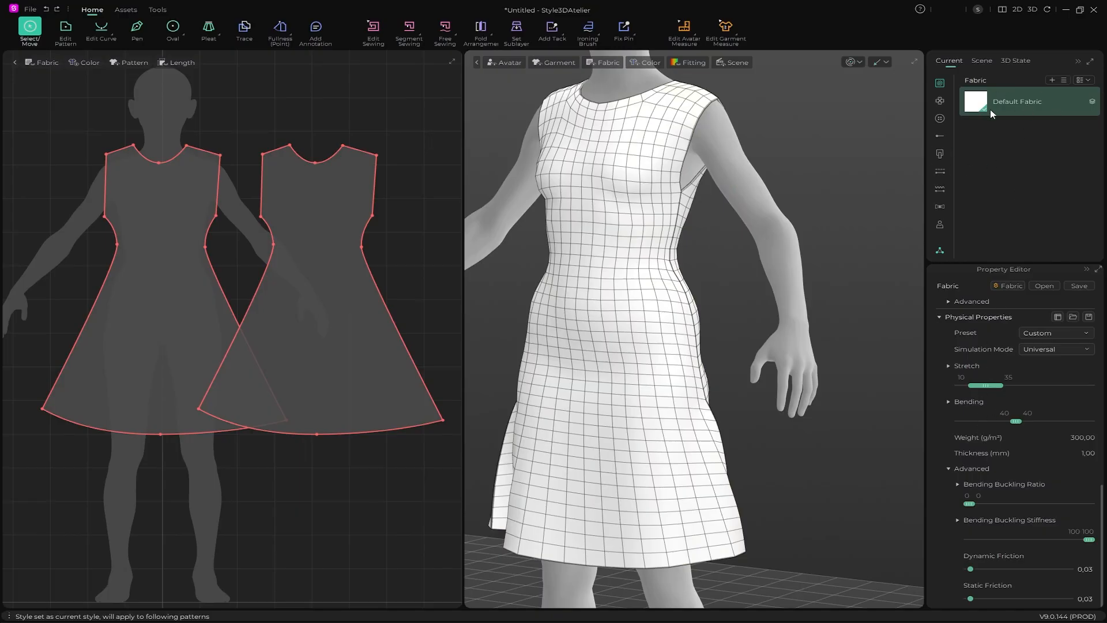
alt+middle_drag(713, 392, 729, 408)
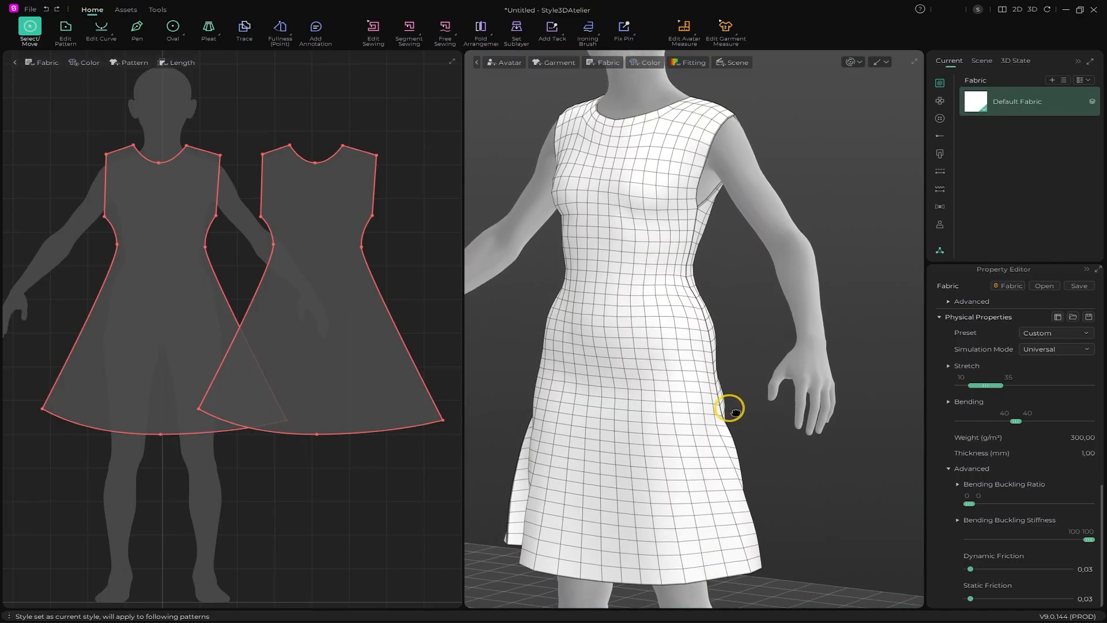
Raise the Default Fabric's bending to 74, simulate the dress and check its drape
alt+drag(739, 409, 718, 412)
alt+middle_drag(719, 413, 795, 419)
alt+drag(795, 419, 684, 421)
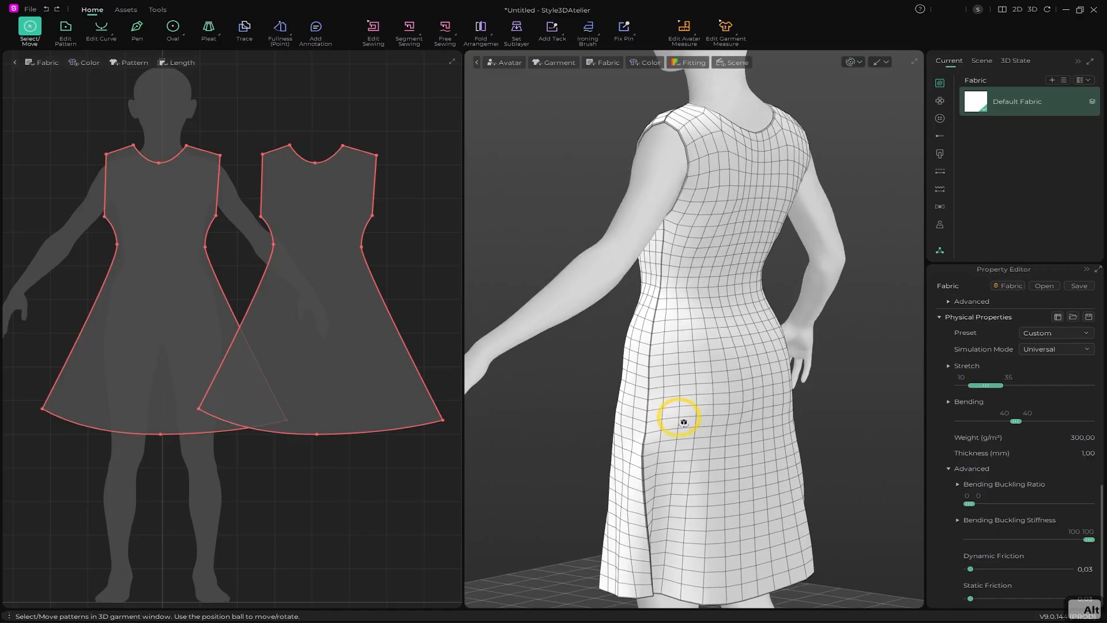
alt+middle_drag(709, 412, 689, 407)
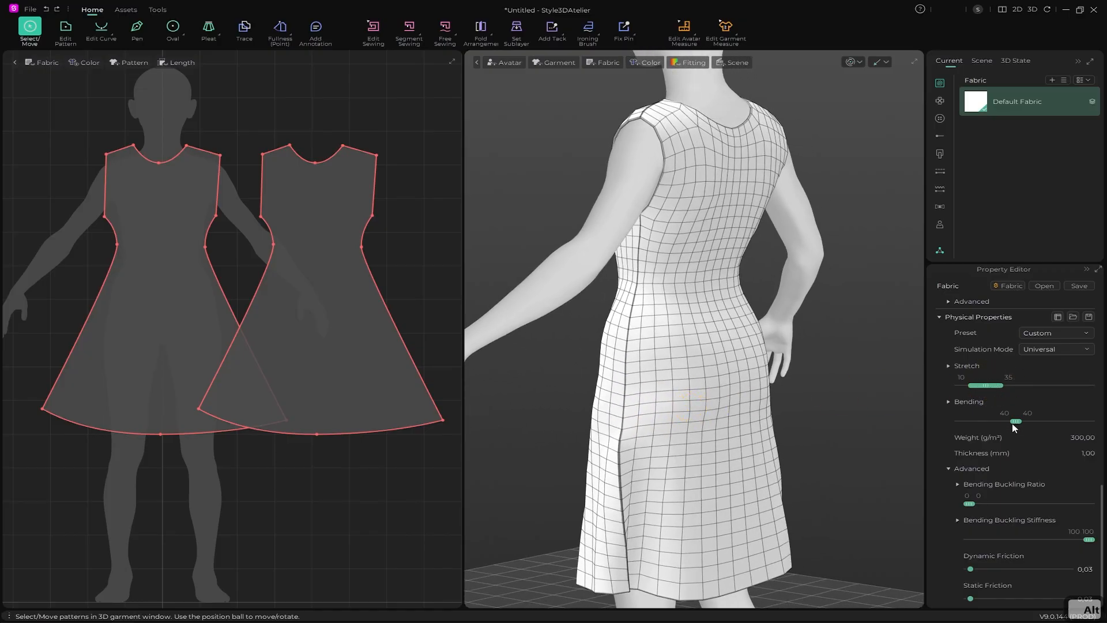
drag(1016, 422, 1064, 421)
click(847, 62)
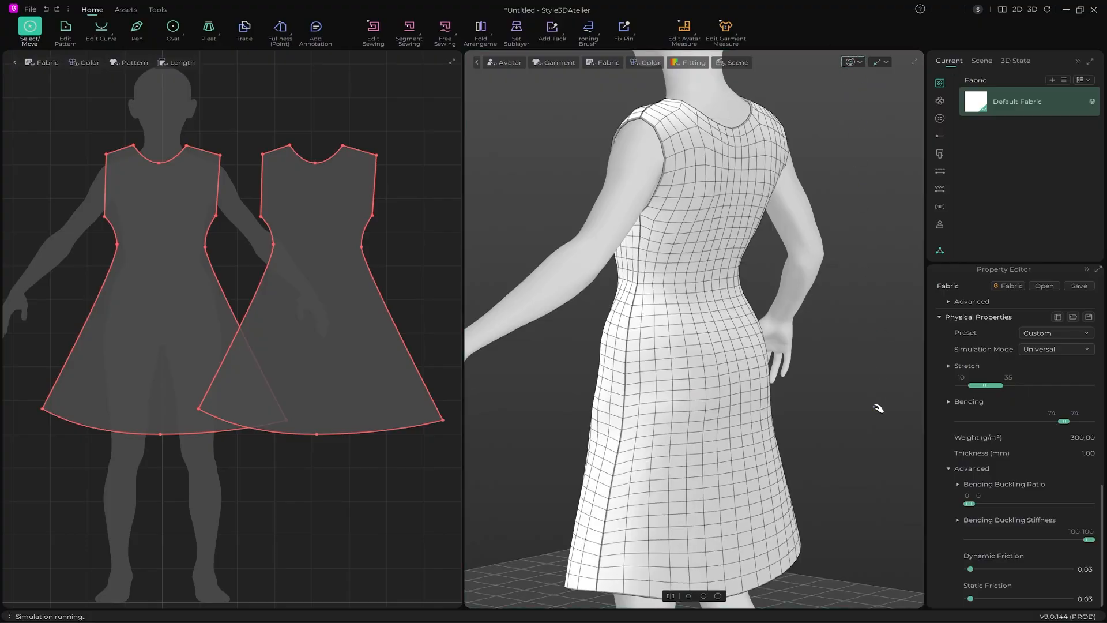
alt+drag(718, 358, 775, 333)
key(space)
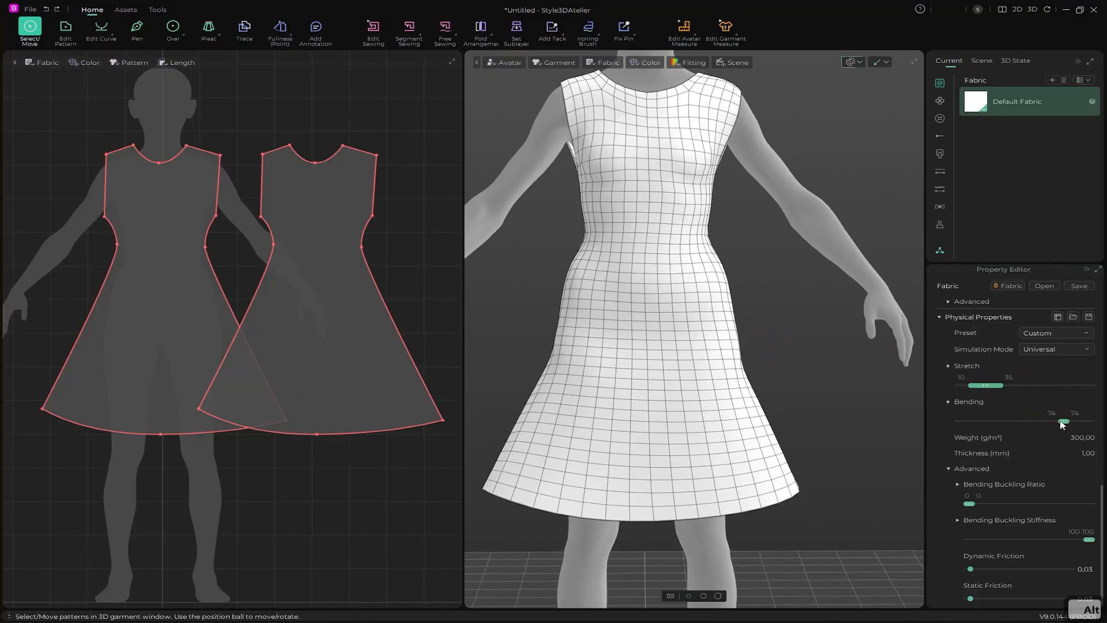
Set the fabric's bending to 77 and examine the skirt and hem from both sides
drag(1066, 423, 1032, 416)
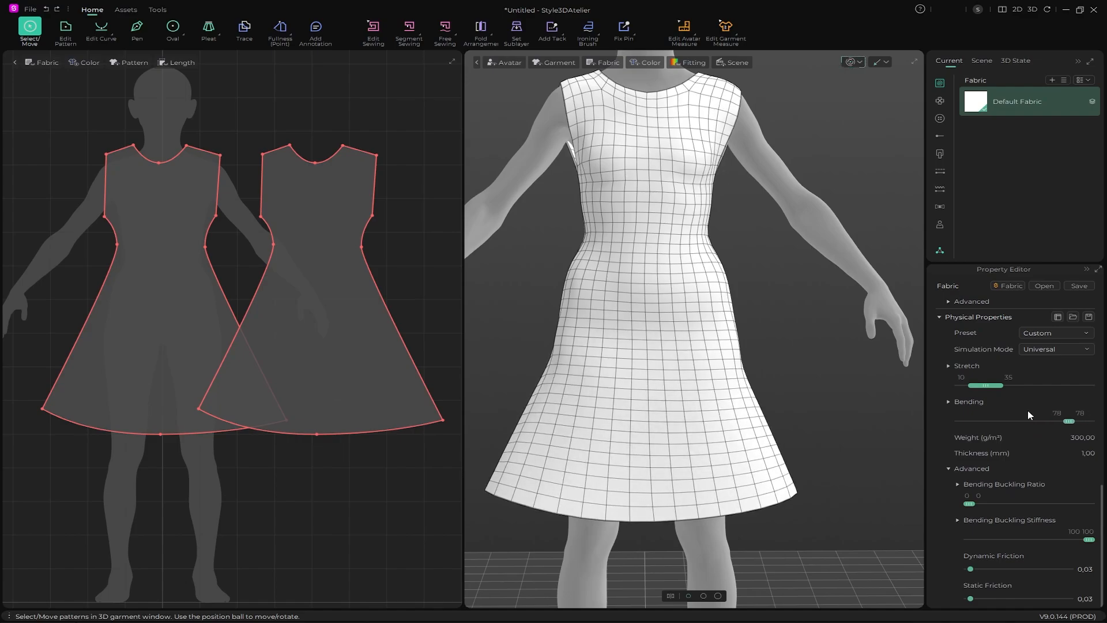
alt+drag(800, 427, 717, 396)
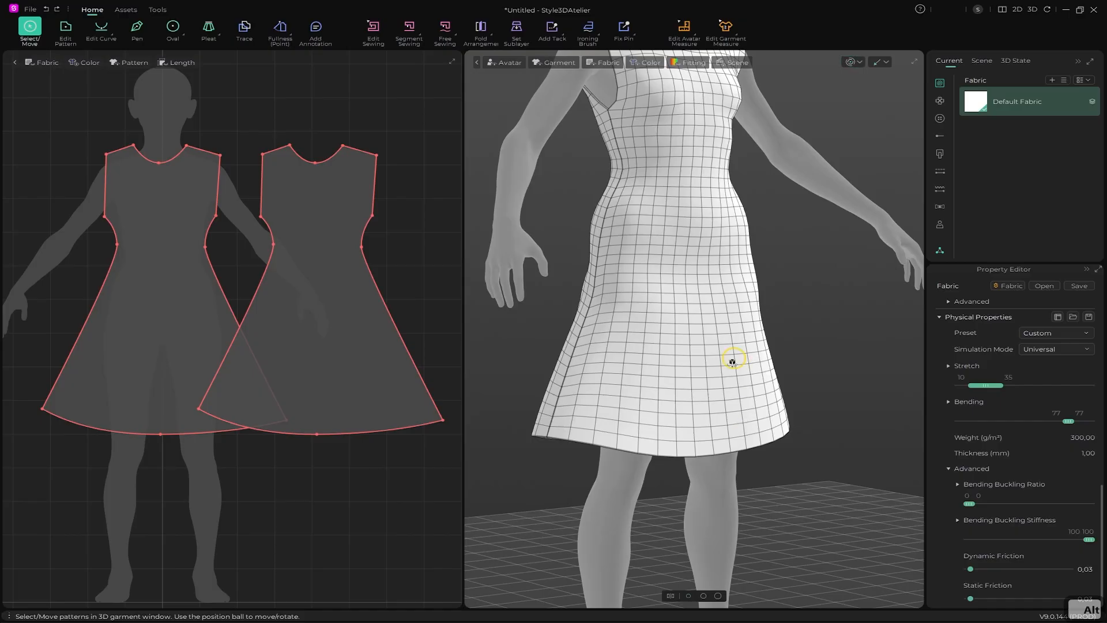
alt+drag(732, 361, 705, 394)
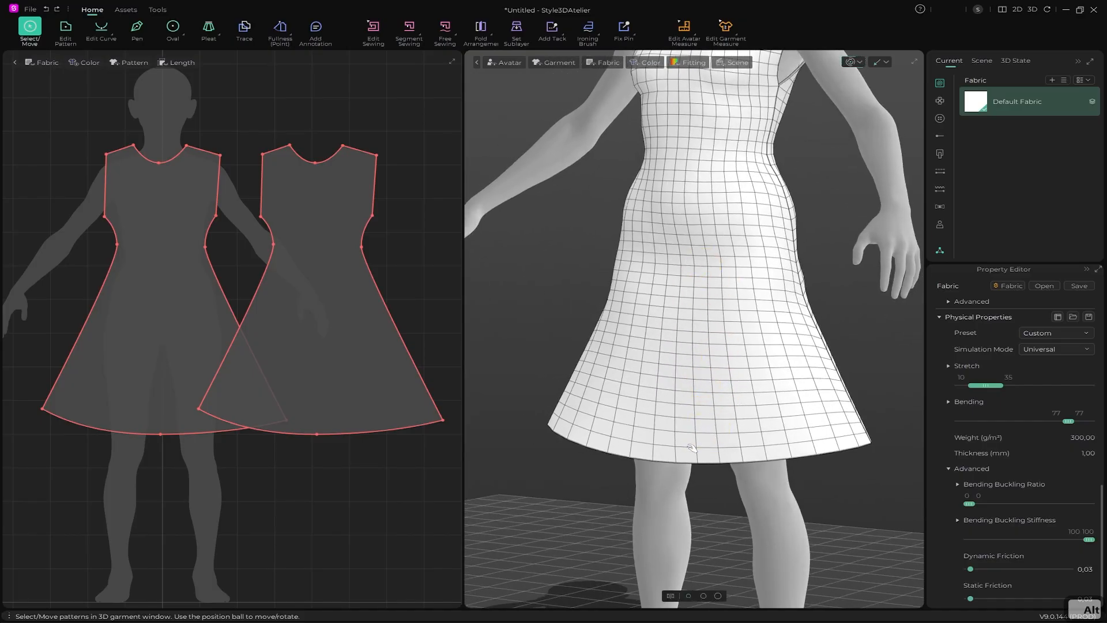
alt+drag(741, 369, 840, 395)
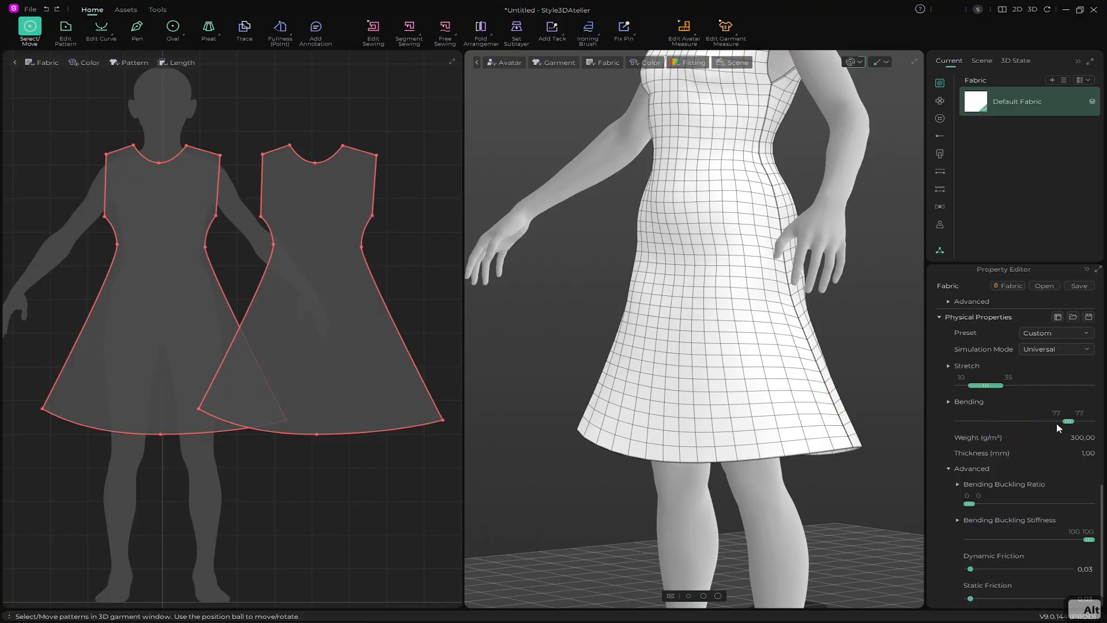
Reduce the fabric's bending to 57 and check how the skirt falls from the side and front
drag(1071, 422, 1008, 424)
alt+drag(754, 372, 775, 434)
drag(1013, 425, 1040, 424)
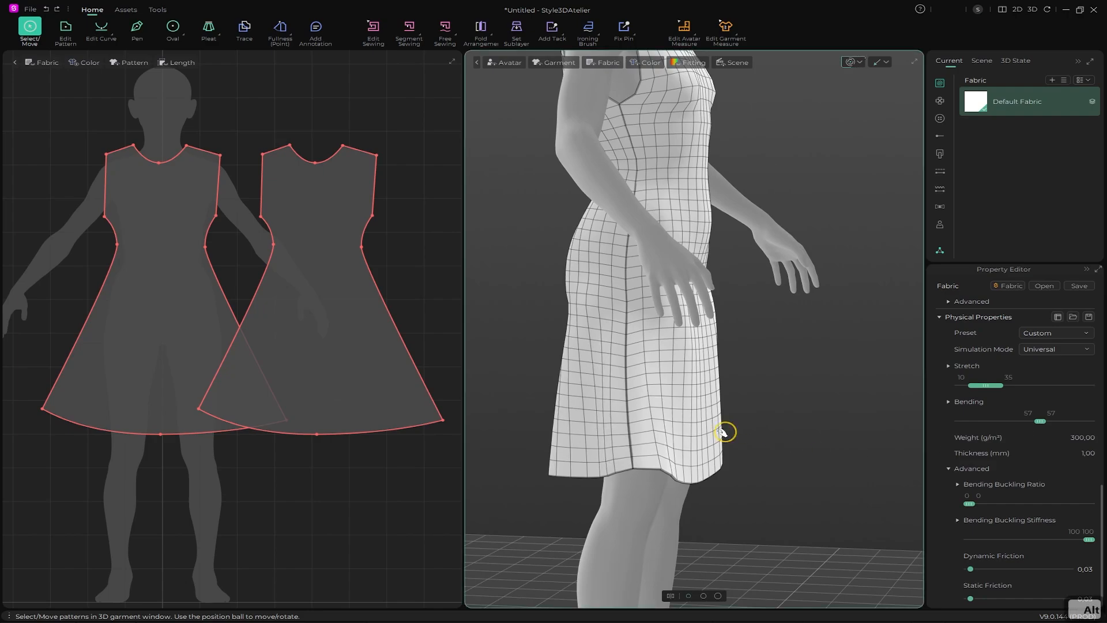
alt+drag(725, 432, 590, 440)
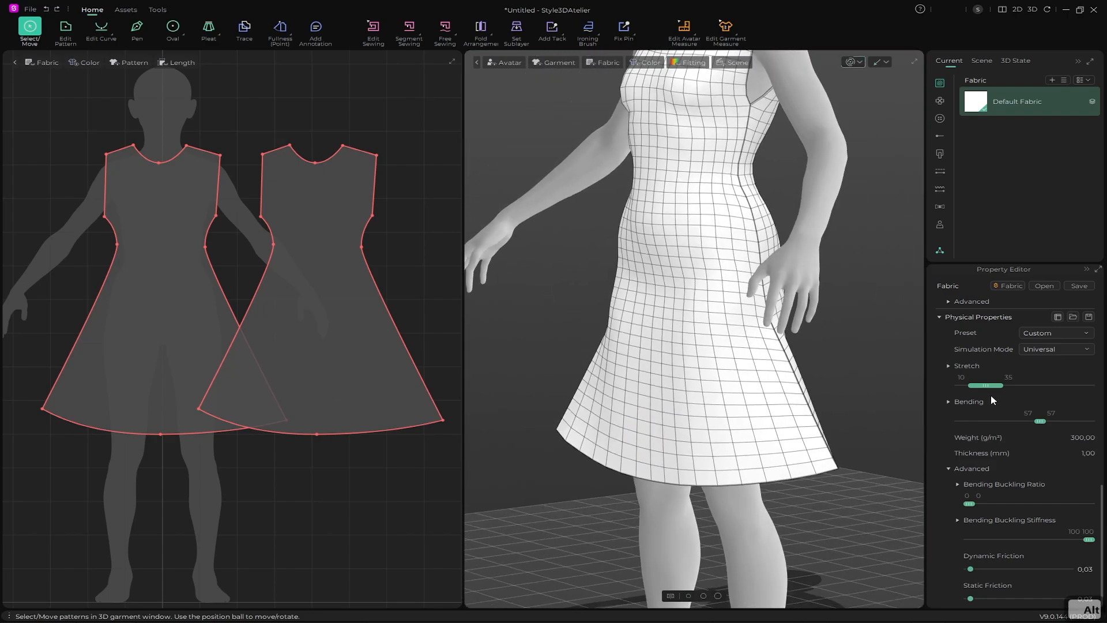
Set the fabric's stretch range to 23–48 and inspect the fit around the bodice and skirt
mouse_move(985, 387)
mouse_down()
mouse_move(1070, 384)
mouse_move(993, 376)
mouse_up()
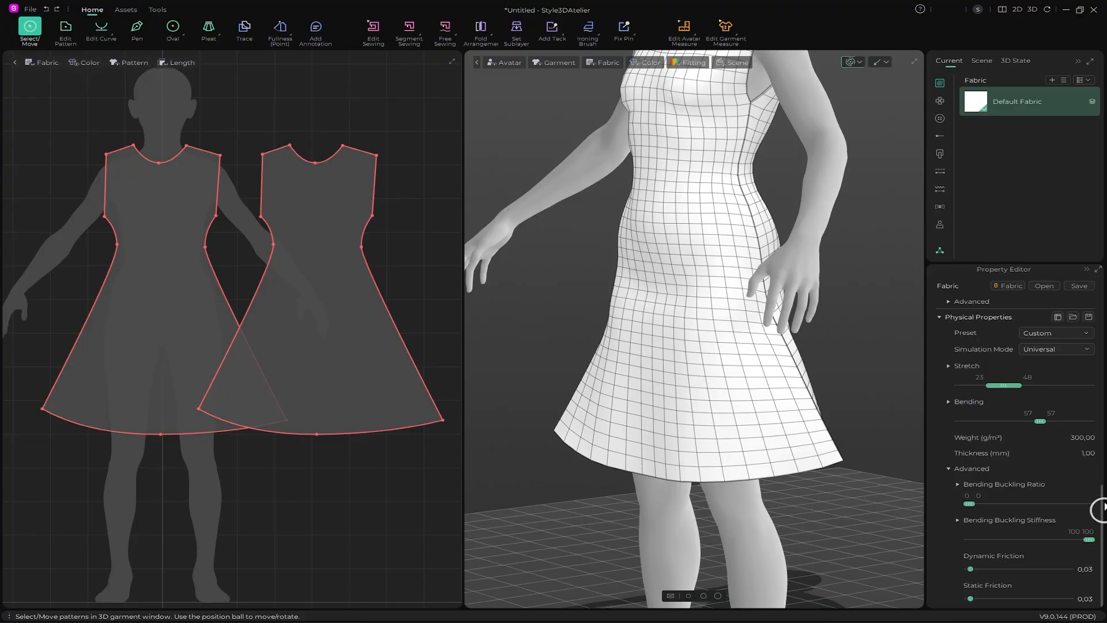
drag(1103, 506, 1100, 310)
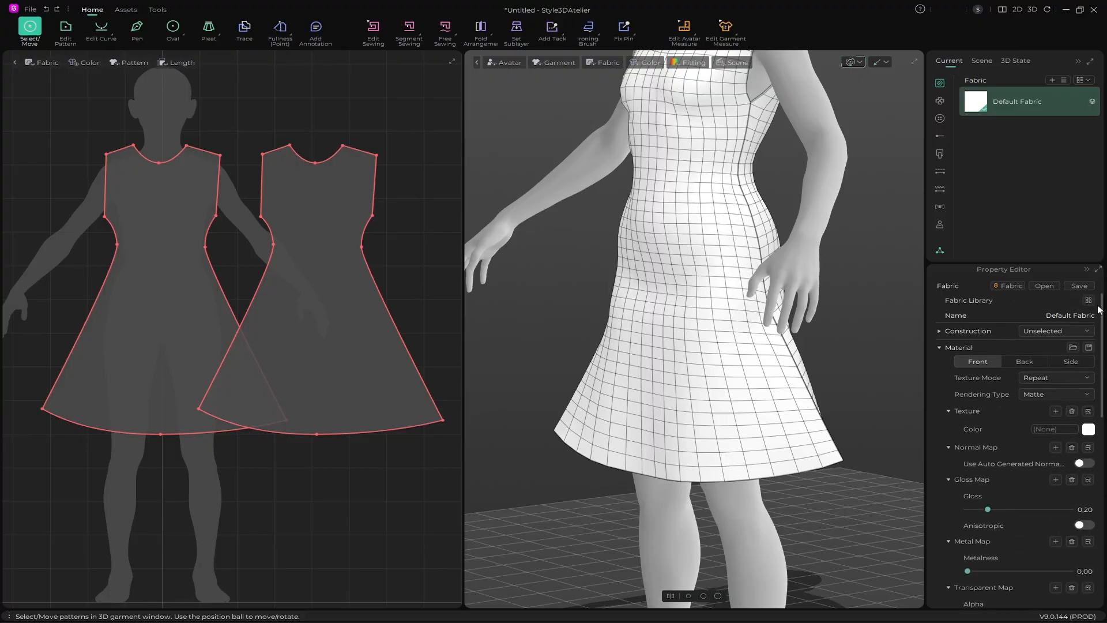
middle_drag(598, 380, 562, 414)
alt+drag(551, 387, 620, 399)
alt+middle_drag(621, 399, 632, 477)
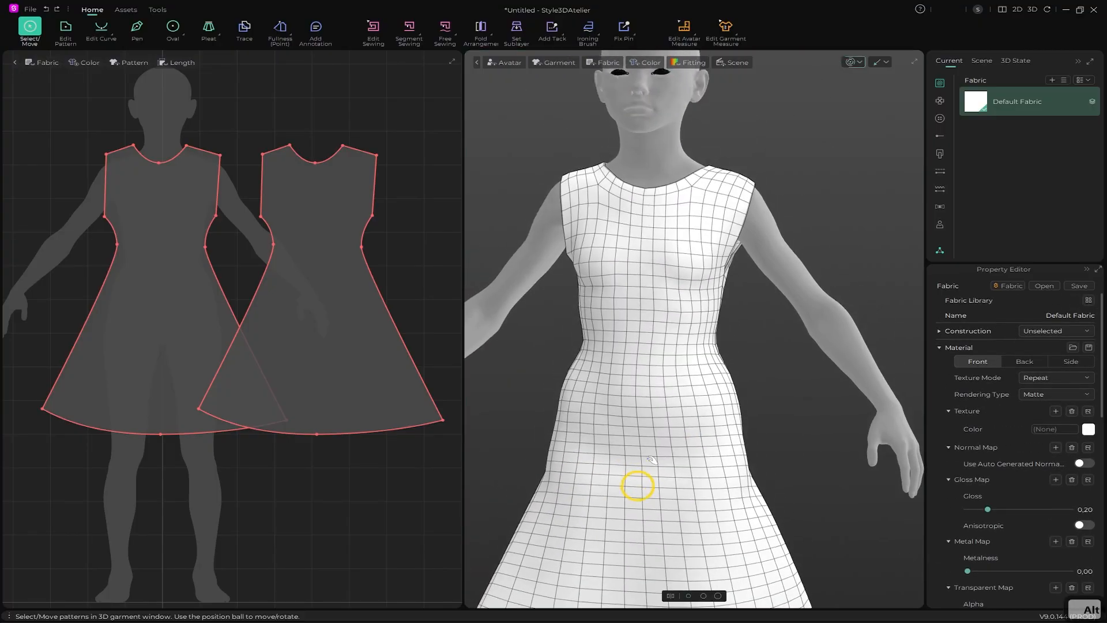
alt+drag(658, 384, 686, 381)
alt+middle_drag(686, 380, 708, 331)
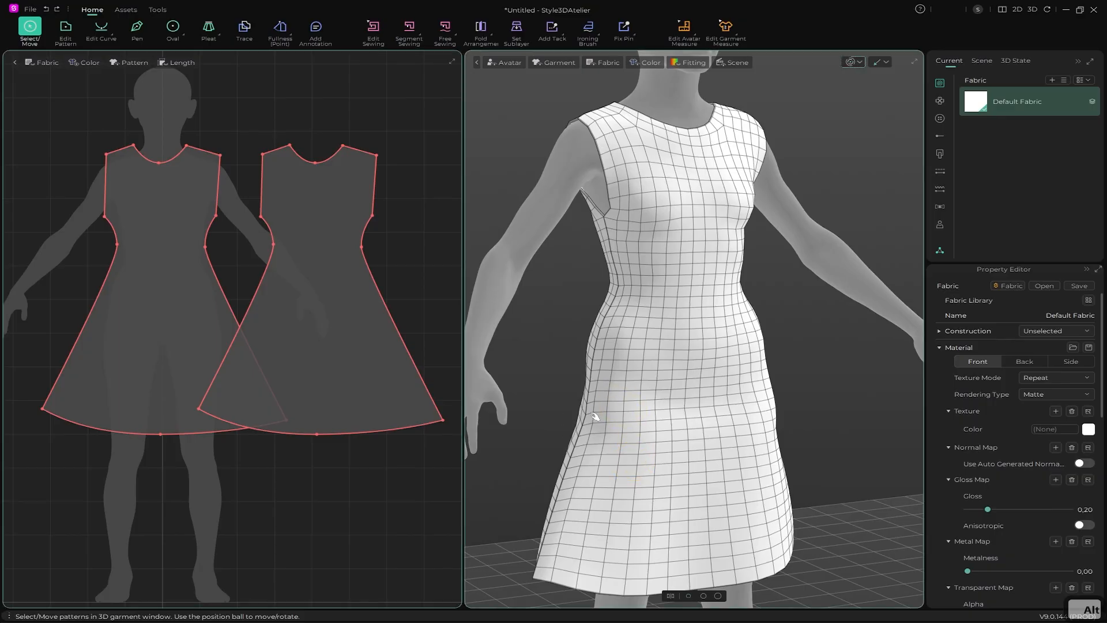
Review the pattern properties of the dress pieces and the Default Fabric's properties
key(ctrl)
key(ctrl)
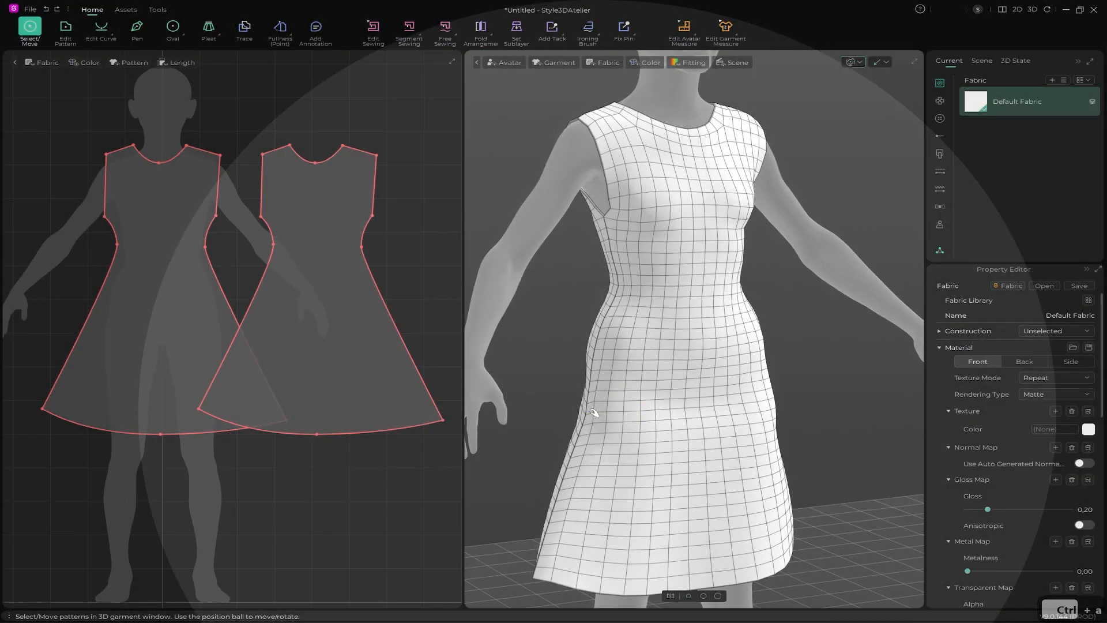
key(ctrl+a)
scroll(734, 316, down, 1)
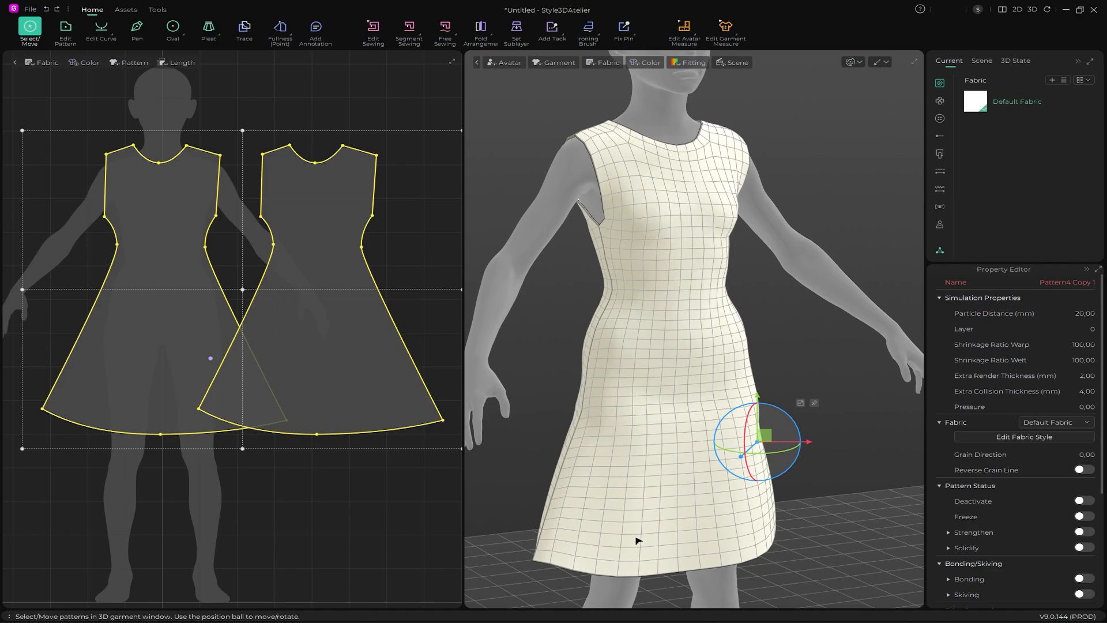
click(669, 206)
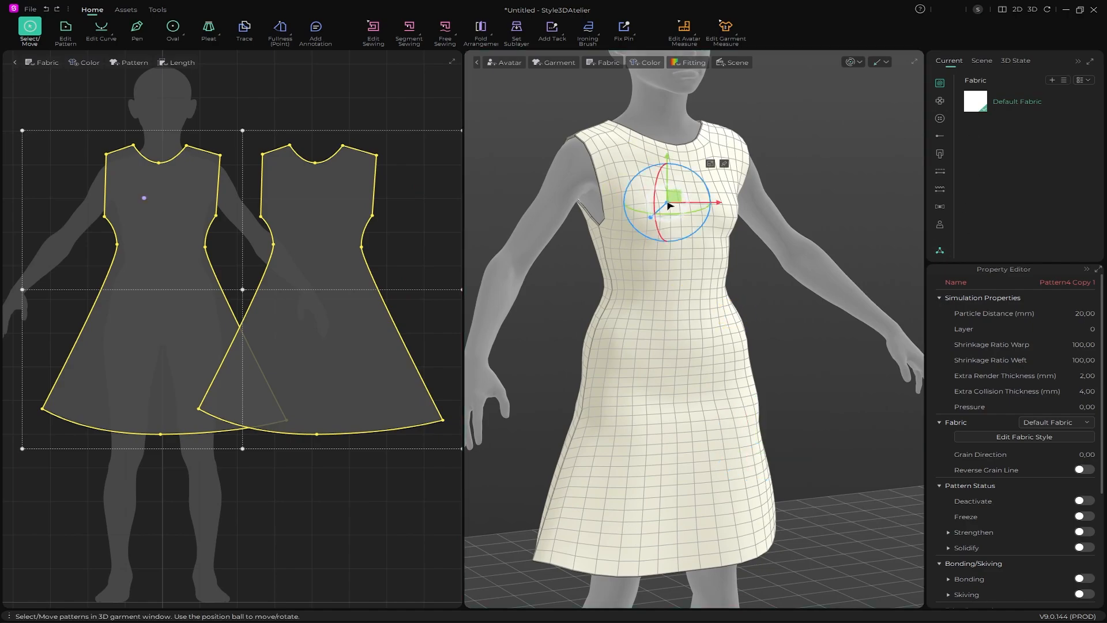
click(831, 178)
click(712, 284)
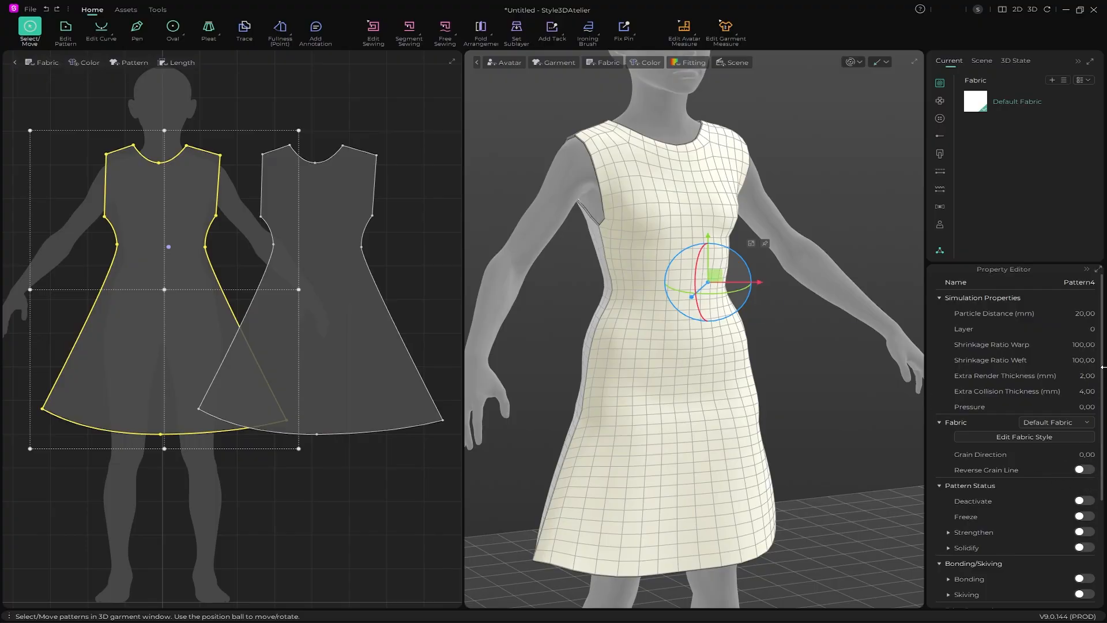
scroll(1027, 430, down, 5)
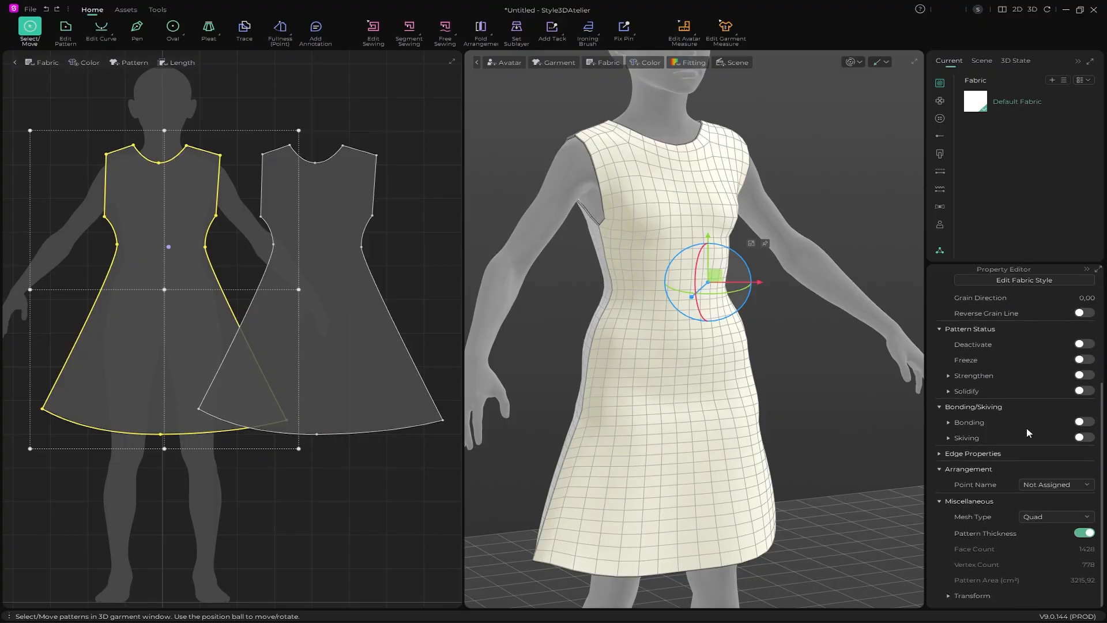
click(988, 103)
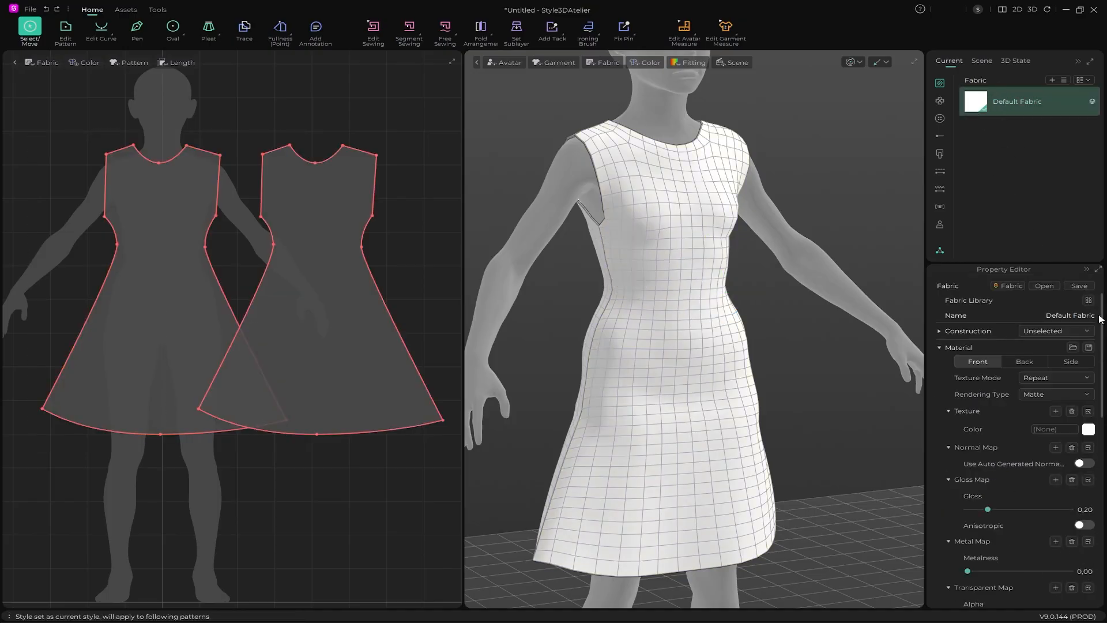
mouse_move(1102, 314)
mouse_down()
mouse_move(1104, 426)
mouse_move(1102, 295)
mouse_up()
Try a particle distance of 40 mm on the front dress piece, then restore it to 20 mm
click(700, 196)
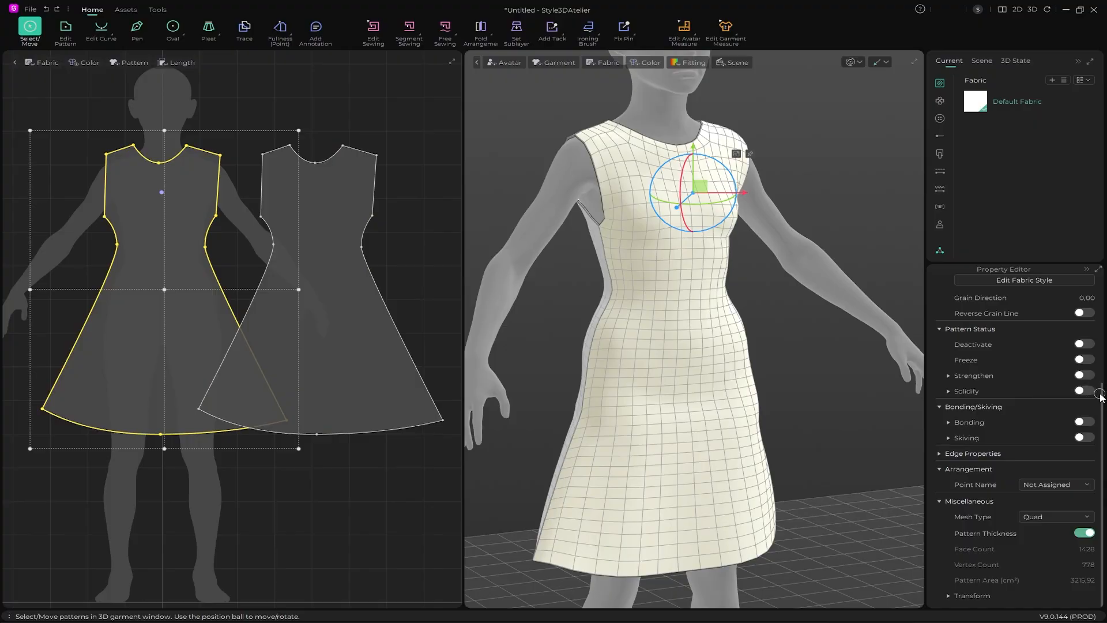
scroll(1041, 419, up, 2)
scroll(1041, 419, up, 2)
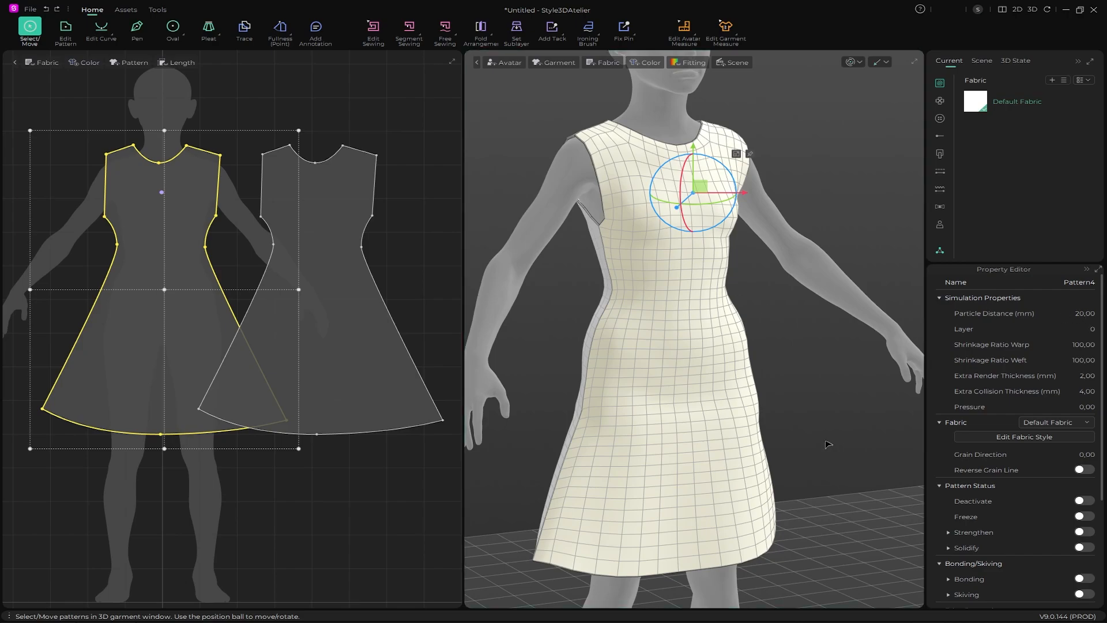
double_click(1085, 314)
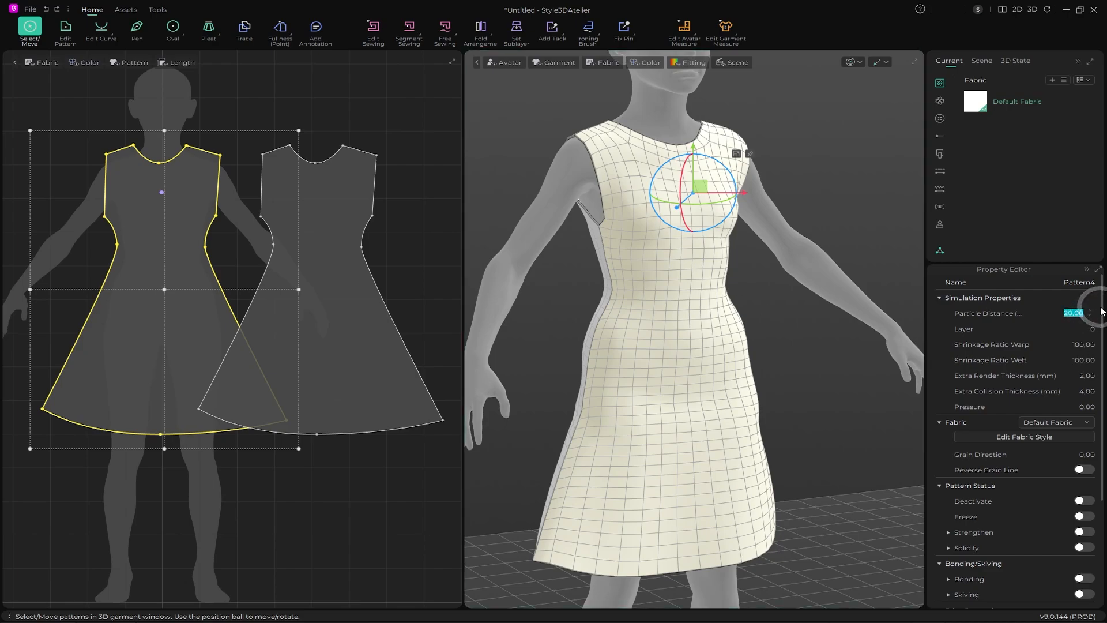
text(40)
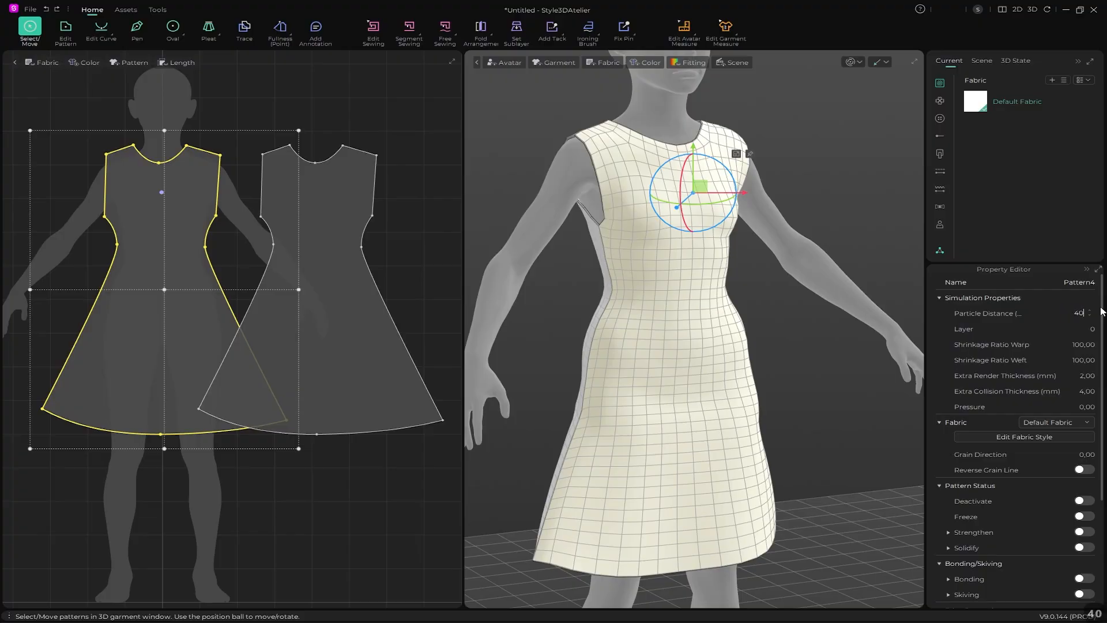
key(Return)
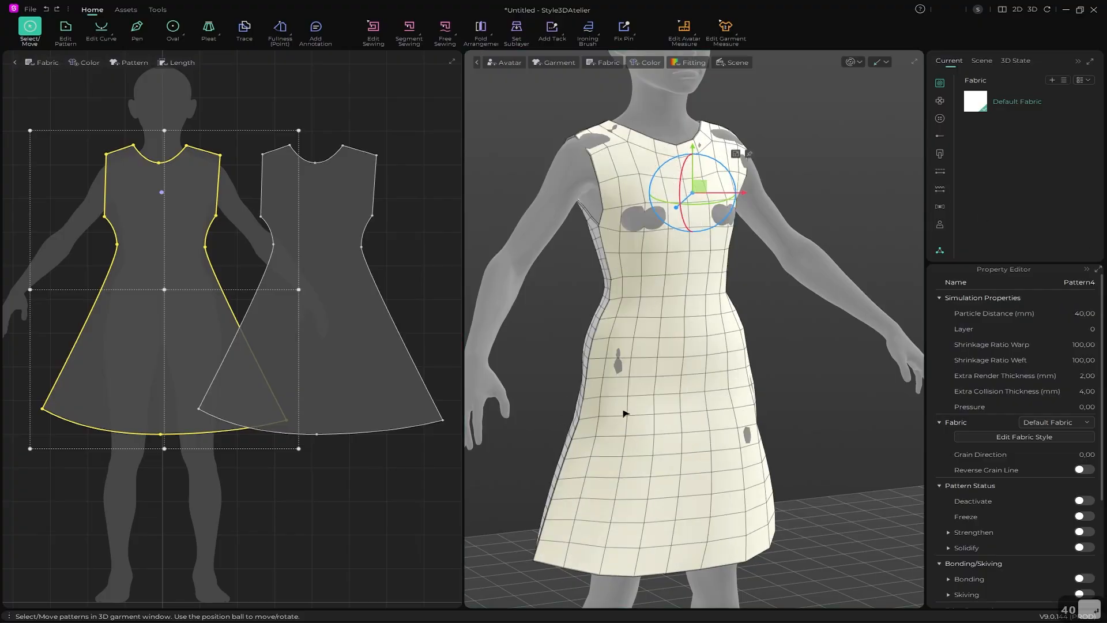
double_click(1074, 313)
text(20)
key(Return)
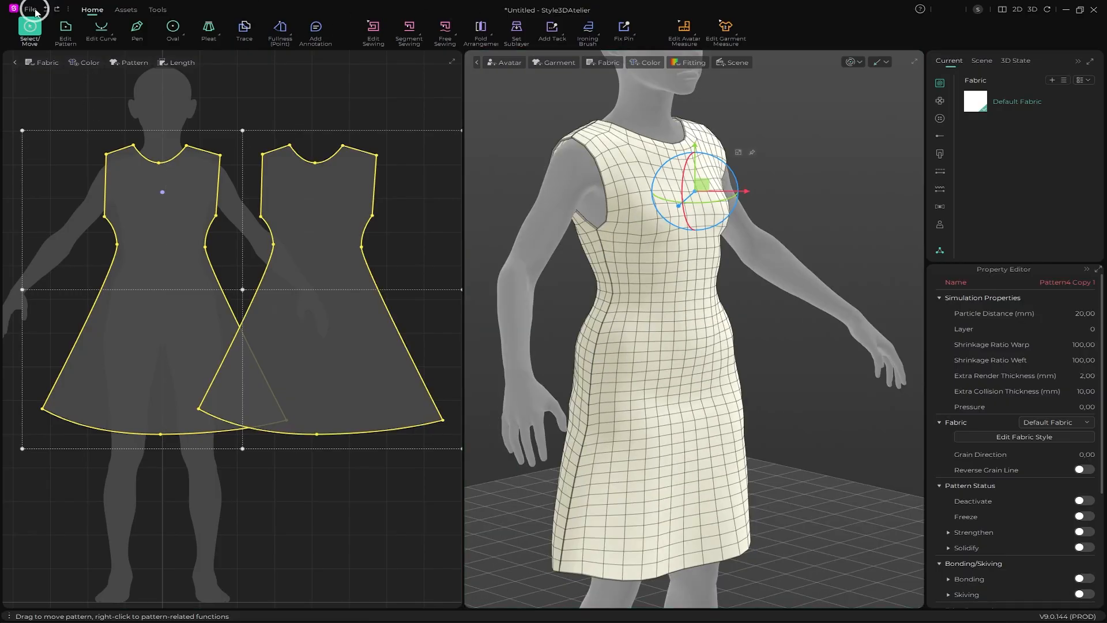
Start an FBX export of the project and save it as garment.fbx in the garment folder
click(36, 11)
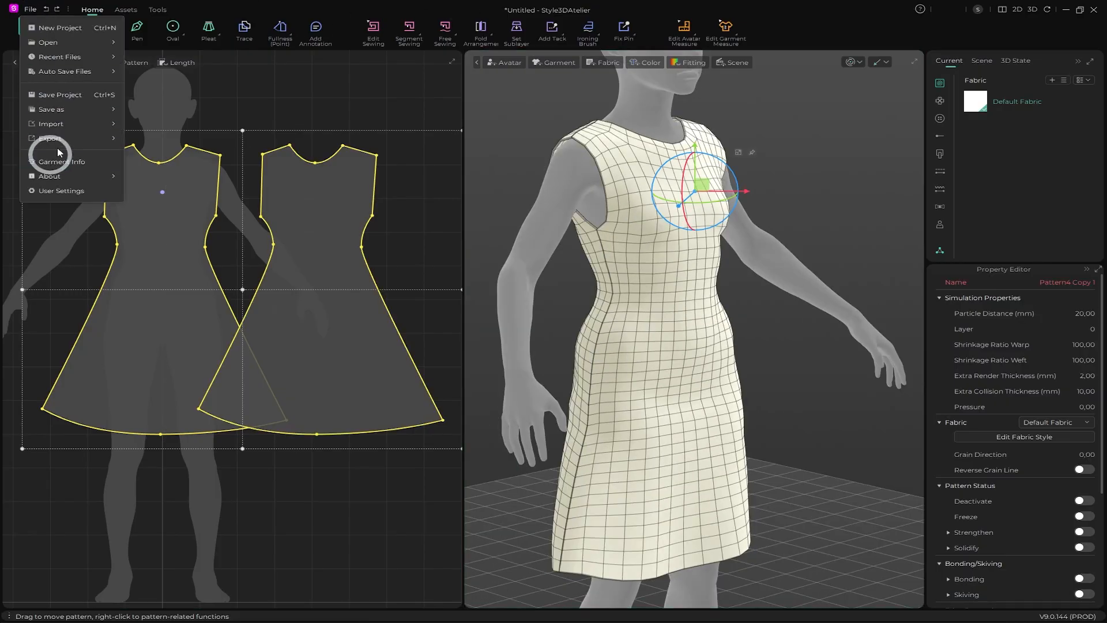
mouse_move(57, 138)
click(176, 153)
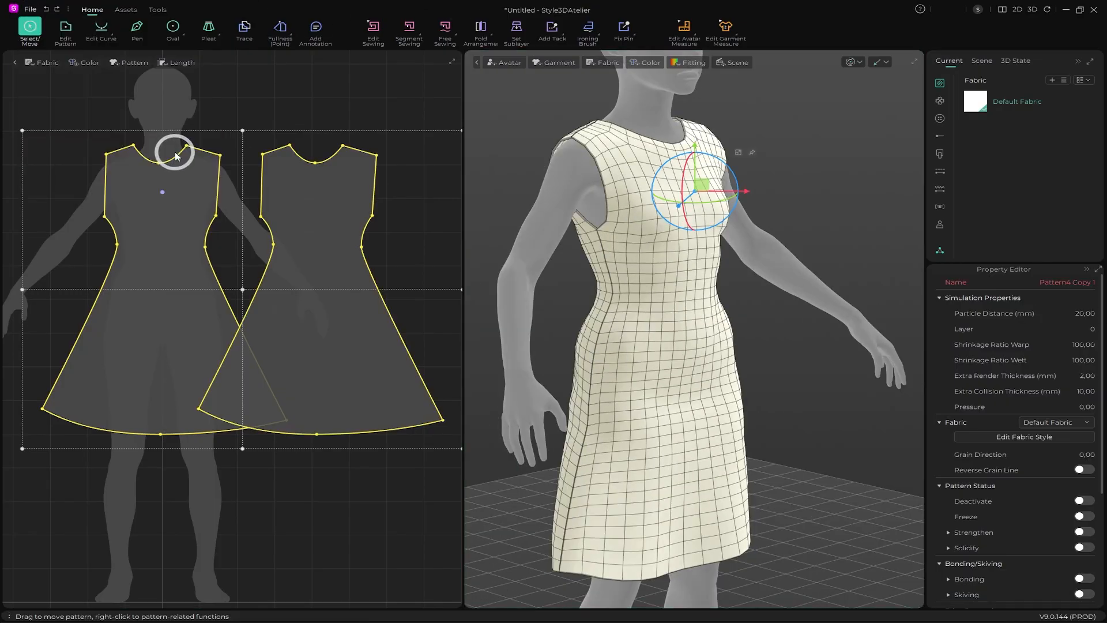
click(770, 472)
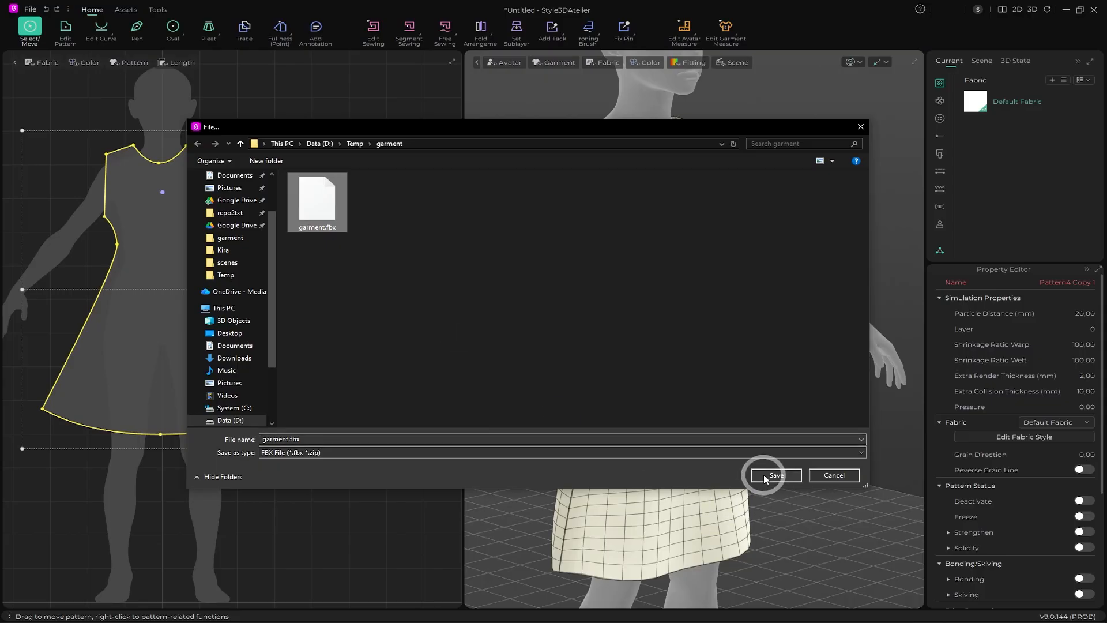
click(583, 316)
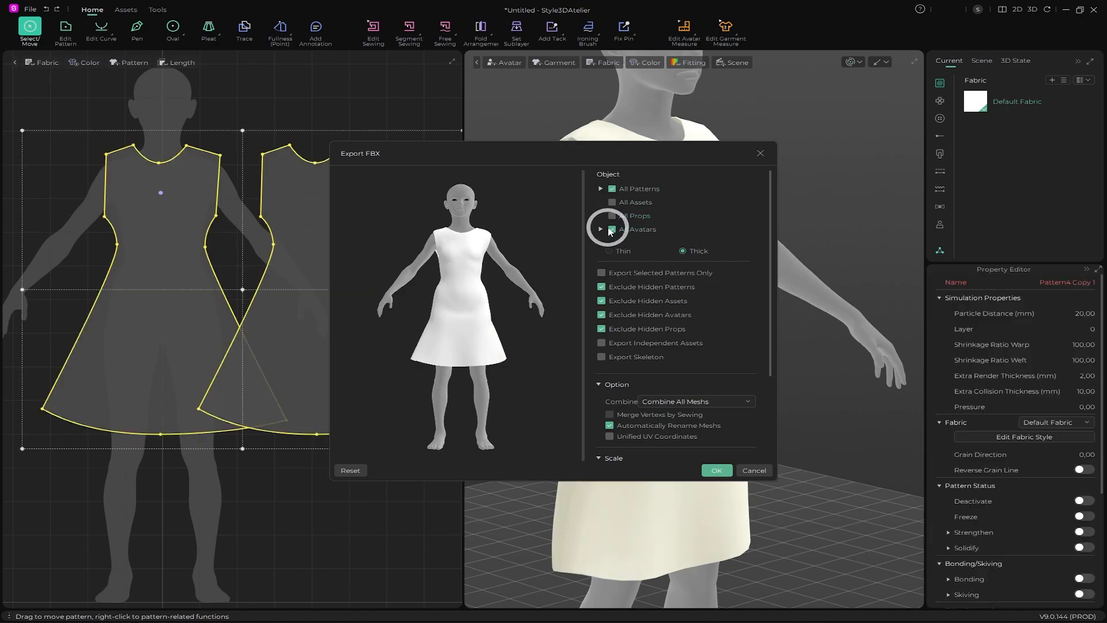
Export all patterns without avatars as a thin mesh, with vertices merged by sewing
click(600, 188)
click(601, 189)
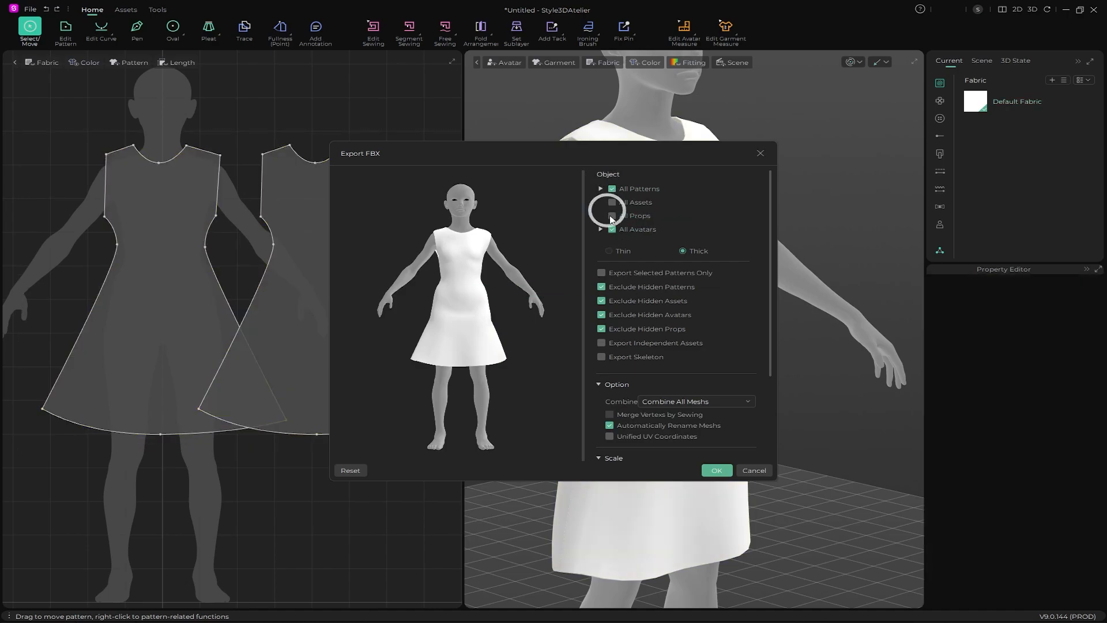
click(609, 230)
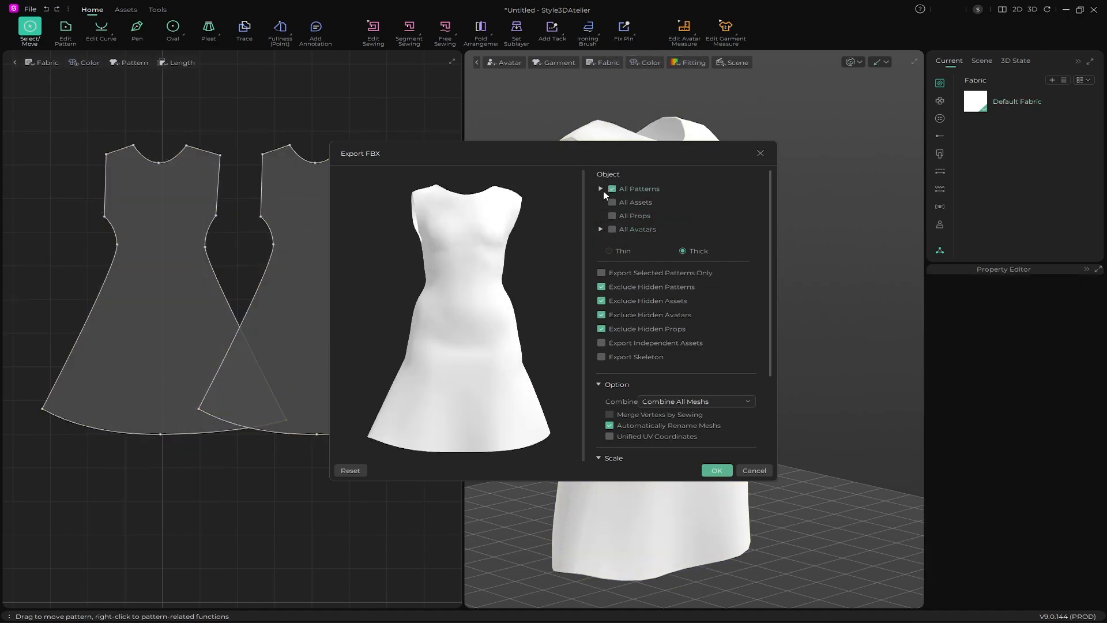
click(611, 248)
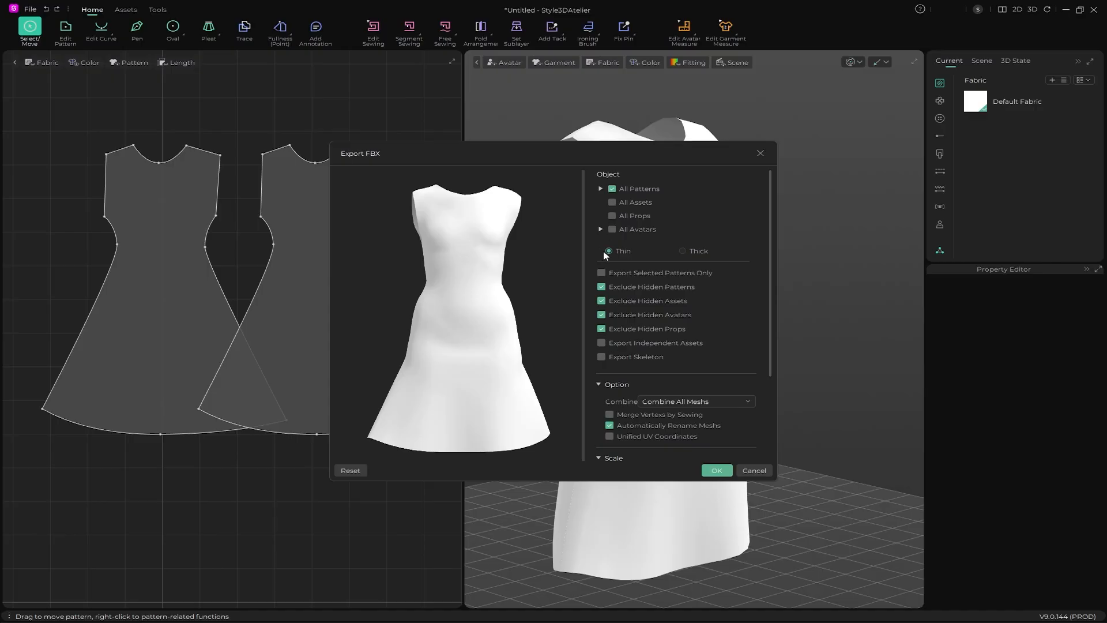
click(611, 415)
scroll(748, 354, down, 5)
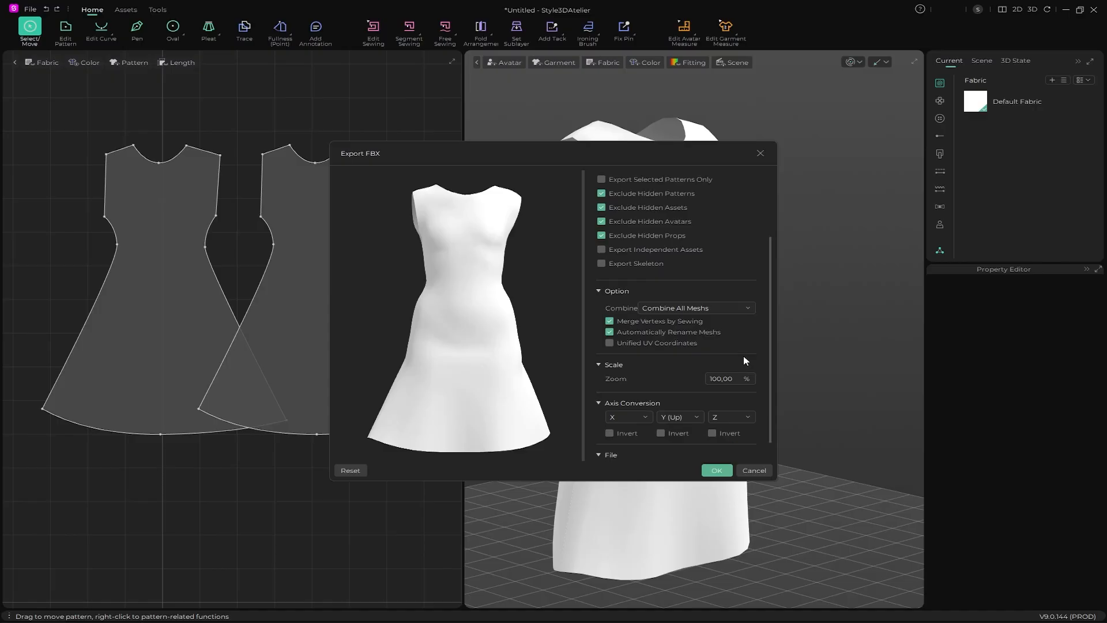
click(715, 471)
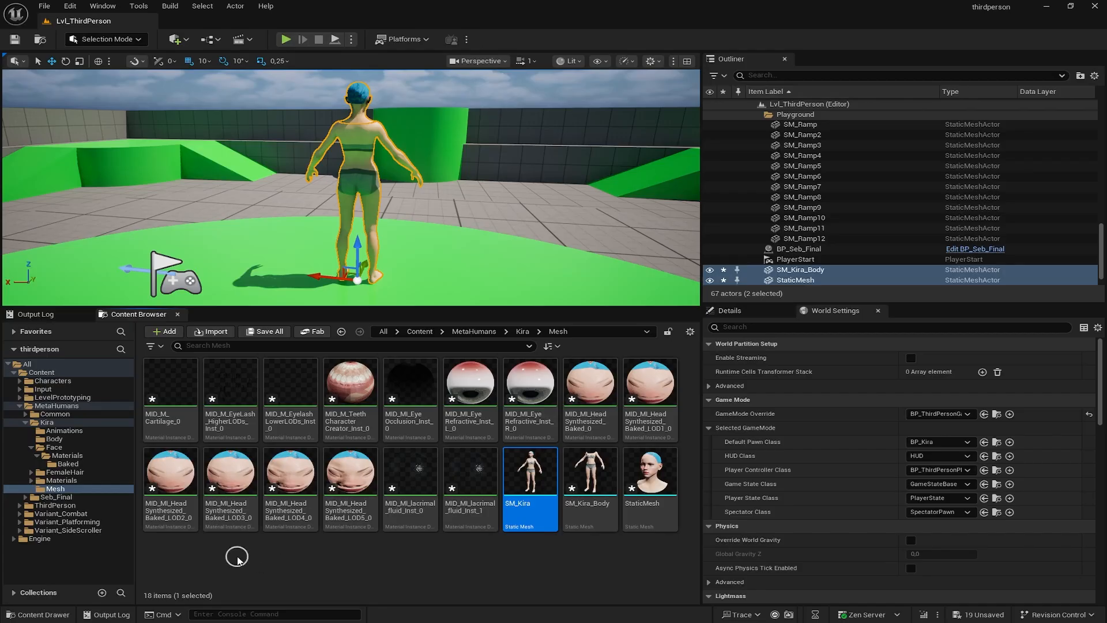
Switch to Unreal Engine and clear the asset selection in Kira's Mesh folder
click(237, 557)
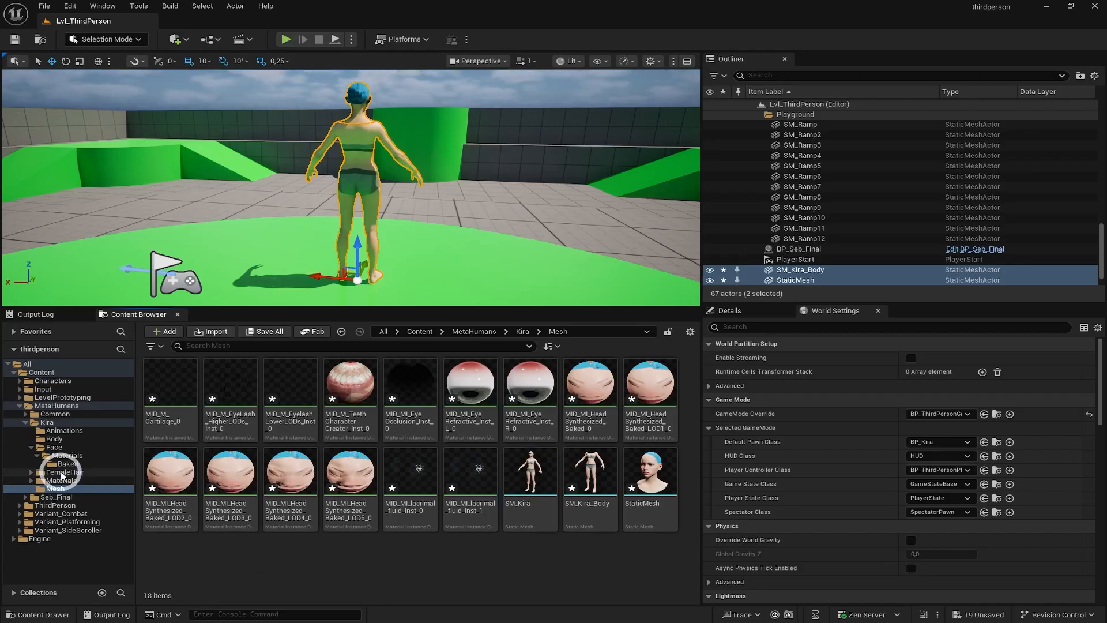
Create a new folder named Garment inside the MetaHumans/Kira content folder
click(49, 488)
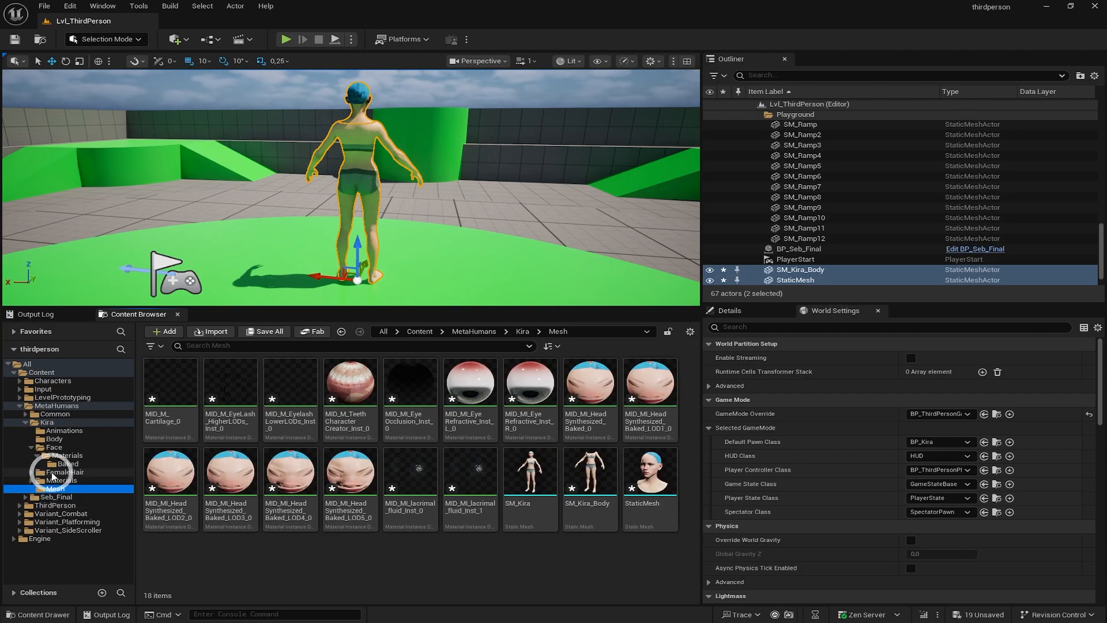
click(49, 472)
click(52, 480)
click(47, 422)
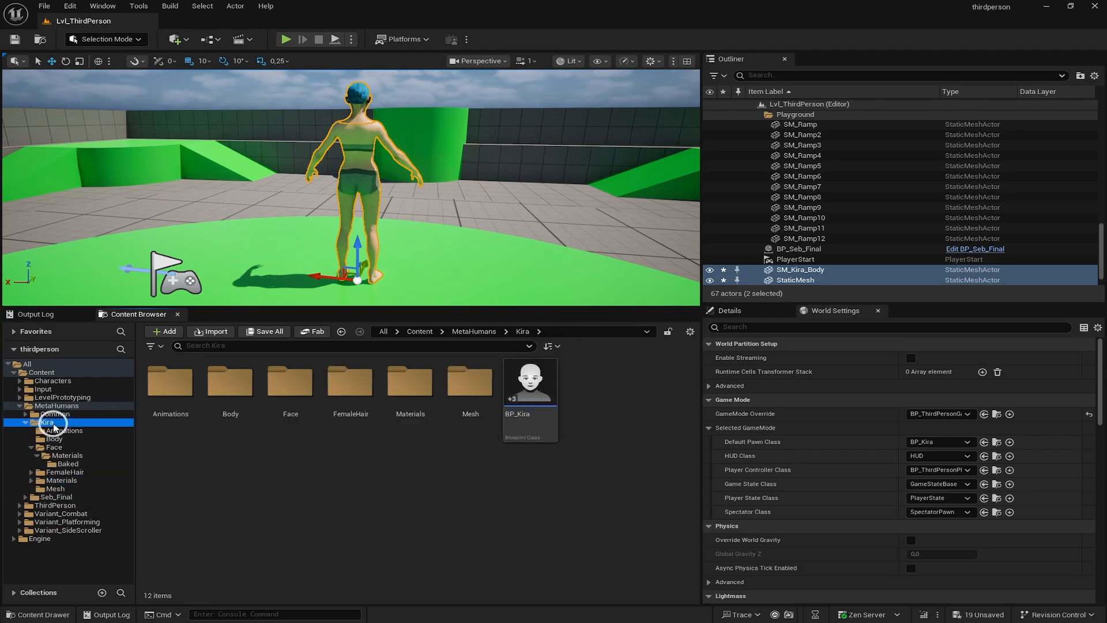
right_click(326, 461)
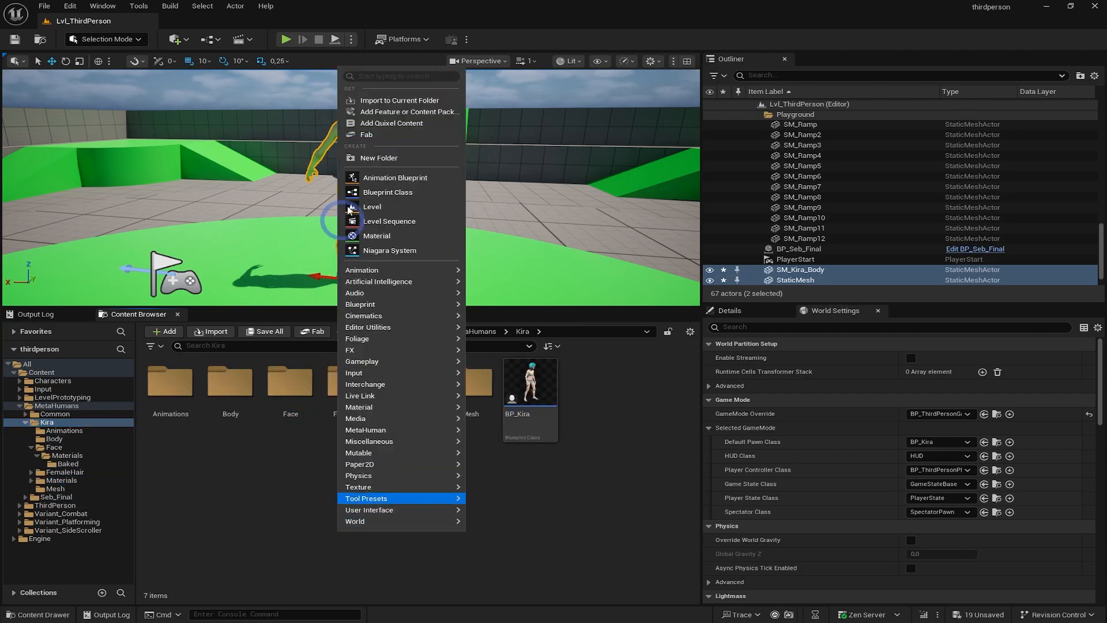
click(379, 158)
text(Garment)
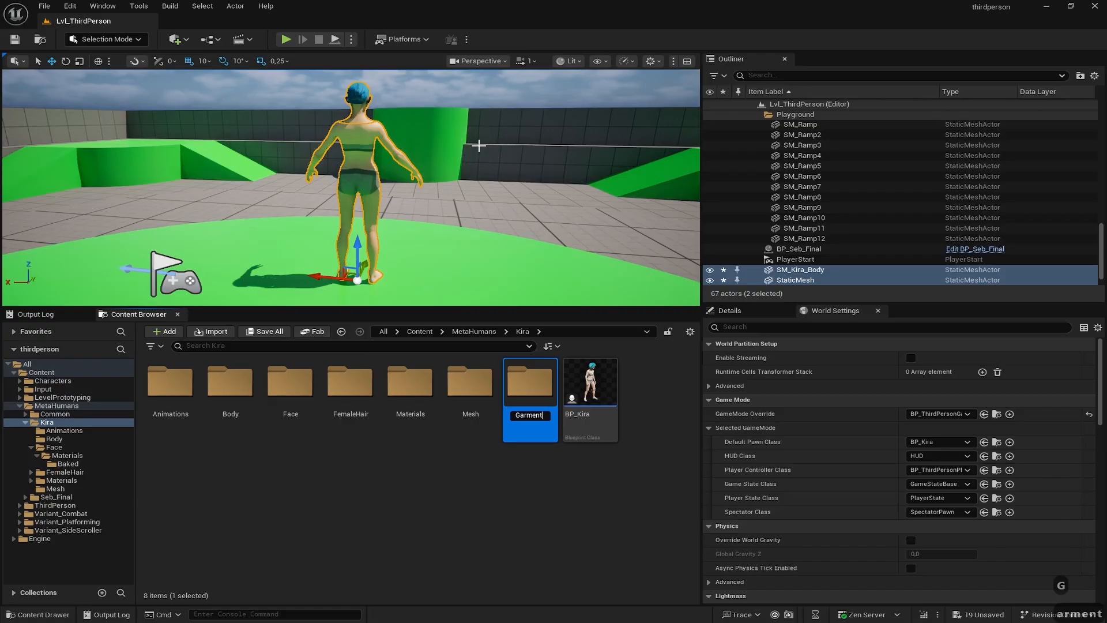
key(Return)
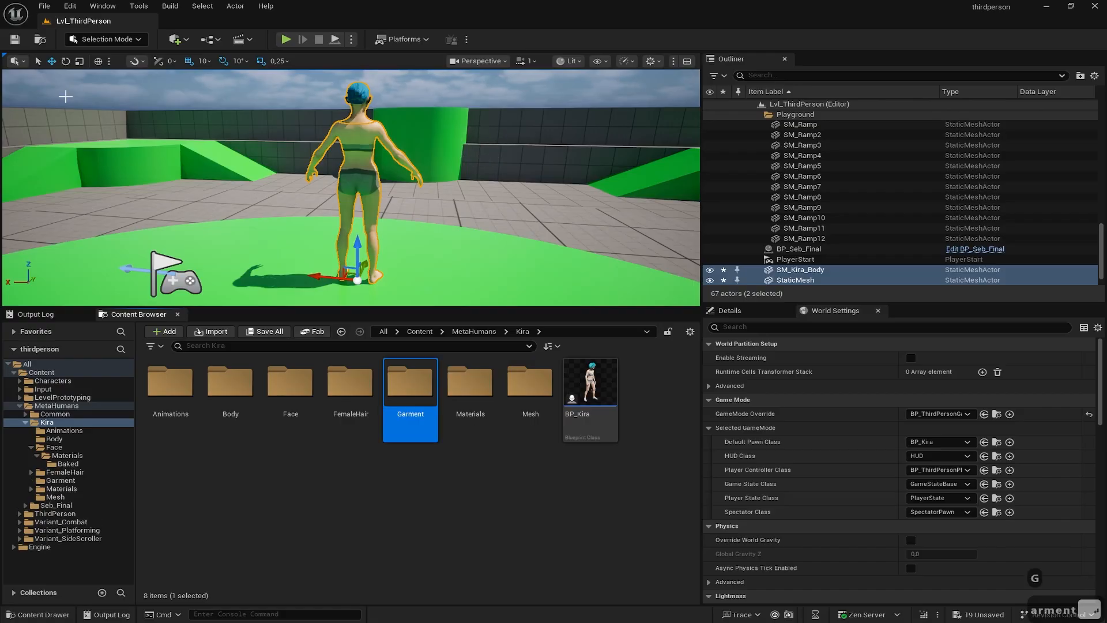
Import garment.fbx from D:/Temp/garment into the Garment folder with the default import settings
double_click(413, 375)
click(222, 330)
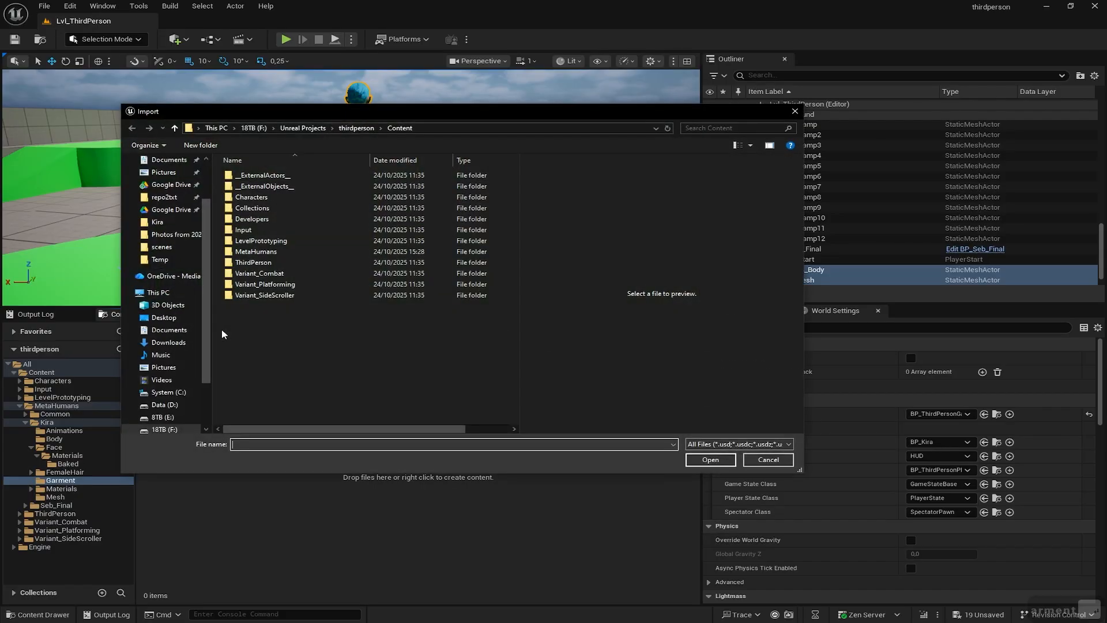
double_click(270, 211)
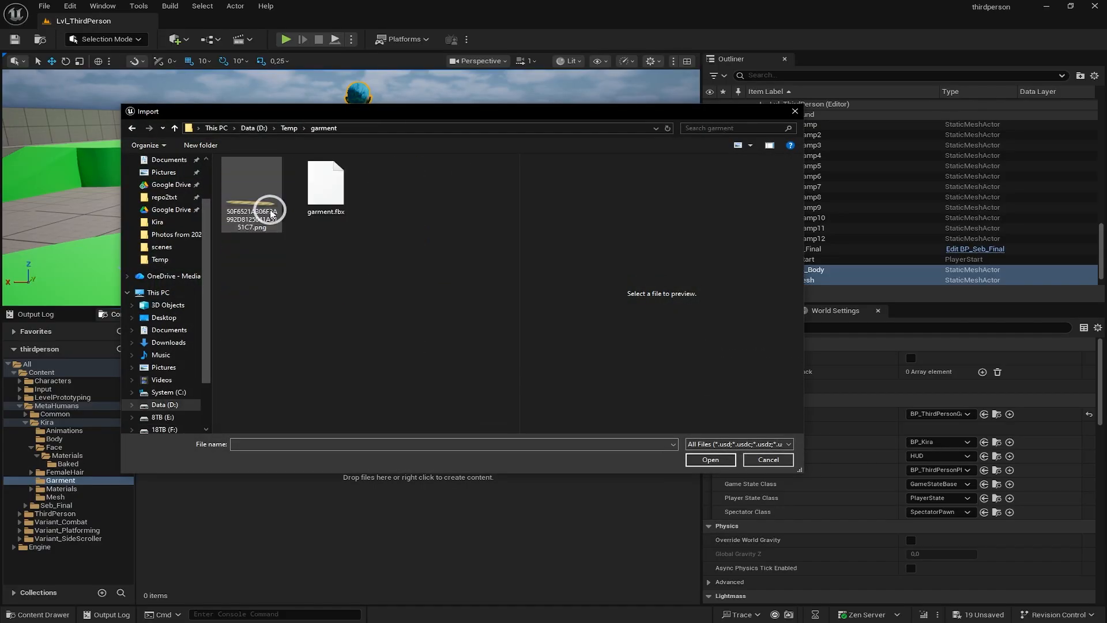
double_click(325, 185)
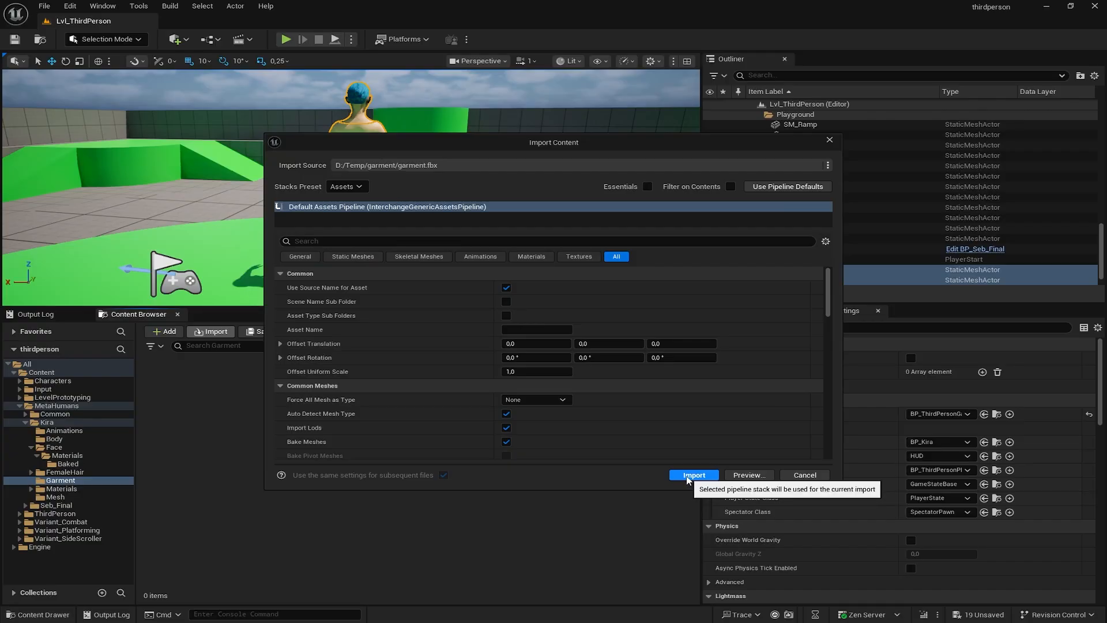
click(688, 479)
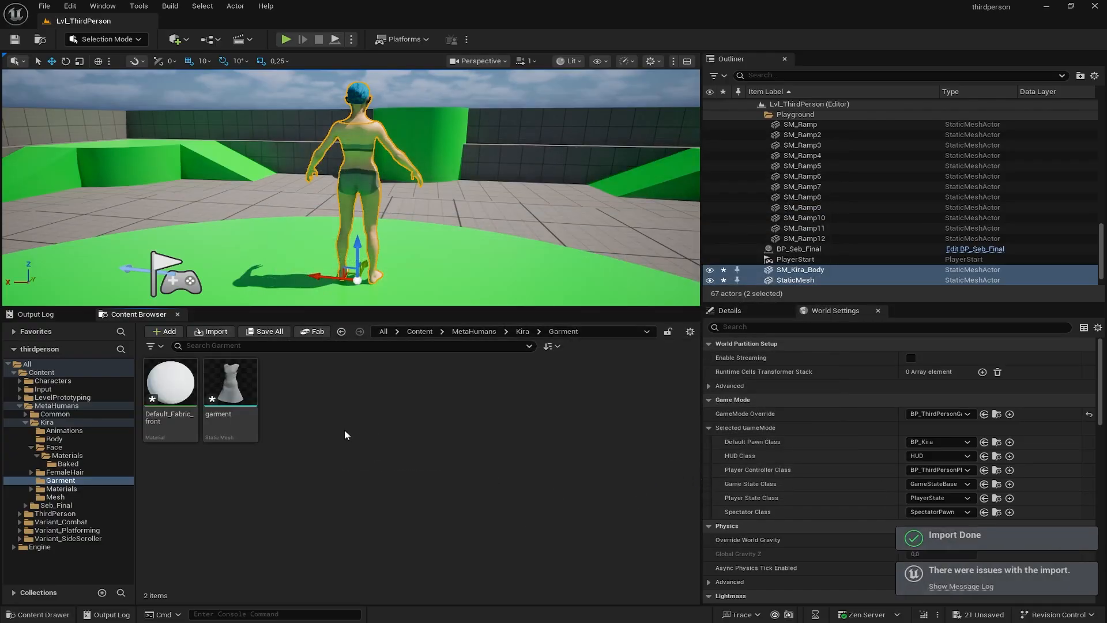
Set the Default_Fabric_front material's base colour constant to red (1.0, 0.022084, 0.049304), apply the change and close the material
click(178, 416)
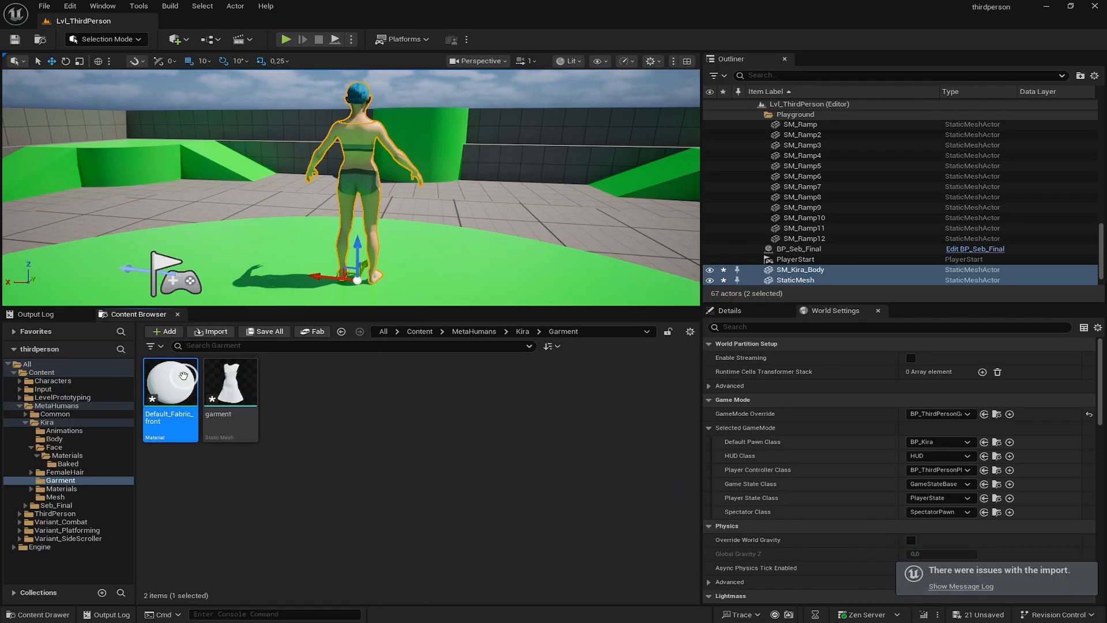
double_click(184, 376)
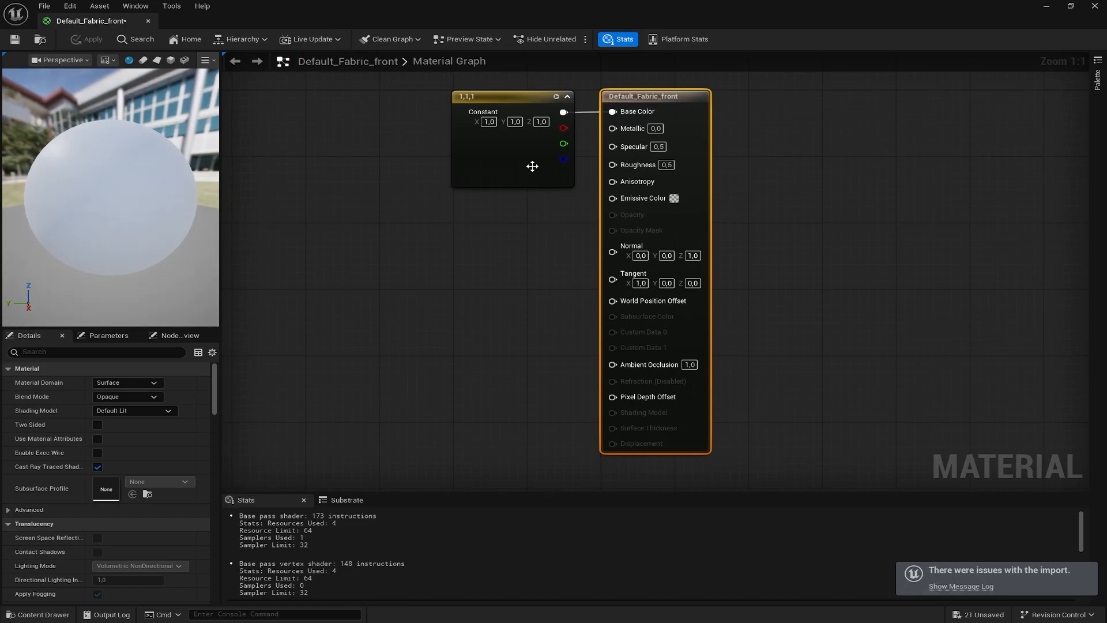
click(495, 158)
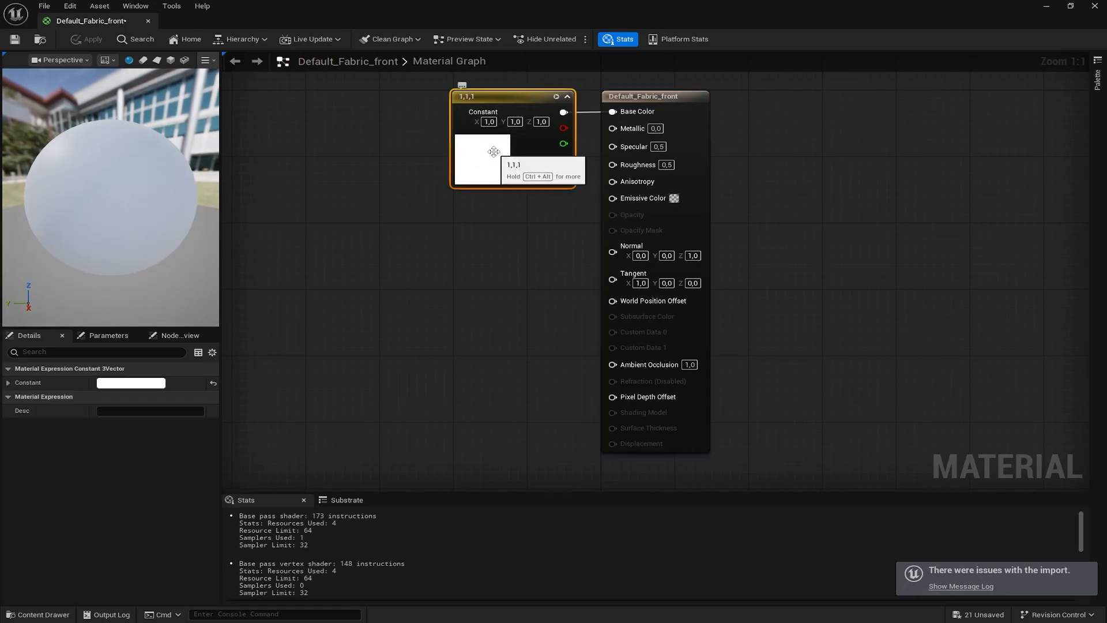
double_click(494, 152)
mouse_move(611, 213)
mouse_down()
mouse_move(603, 221)
mouse_move(663, 190)
mouse_move(617, 228)
mouse_up()
click(665, 385)
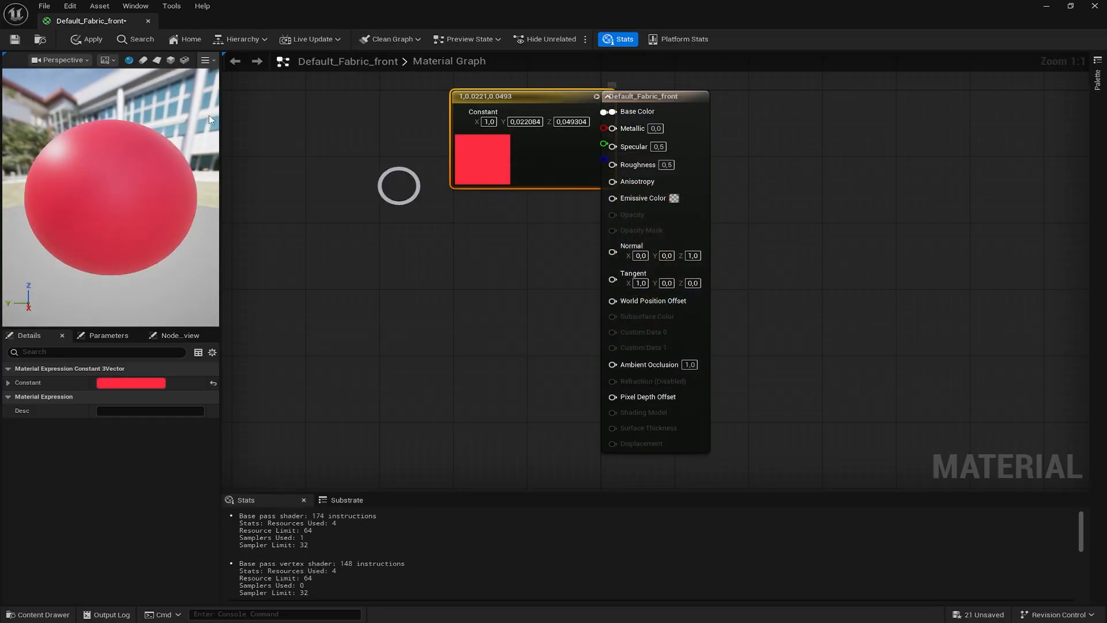
click(149, 21)
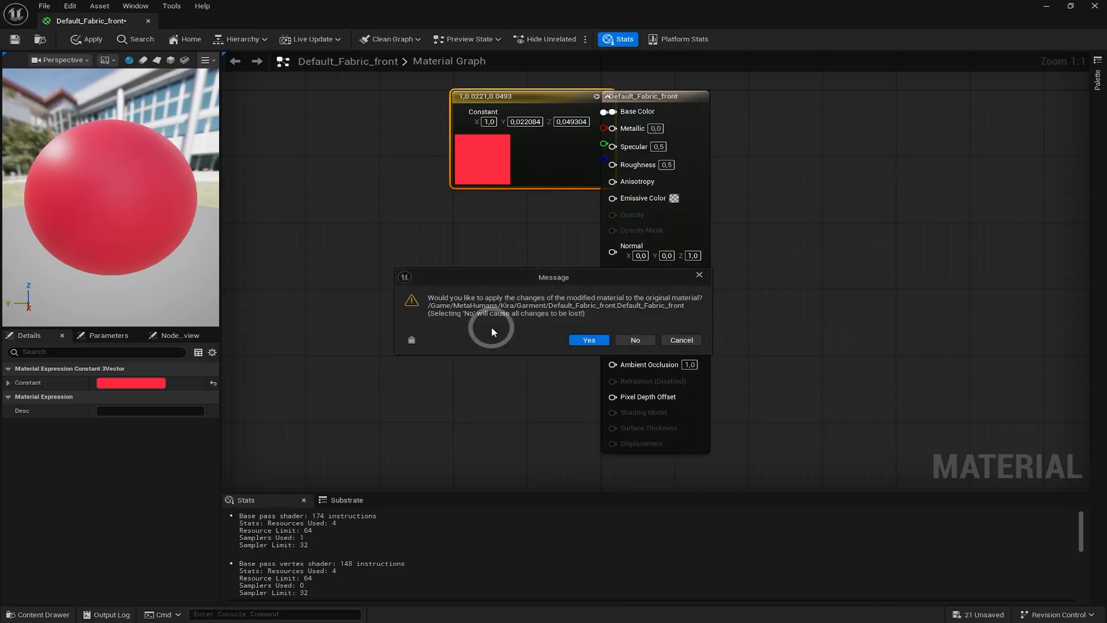
click(584, 340)
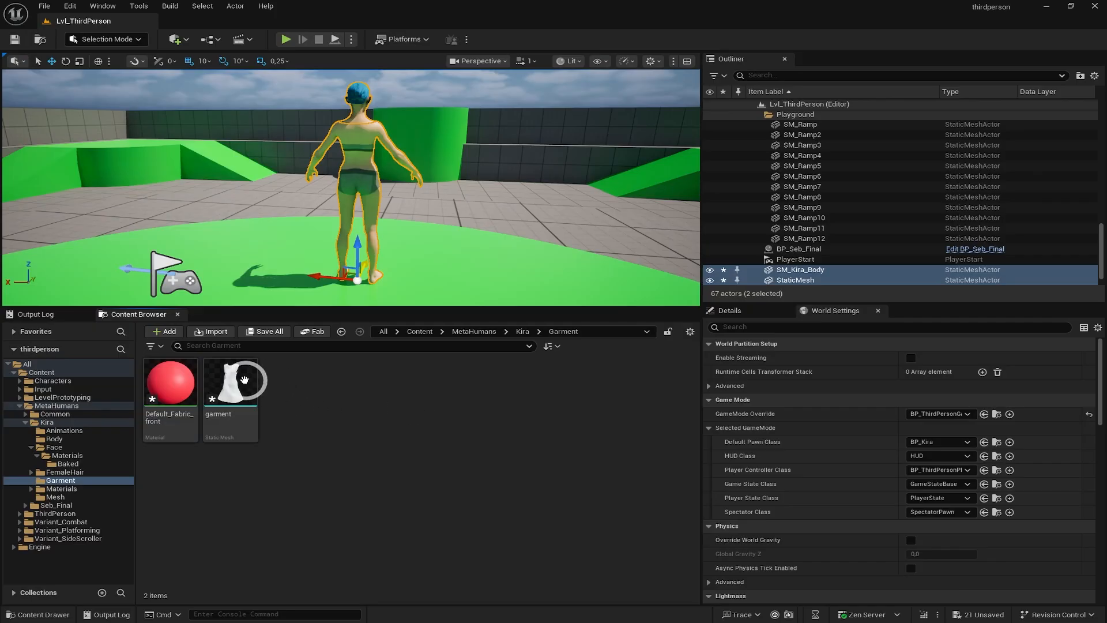
Delete the SM_Kira_Body and StaticMesh actors from the level
click(245, 379)
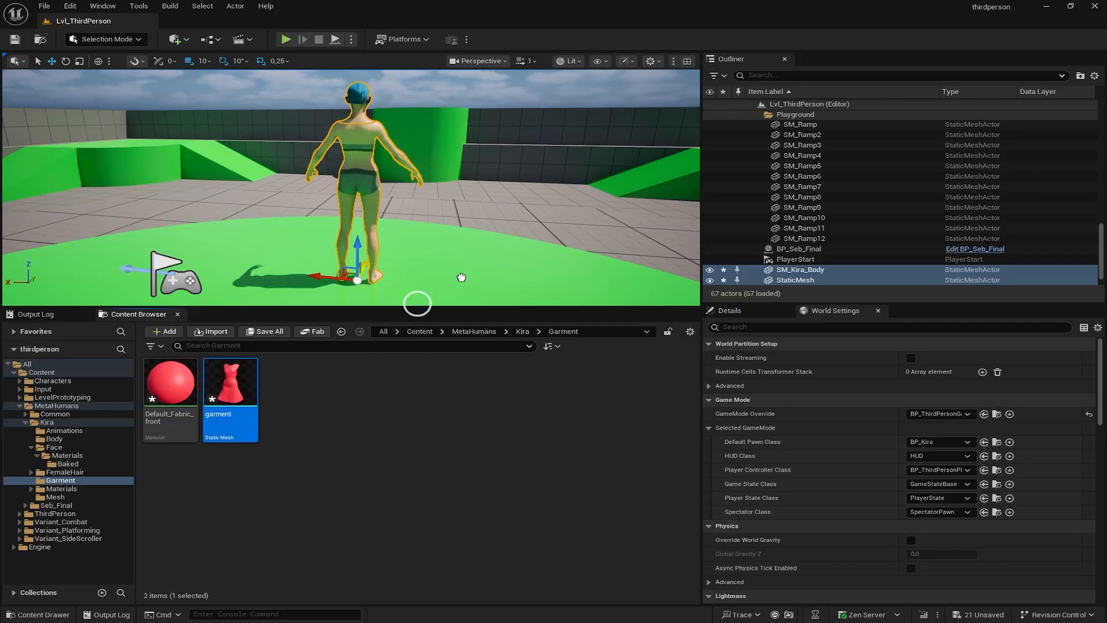
drag(462, 277, 399, 435)
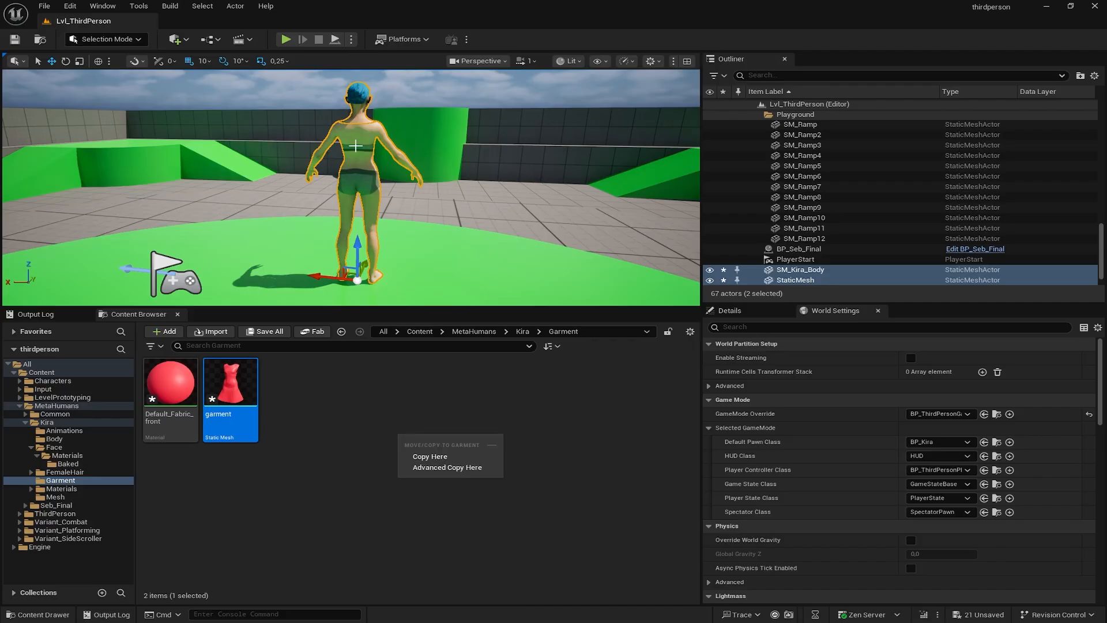
click(367, 166)
key(Delete)
key(Delete)
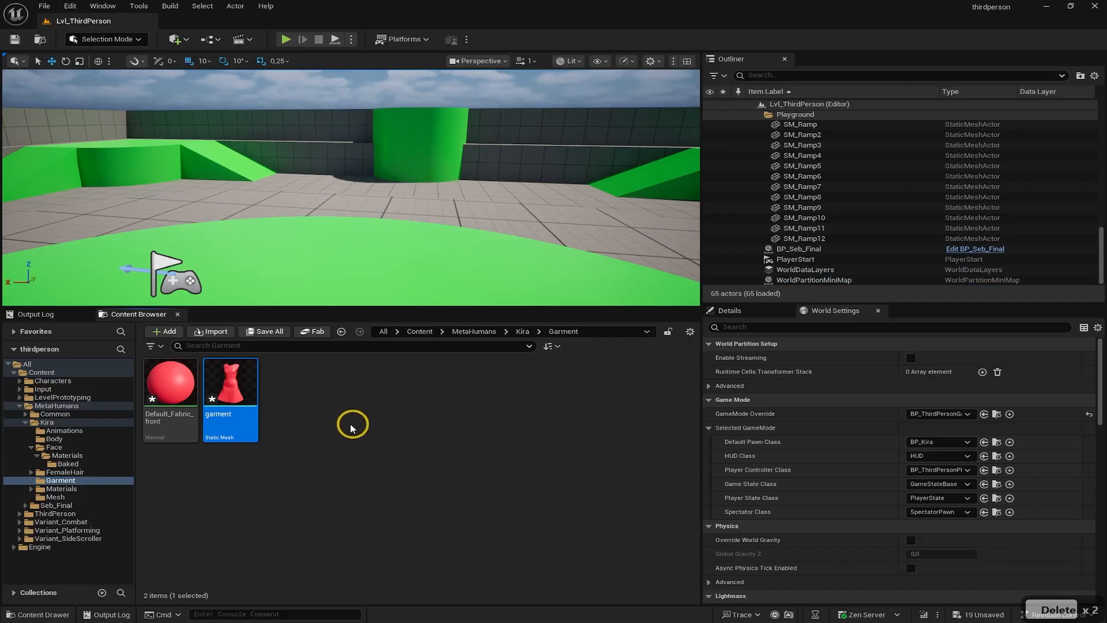
key(alt)
right_click(253, 376)
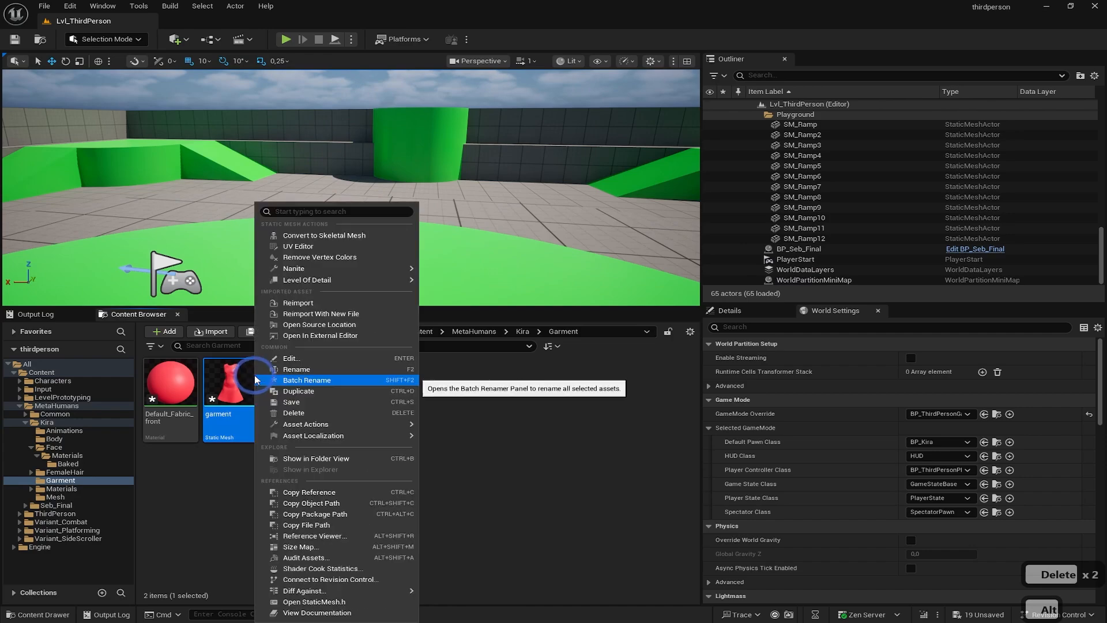
click(557, 434)
click(282, 388)
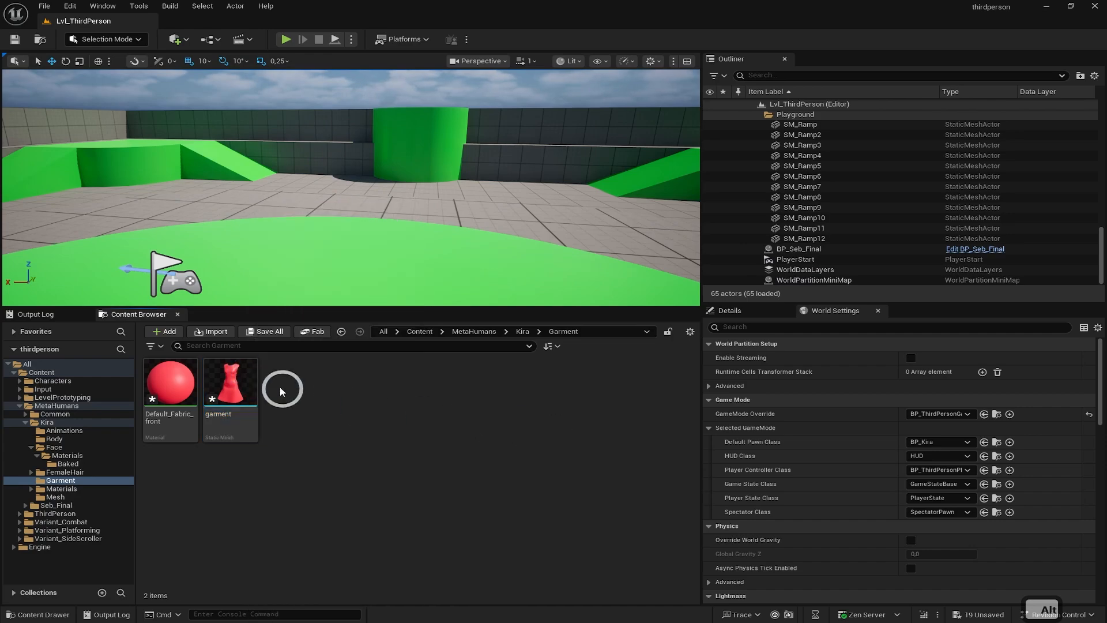
Search the plugins for "cloth" to check which Chaos Cloth and Outfit plugins are enabled, and close the plugin list
click(102, 5)
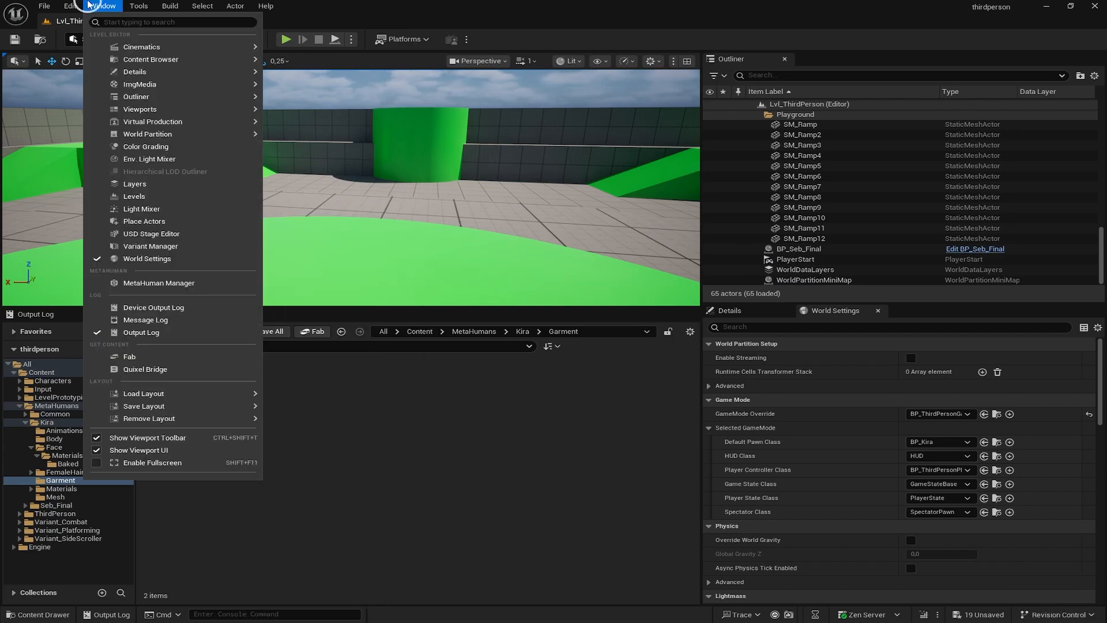
click(110, 178)
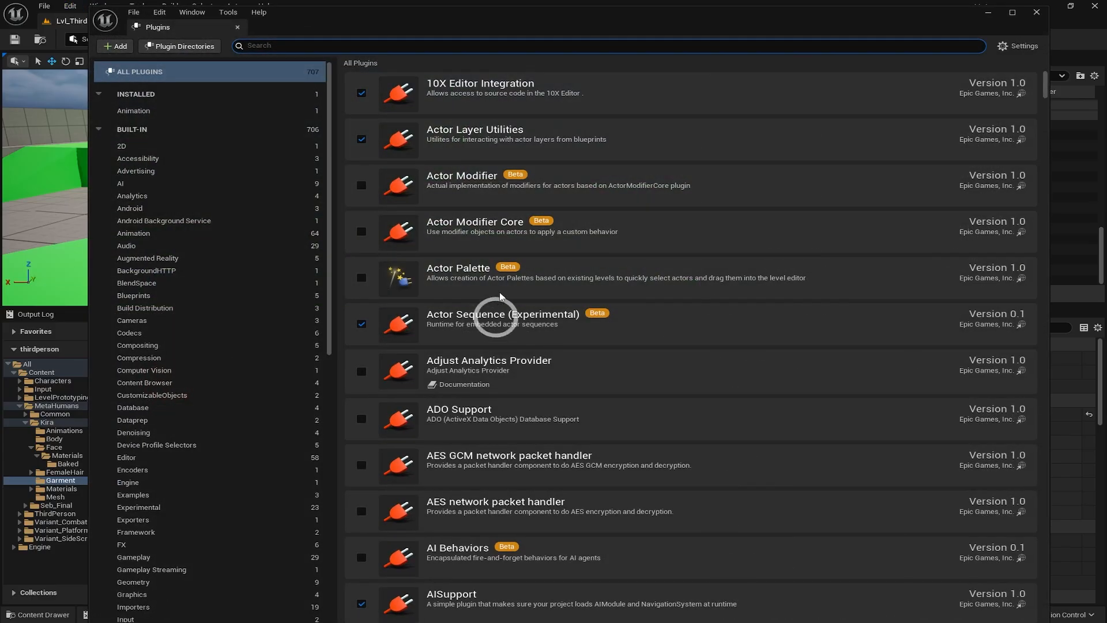
click(380, 48)
text(cloth)
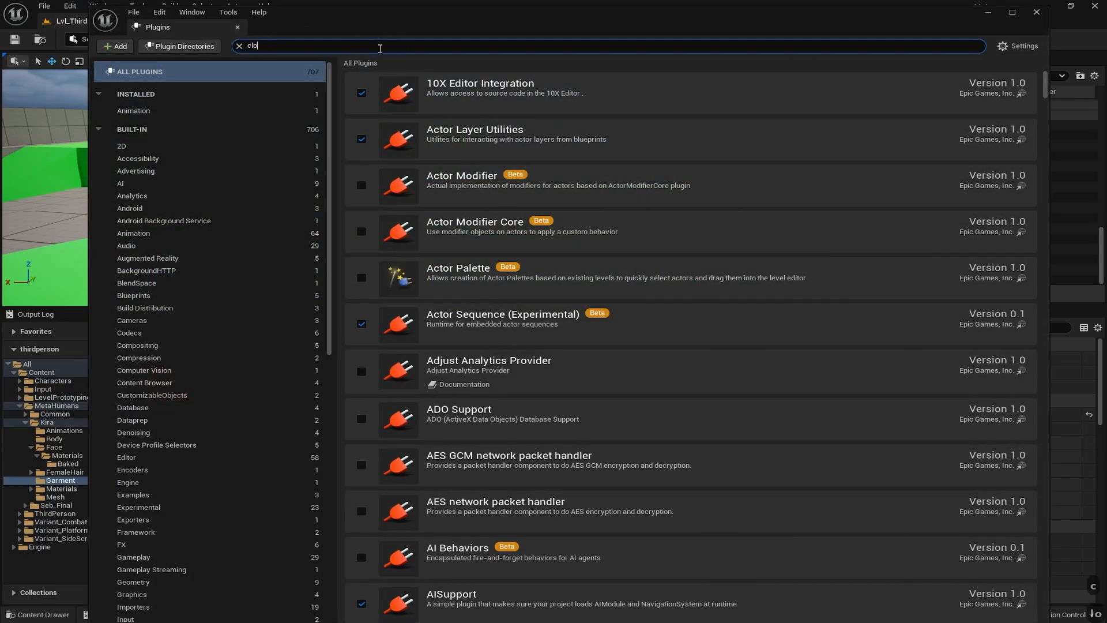
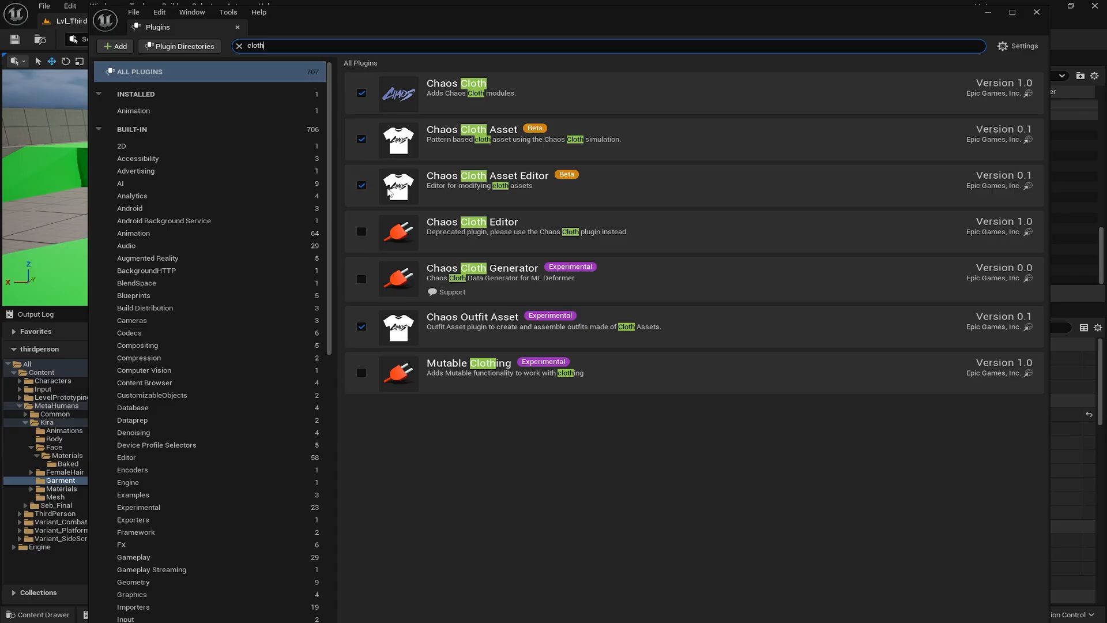
click(1036, 12)
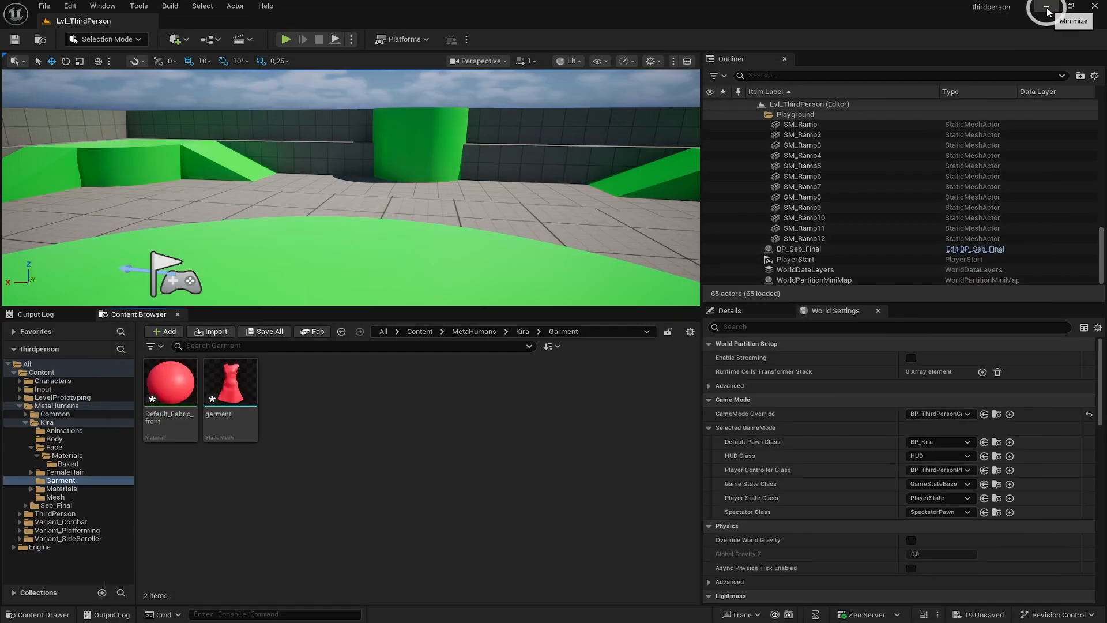
Create a Chaos cloth asset named CA_Dress in the Garment folder
right_click(309, 390)
mouse_move(310, 385)
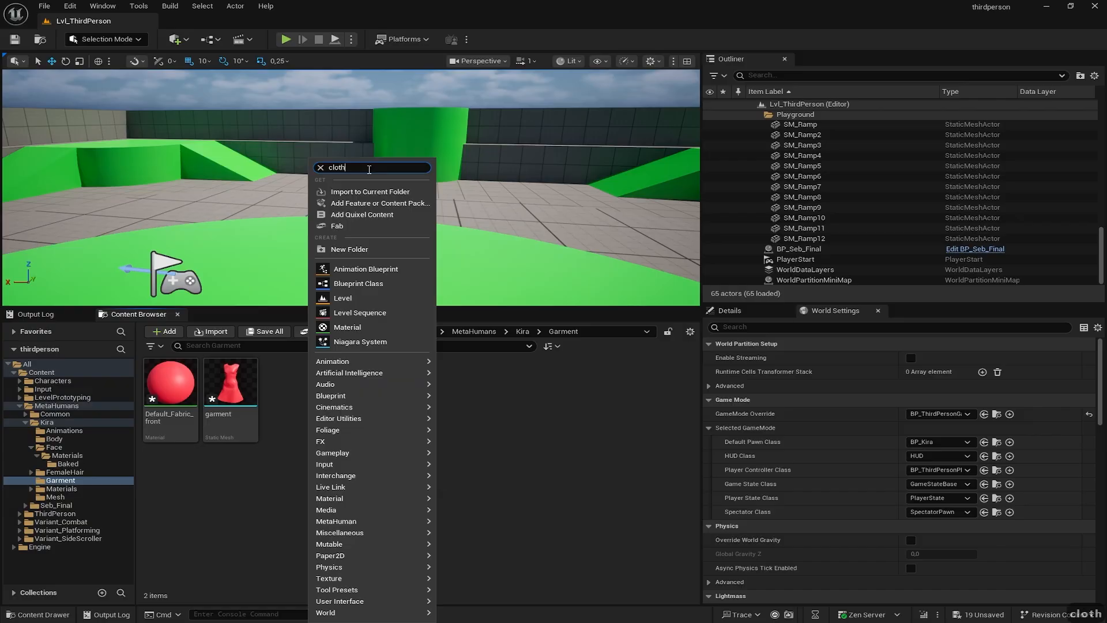
click(322, 190)
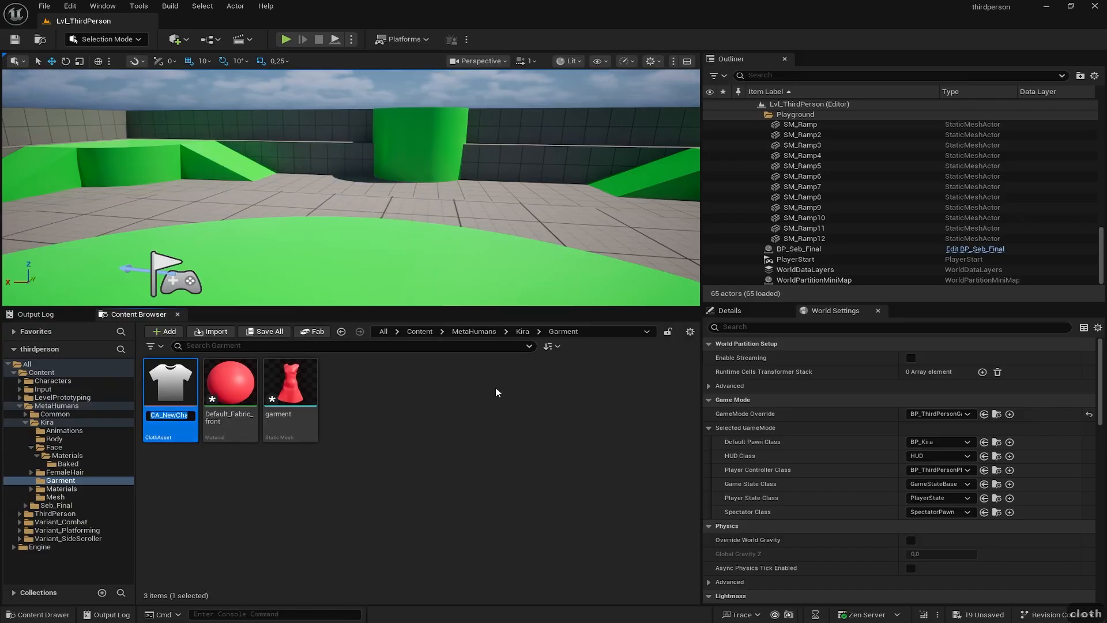
text(CA)
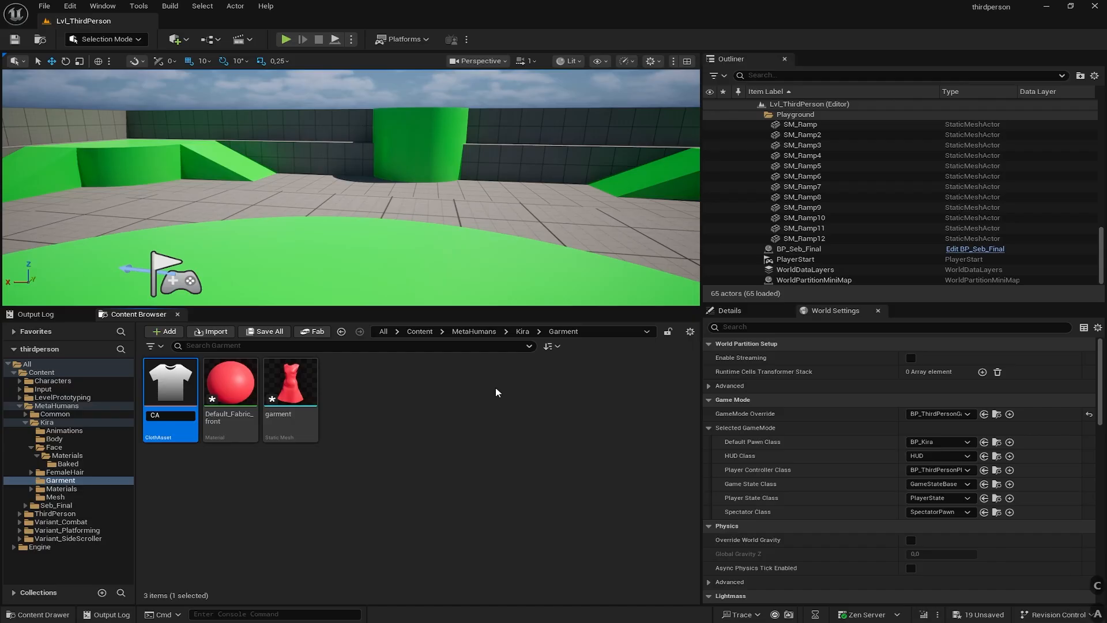
text(_Dress)
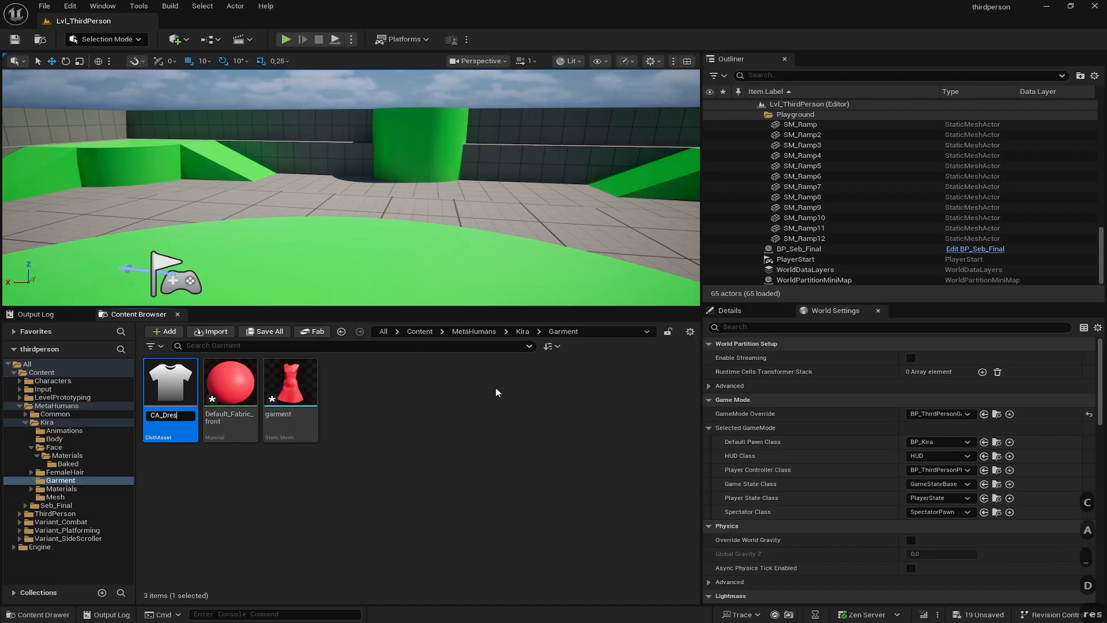
key(Return)
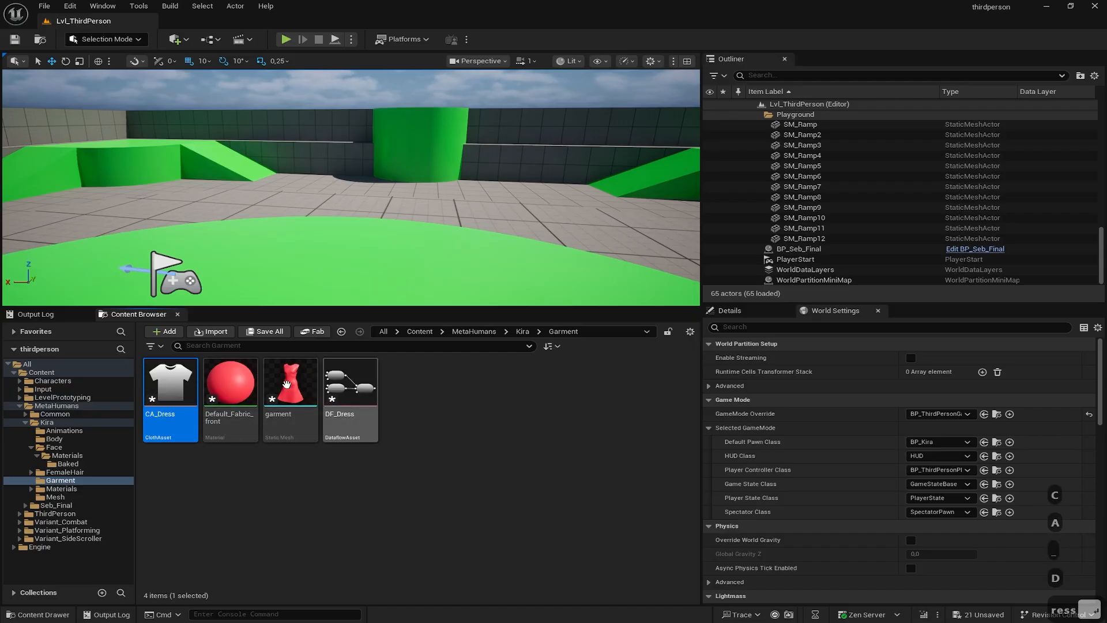
click(371, 461)
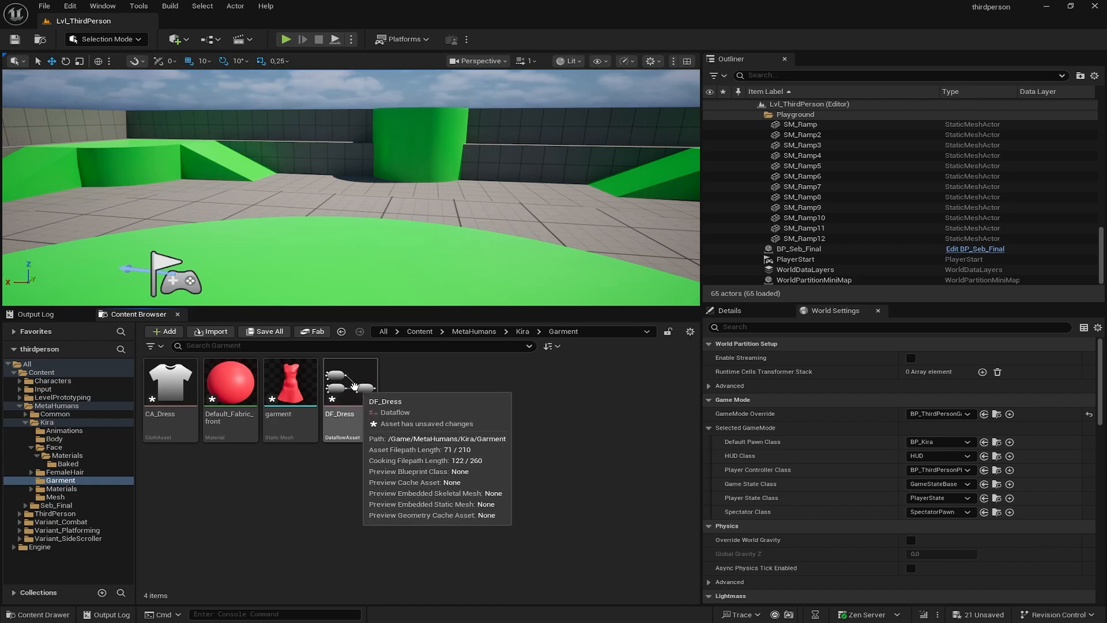
Open the CA_Dress cloth asset and examine its Dataflow graph, from the USDImport and TransferSkinWeights nodes through the MaxDistance and simulation nodes
double_click(171, 382)
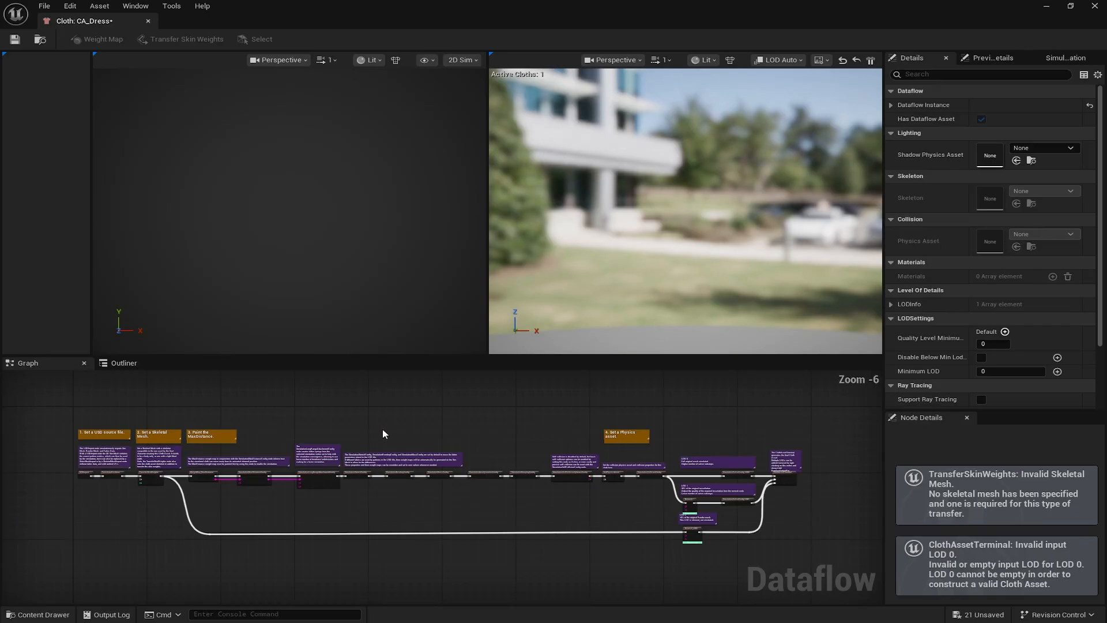
scroll(111, 448, up, 4)
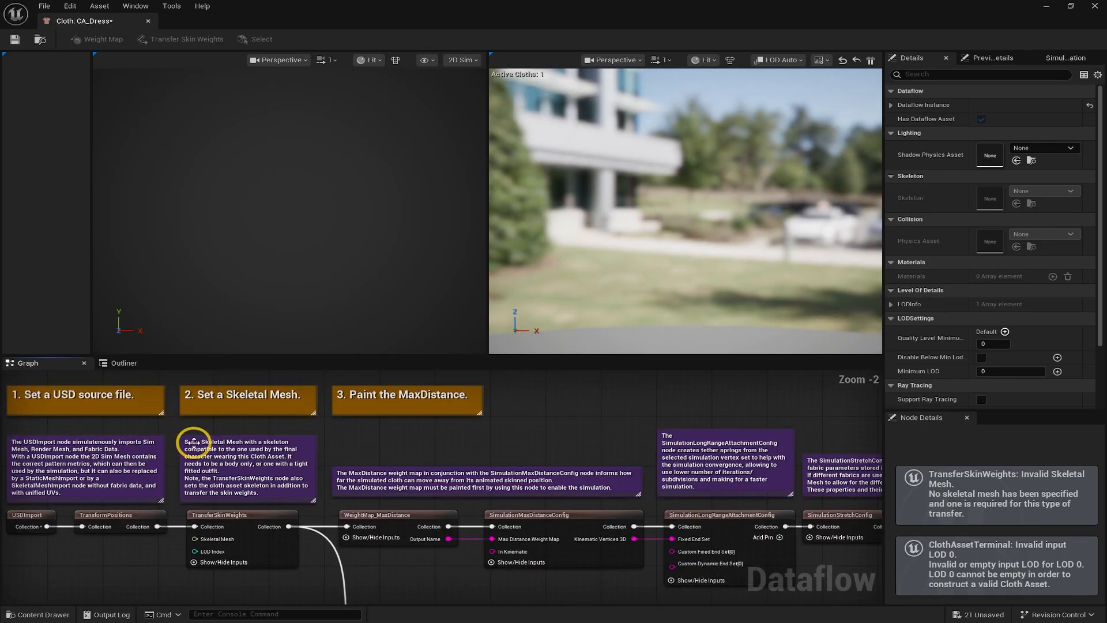
right_drag(195, 444, 306, 421)
scroll(306, 421, down, 4)
right_drag(557, 434, 415, 422)
scroll(416, 423, down, 1)
scroll(61, 436, up, 3)
scroll(210, 418, up, 2)
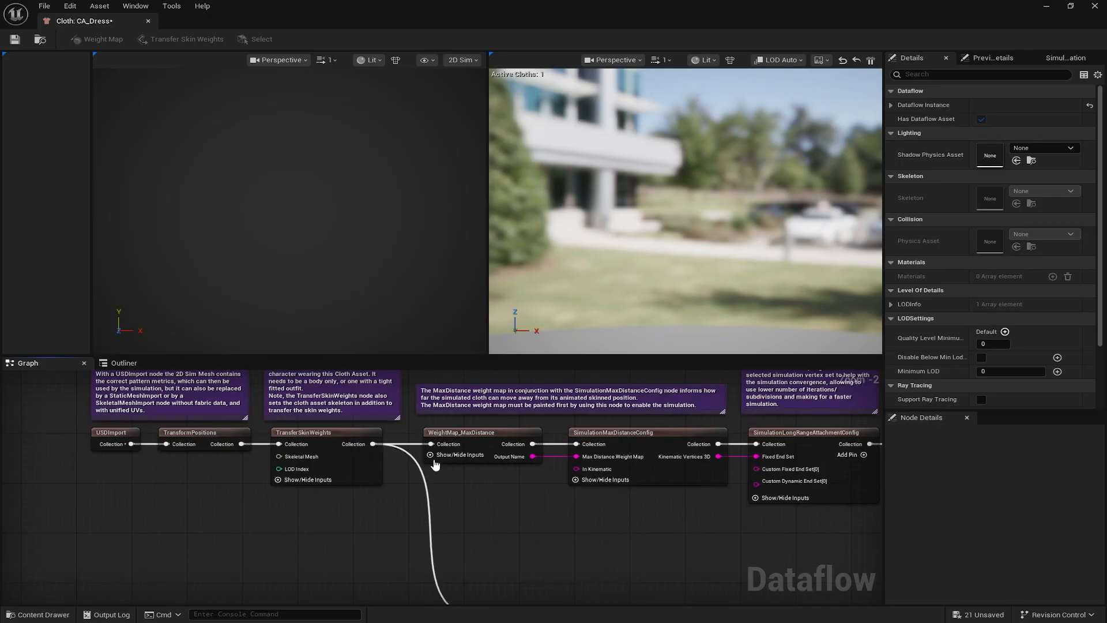
scroll(103, 412, up, 2)
right_drag(103, 413, 171, 517)
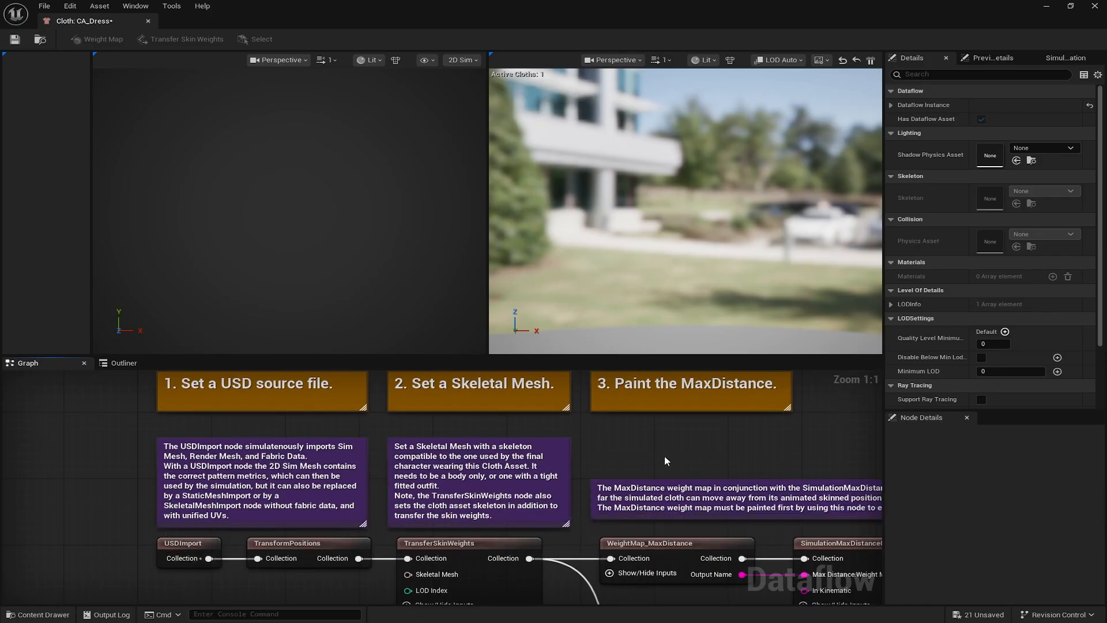
Delete all the template nodes and comments from the CA_Dress Dataflow graph
scroll(672, 452, down, 4)
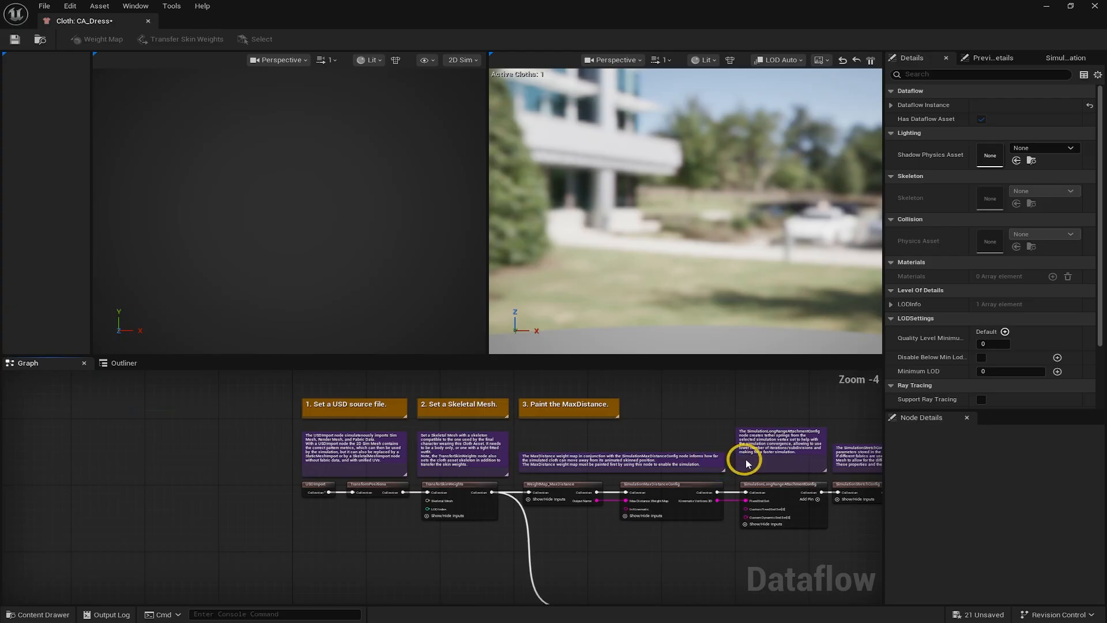
right_drag(740, 456, 413, 408)
right_drag(570, 424, 203, 420)
right_drag(594, 443, 266, 403)
scroll(267, 402, down, 2)
scroll(266, 402, down, 2)
right_drag(123, 413, 362, 453)
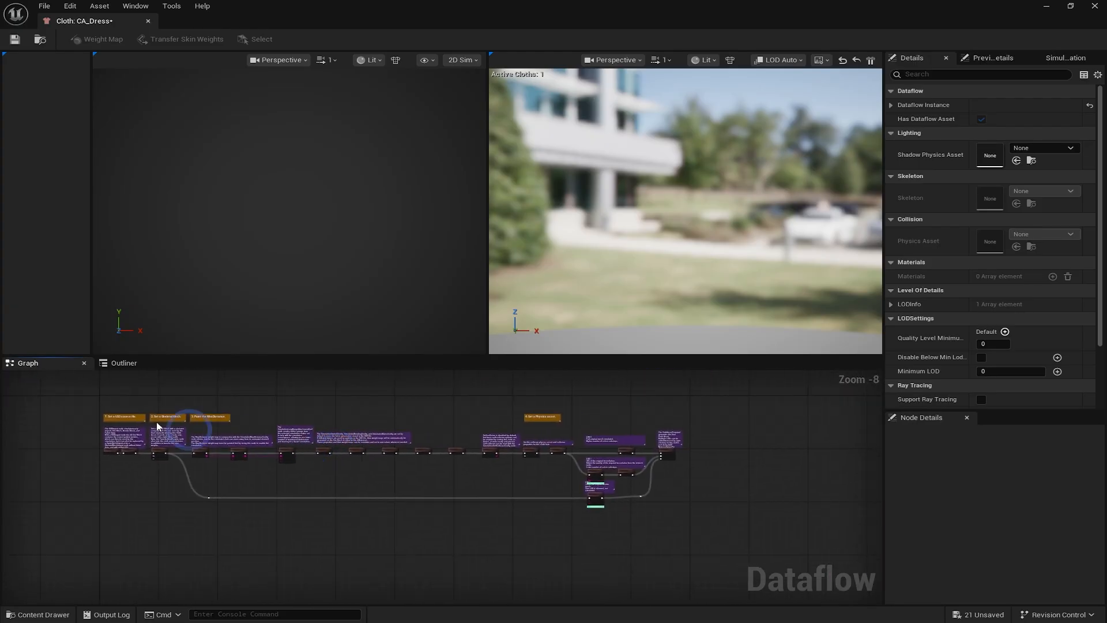
drag(72, 393, 712, 537)
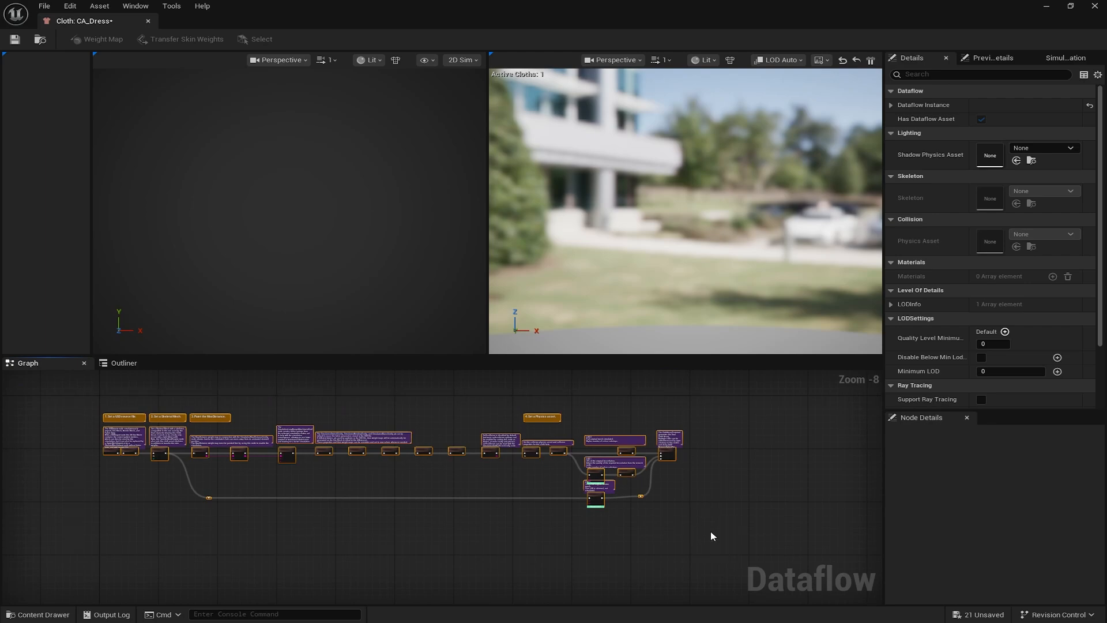
key(Delete)
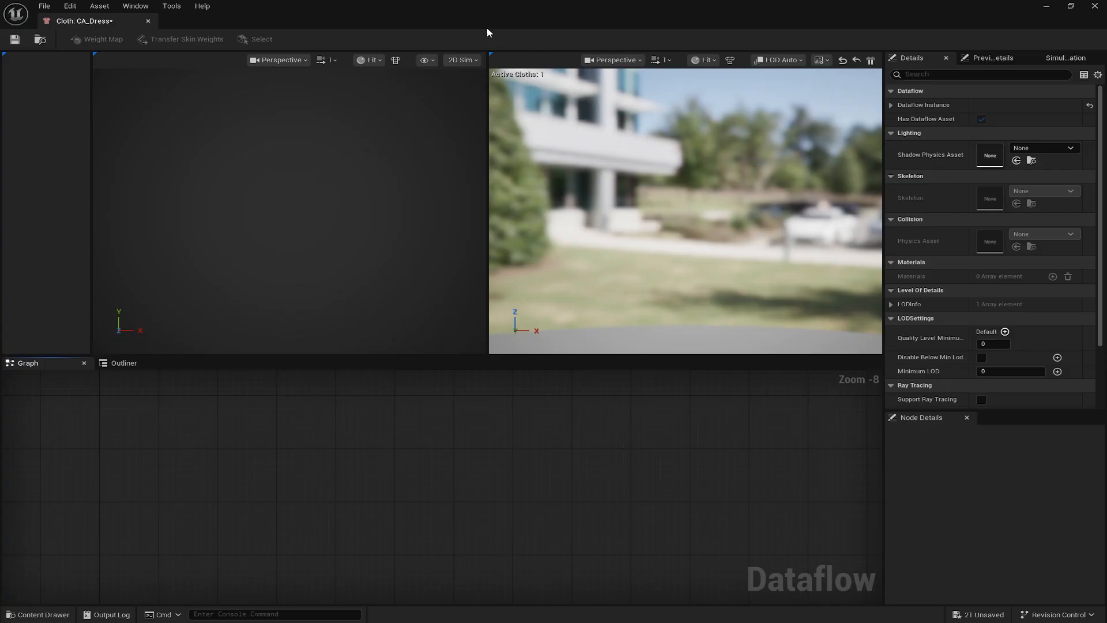
Shrink the cloth editor window to expose the Garment folder and add its garment static mesh to the empty graph as a node
drag(507, 6, 702, 54)
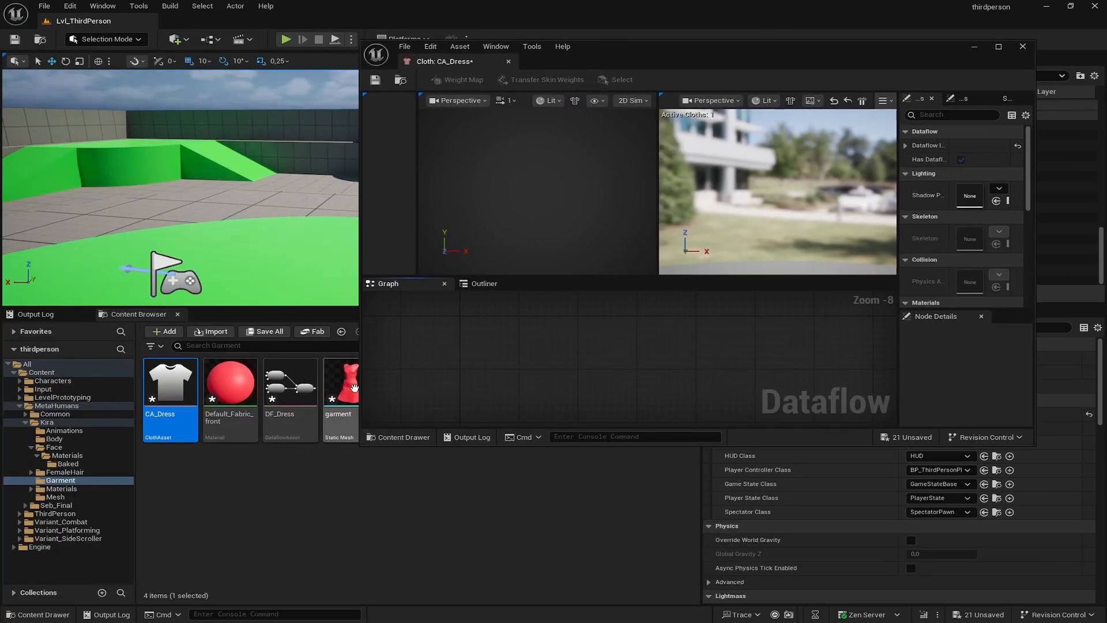
drag(347, 385, 471, 357)
scroll(496, 358, up, 8)
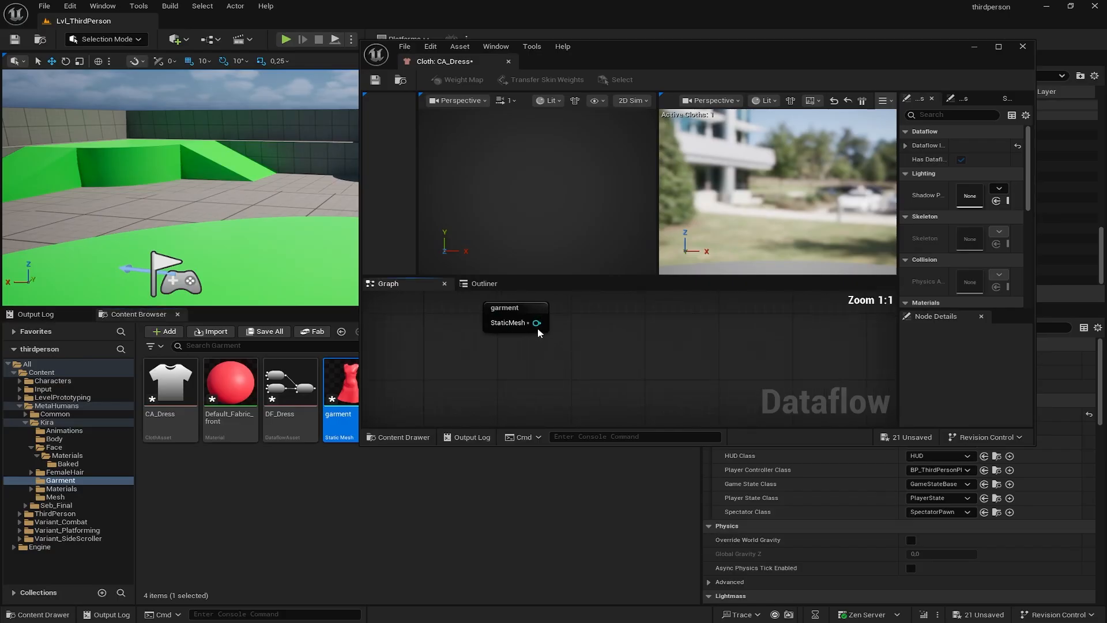
drag(527, 317, 470, 313)
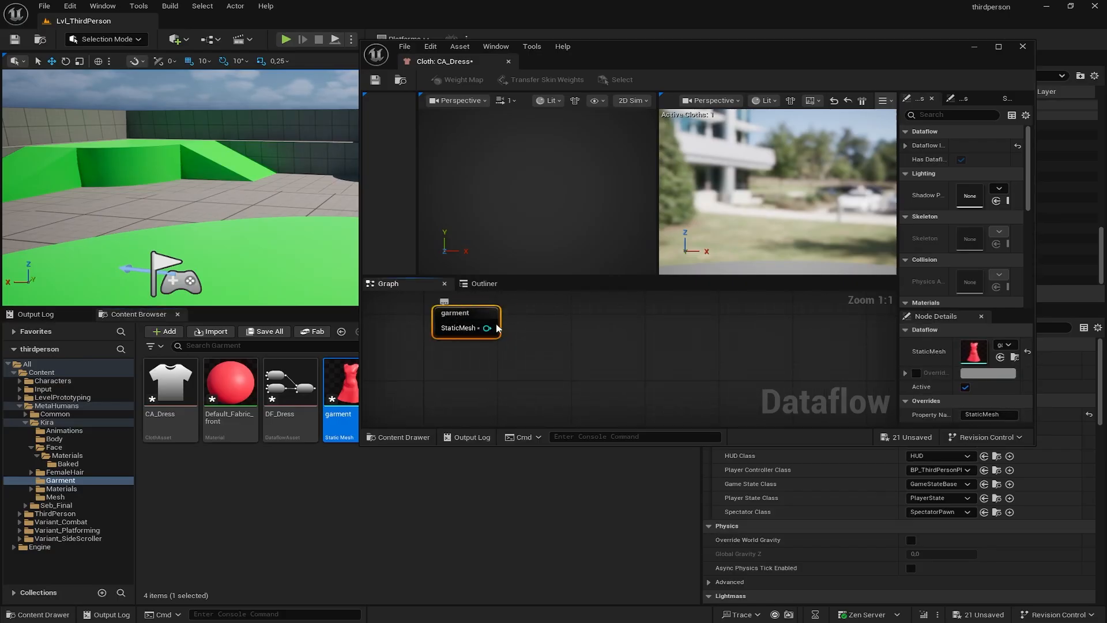
Add a StaticMeshImport node fed by the garment node's StaticMesh output
drag(495, 330, 563, 311)
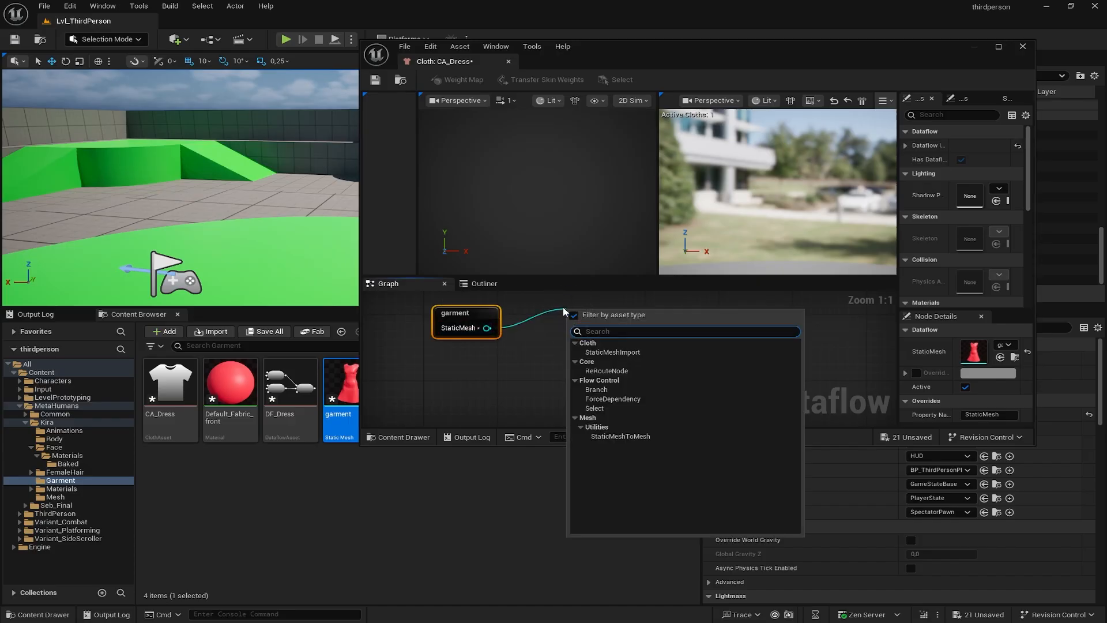
text(stati)
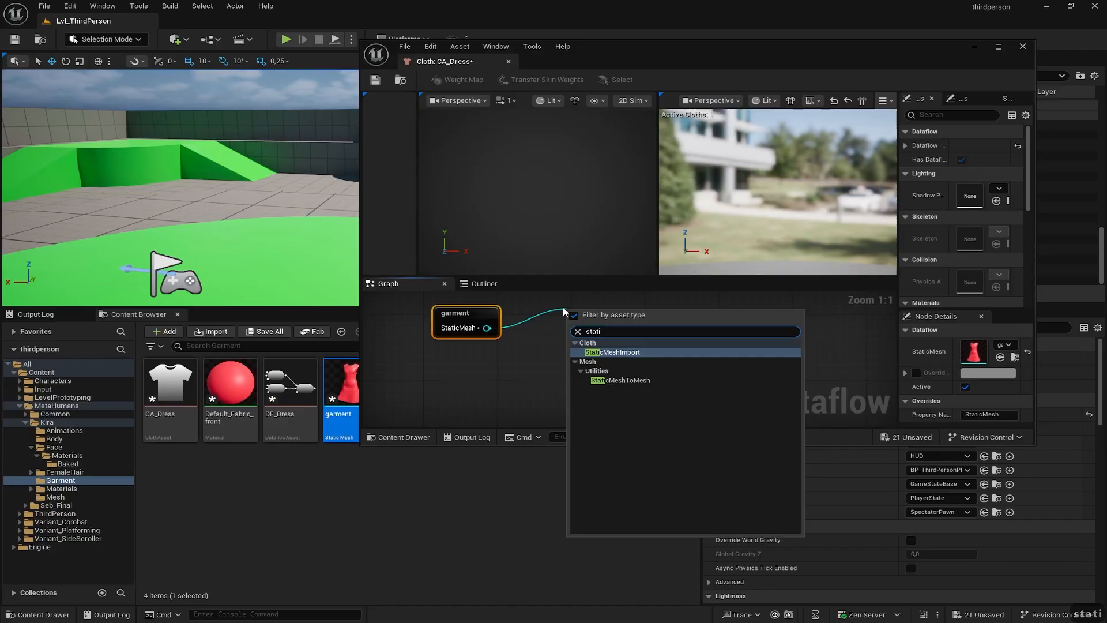
click(616, 353)
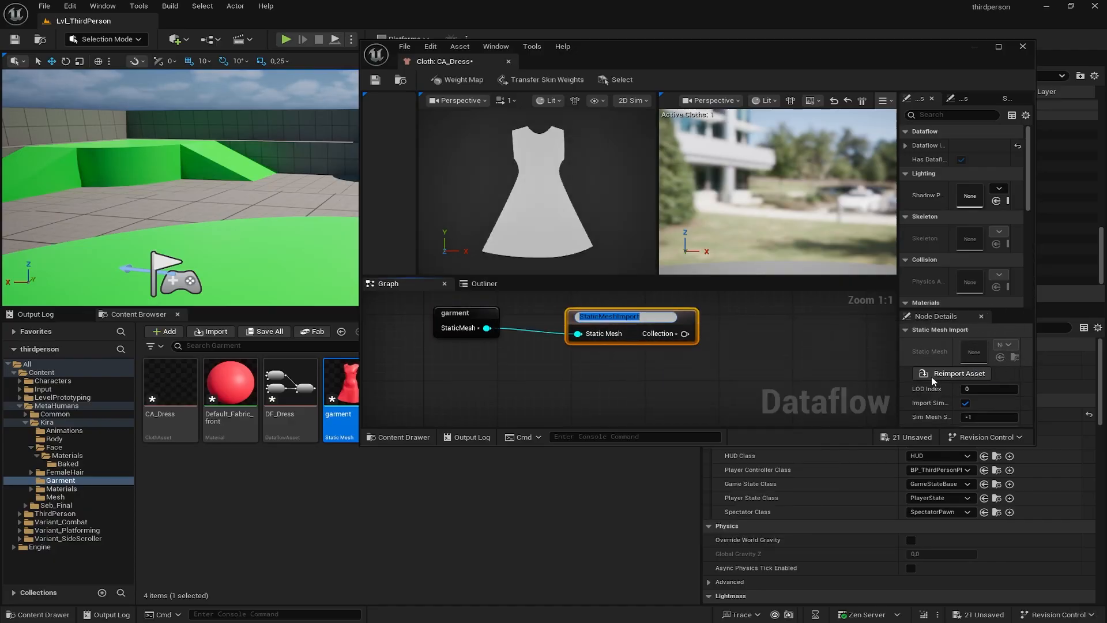
click(801, 382)
click(663, 326)
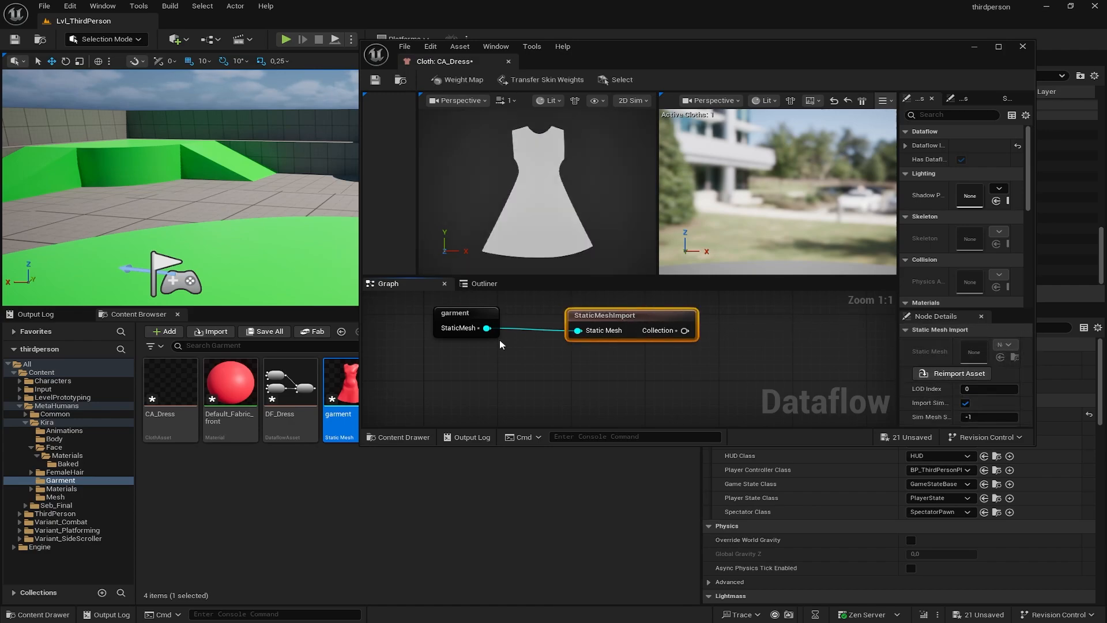
Delete the separate garment node, assign the garment mesh directly as the StaticMeshImport node's static mesh, and maximize the cloth editor
drag(459, 311, 440, 328)
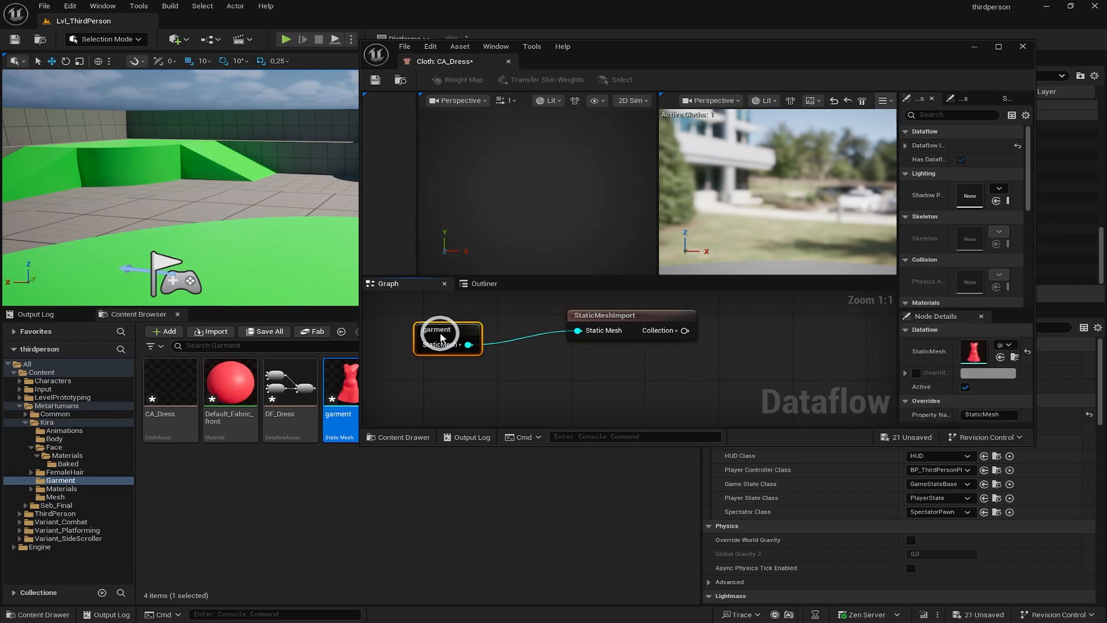
click(582, 321)
click(433, 329)
key(Delete)
drag(629, 319, 549, 333)
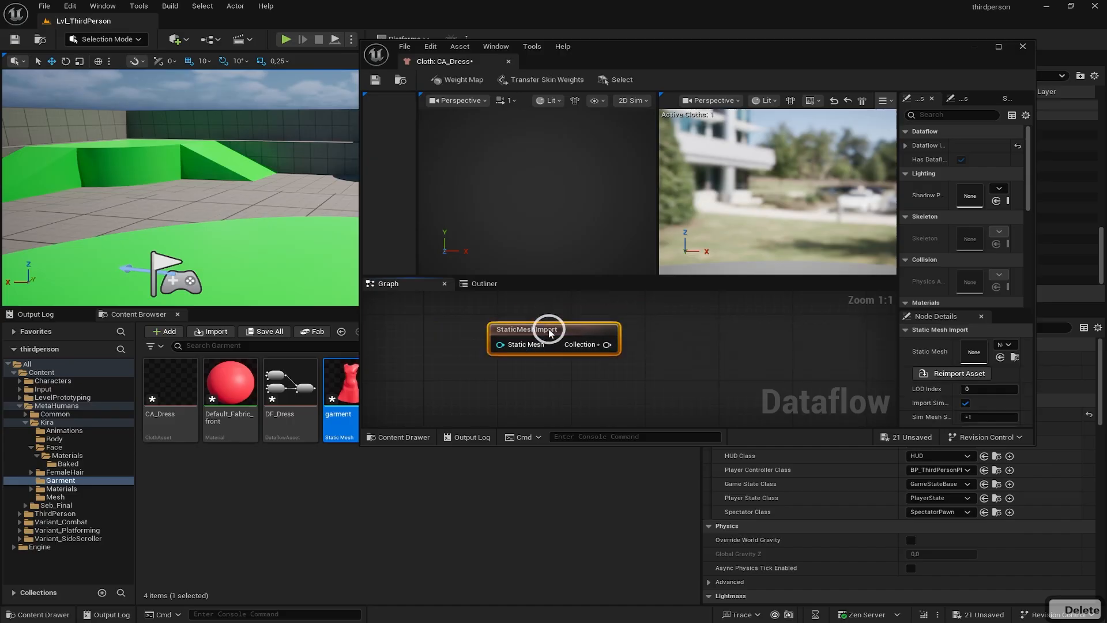
click(1016, 344)
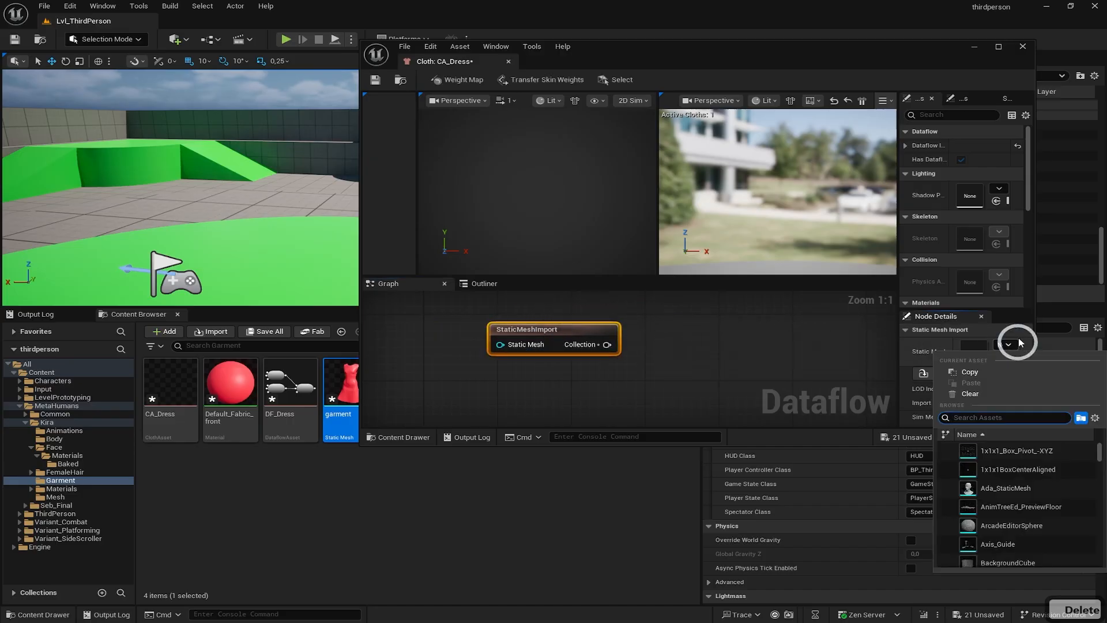
drag(340, 398, 979, 340)
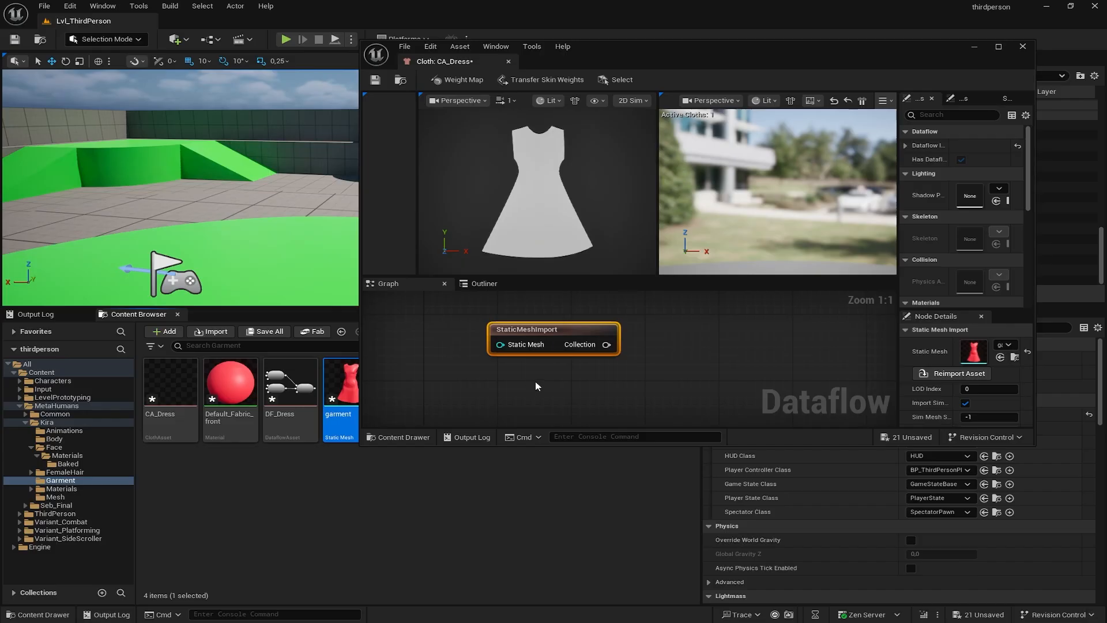
double_click(935, 53)
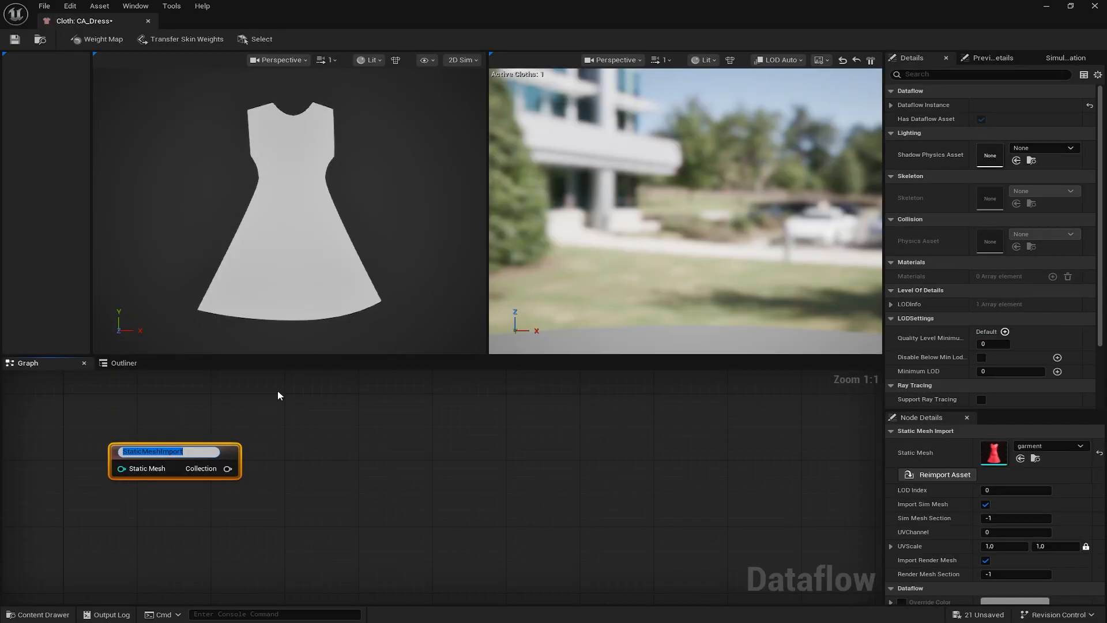
click(272, 501)
Add a TransferSkinWeights node connected to the StaticMeshImport node's Collection output
drag(181, 455, 321, 444)
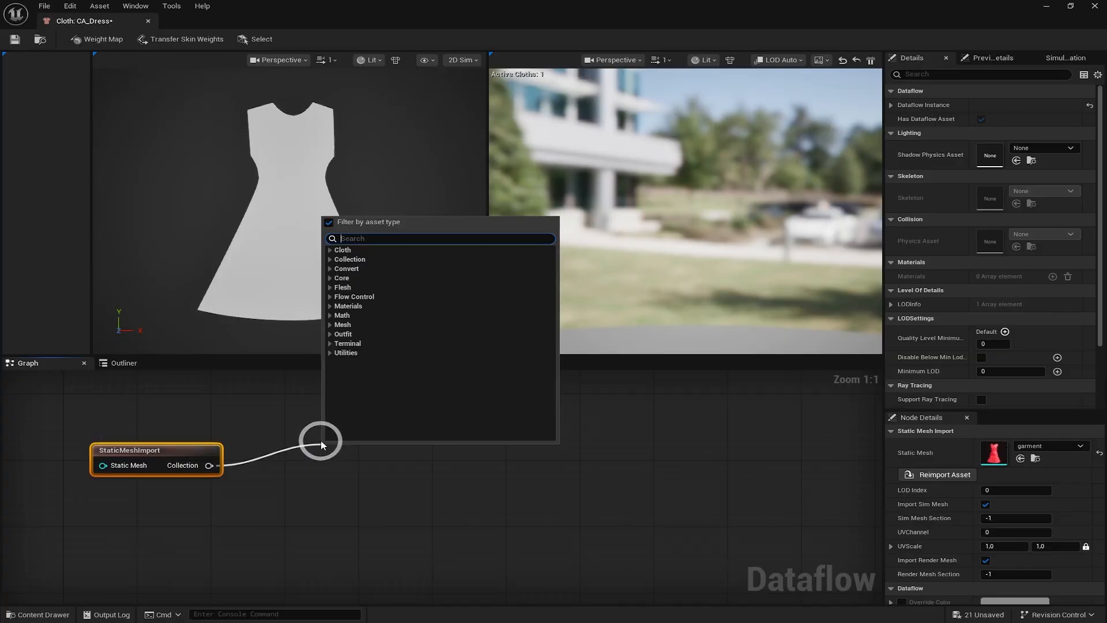
text(trans)
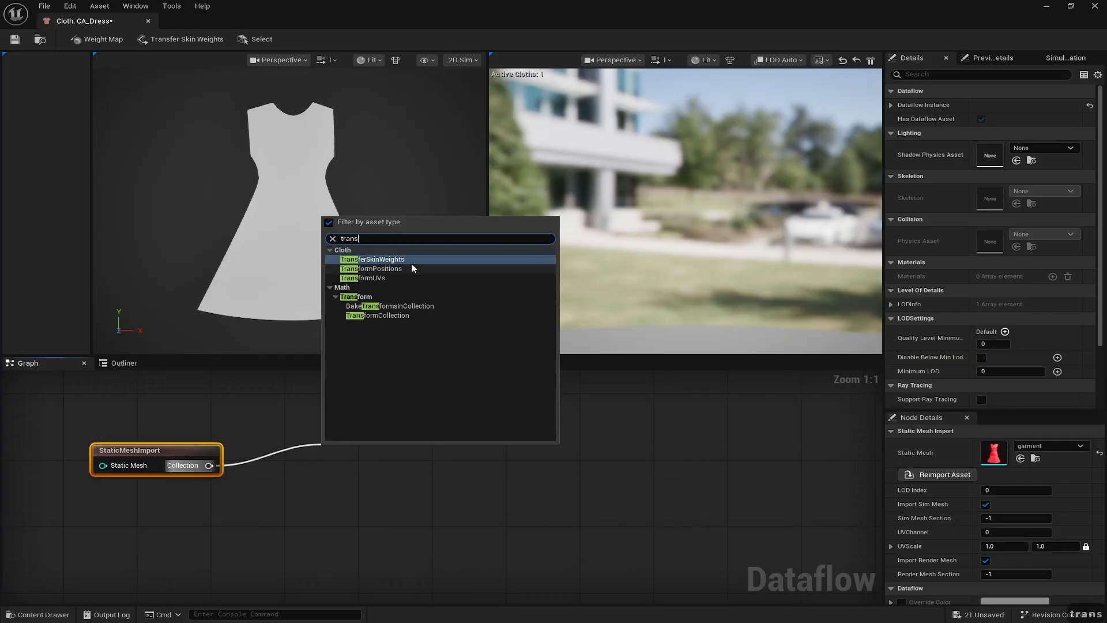
click(381, 259)
drag(355, 450, 347, 425)
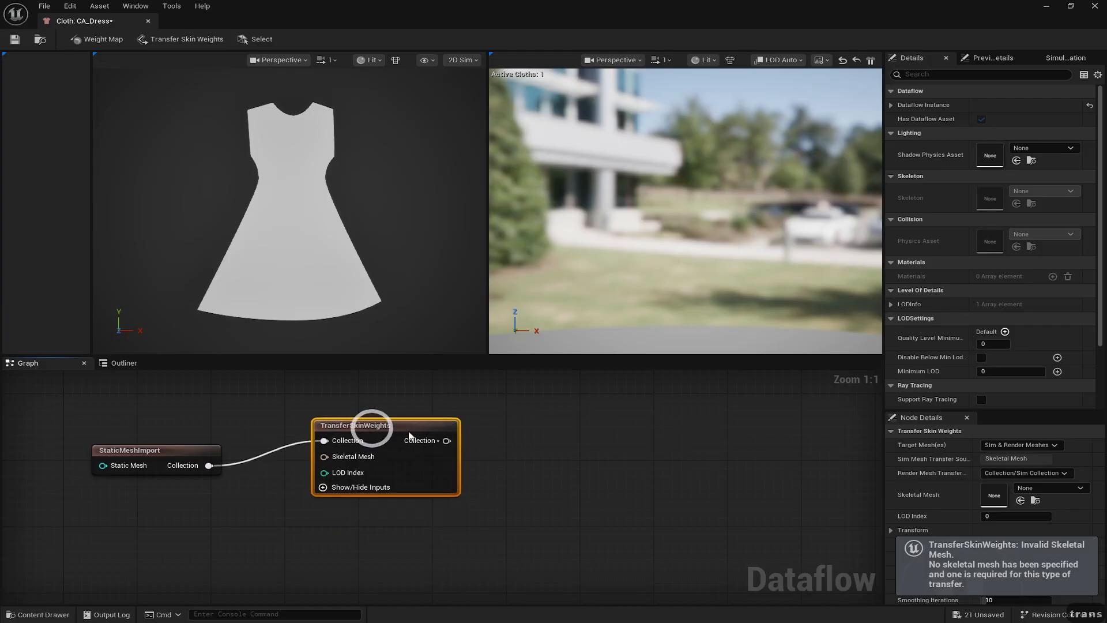
Set the TransferSkinWeights node's skeletal mesh to Kira's f_med_unw_body and straighten the node's placement
click(1055, 491)
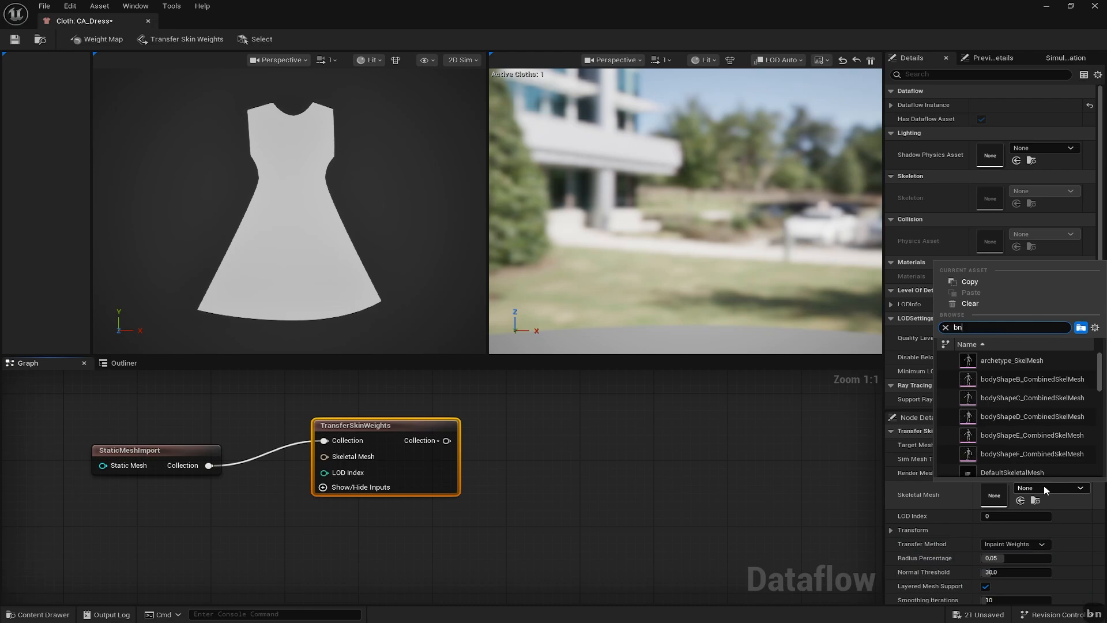
key(BackSpace)
key(BackSpace)
key(BackSpace)
key(BackSpace)
text(kira)
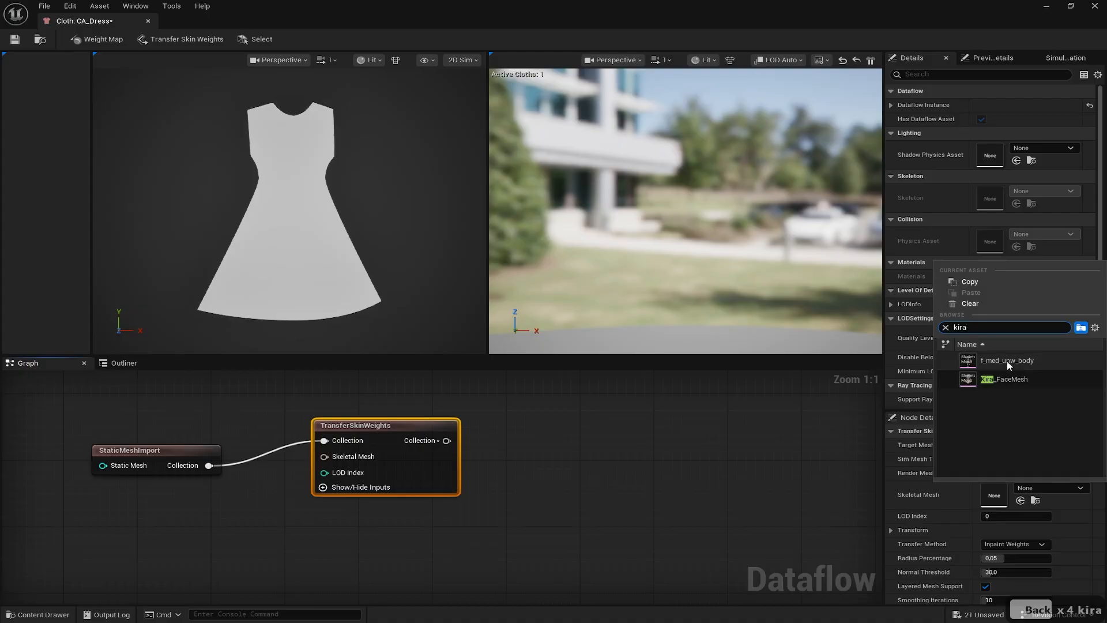
mouse_move(1026, 364)
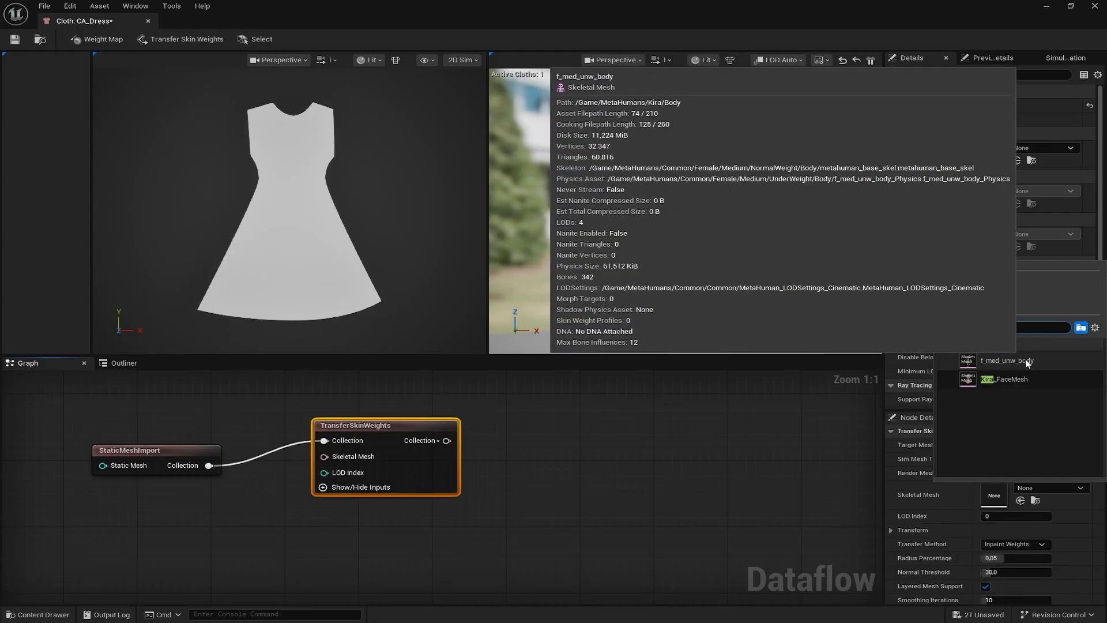
click(1025, 361)
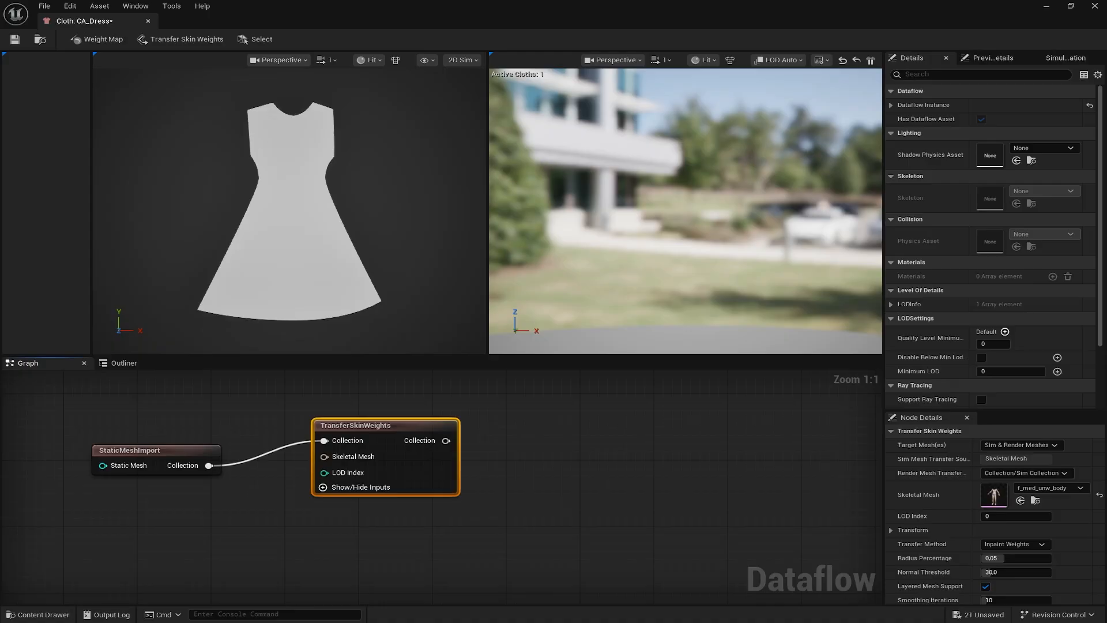
drag(346, 427, 346, 435)
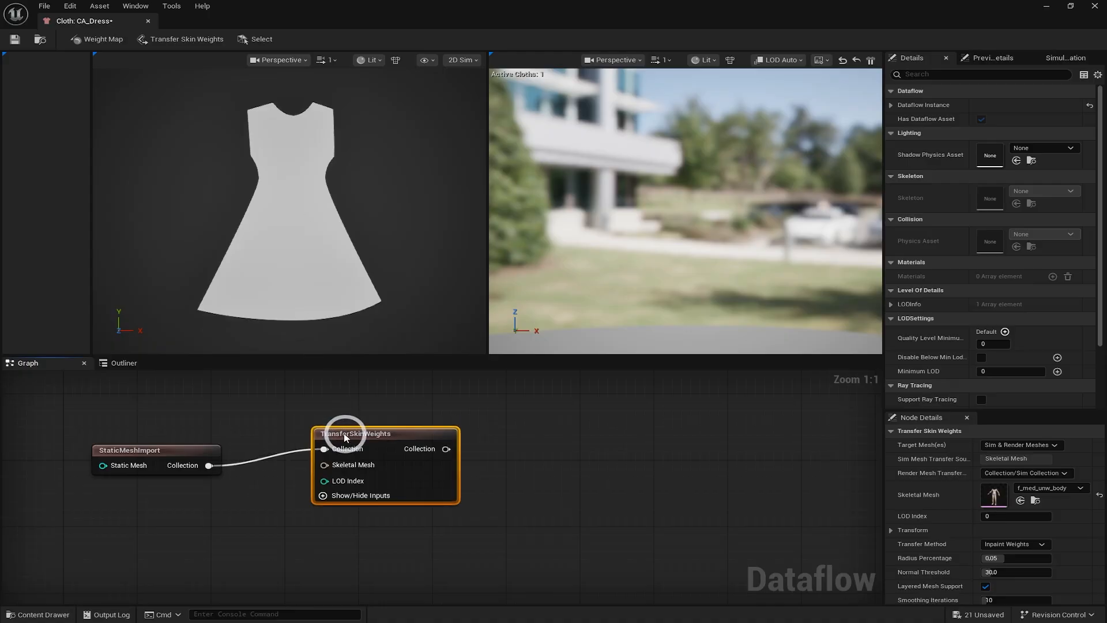
Add a WeightMap node connected to the TransferSkinWeights Collection output and place it beside that node
drag(446, 449, 567, 437)
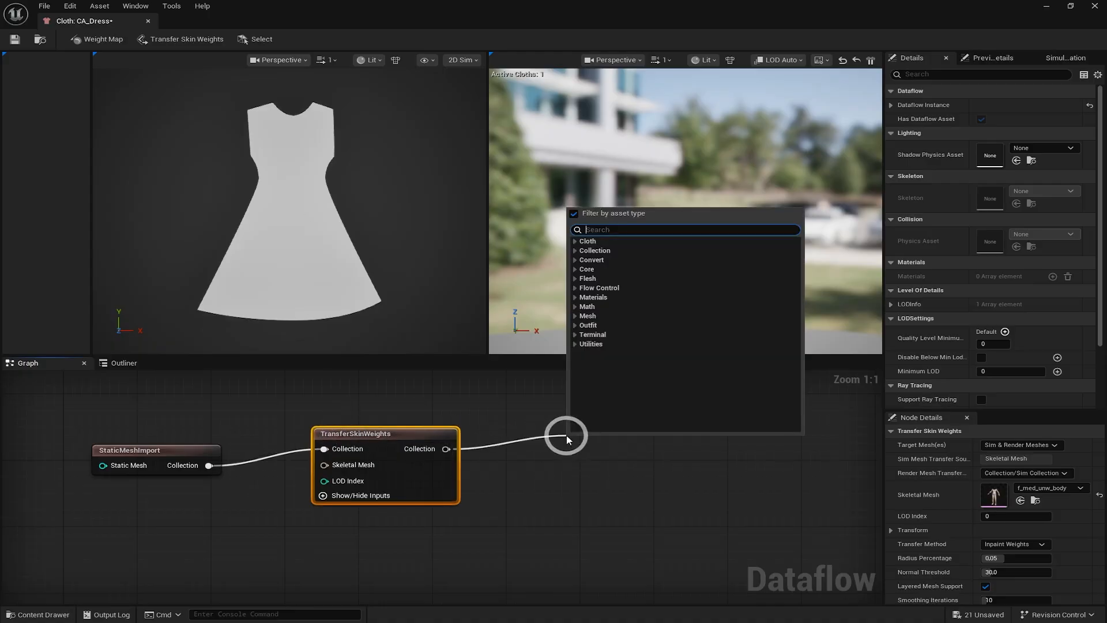
text(weig)
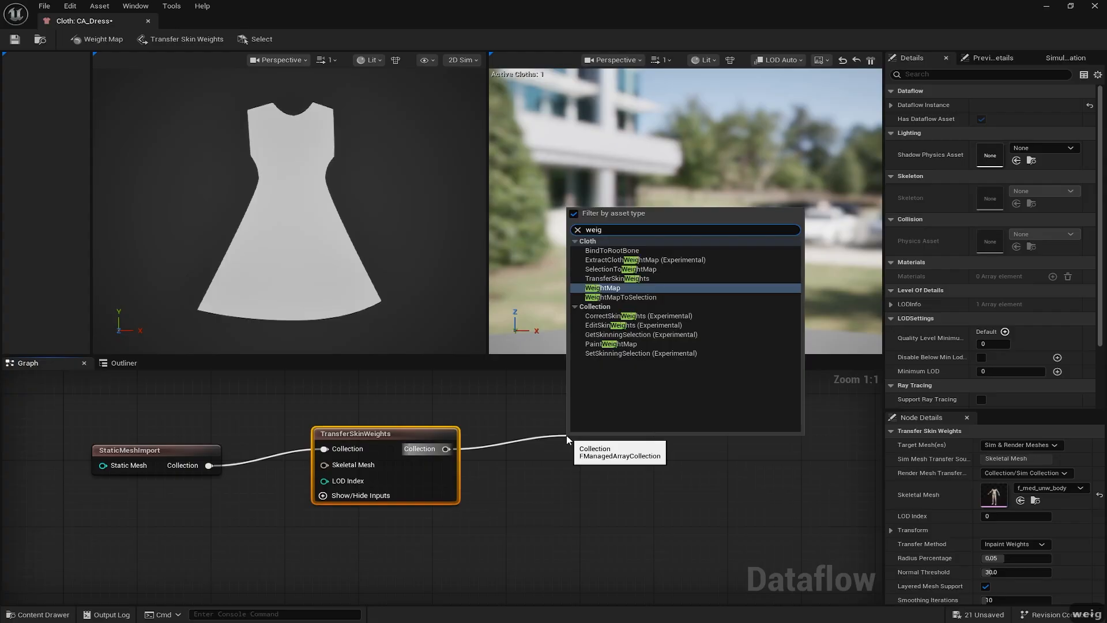
click(612, 287)
click(623, 456)
right_click(621, 455)
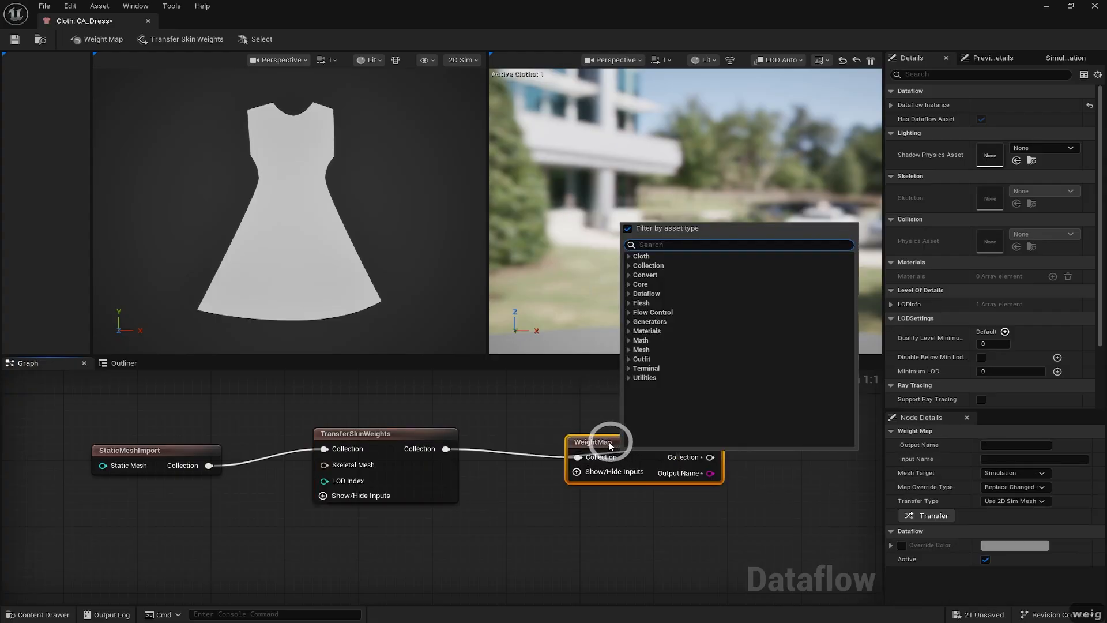
click(608, 445)
drag(605, 444, 547, 436)
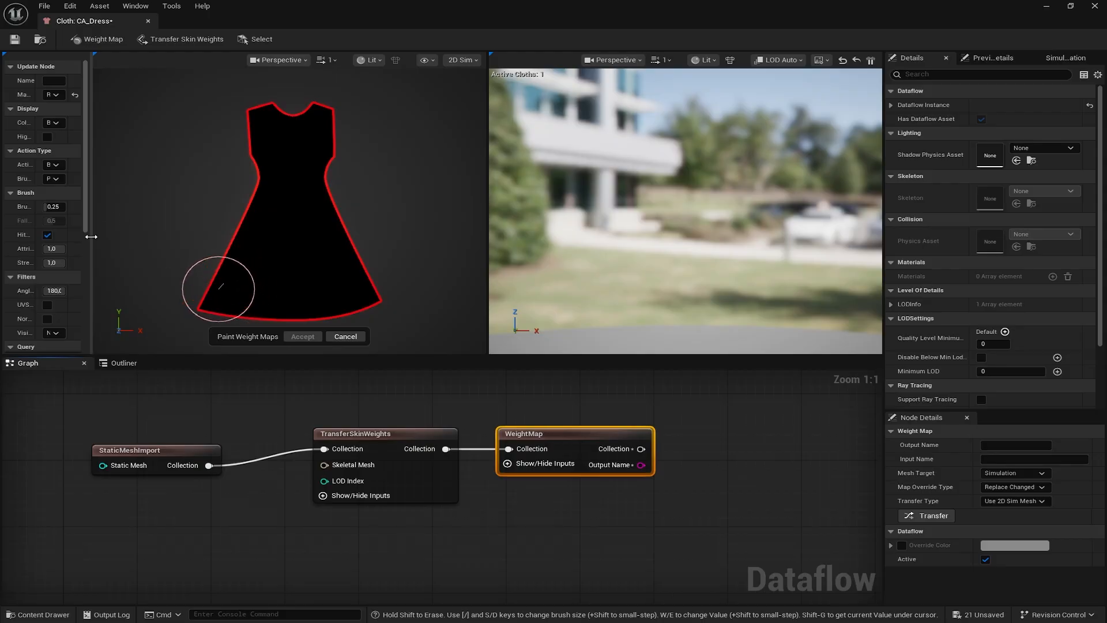
Paint the dress's weight map with the Gradient action, running from low value 0 at the waist to high value 1 at the hem
drag(98, 235, 176, 234)
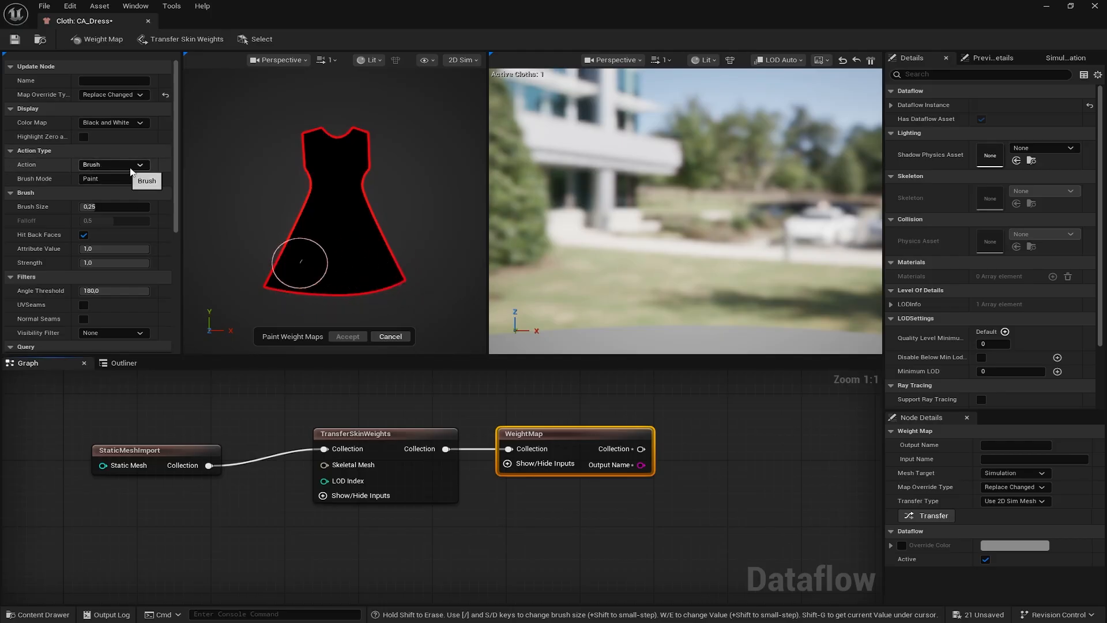
click(132, 166)
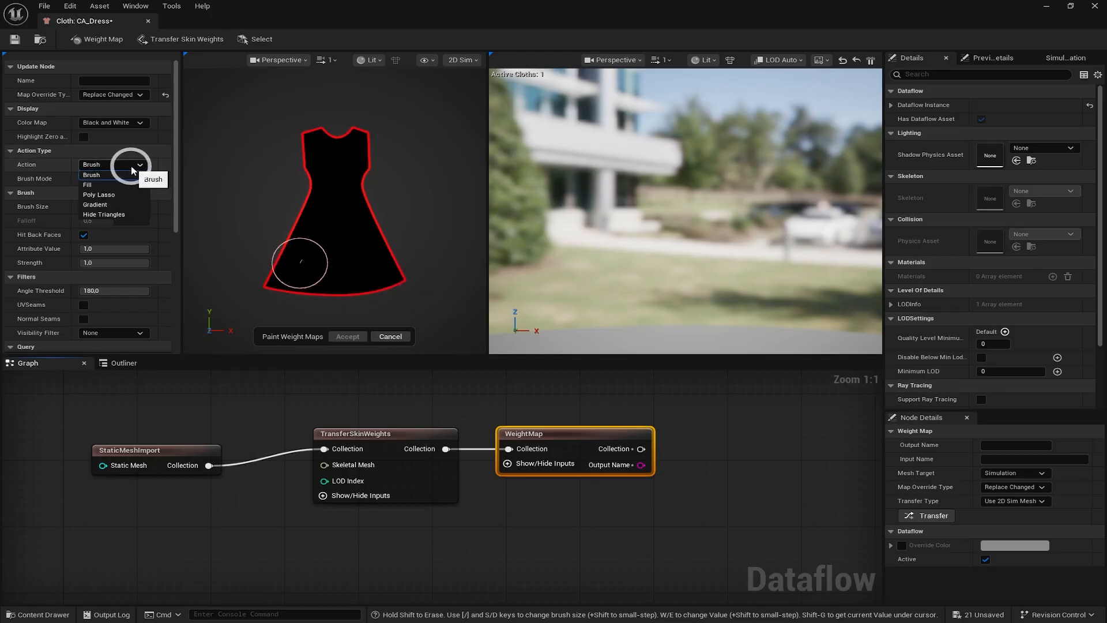
click(117, 206)
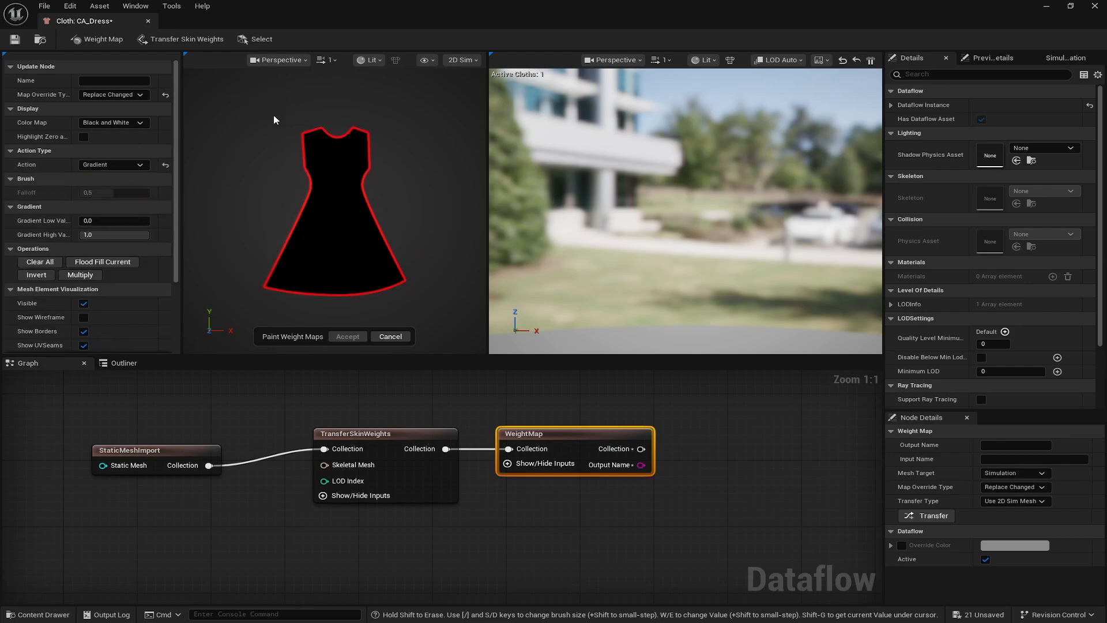
drag(274, 120, 417, 203)
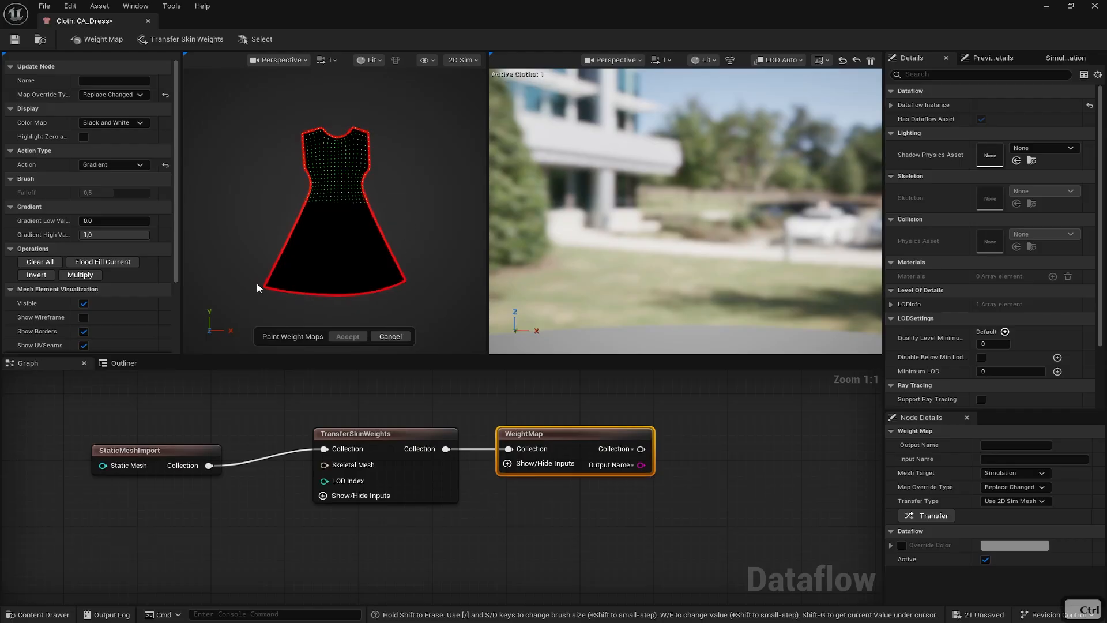
ctrl+drag(254, 280, 422, 299)
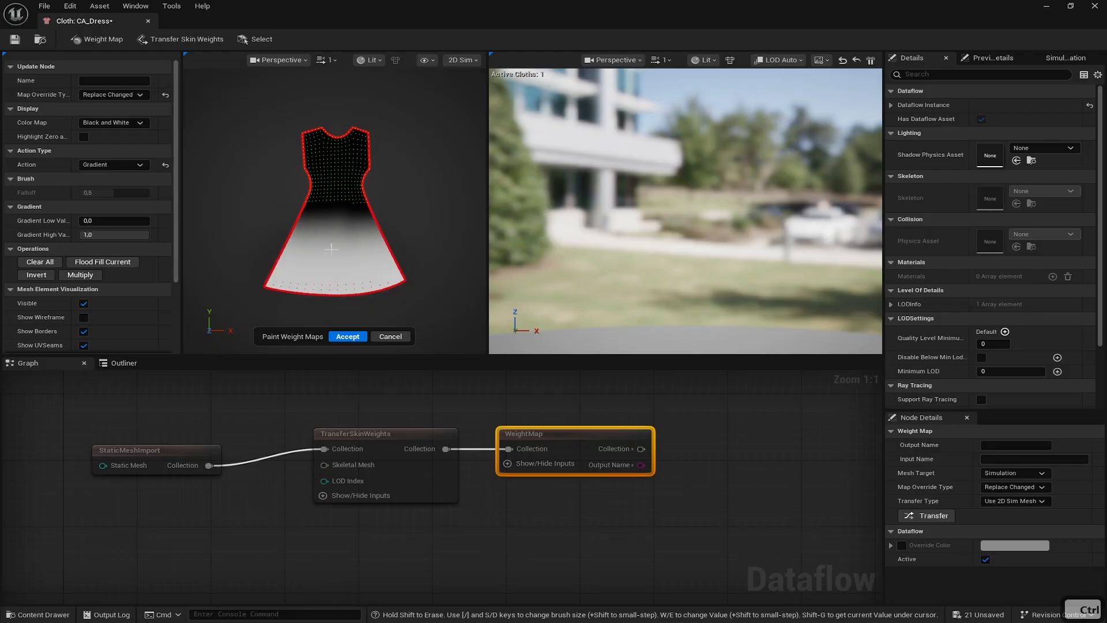
Switch the simulation view to 3D Sim and examine the painted weight gradient from the front of the dress
click(461, 60)
click(477, 91)
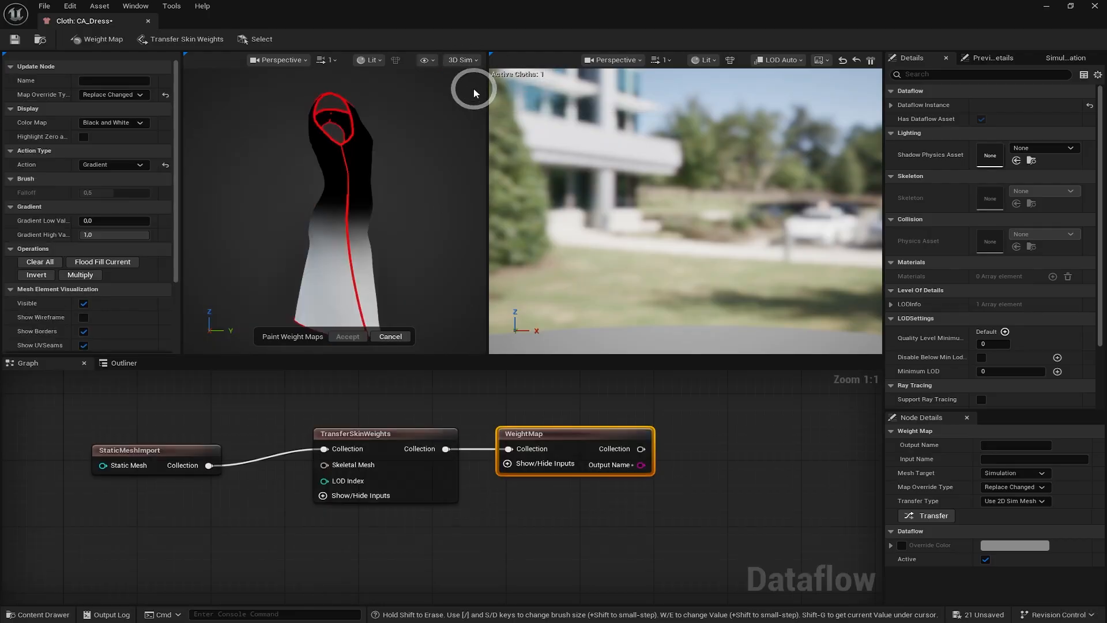
click(460, 61)
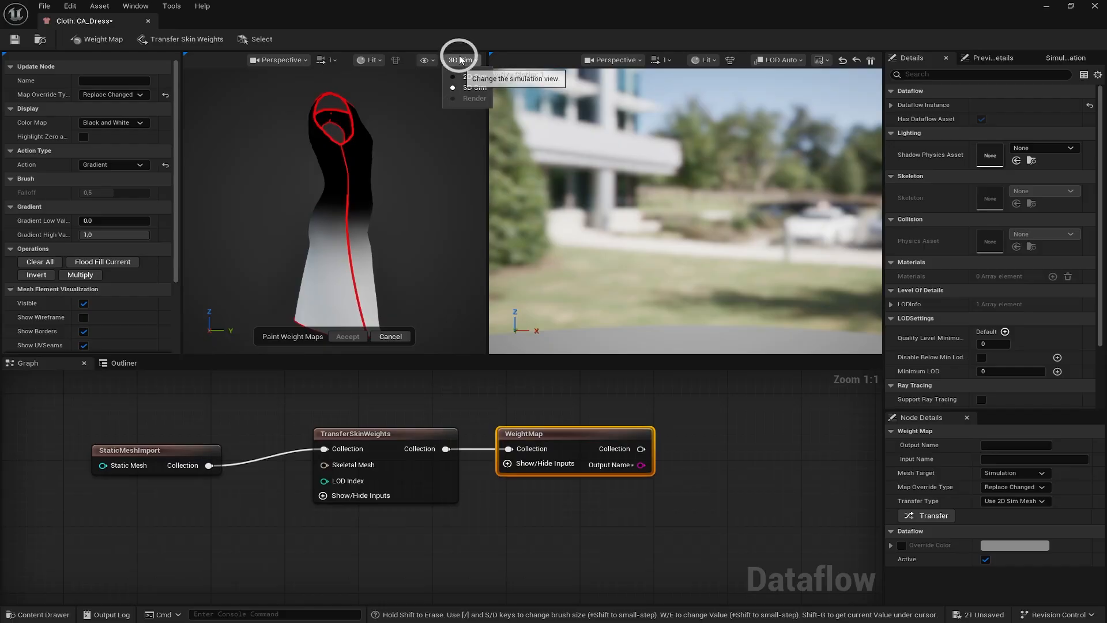
click(470, 89)
right_drag(440, 237, 438, 250)
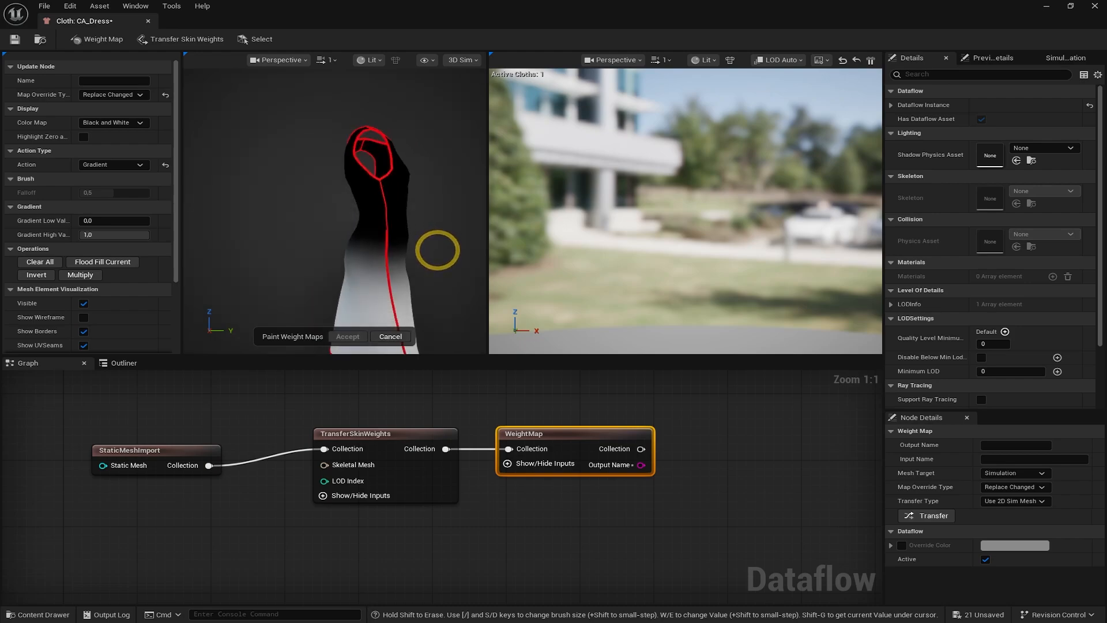
alt+drag(437, 250, 439, 251)
mouse_move(424, 252)
right_down()
mouse_move(339, 232)
mouse_move(188, 238)
mouse_move(217, 241)
right_up()
key(d)
key(d)
key(d)
key(w)
key(d)
key(w)
key(w)
key(a)
key(a)
key(s)
key(w)
key(w)
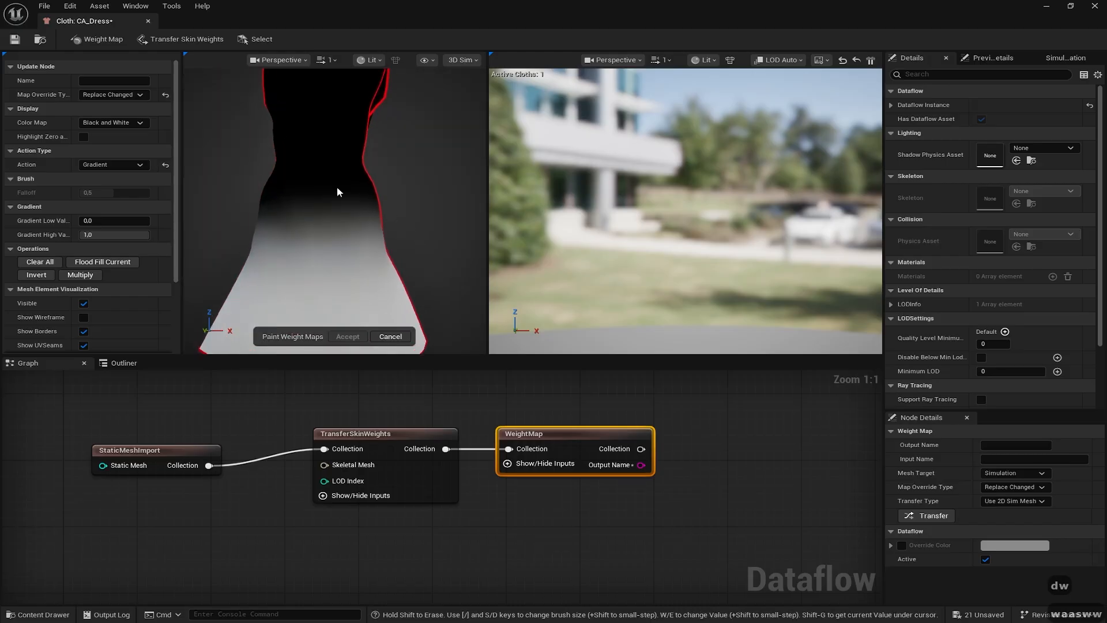
Switch the weight map's action to Brush, keep Paint as the brush mode, and lower the attribute value to about 0.62
click(87, 166)
click(91, 174)
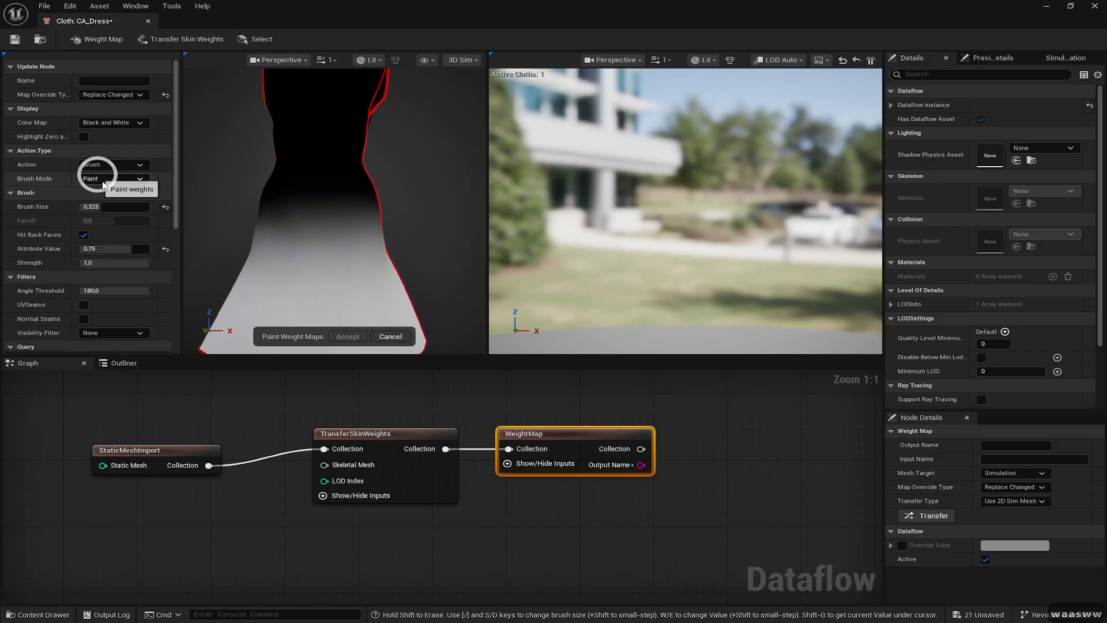
click(103, 178)
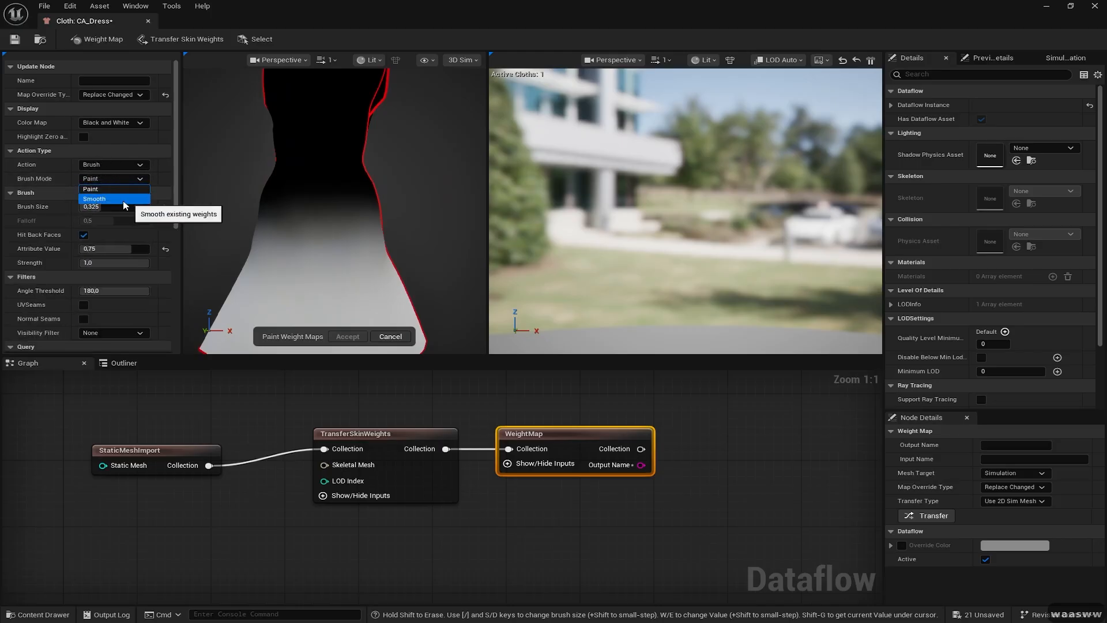
click(167, 171)
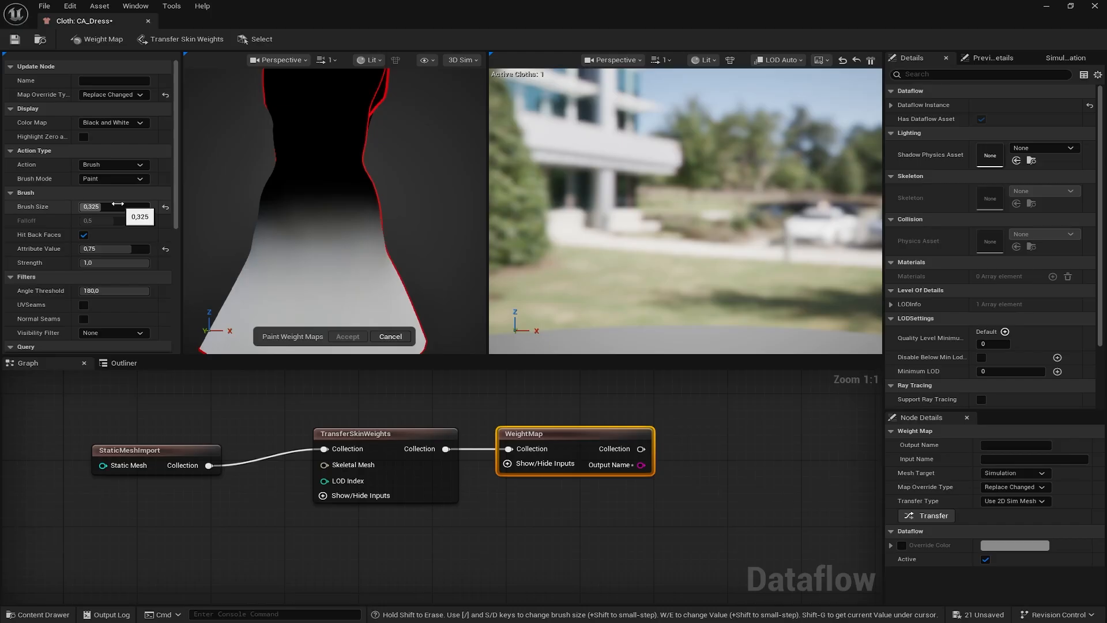
click(105, 178)
click(106, 179)
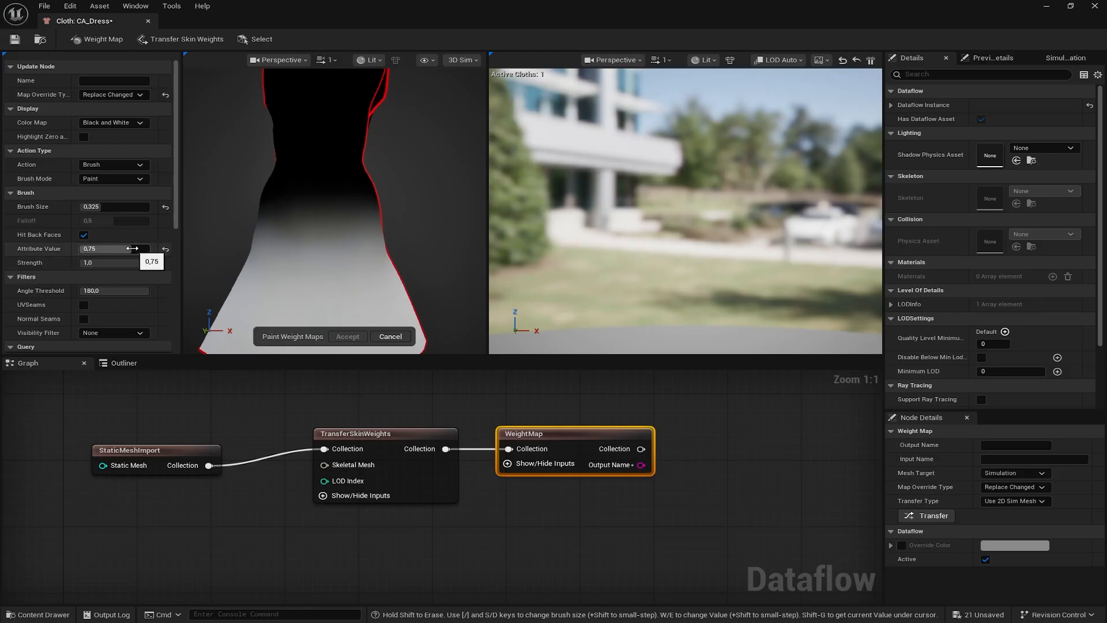
drag(122, 248, 78, 249)
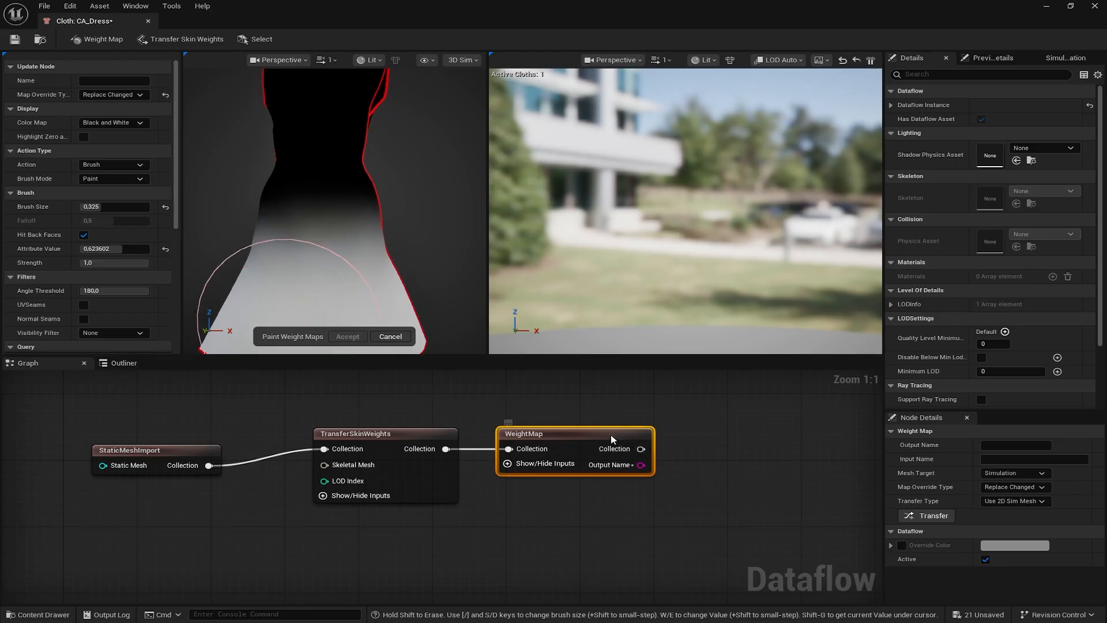
Add a SimulationDefaultConfig node connected to the WeightMap node's Collection output and align it in the node row
right_drag(612, 440, 383, 412)
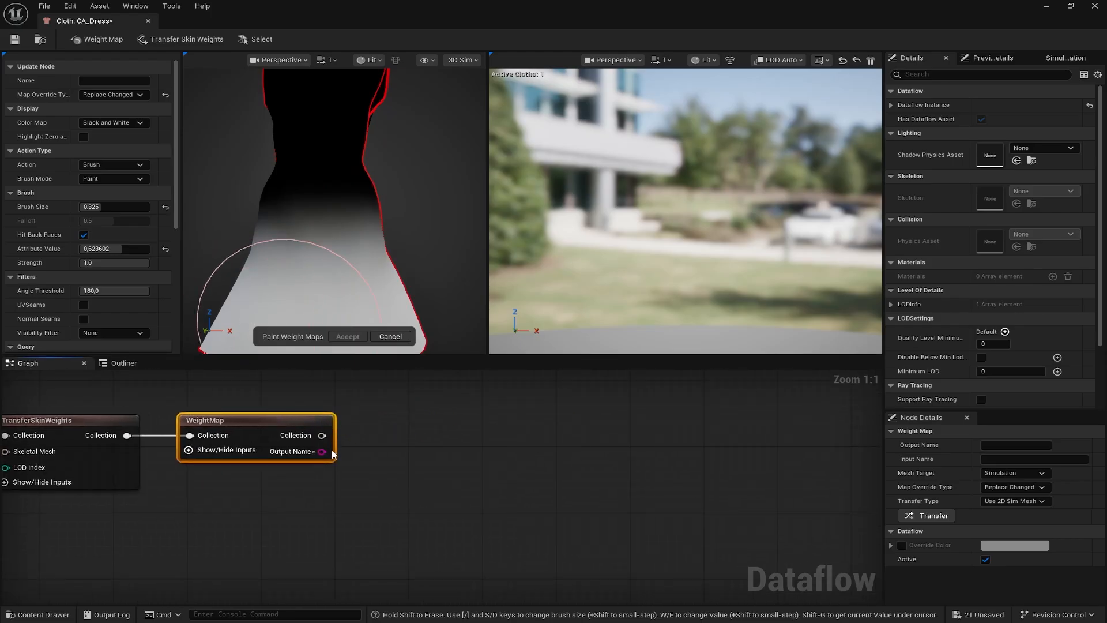
drag(322, 436, 413, 428)
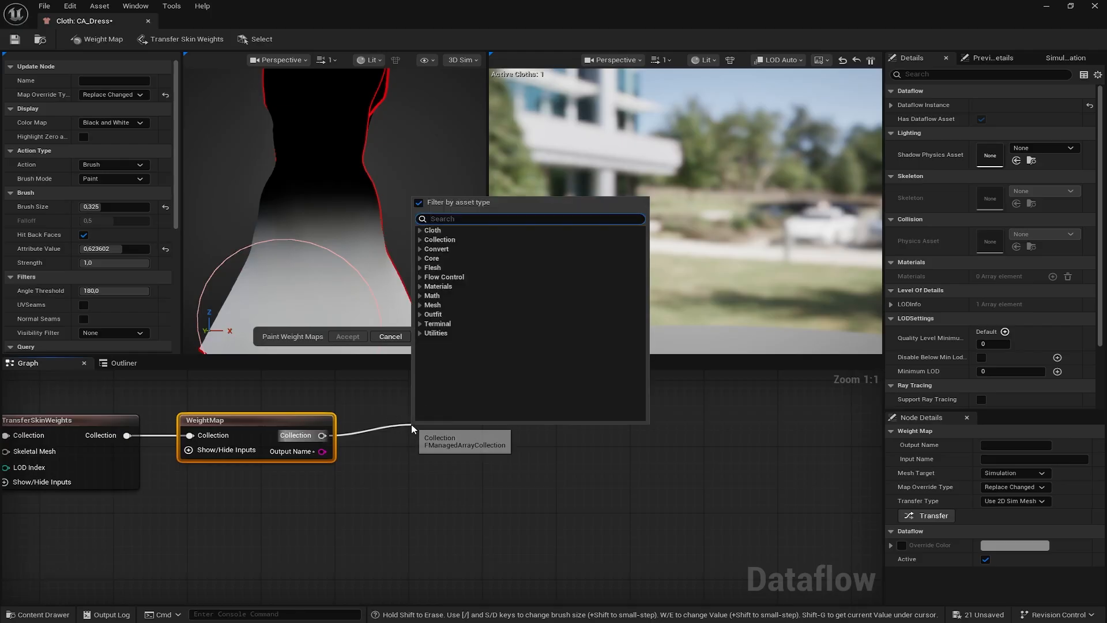
text(sima)
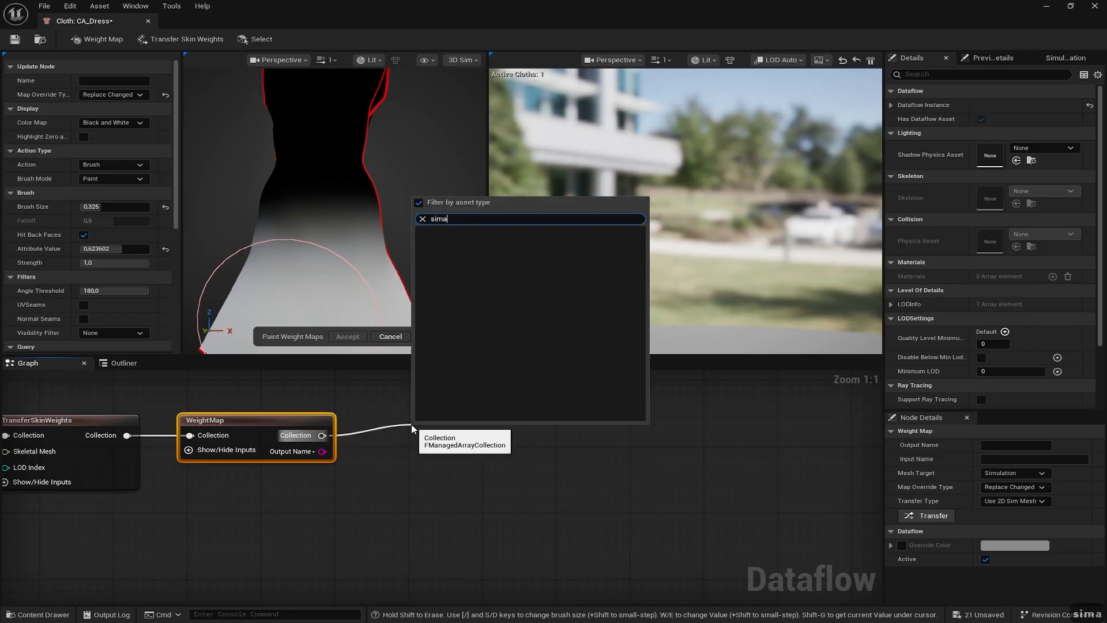
key(BackSpace)
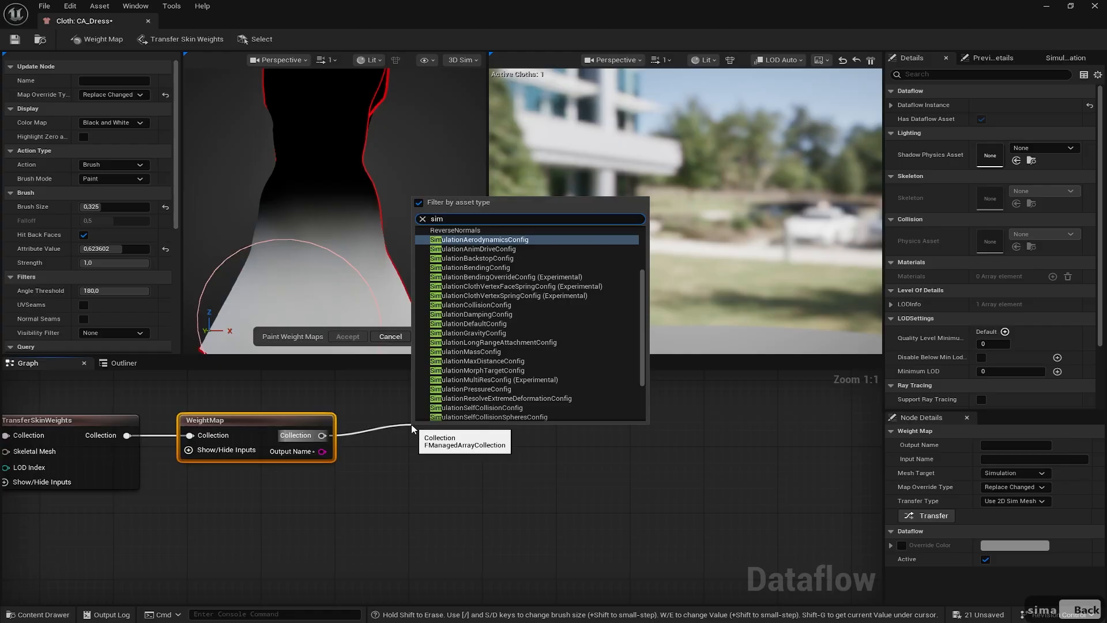
key(BackSpace)
key(BackSpace)
key(BackSpace)
text(default)
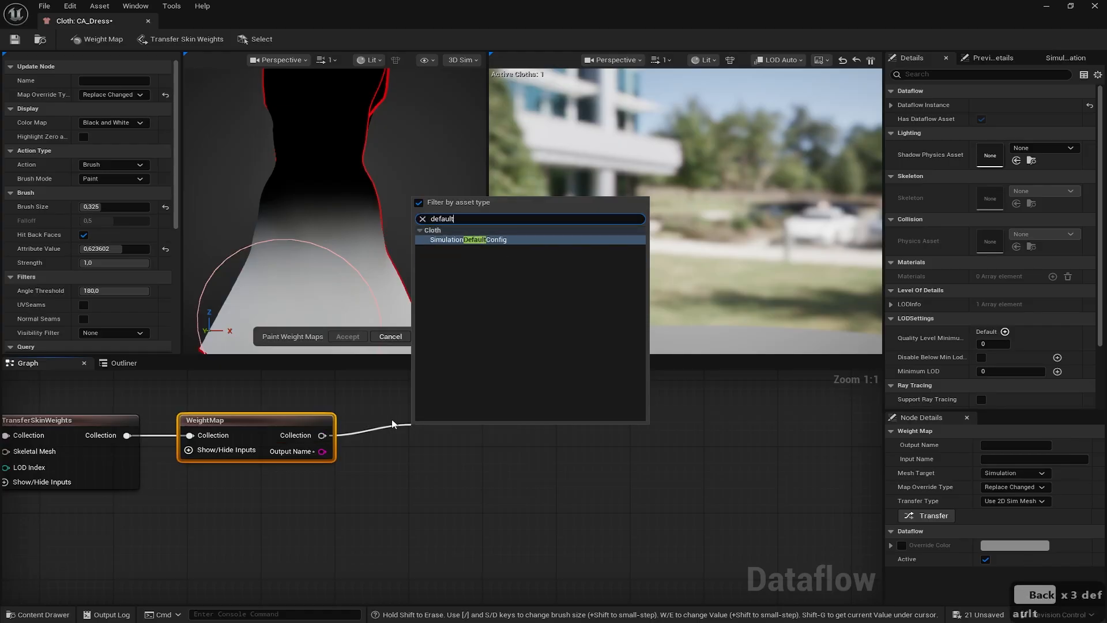
click(488, 240)
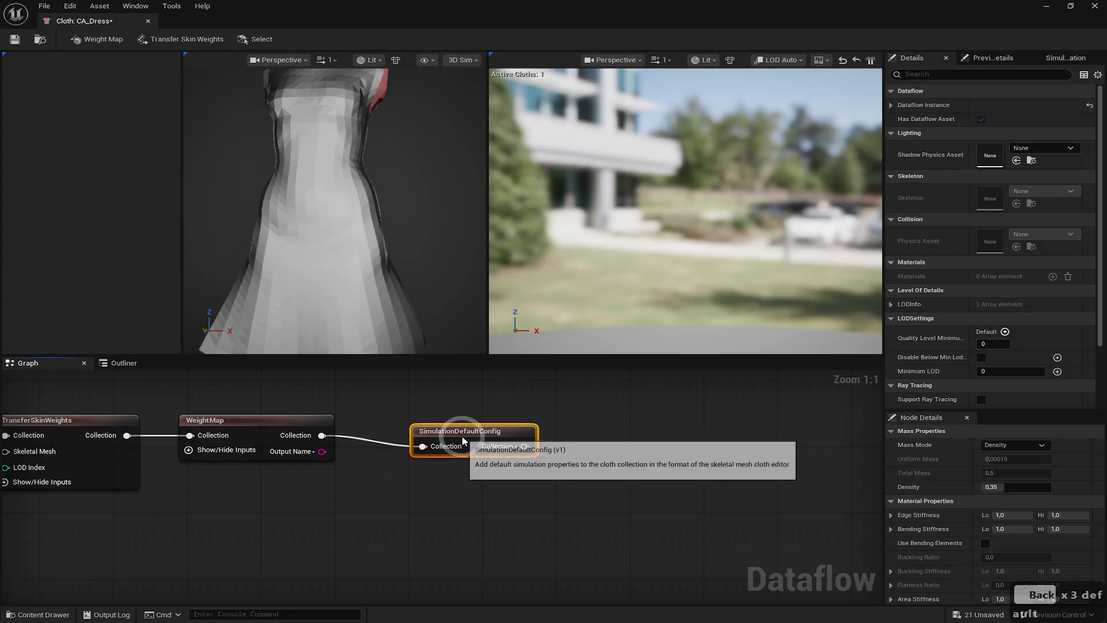
drag(460, 437, 438, 417)
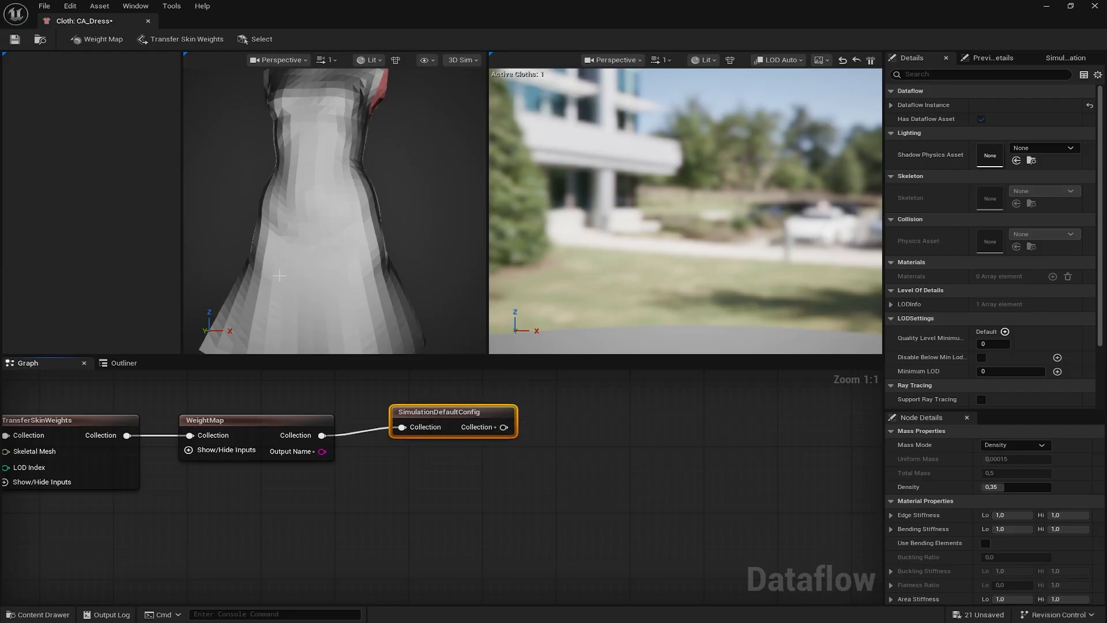
drag(402, 410, 384, 419)
double_click(408, 420)
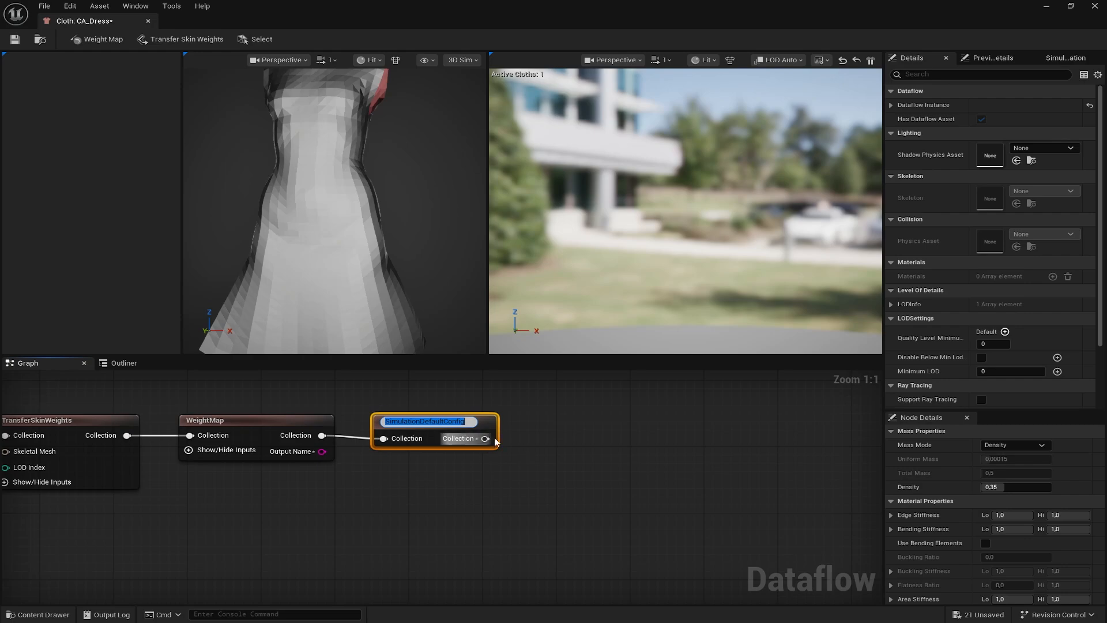
click(882, 464)
Enlarge the node details area and review SimulationDefaultConfig's material, long range attachment, collision and environmental properties
scroll(969, 456, down, 3)
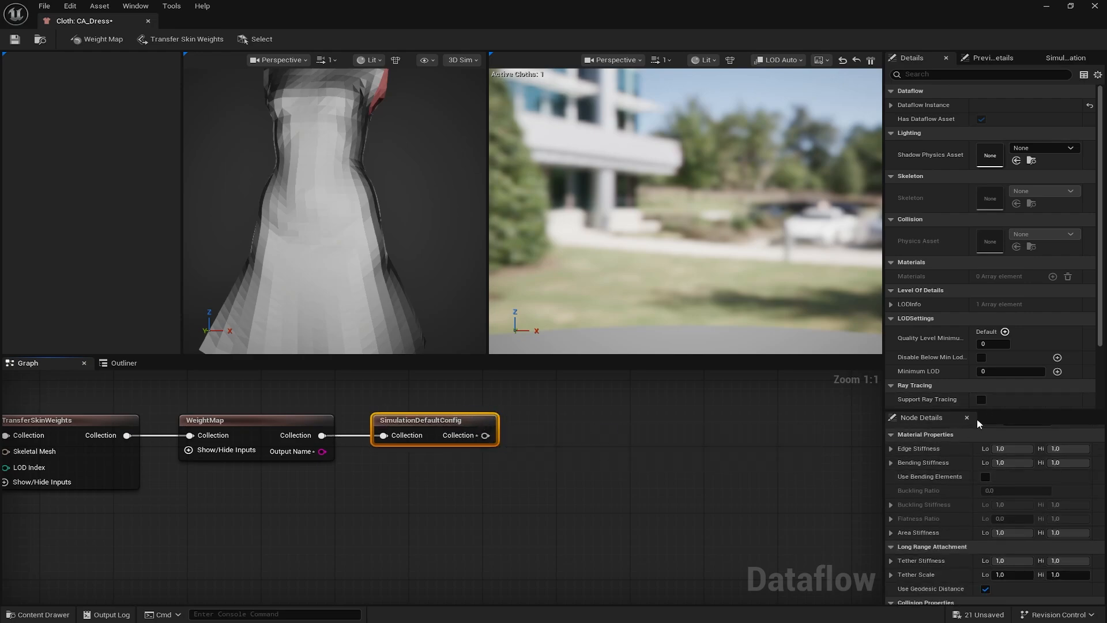
drag(980, 410, 966, 186)
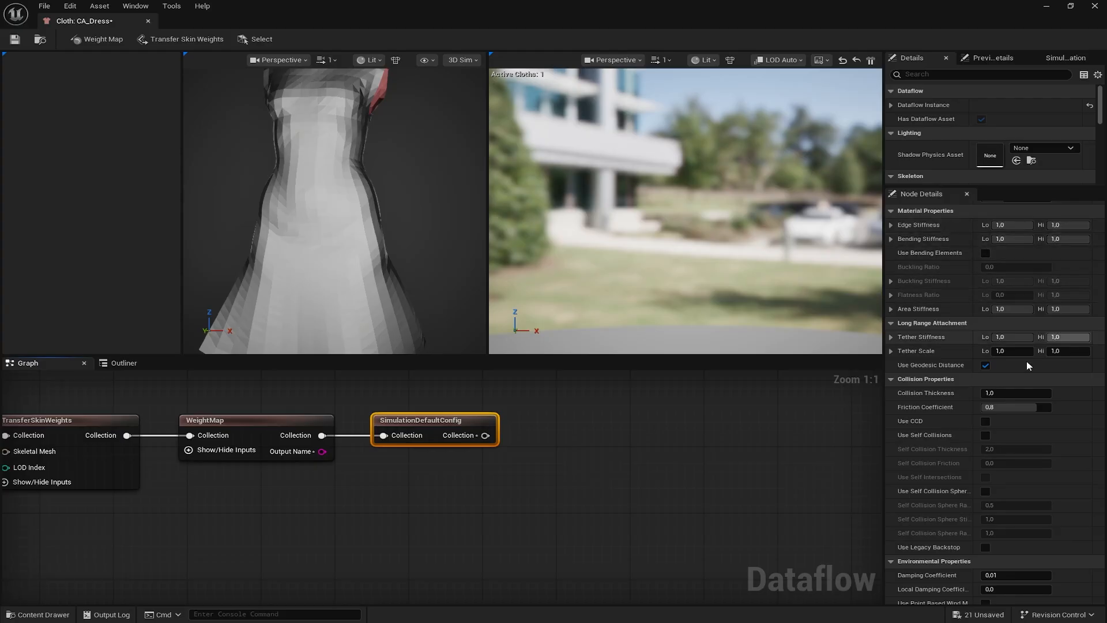
scroll(1034, 465, down, 2)
scroll(1034, 465, down, 1)
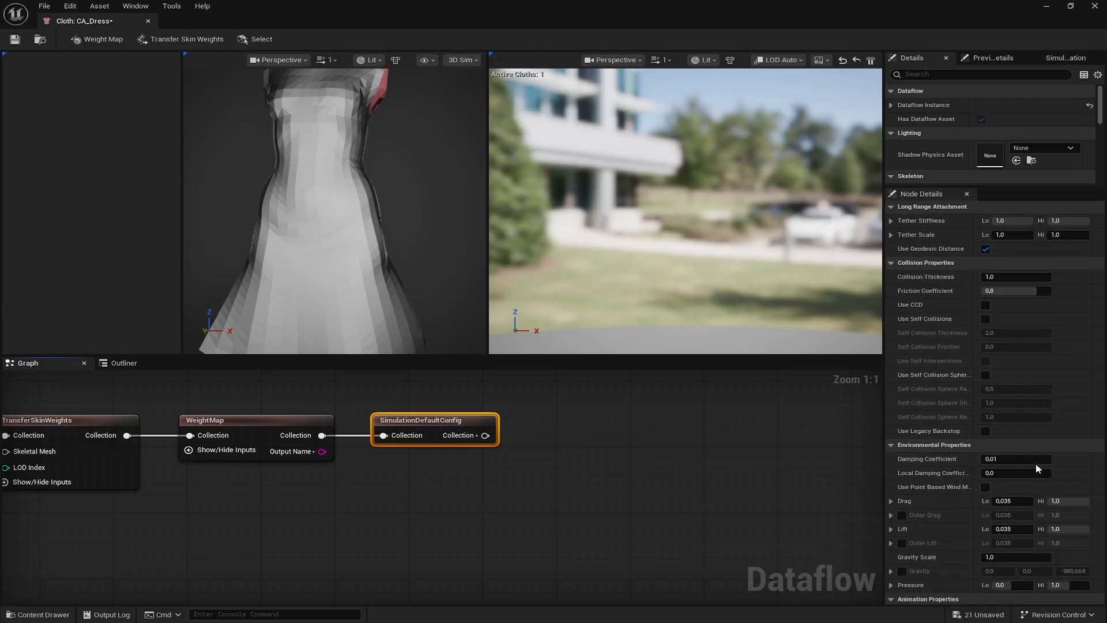
scroll(1032, 464, up, 4)
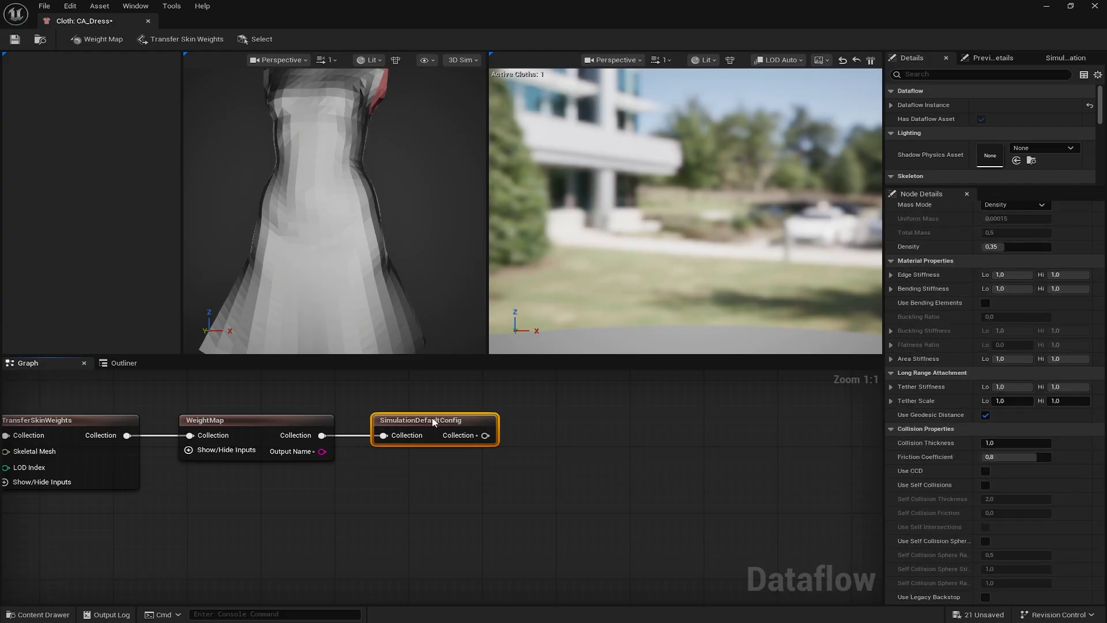
Add a SimulationMaxDistanceConfig node connected to the SimulationDefaultConfig node's Collection output and align it beside that node
drag(434, 423, 541, 433)
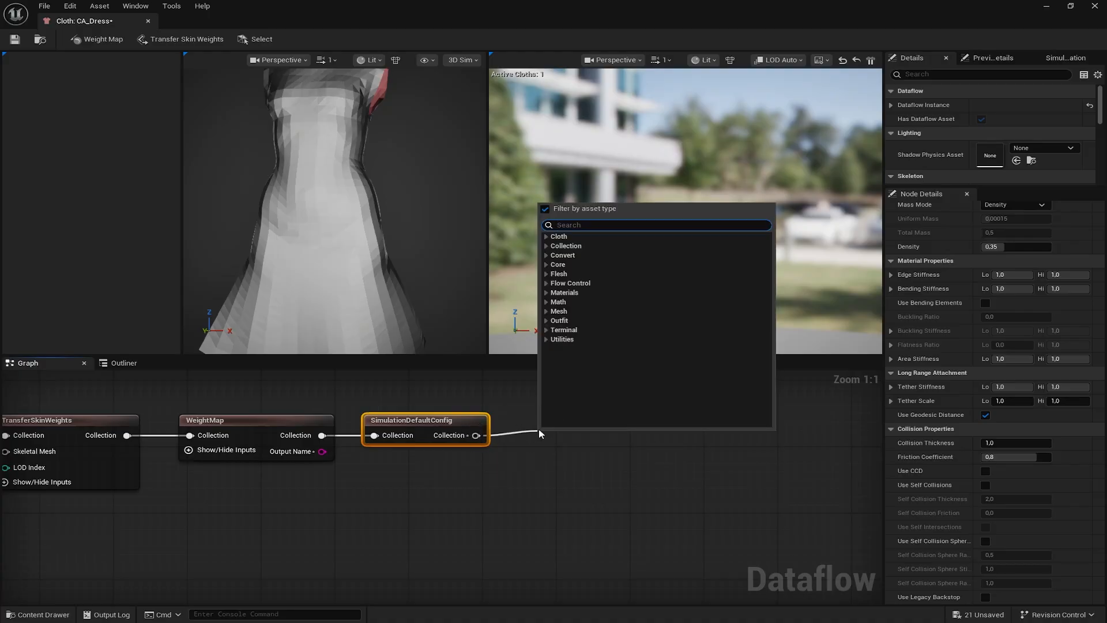
text(maxdis)
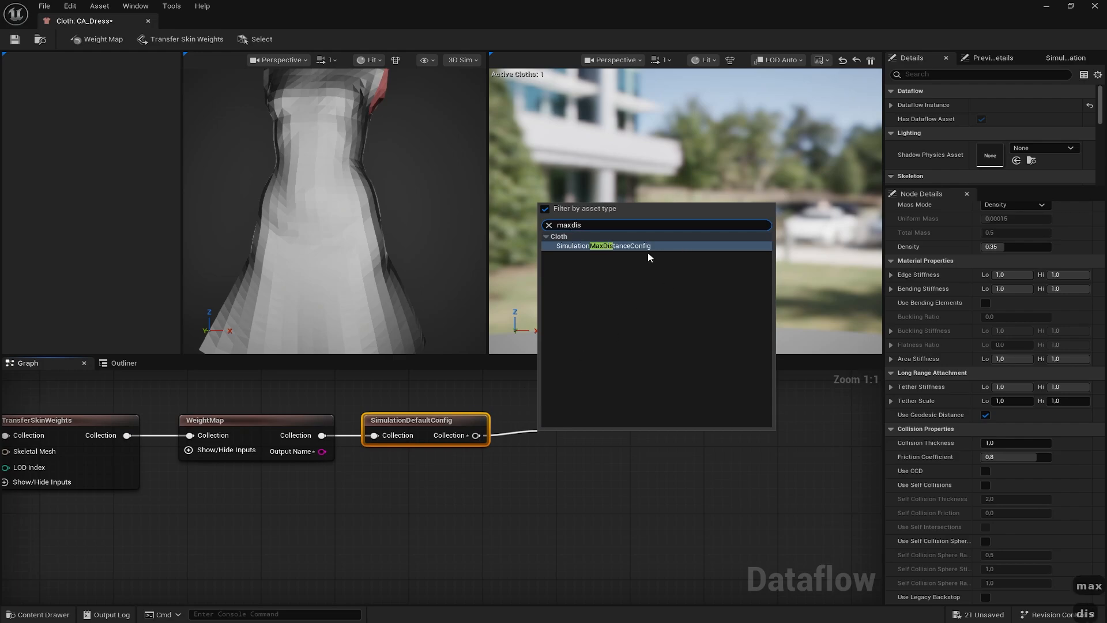
click(644, 247)
drag(571, 437, 562, 419)
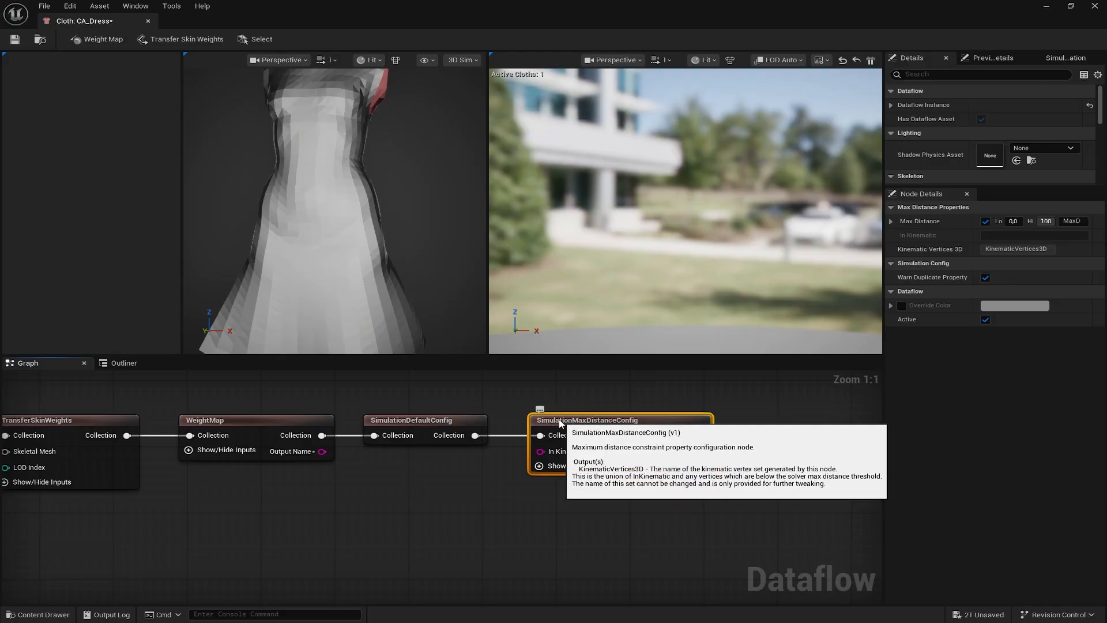
click(552, 421)
drag(552, 421, 549, 423)
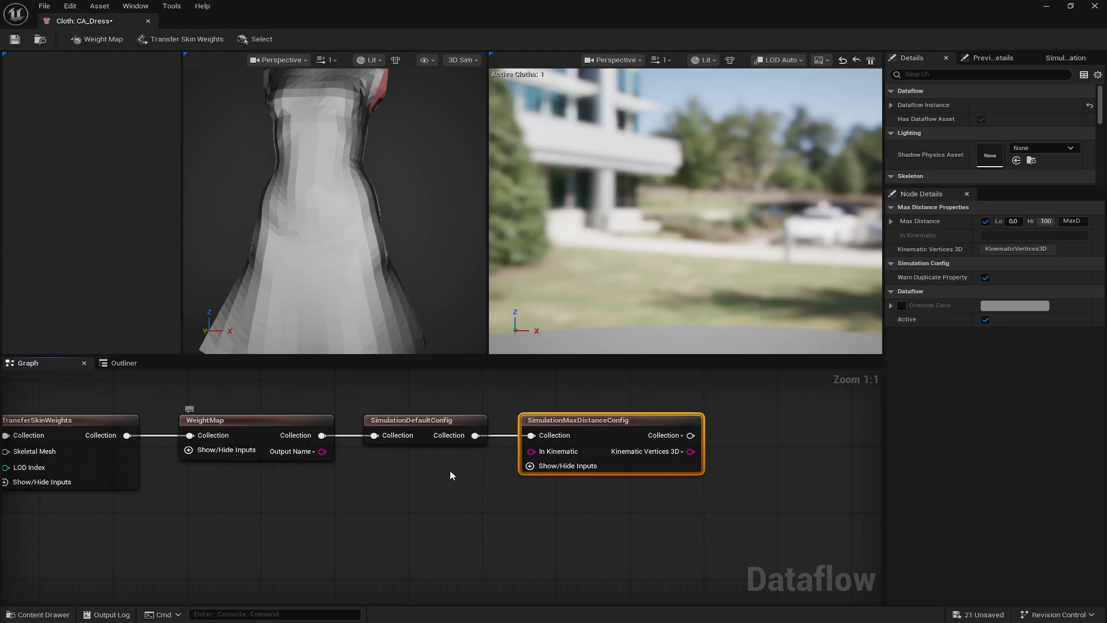
Expose the MaxDistance.WeightMap input on SimulationMaxDistanceConfig and connect the WeightMap node's Output Name to it
click(530, 466)
click(529, 466)
click(530, 466)
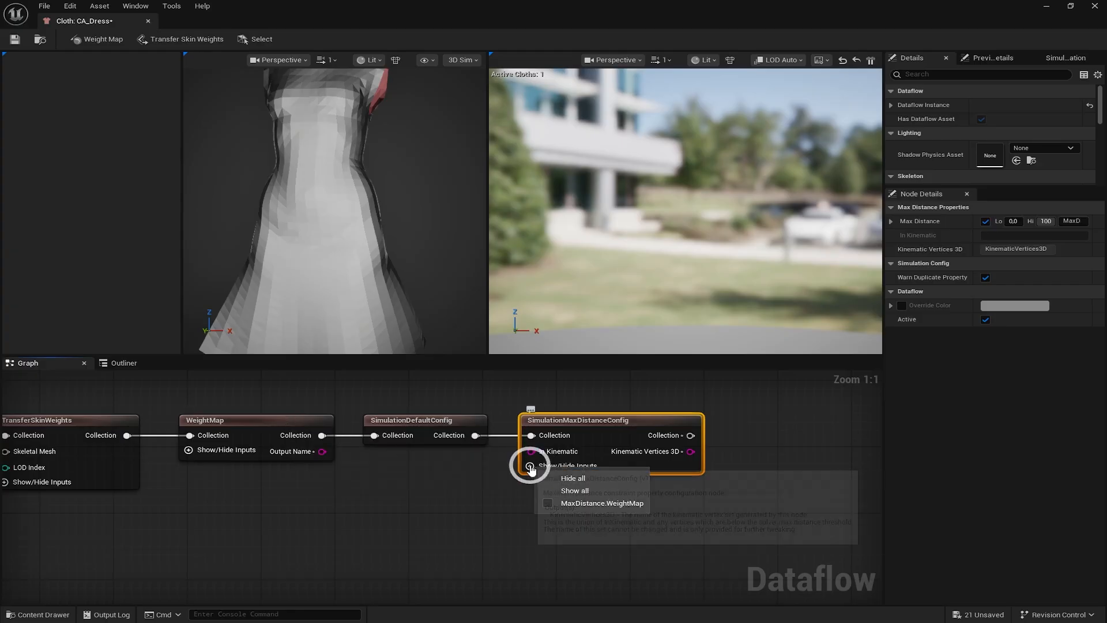
click(579, 503)
drag(322, 451, 545, 456)
click(569, 420)
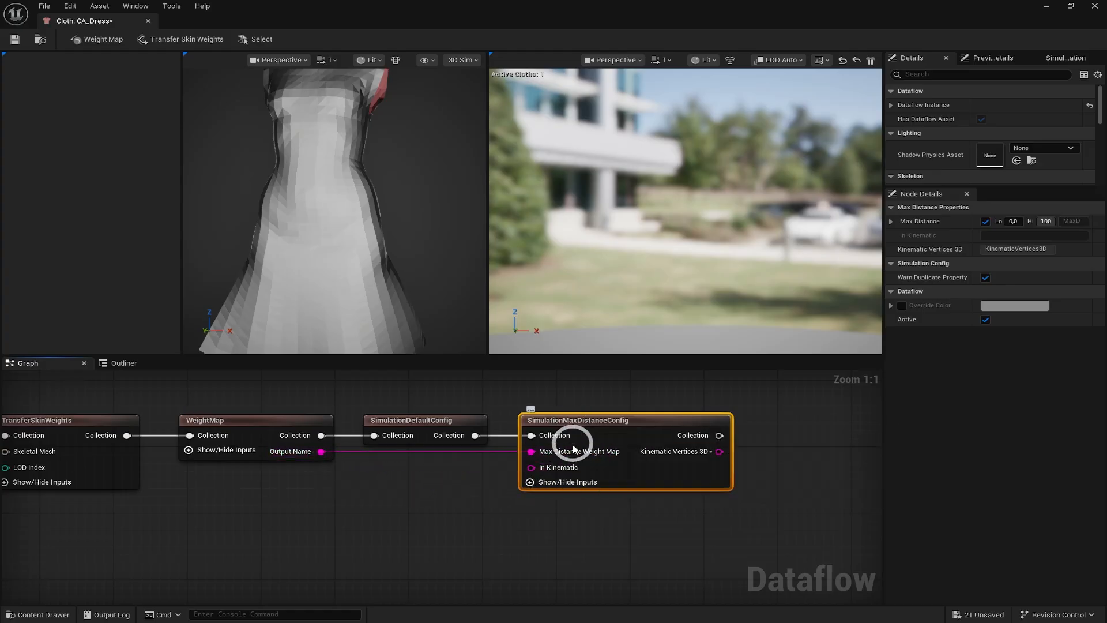
Set the WeightMap node's Output Name to WeightMap and select the SimulationMaxDistanceConfig node
double_click(266, 426)
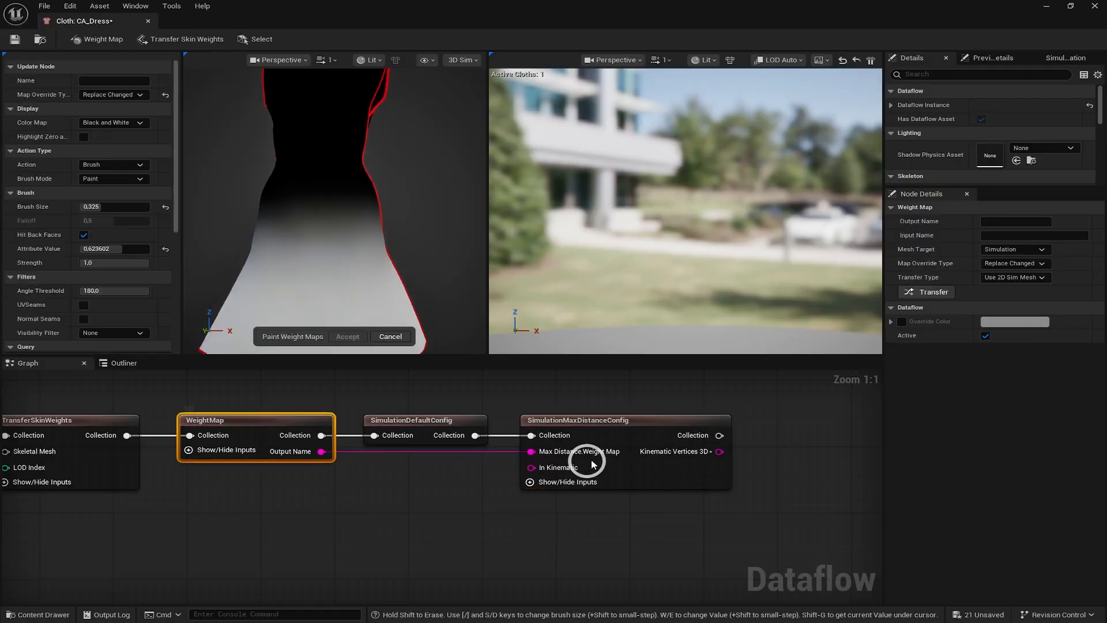
click(589, 455)
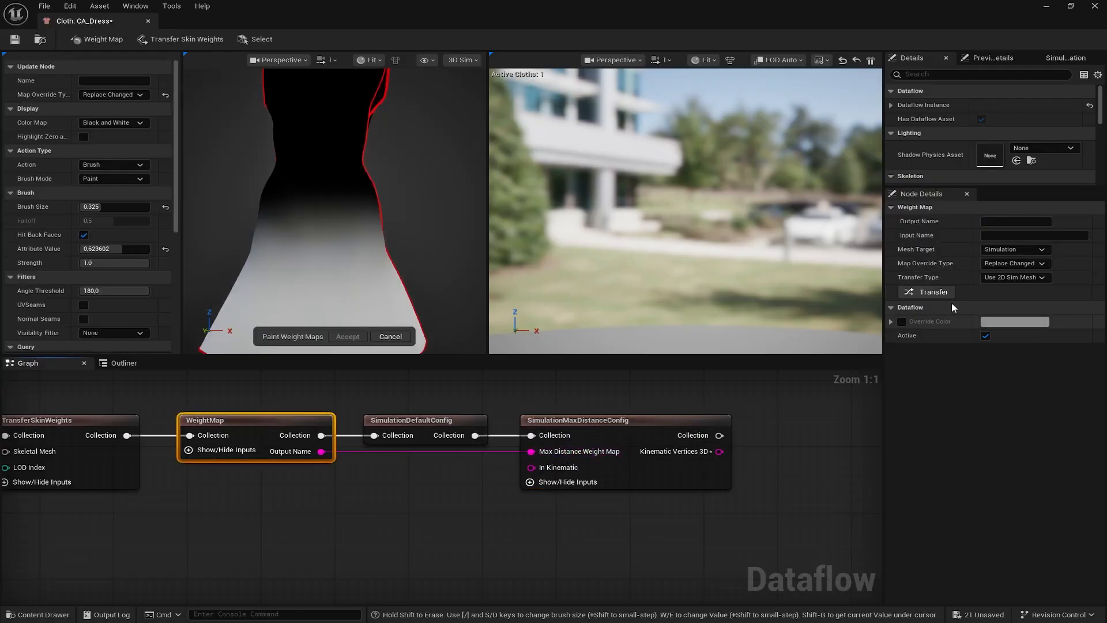
click(579, 420)
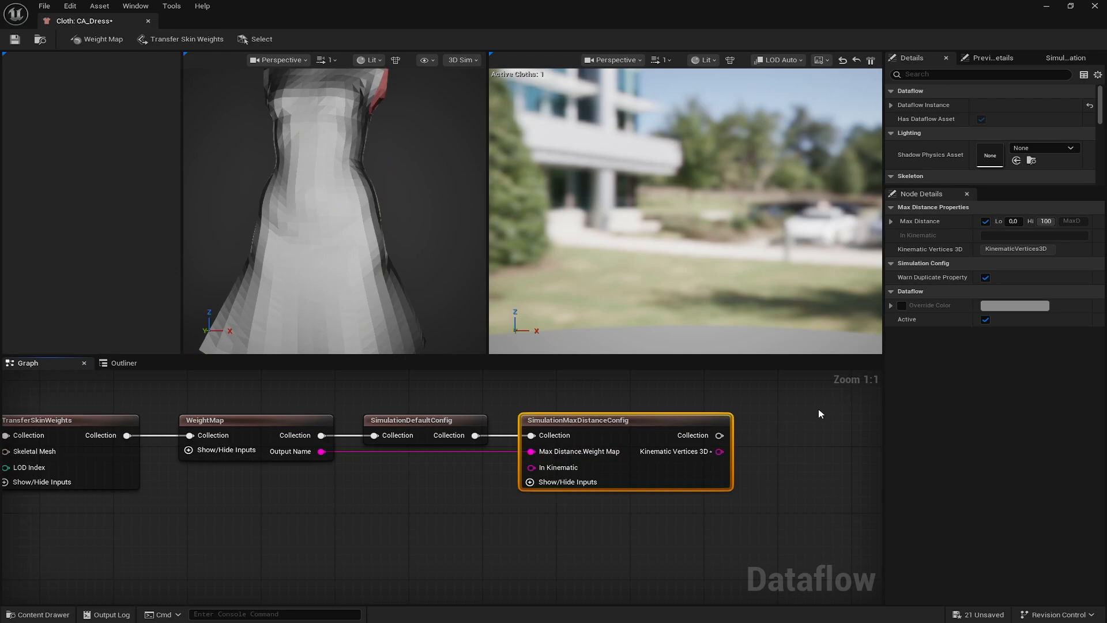
click(278, 419)
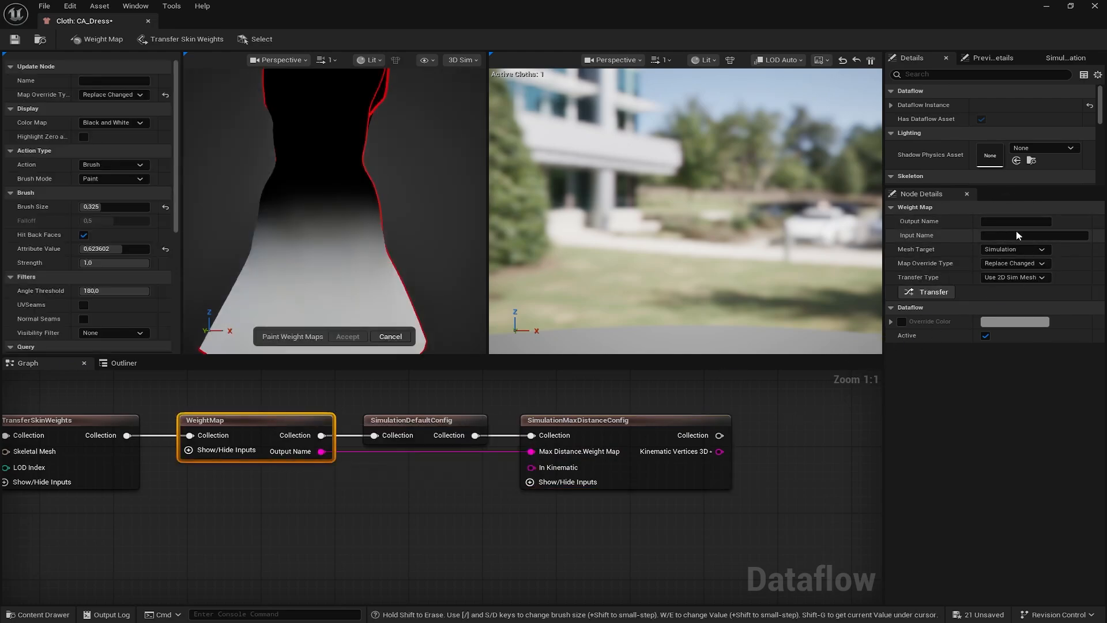
click(1003, 221)
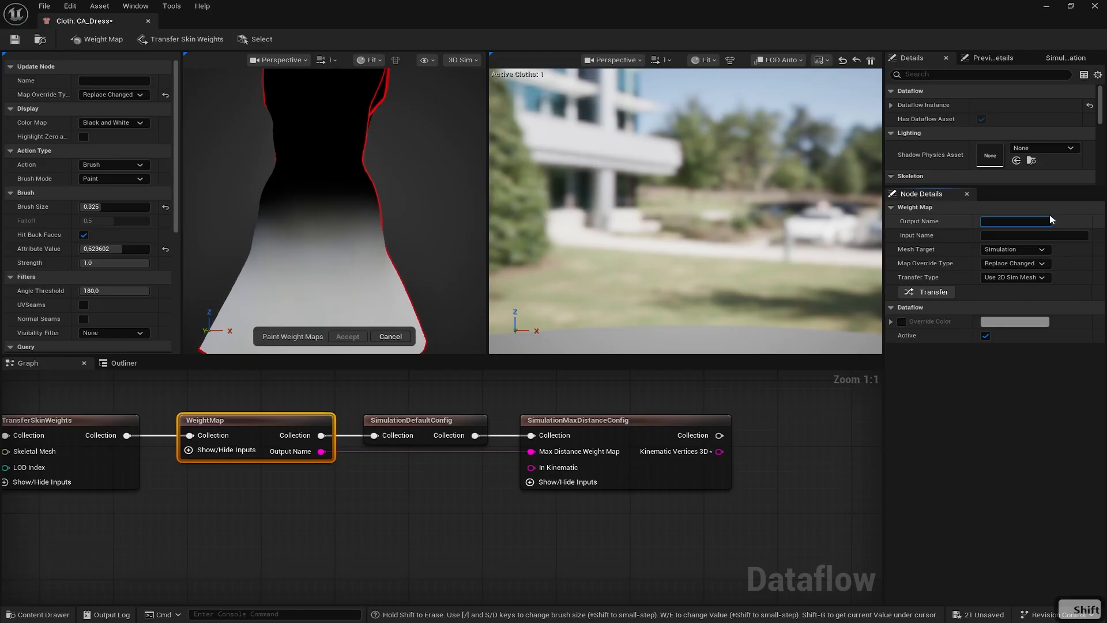
text(WeightMap)
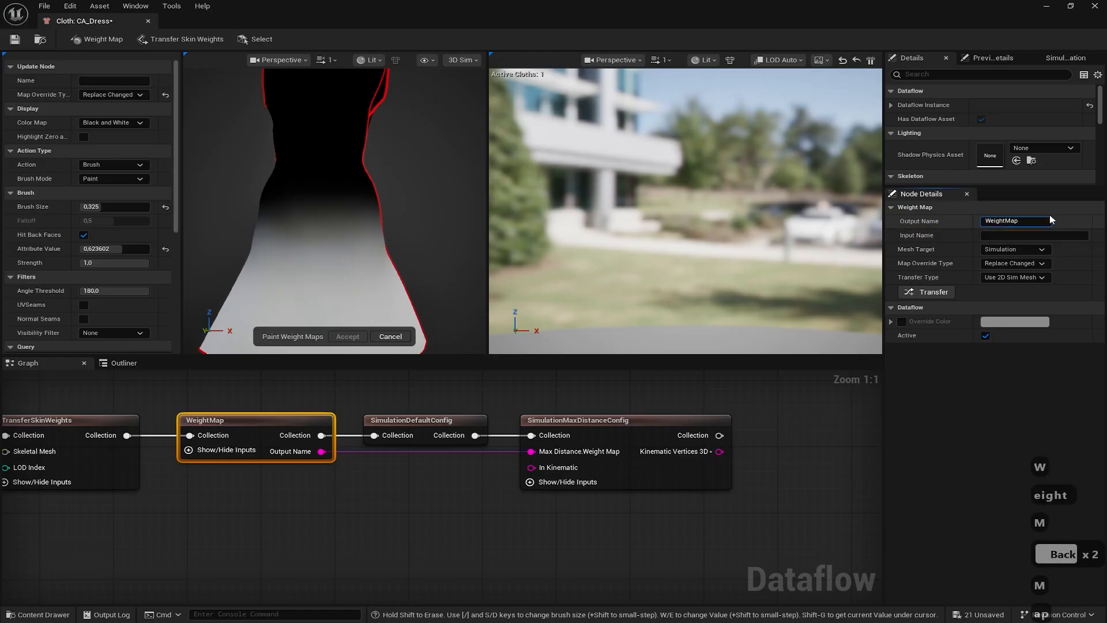
key(Return)
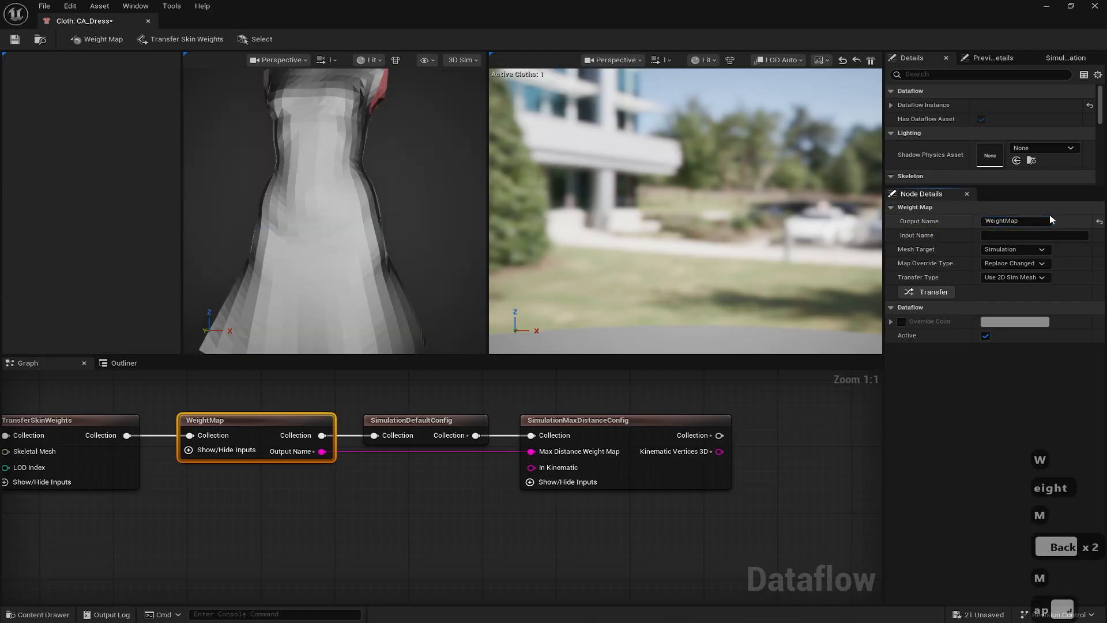
click(663, 464)
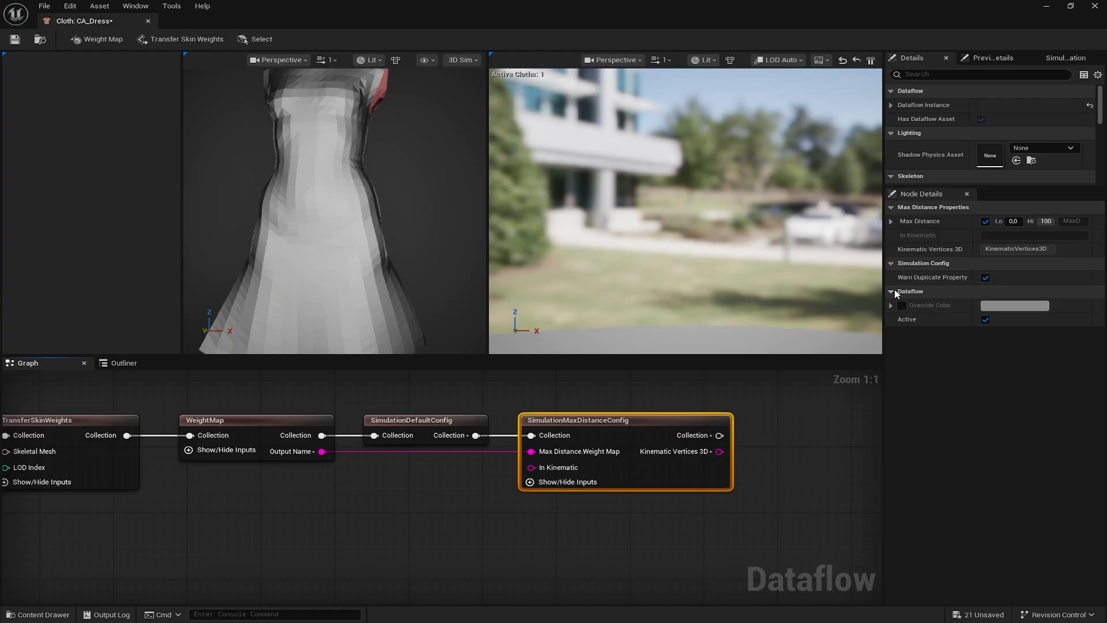
Copy the Weight Map name MaxDistance from the SimulationMaxDistanceConfig node into the WeightMap node's Output Name
click(891, 221)
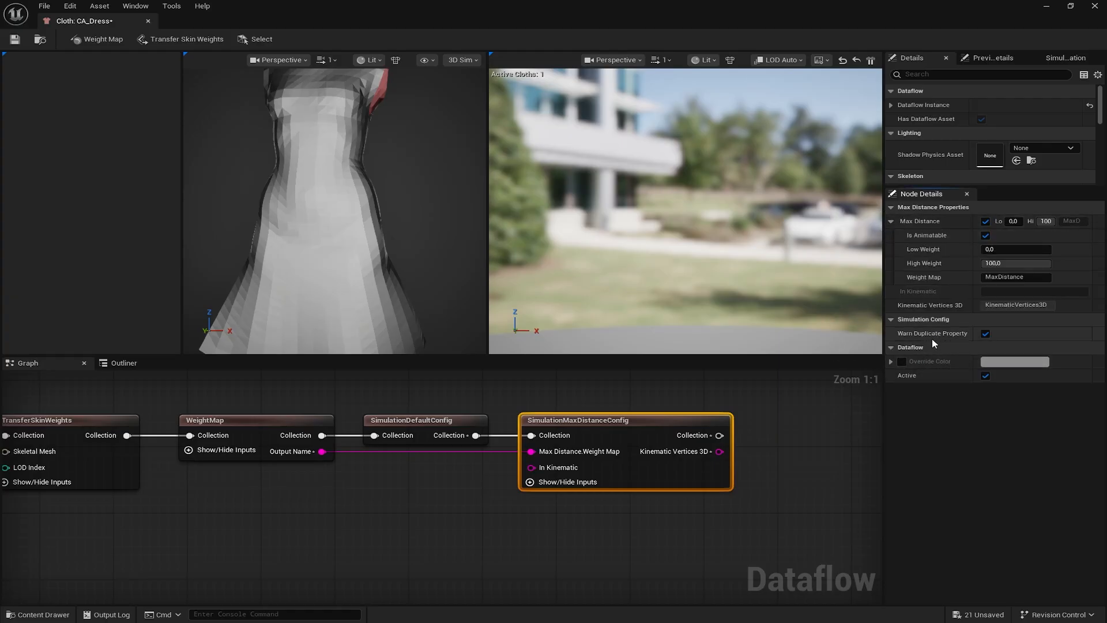
click(1036, 276)
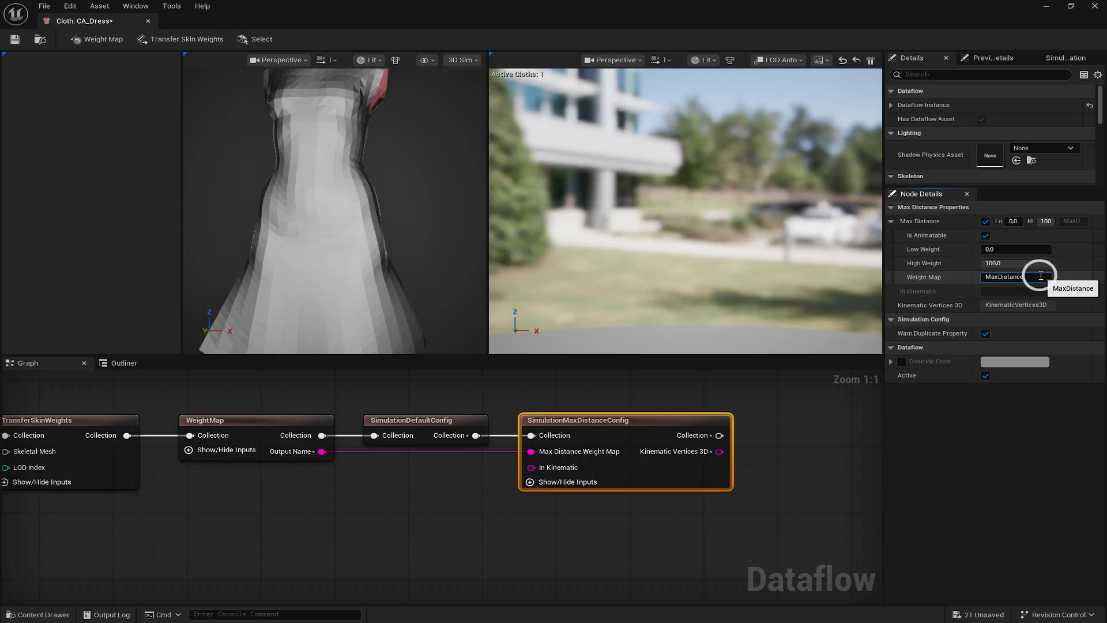
double_click(1005, 277)
key(ctrl+c)
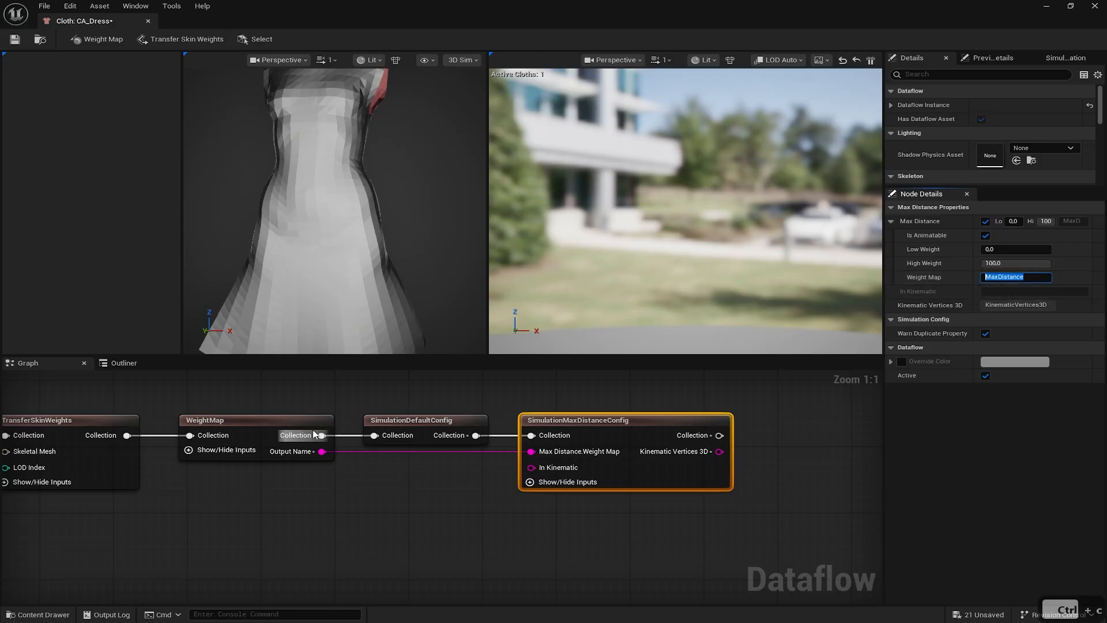
click(296, 425)
double_click(1014, 221)
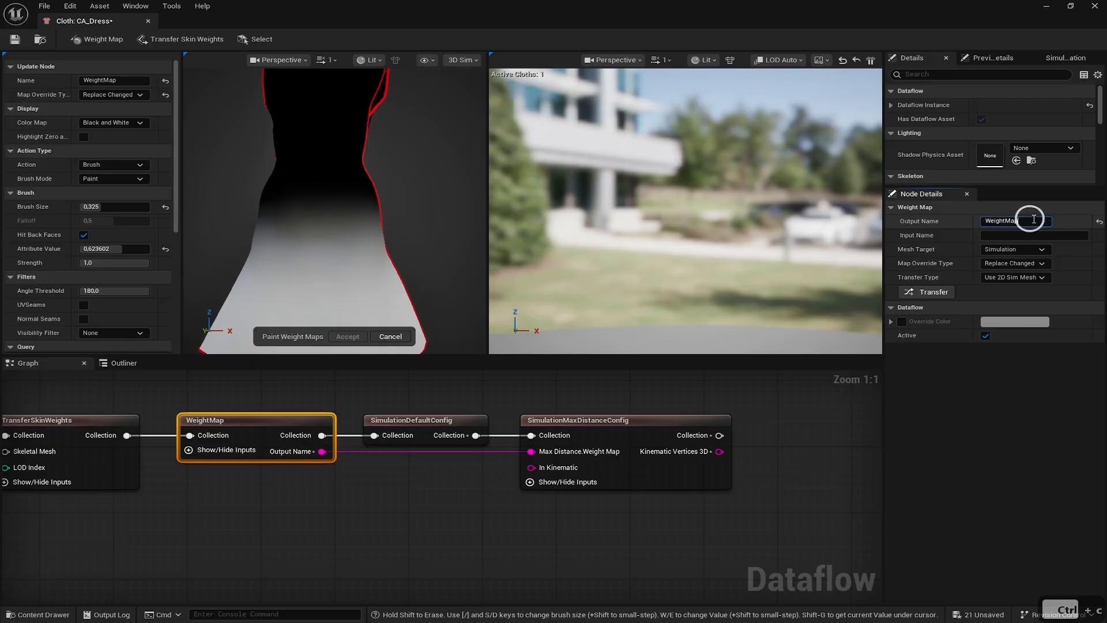
key(ctrl+v)
key(Return)
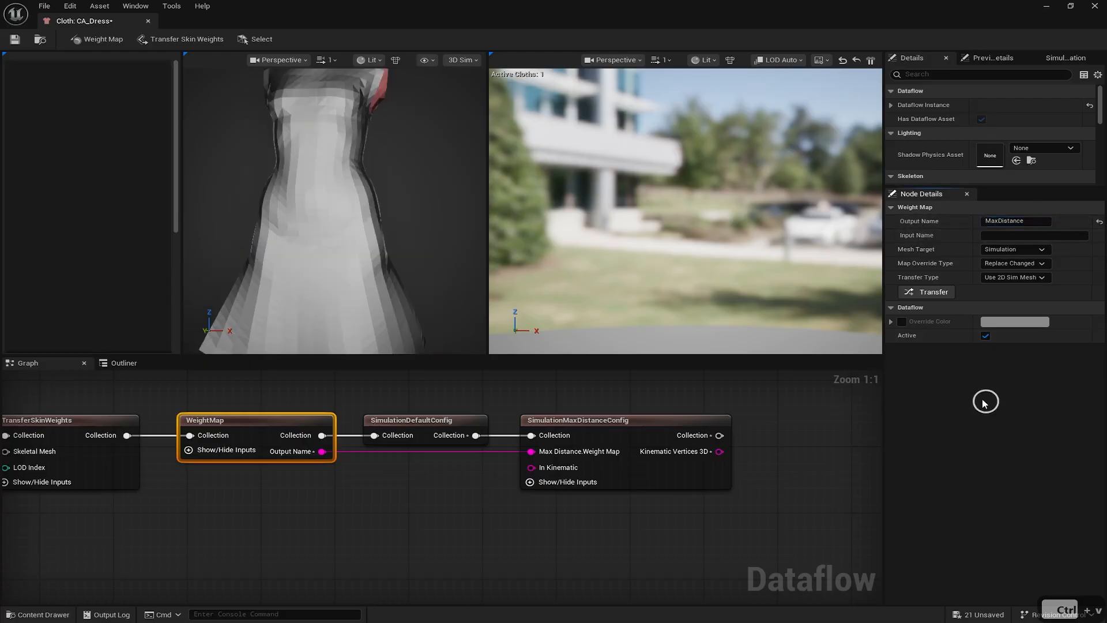
click(577, 424)
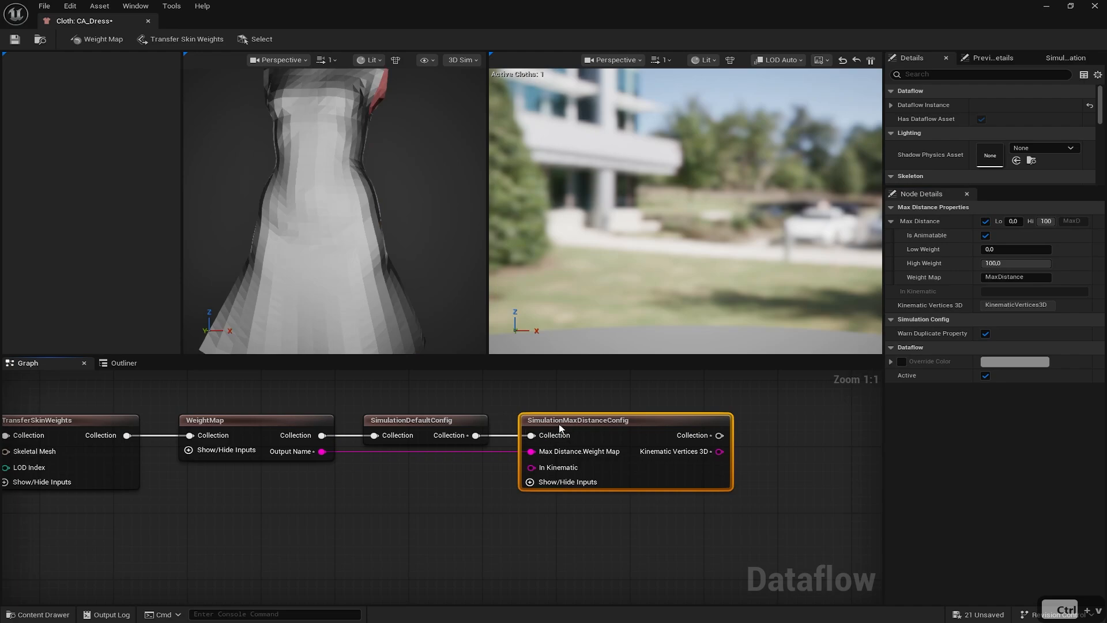
Add a SetPhysicsAsset node connected to the SimulationMaxDistanceConfig node's Collection output
right_drag(425, 534, 321, 519)
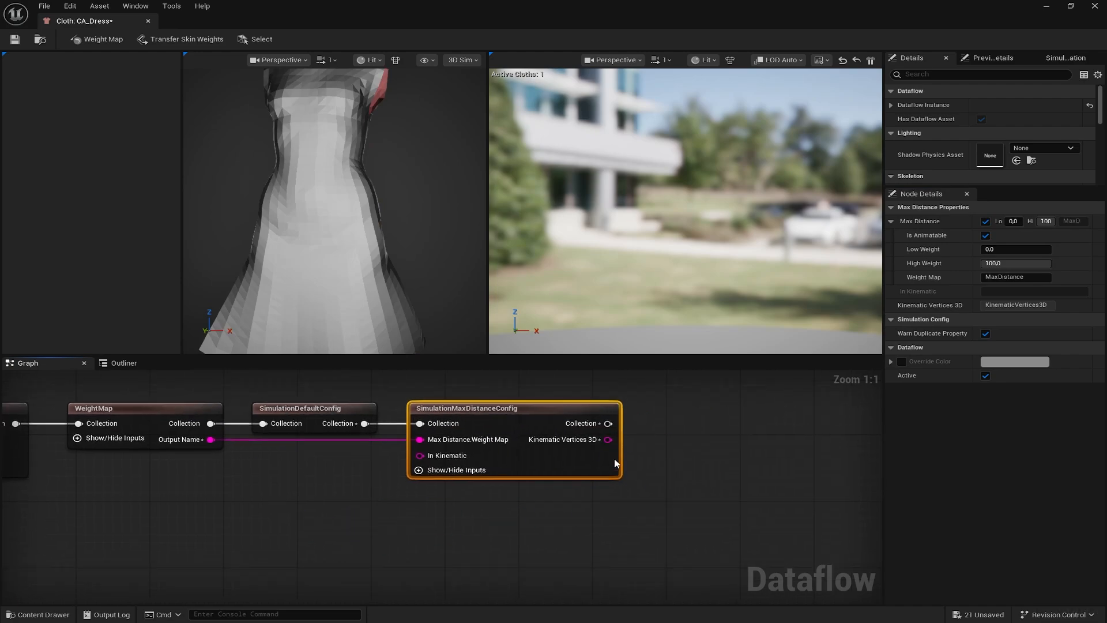
drag(608, 424, 703, 409)
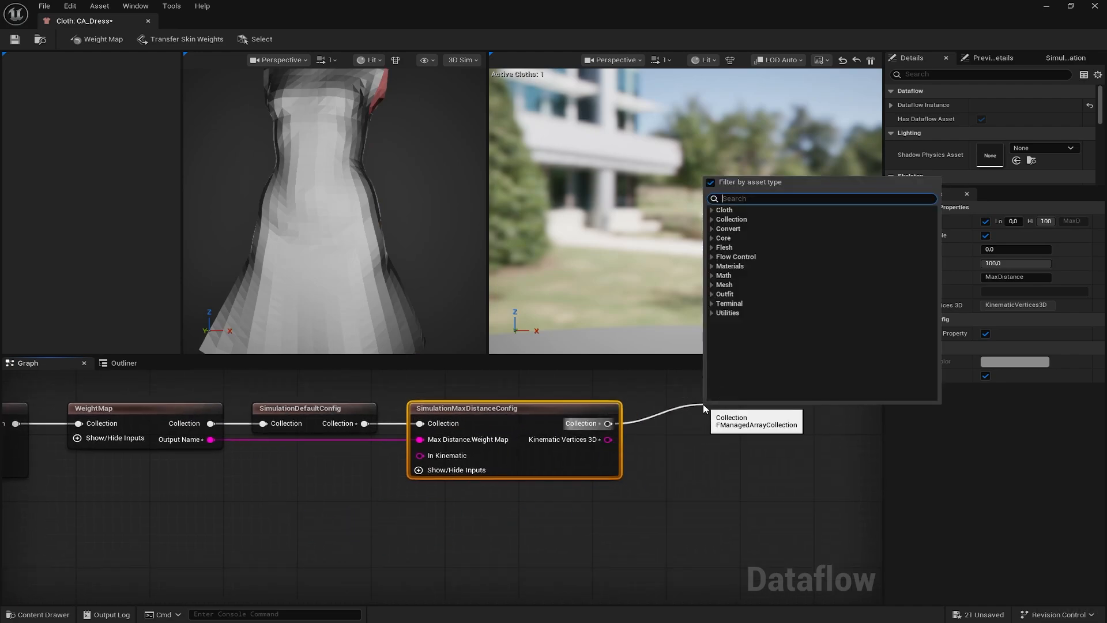
text(set)
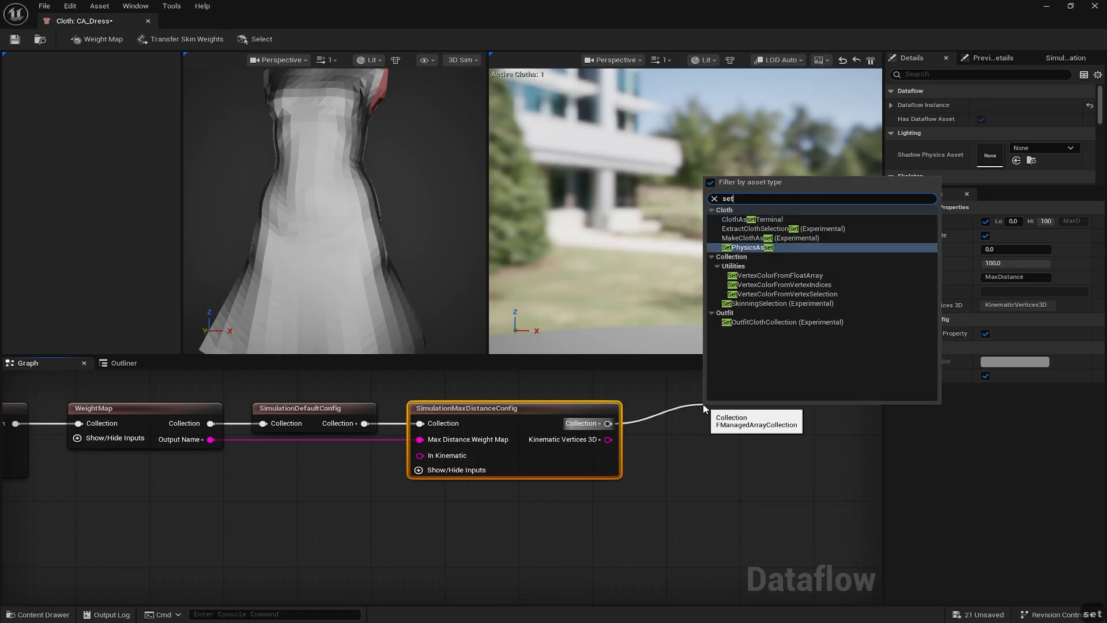
text(ph)
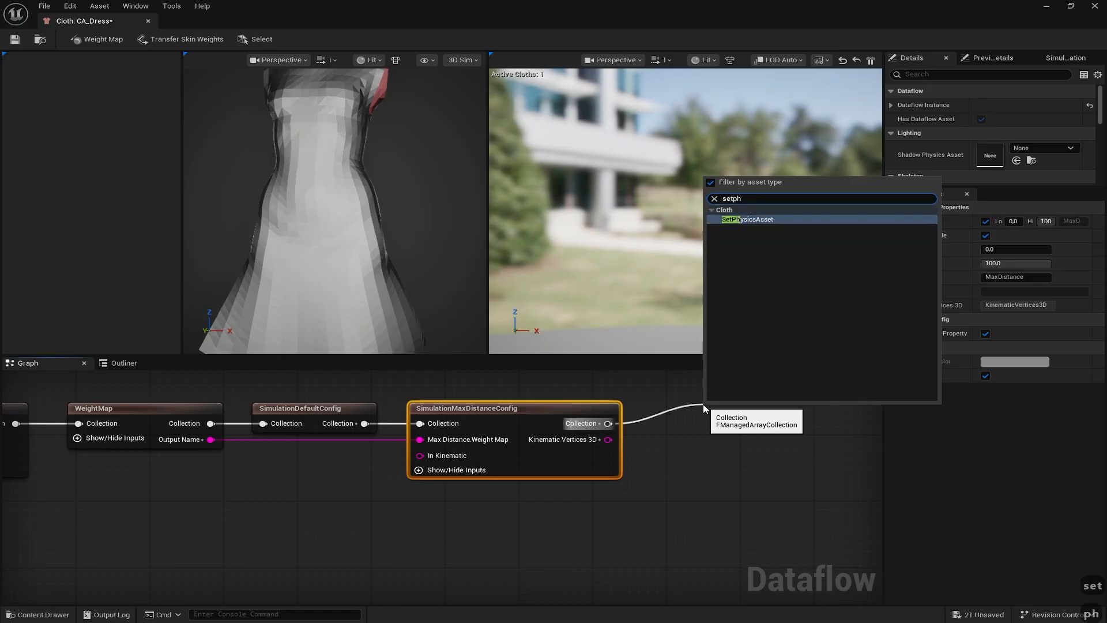
key(Return)
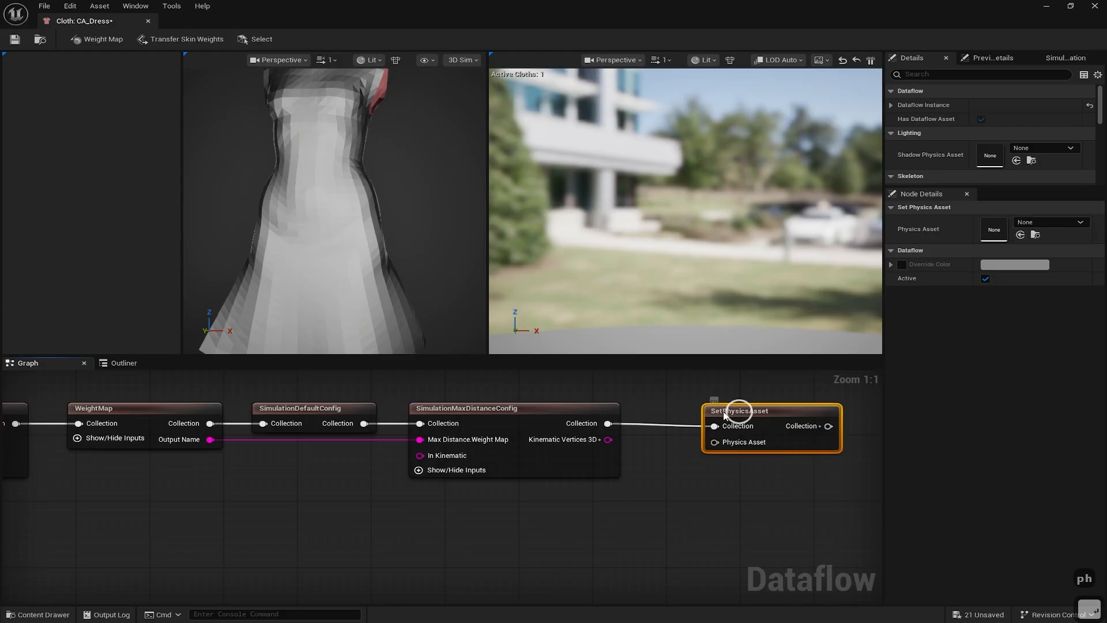
Add a ClothAssetTerminal node connected to the SetPhysicsAsset node's Collection output and place it close beside that node
right_drag(704, 506, 504, 524)
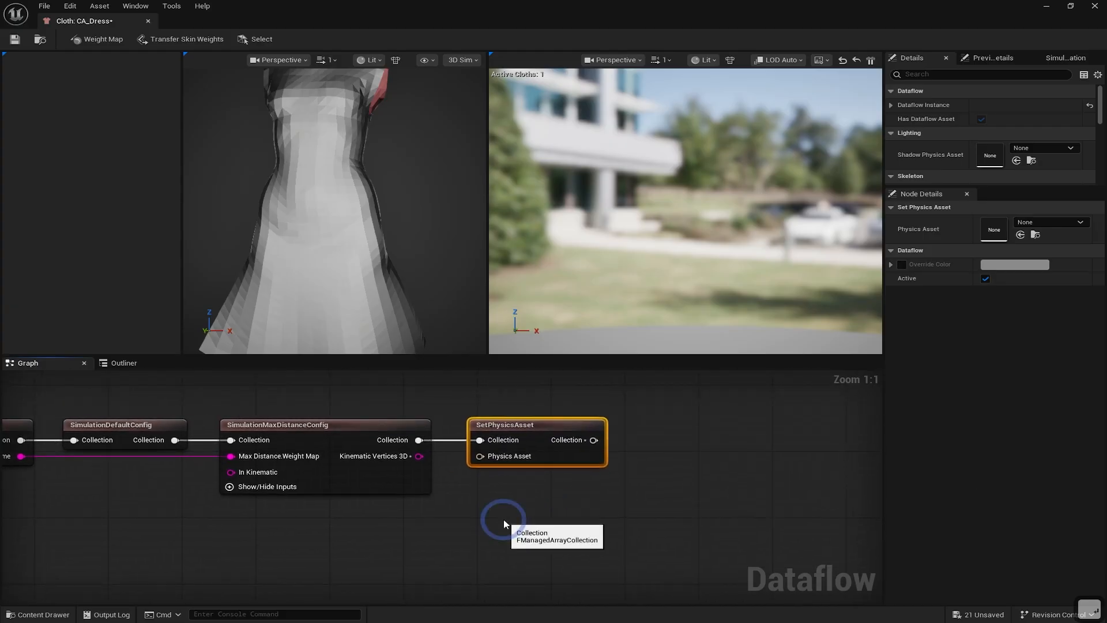
drag(602, 441, 718, 436)
text(cloth)
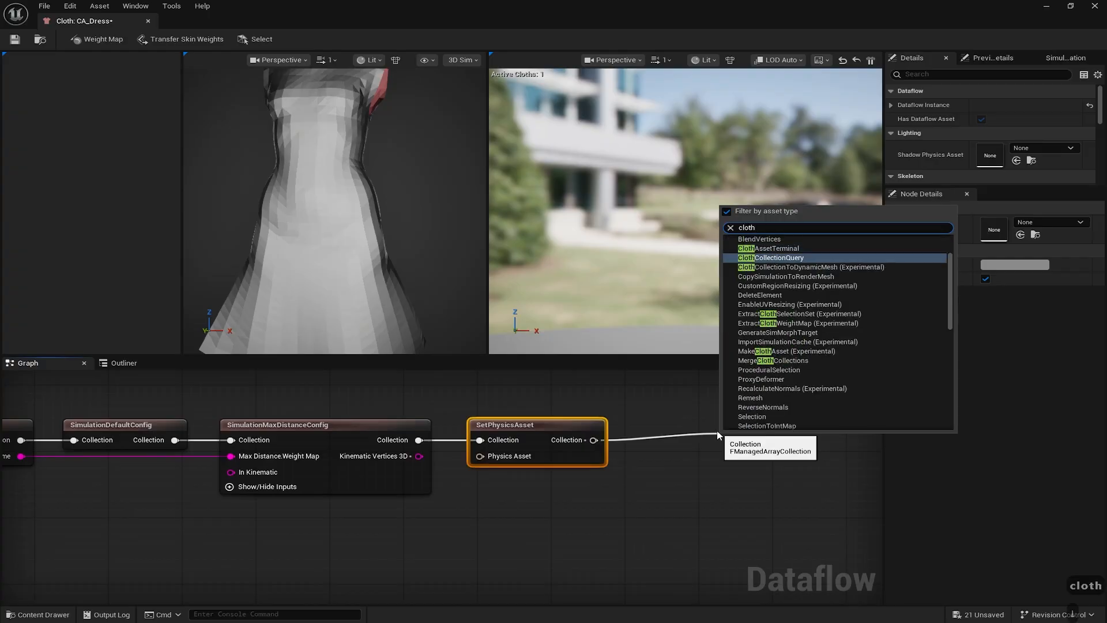
key(Return)
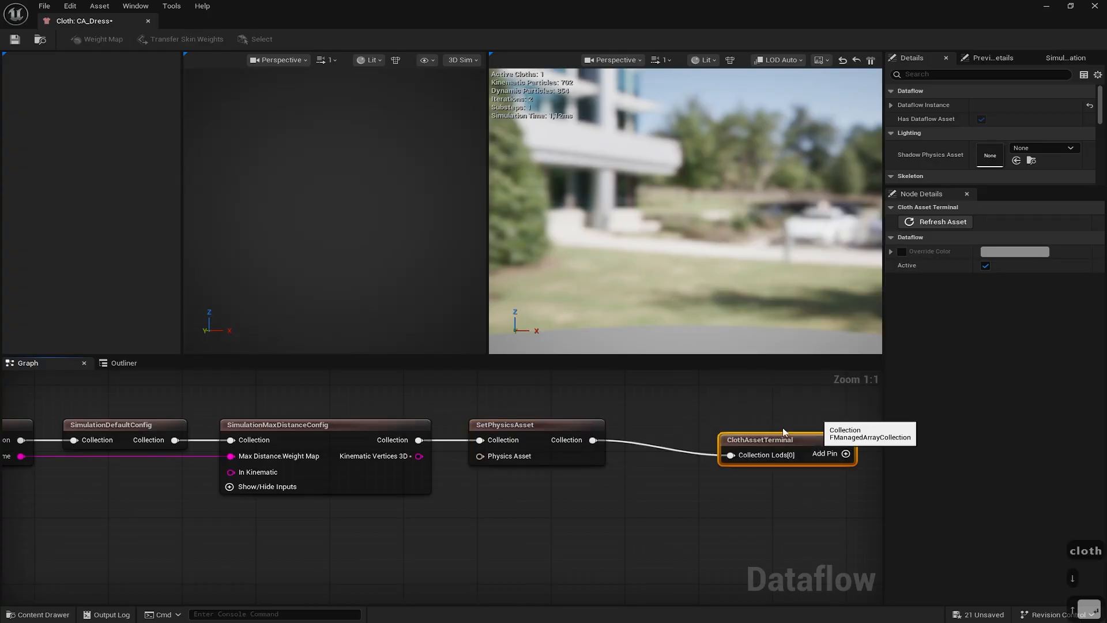
drag(767, 437, 682, 421)
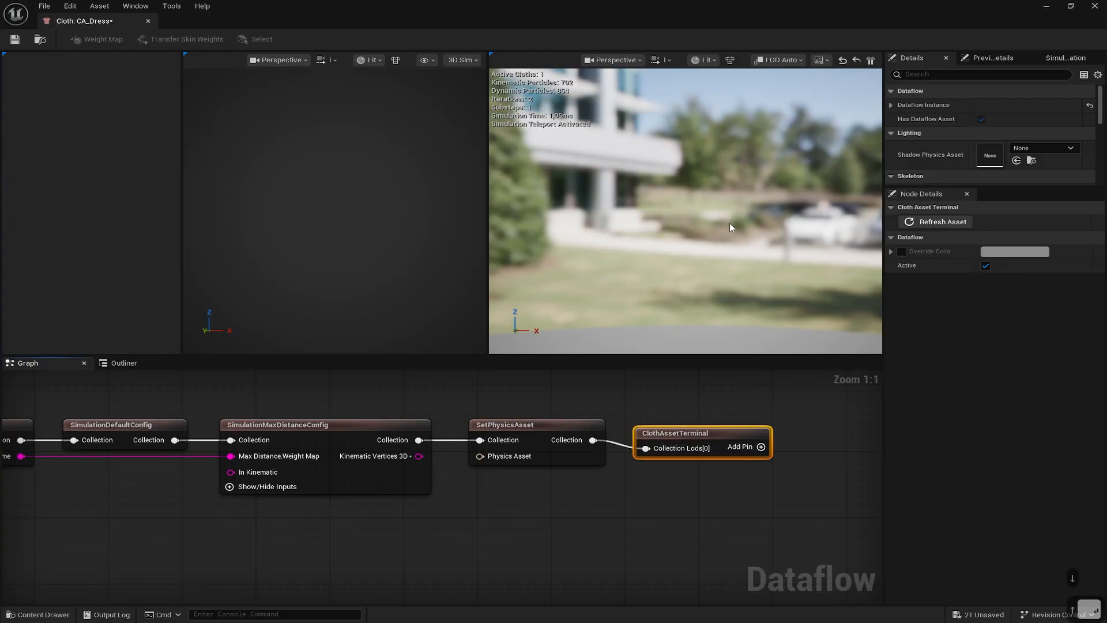
Enlarge the preview scene details area and set the preview Skeletal Mesh Asset to Kira's f_med_unw_body
click(987, 57)
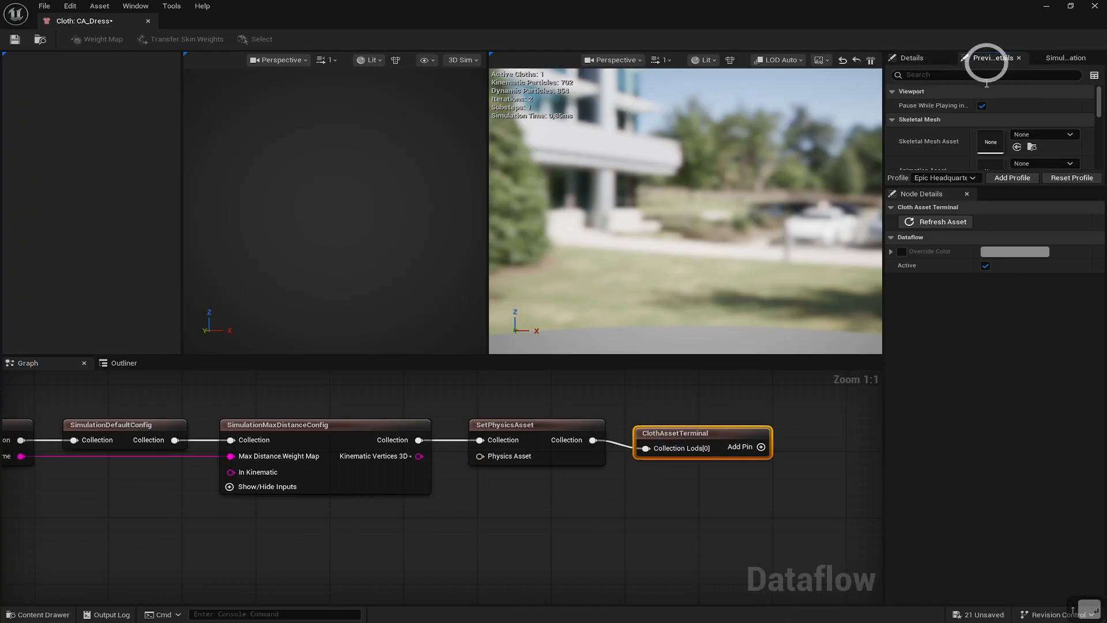
drag(952, 187, 946, 272)
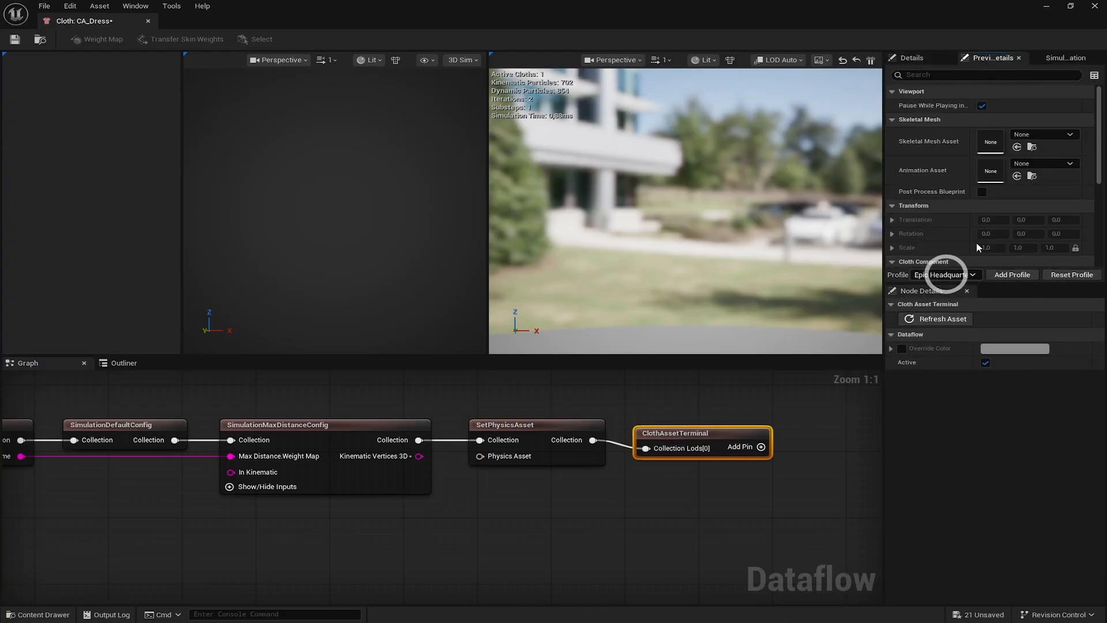
click(1031, 136)
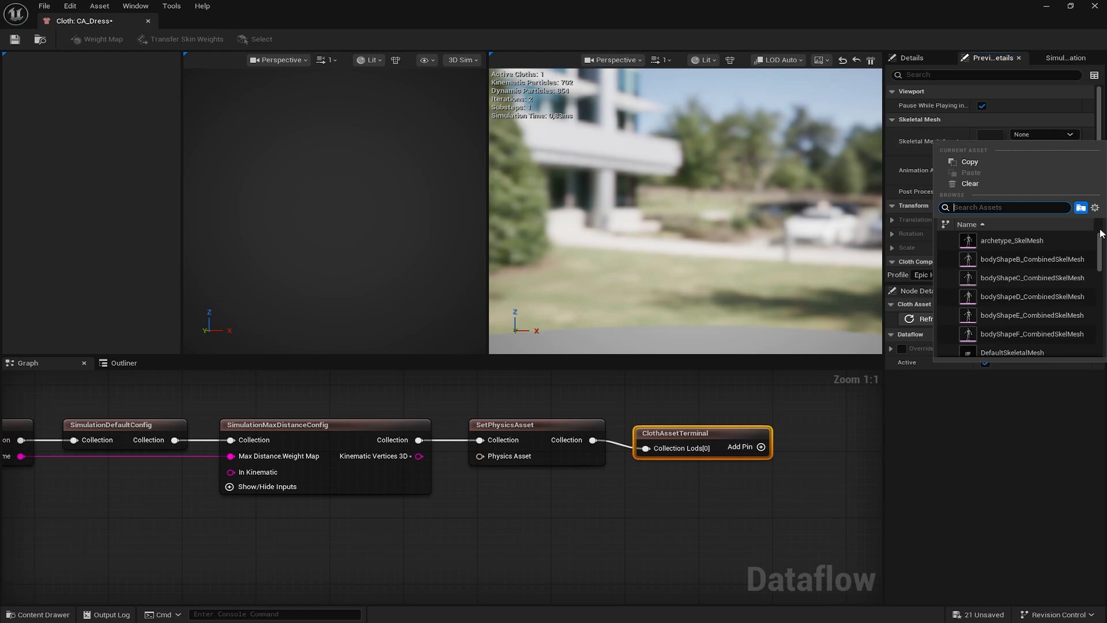
drag(1102, 244, 1103, 264)
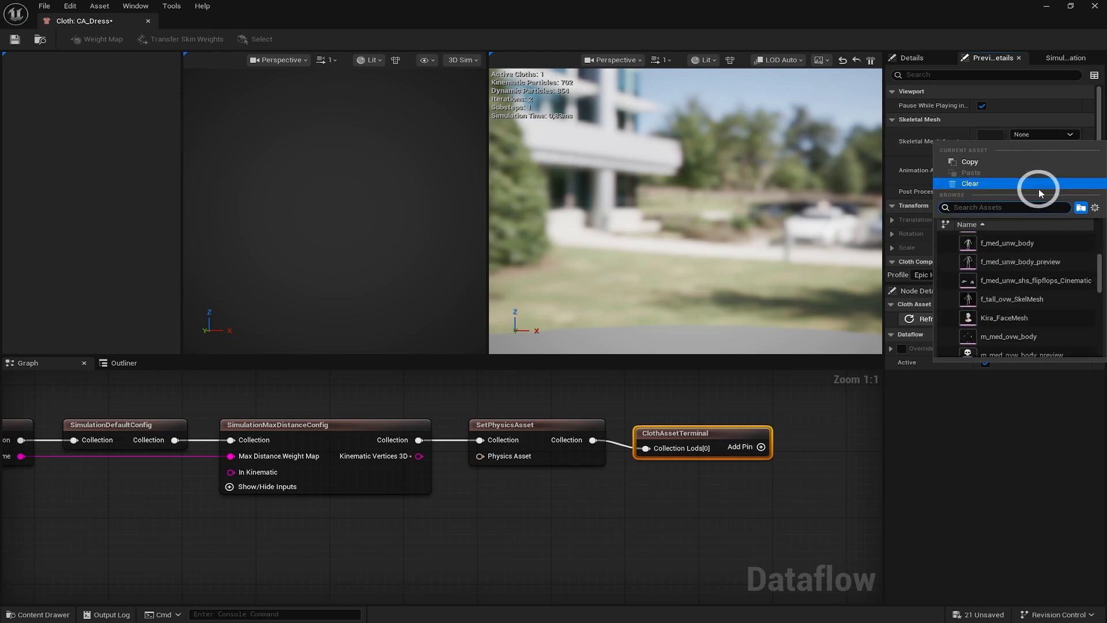
text(kira)
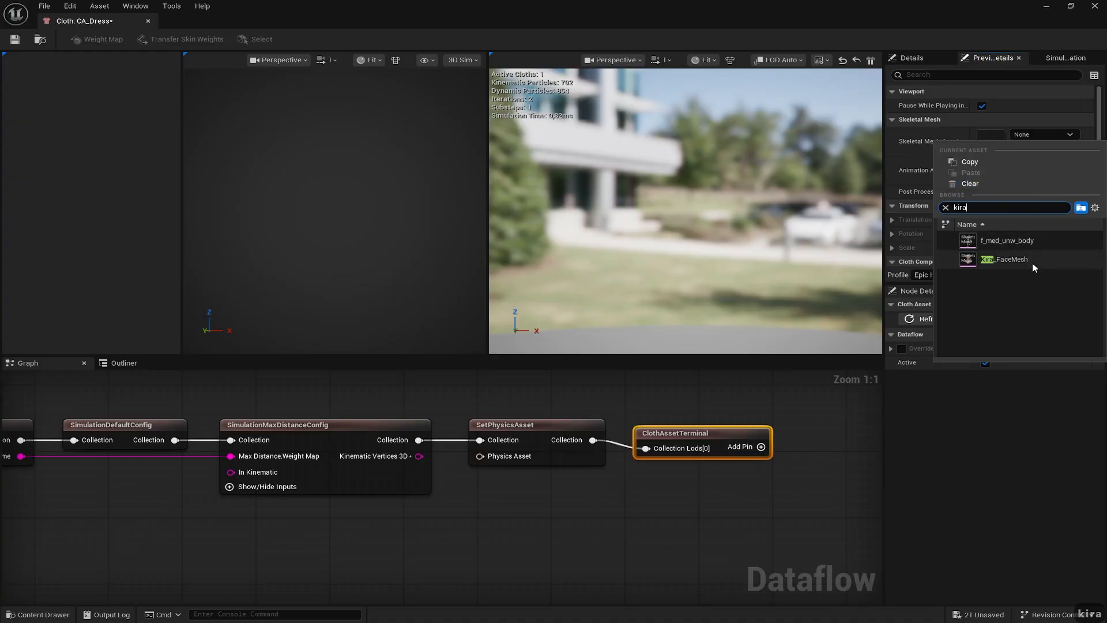
click(1027, 240)
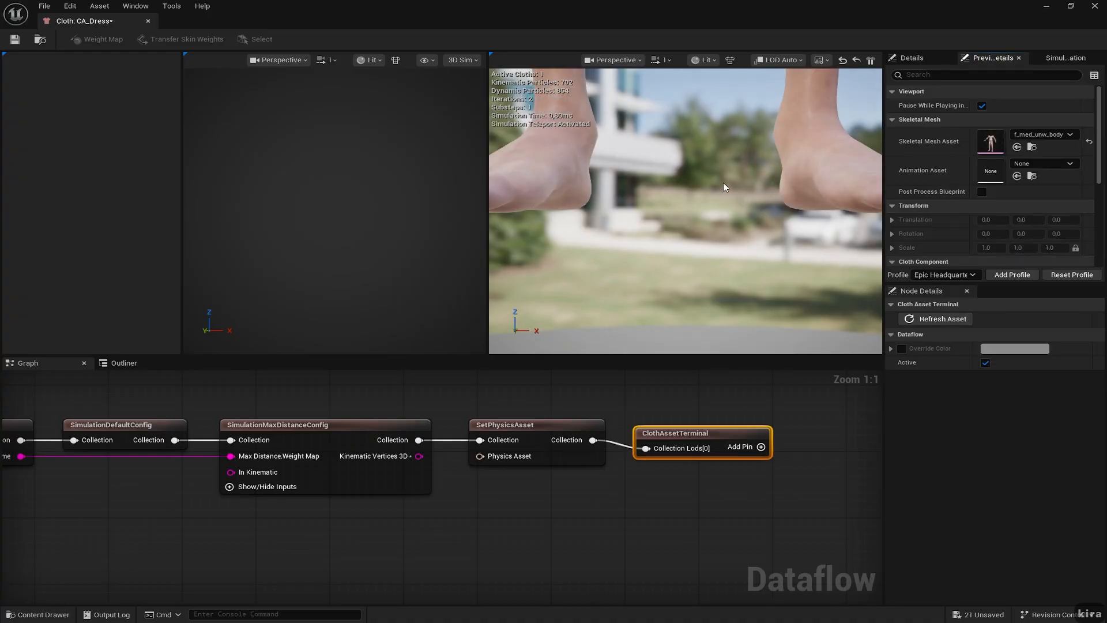
Examine how the simulated dress fits the body in the preview, especially around the waist and thighs
scroll(724, 186, down, 5)
middle_drag(716, 168, 704, 159)
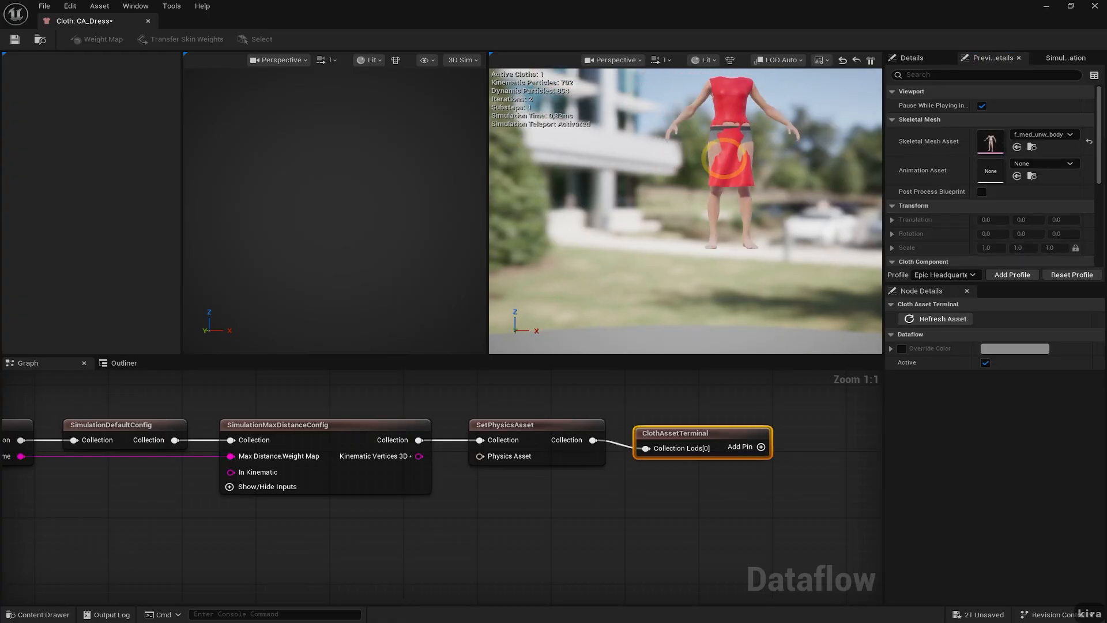
right_drag(724, 149, 690, 146)
key(w)
key(s)
key(d)
key(w)
key(d)
key(d)
key(d)
key(d)
right_drag(661, 216, 810, 226)
key(a)
key(a)
key(w)
key(w)
key(a)
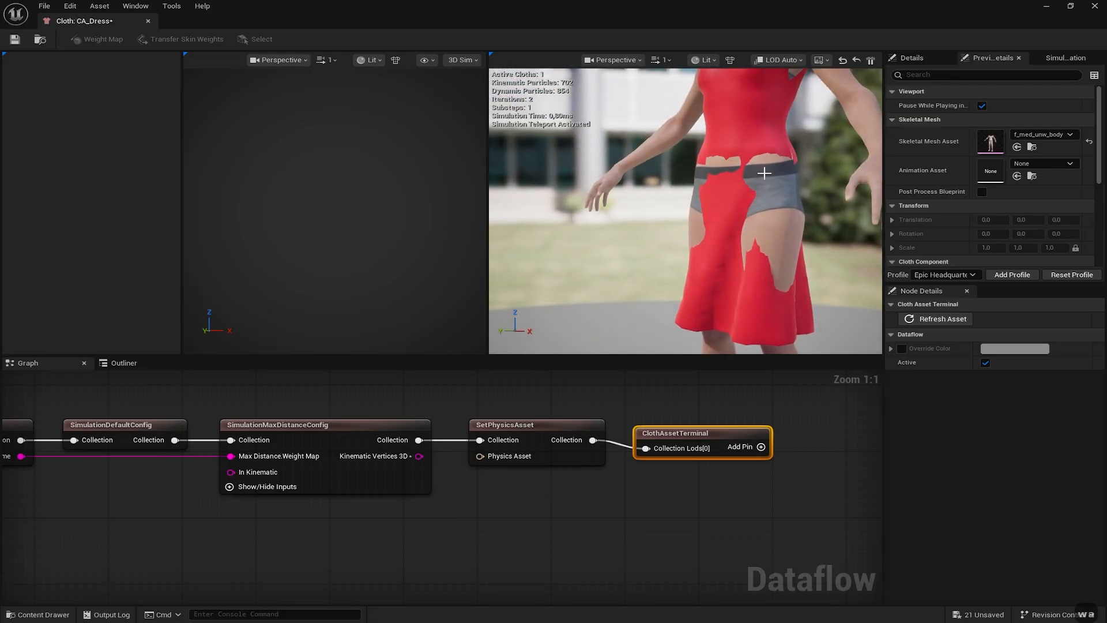
Align the ClothAssetTerminal node level with the SetPhysicsAsset node
click(537, 428)
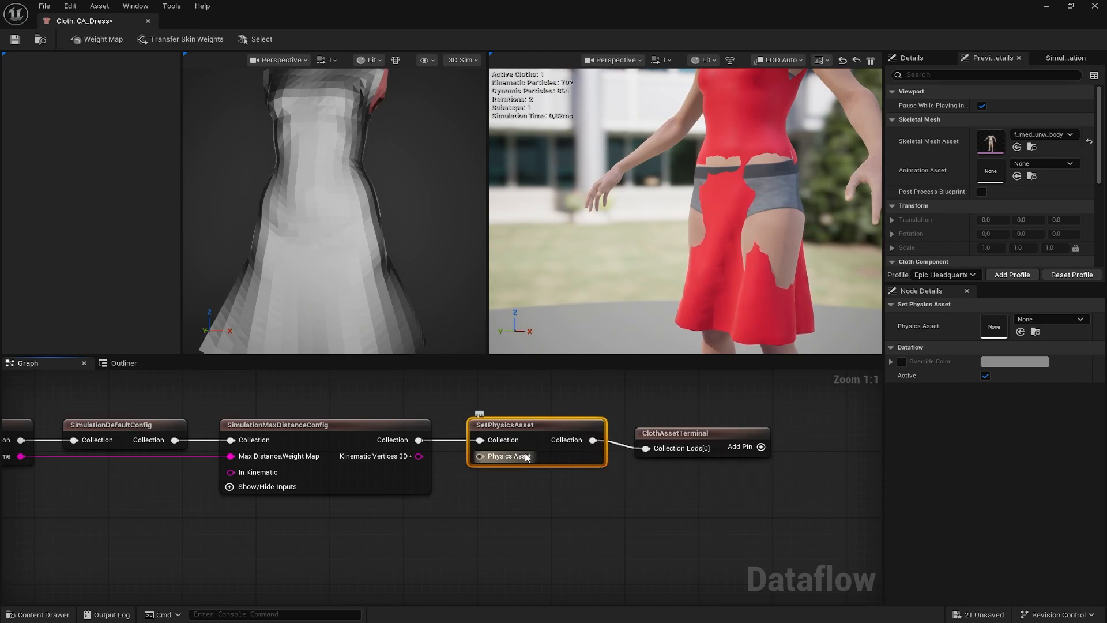
drag(681, 436, 690, 427)
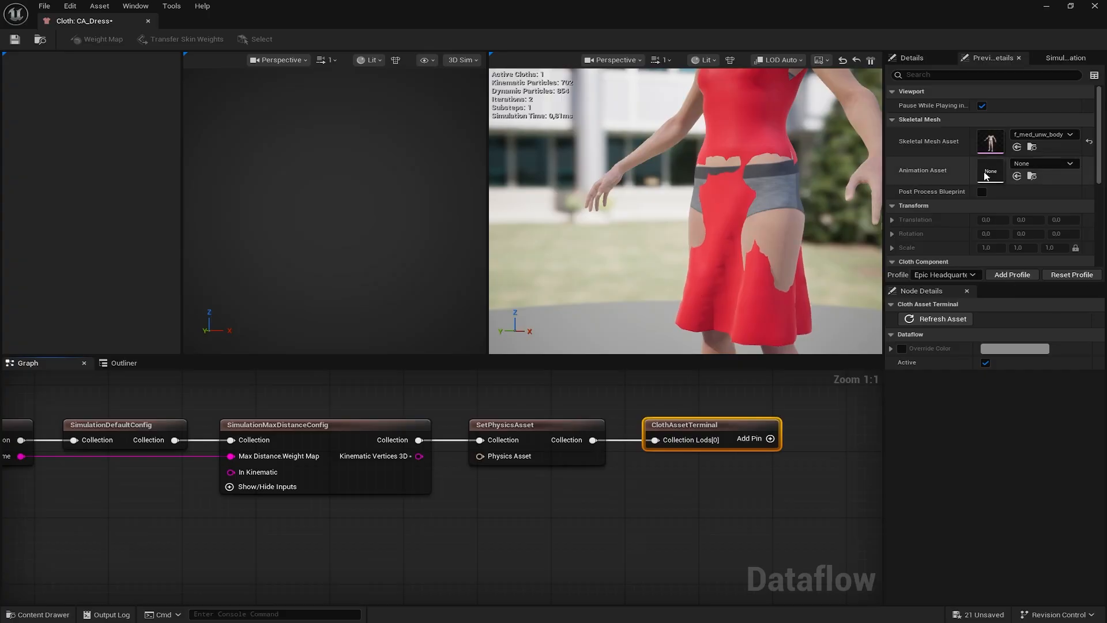
Set the preview Animation Asset to AM_ChargedAttack, play it and examine how the dress moves against the body
click(1035, 165)
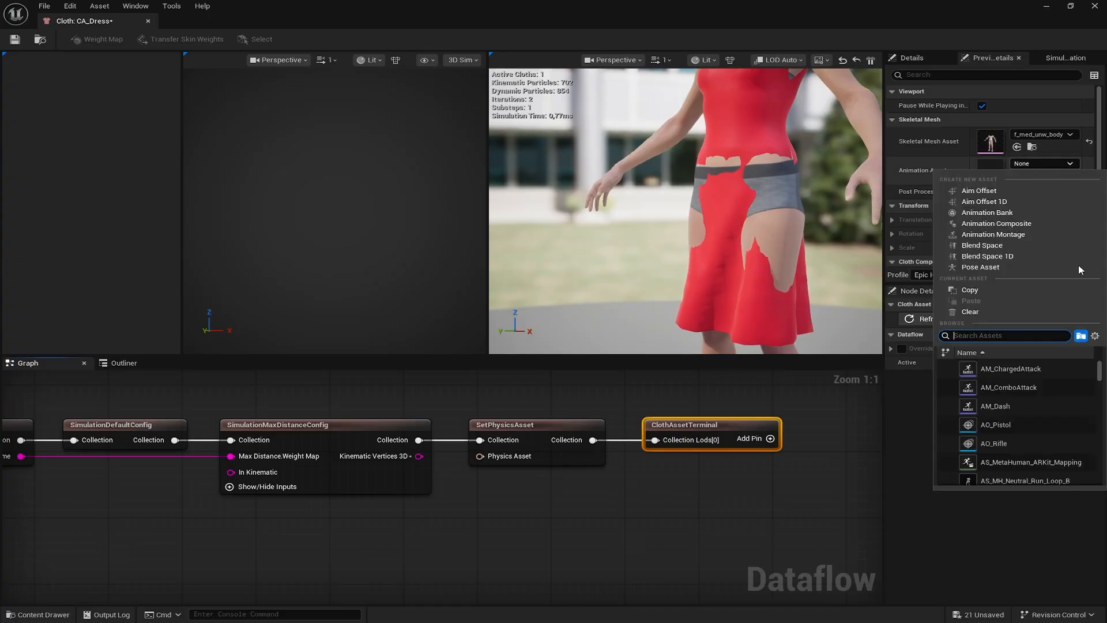
click(1026, 369)
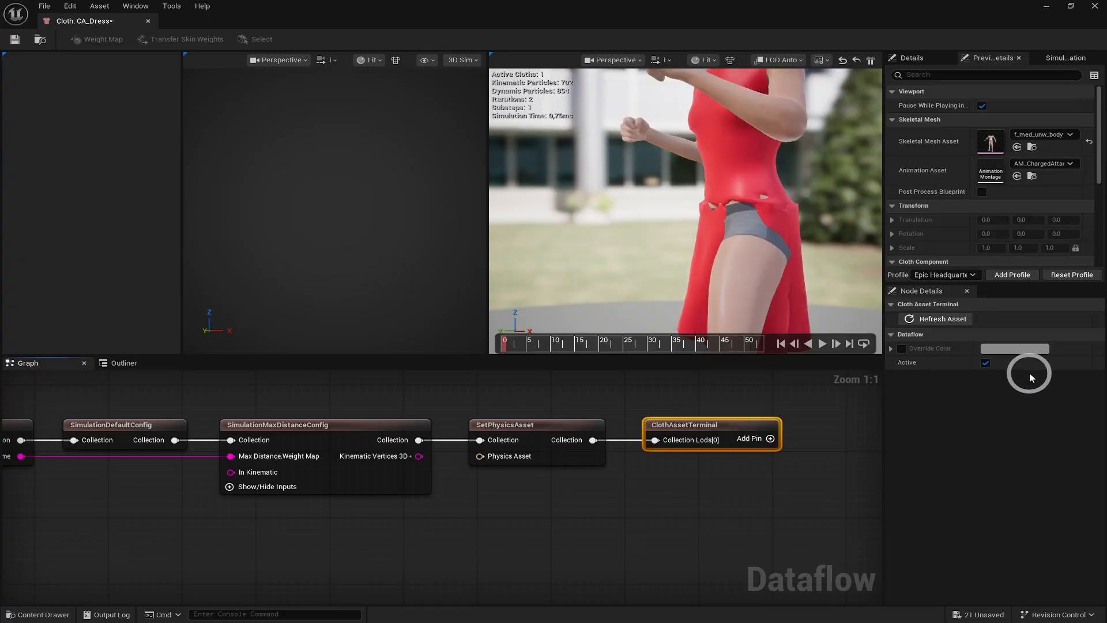
click(822, 343)
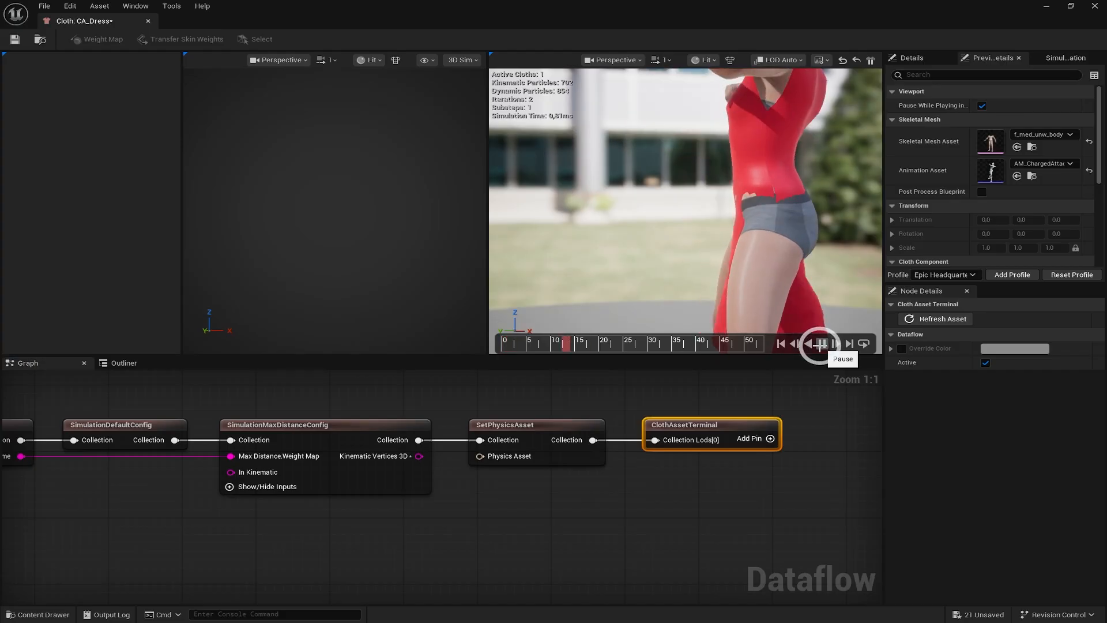
mouse_move(669, 246)
right_down()
mouse_move(690, 244)
mouse_move(668, 245)
right_up()
mouse_move(637, 192)
middle_down()
mouse_move(647, 188)
mouse_move(637, 181)
middle_up()
scroll(646, 199, up, 5)
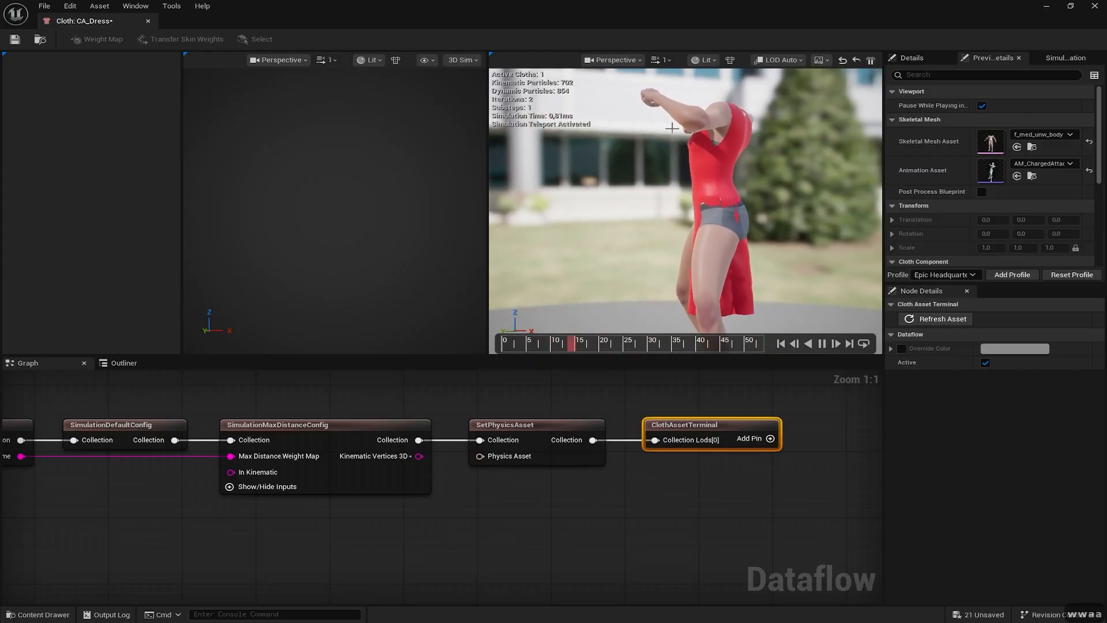
mouse_move(706, 257)
right_down()
mouse_move(729, 267)
mouse_move(699, 273)
right_up()
key(d)
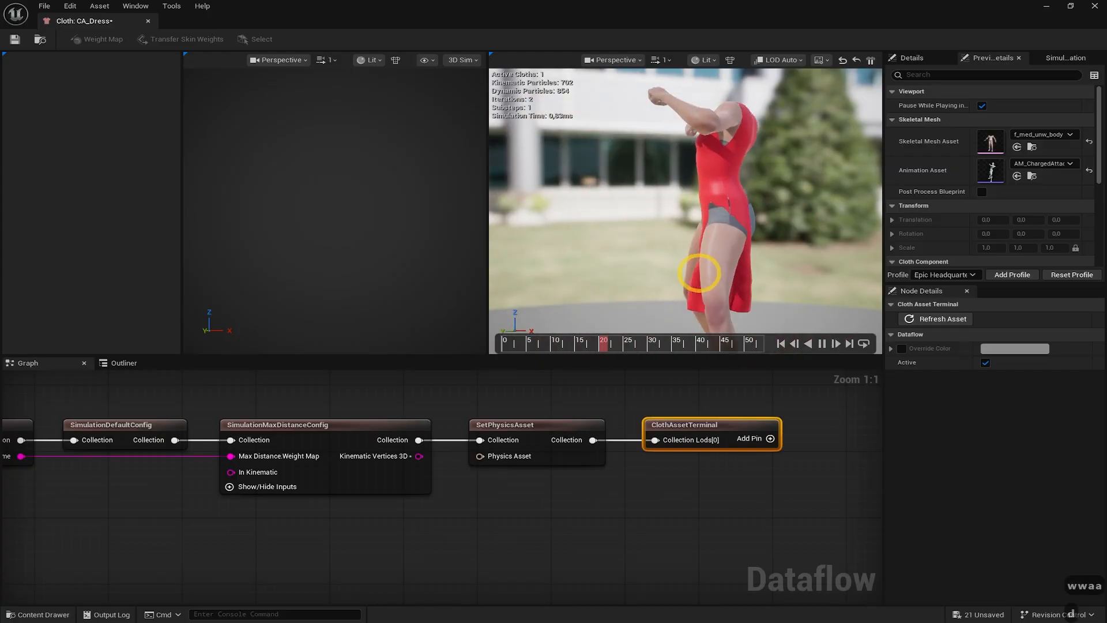
click(559, 433)
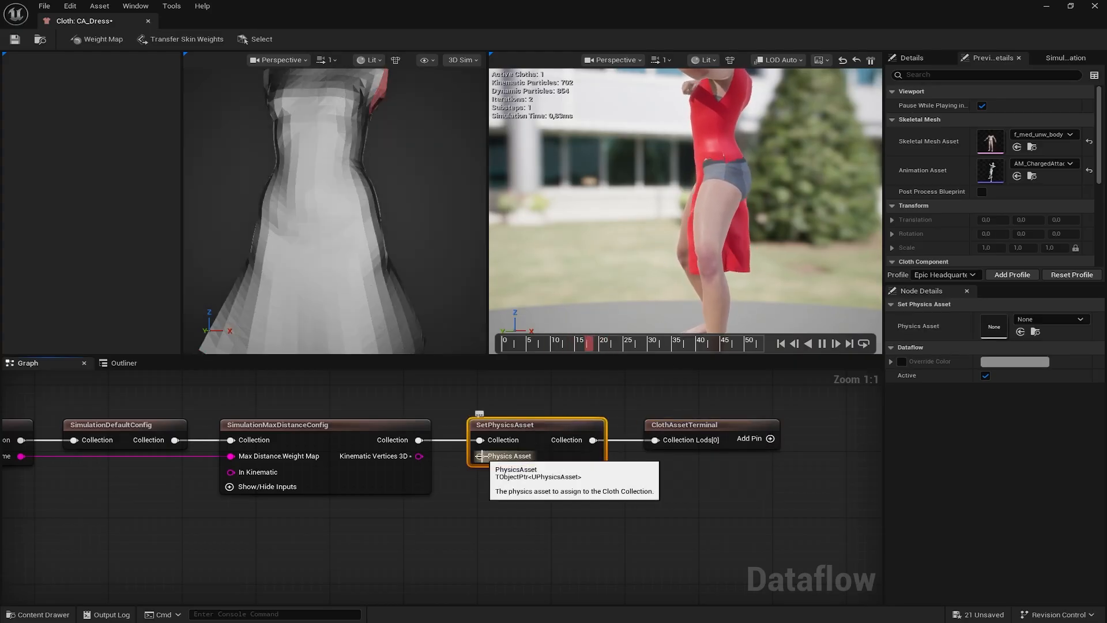
drag(479, 456, 424, 543)
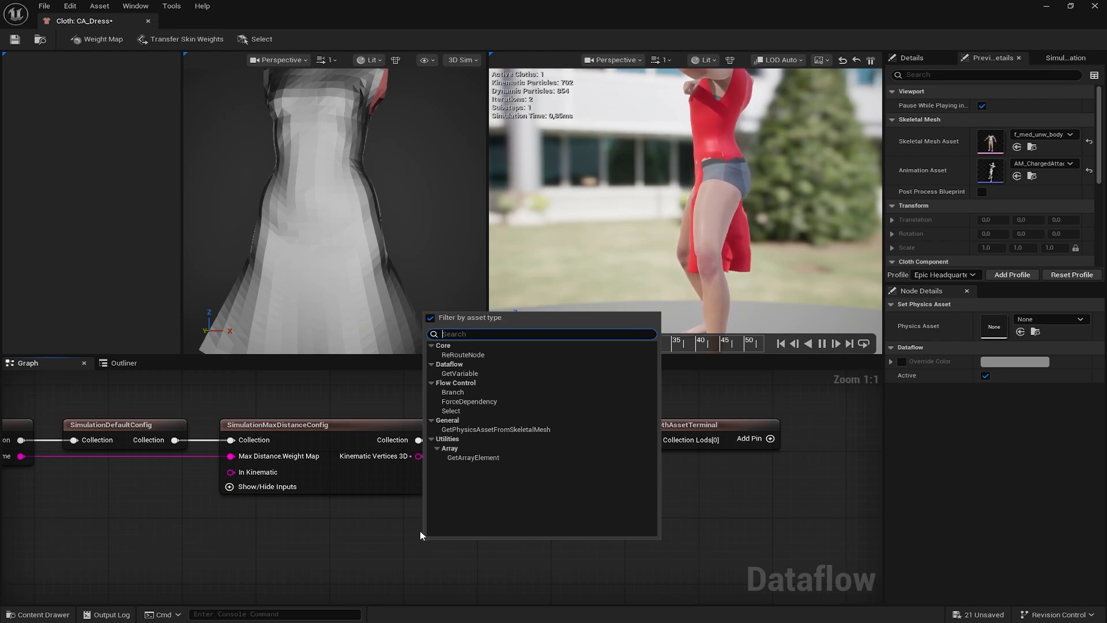
click(207, 532)
Assign f_med_unw_body_Physics as the Physics Asset of the SetPhysicsAsset node
click(525, 425)
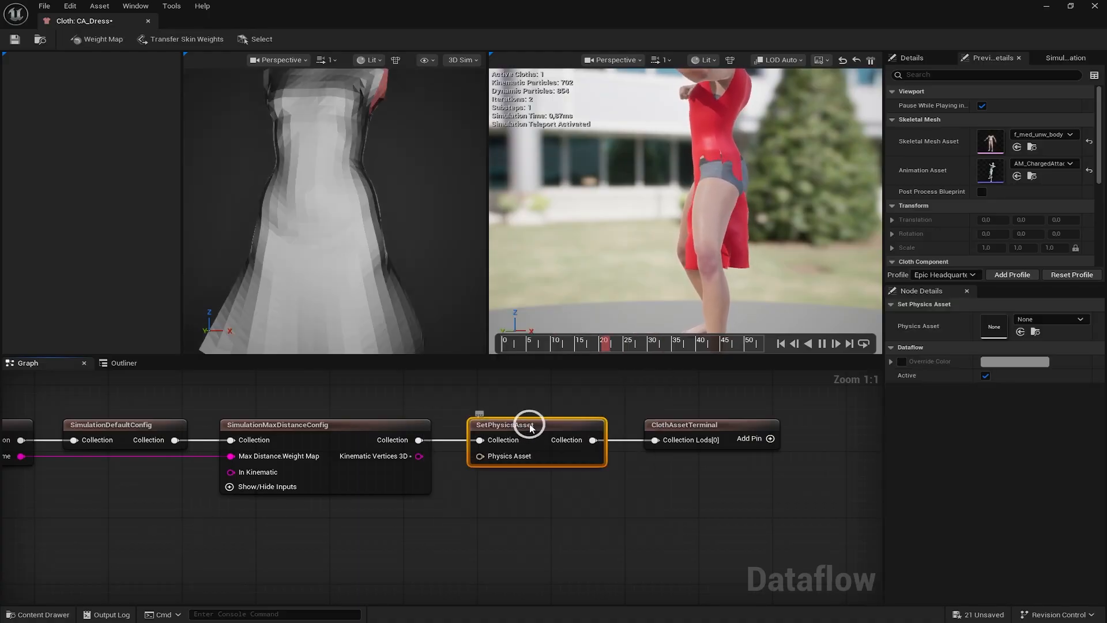
click(1053, 320)
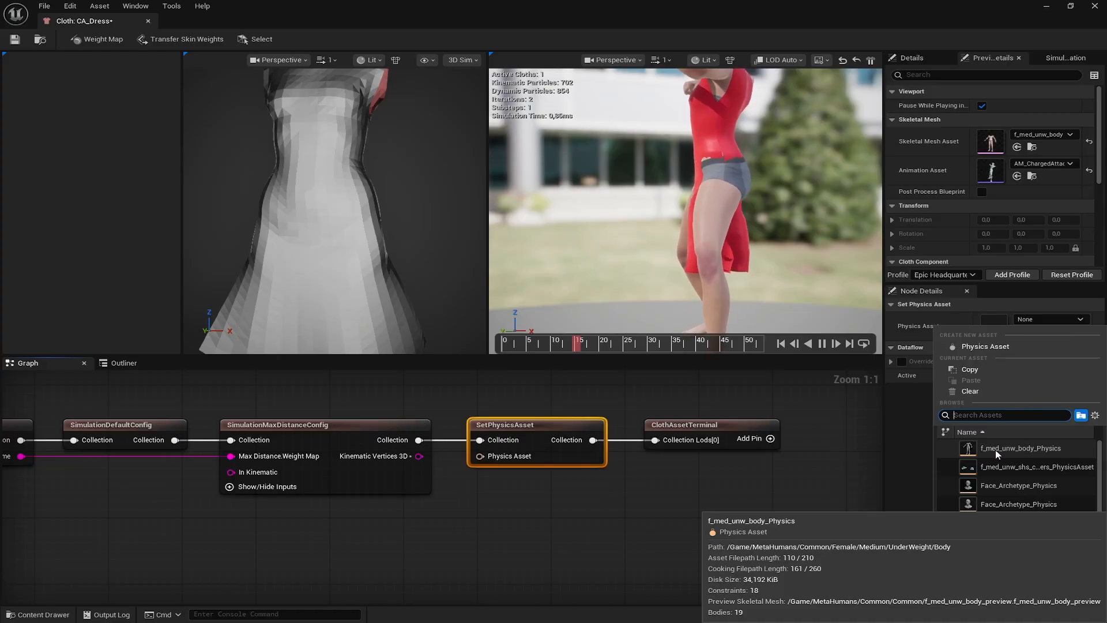
click(1044, 452)
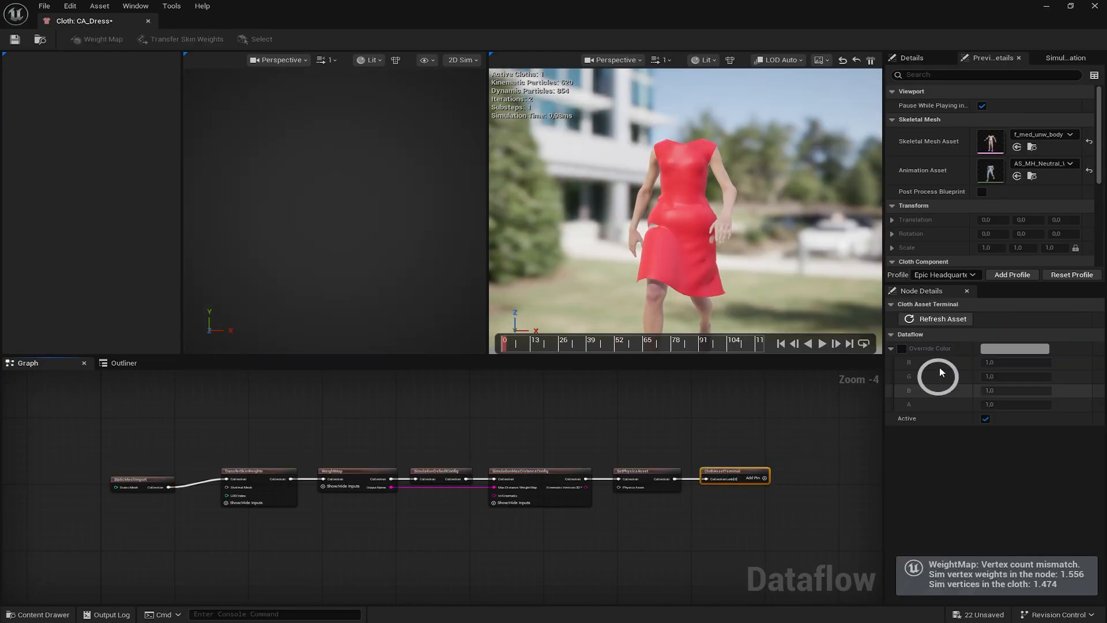
Play the preview animation and examine how the dress fits the hips and thighs from several angles
right_drag(755, 242, 669, 245)
key(d)
key(w)
key(w)
key(w)
key(s)
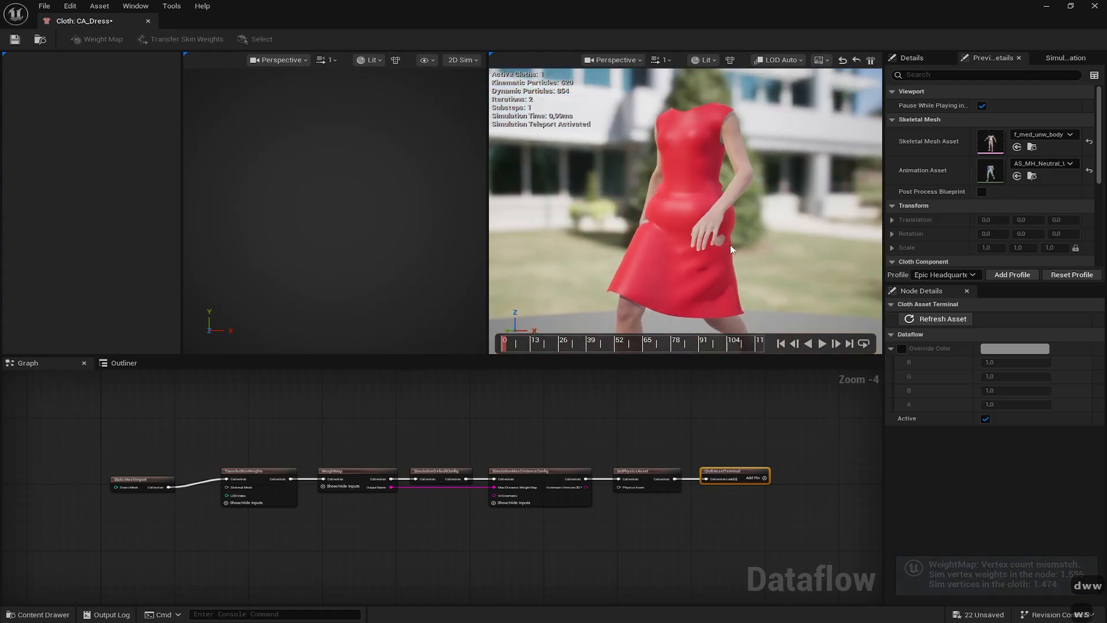
click(819, 348)
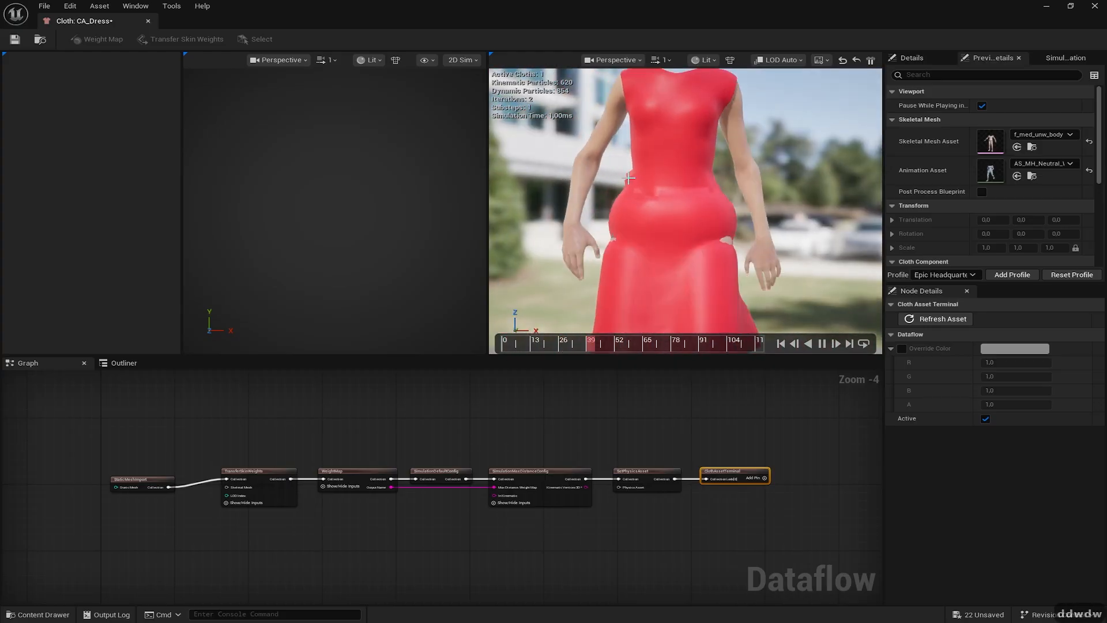
click(822, 343)
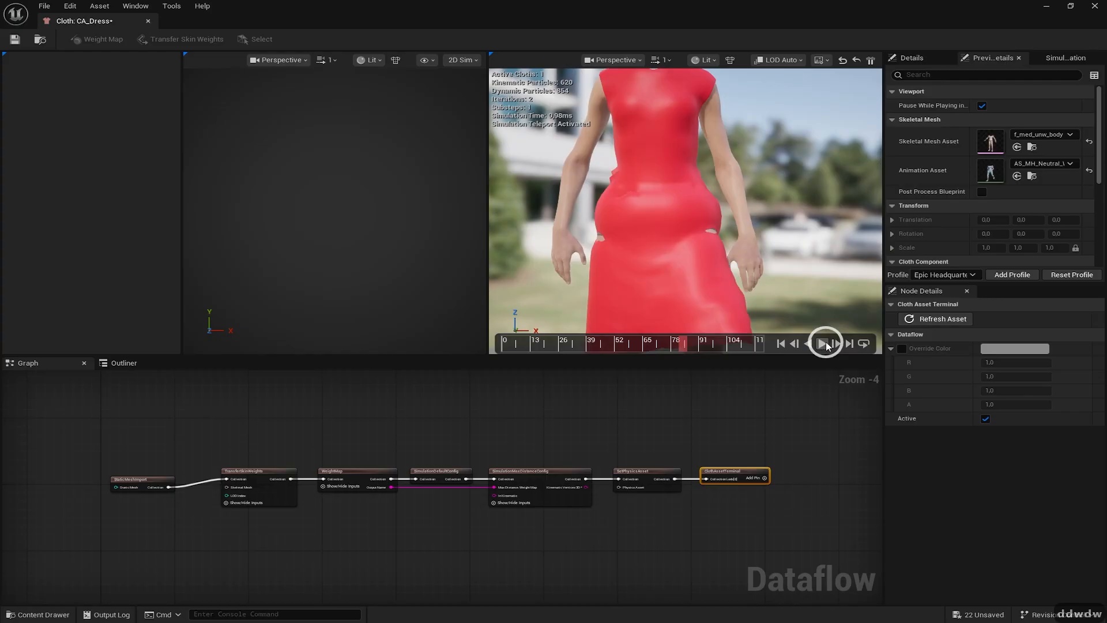
Open the f_med_unw_body_Physics asset assigned to the SetPhysicsAsset node
click(644, 469)
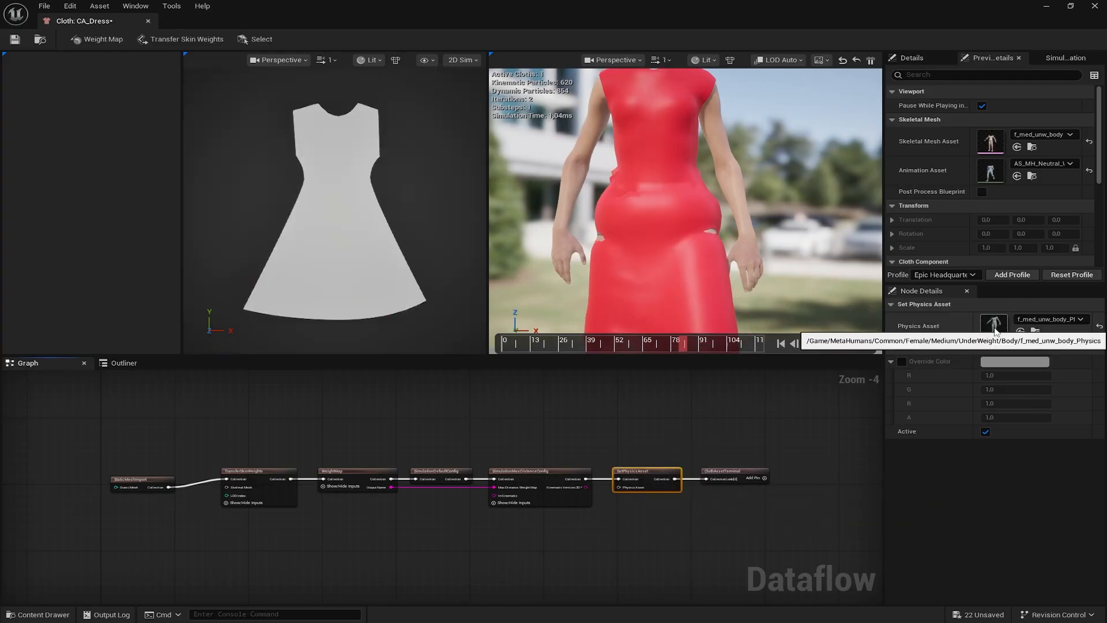
click(993, 328)
double_click(993, 331)
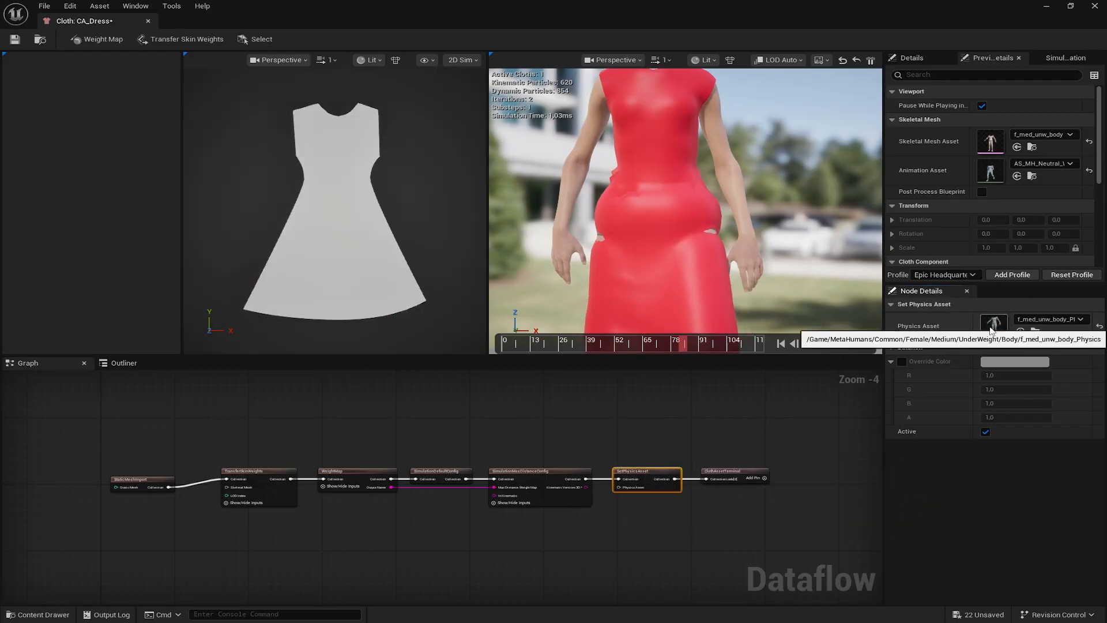
alt+drag(702, 326, 638, 334)
scroll(692, 336, up, 6)
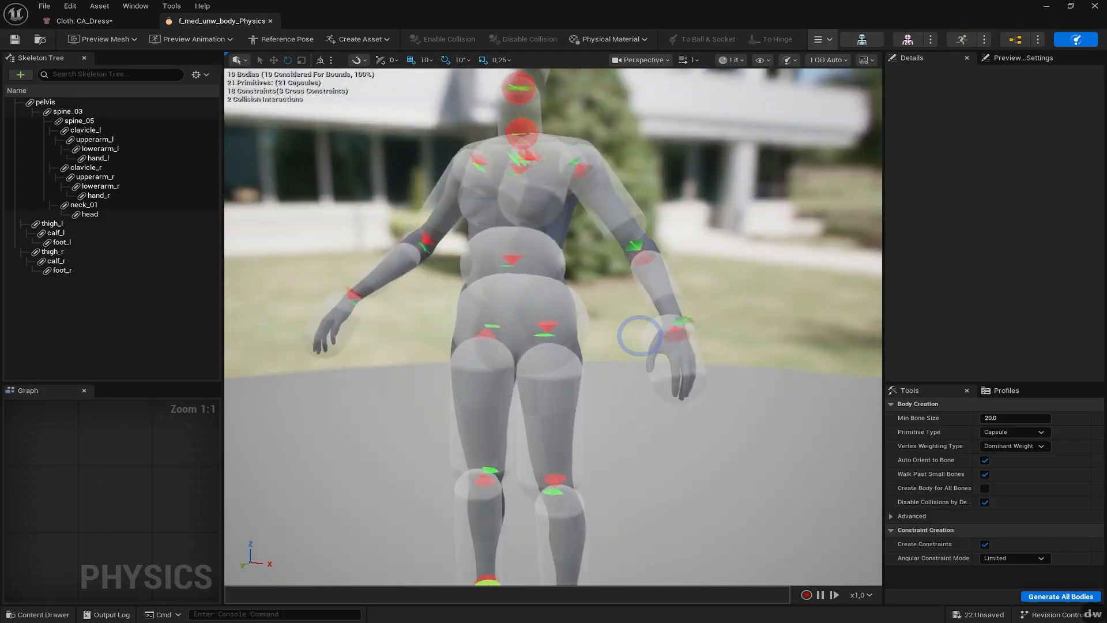
Shift the pelvis collision capsule backward so that it covers the buttocks of the body mesh
click(590, 253)
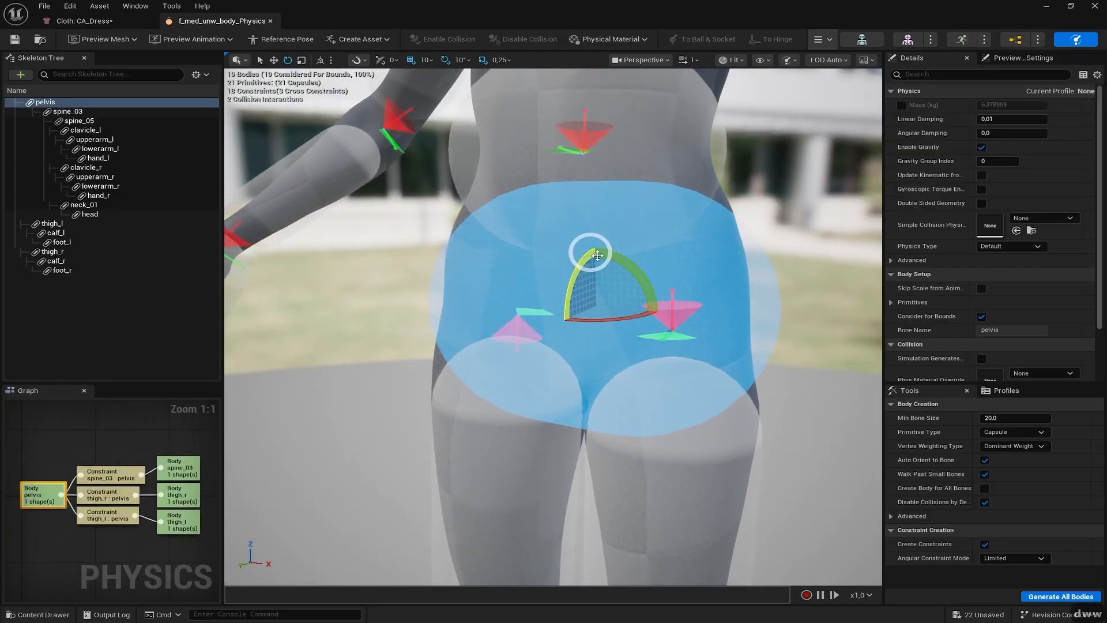
alt+drag(719, 306, 484, 292)
right_drag(485, 293, 582, 294)
key(w)
key(a)
mouse_move(707, 307)
right_down()
mouse_move(749, 305)
mouse_move(727, 304)
right_up()
key(a)
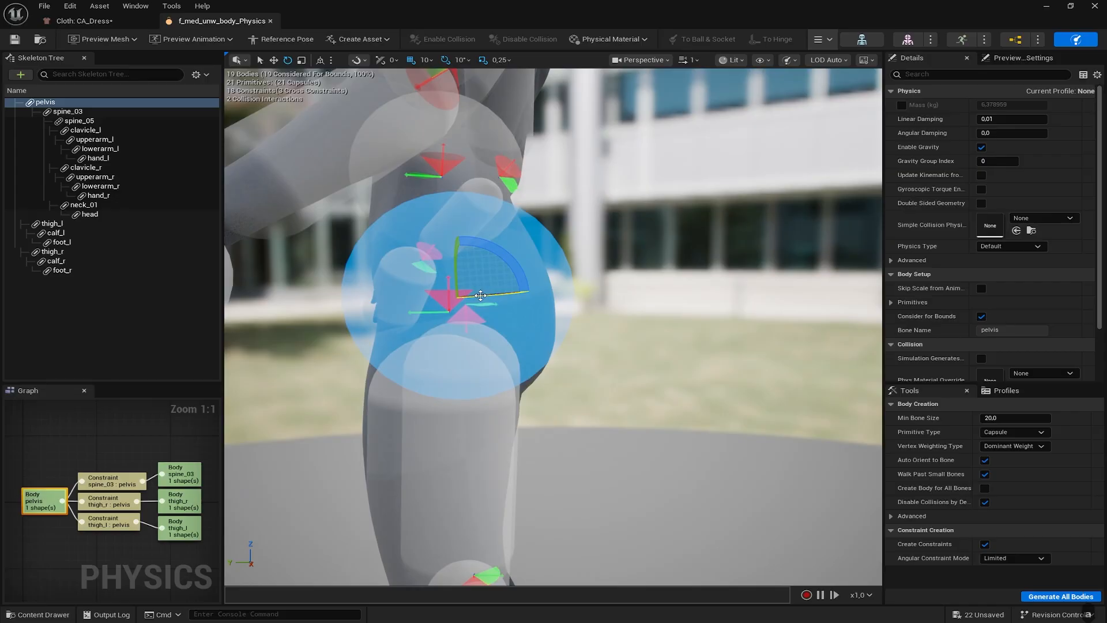
key(w)
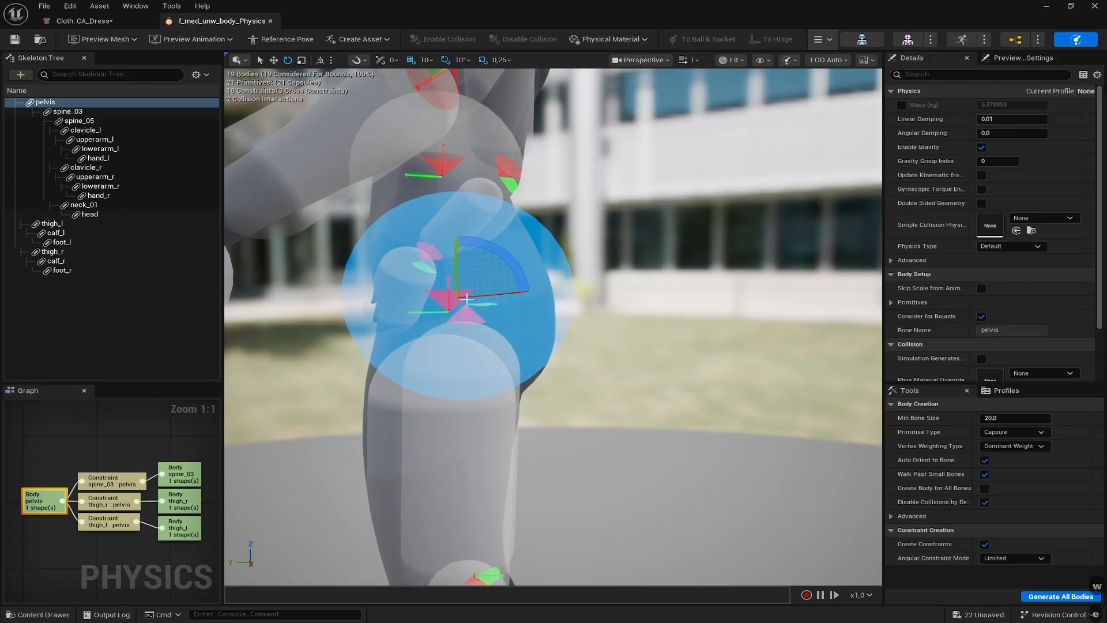
drag(432, 297, 462, 293)
right_drag(523, 313, 506, 294)
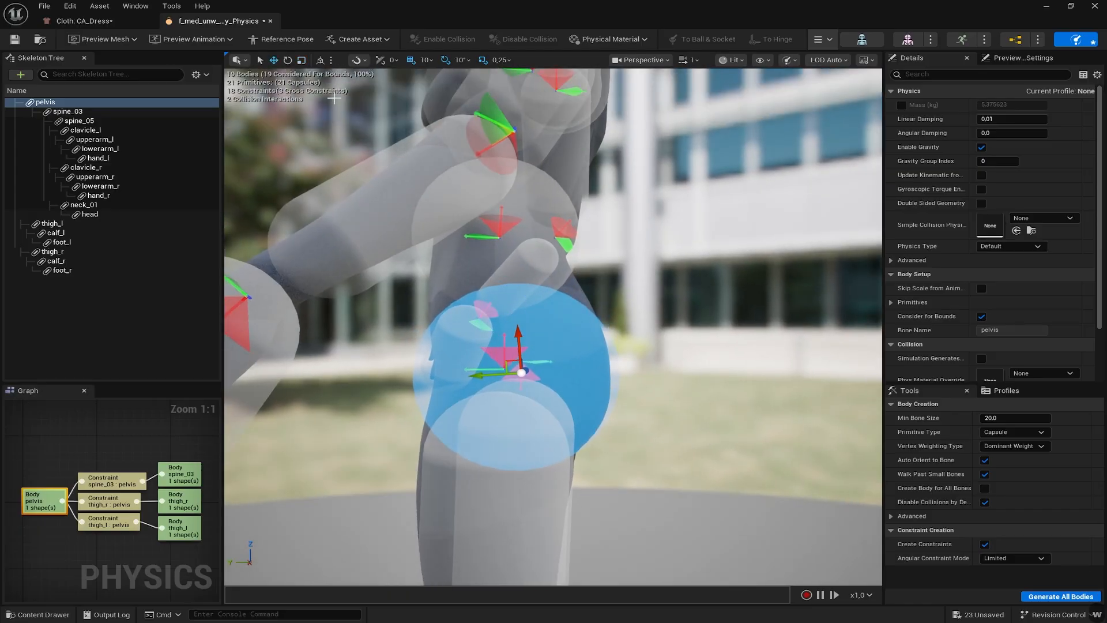
Repaint the MaxDistance weight map of the CA_Dress cloth with a gradient from 0 below the hips to 1 towards the hem, and accept it
click(76, 19)
click(626, 384)
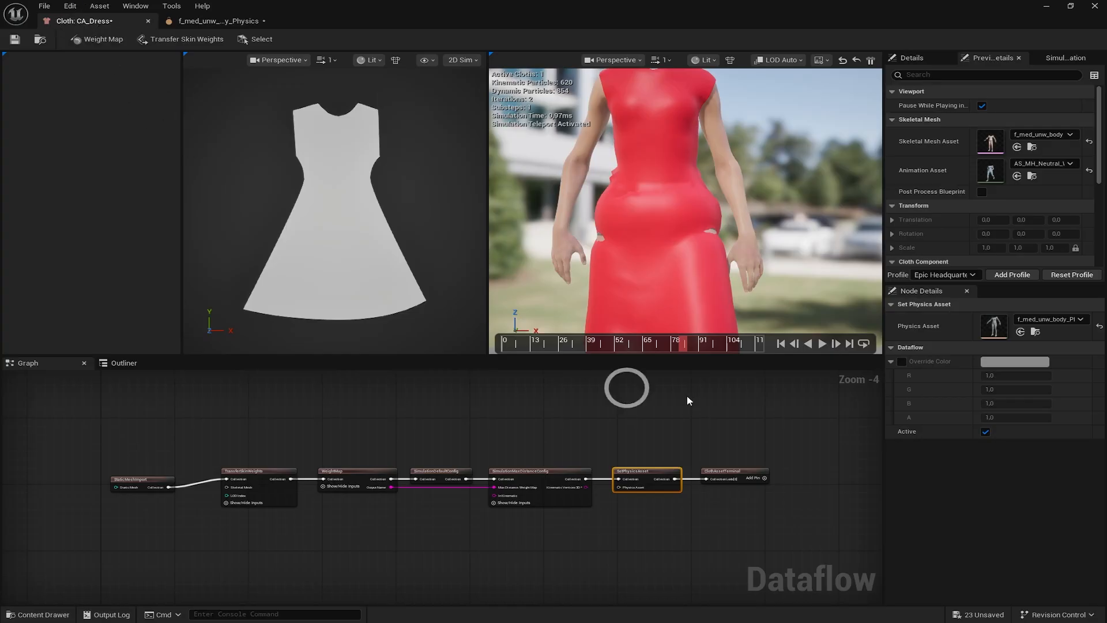
click(349, 477)
ctrl+drag(275, 337, 213, 340)
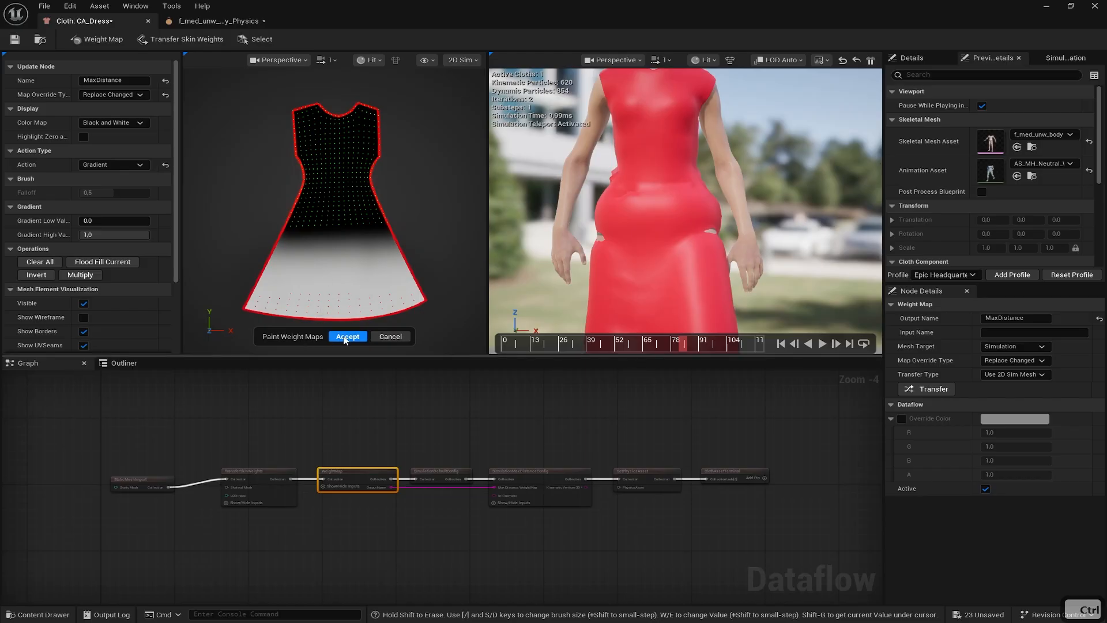
click(346, 337)
Play and pause the preview animation to examine how the dress moves around the hip and thigh with the new weight map
right_drag(745, 253, 794, 185)
key(d)
key(w)
key(w)
key(w)
key(a)
key(w)
key(w)
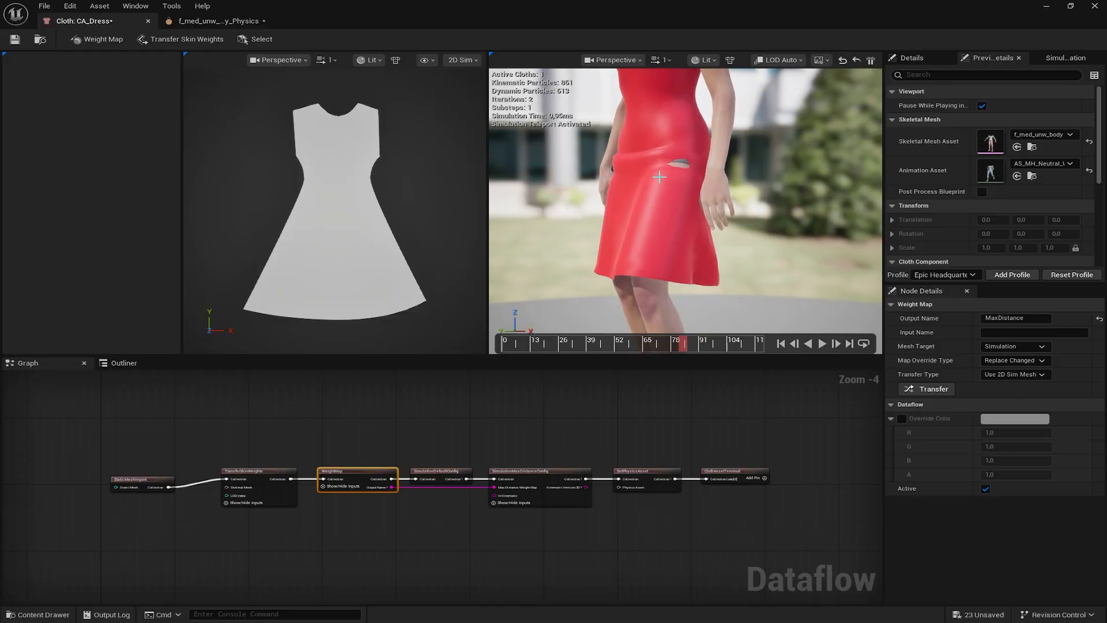
click(821, 344)
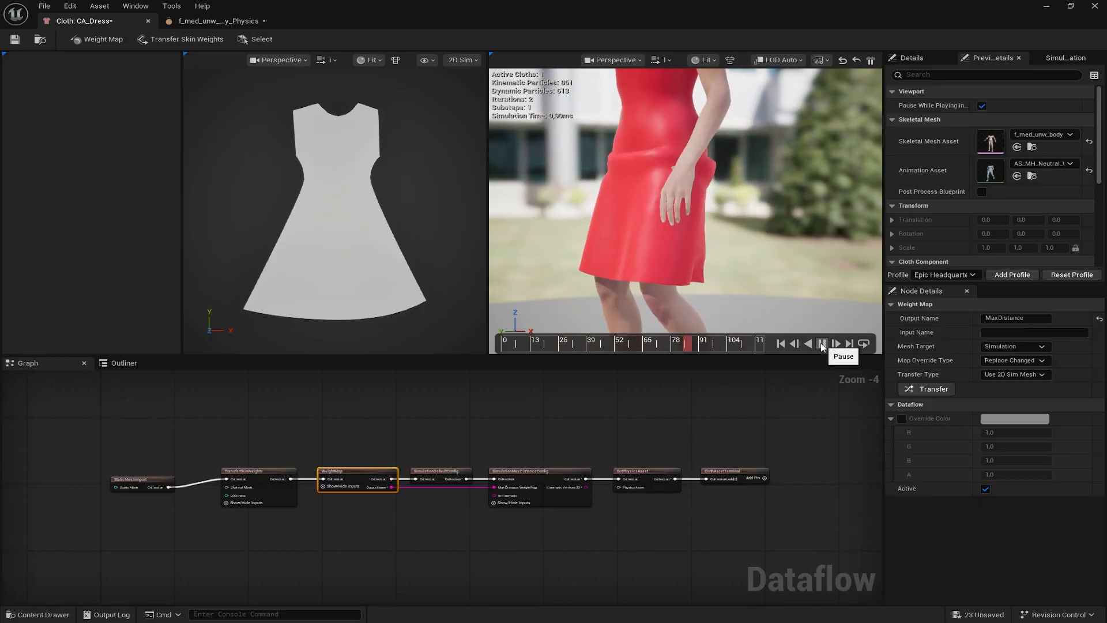
click(821, 344)
click(602, 163)
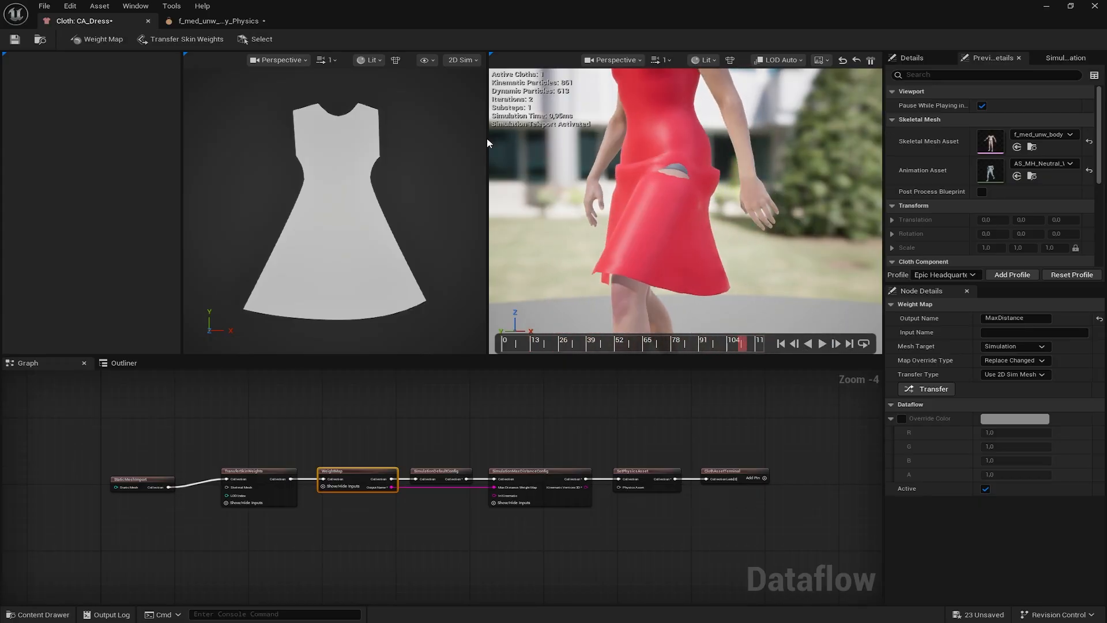
Reopen the physics asset of the SetPhysicsAsset node and raise the thigh_l collision capsule towards the hip
click(633, 475)
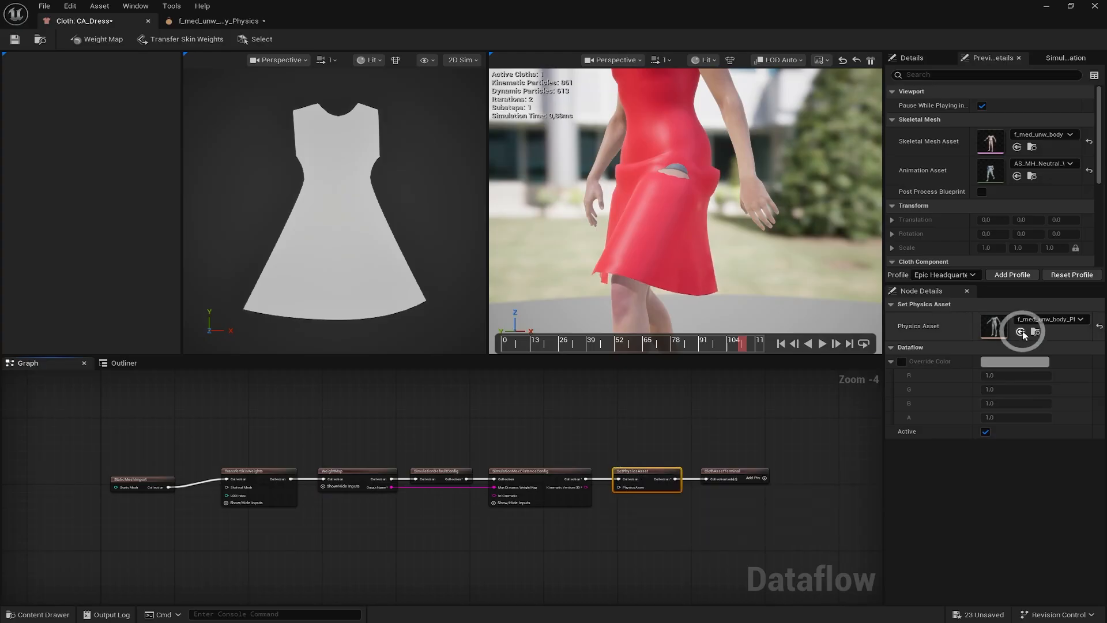
double_click(993, 325)
click(495, 392)
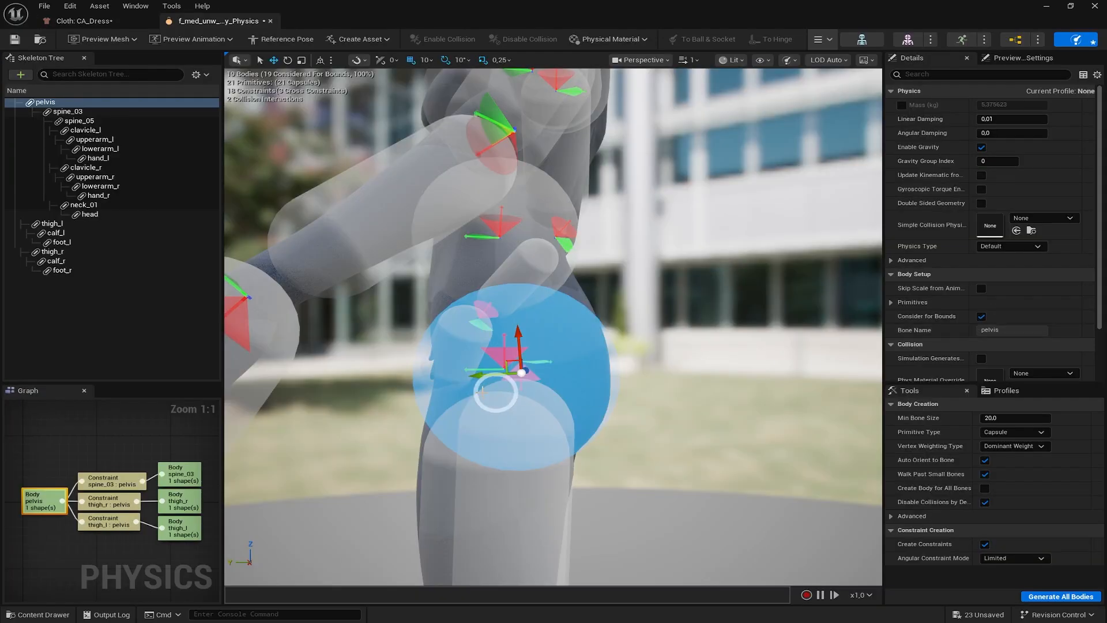
click(493, 477)
key(f)
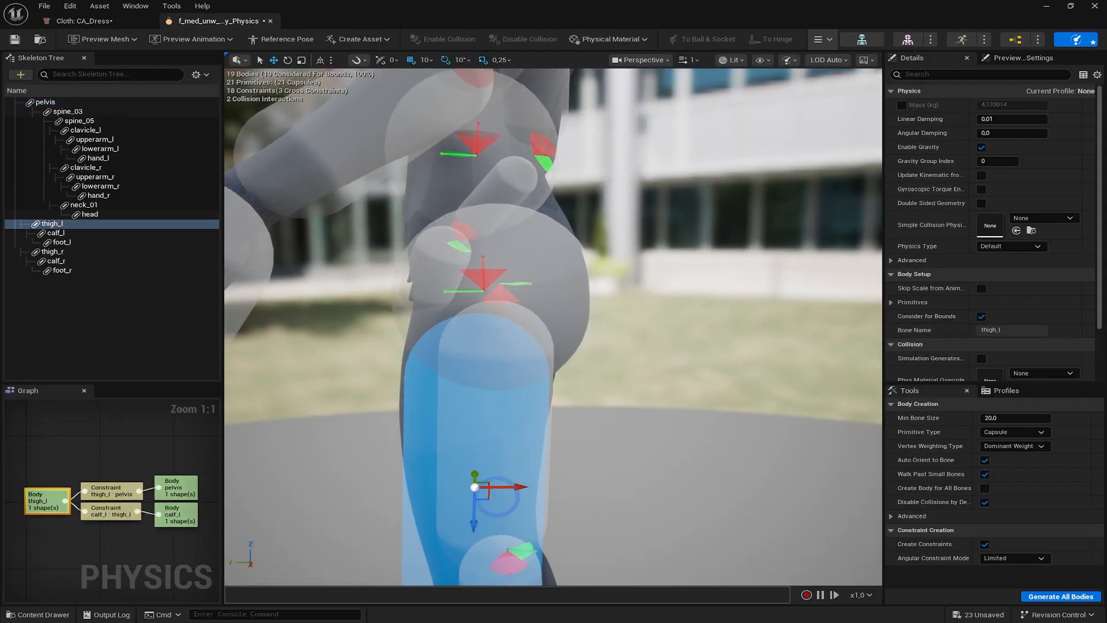
drag(476, 506, 527, 499)
click(541, 494)
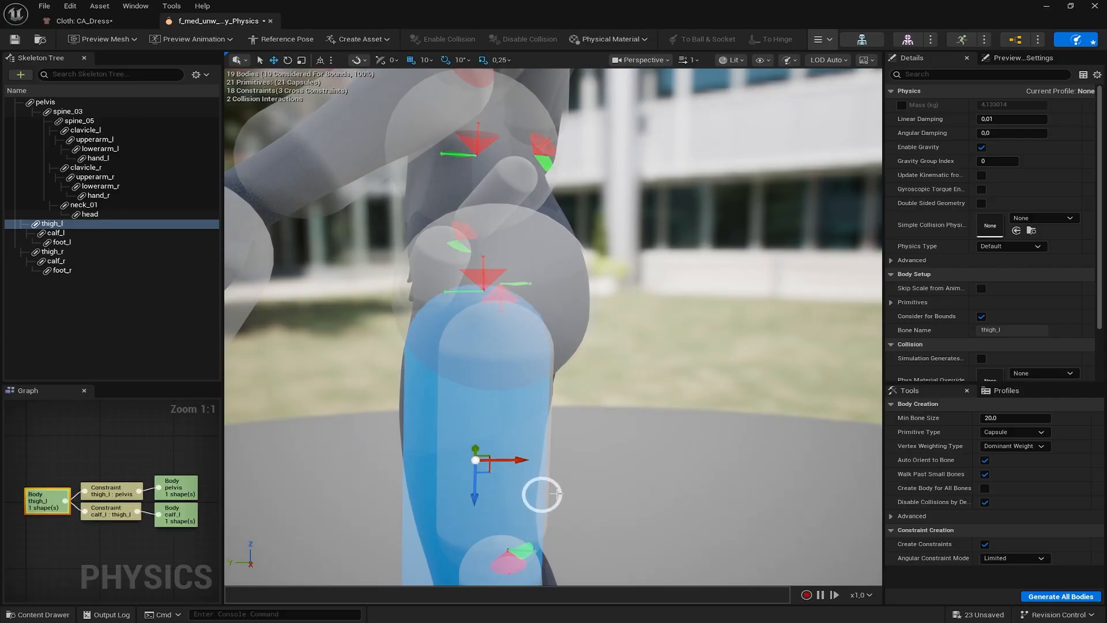
Raise the thigh_r collision capsule slightly towards the hip to match the other thigh
key(d)
right_drag(629, 504, 486, 490)
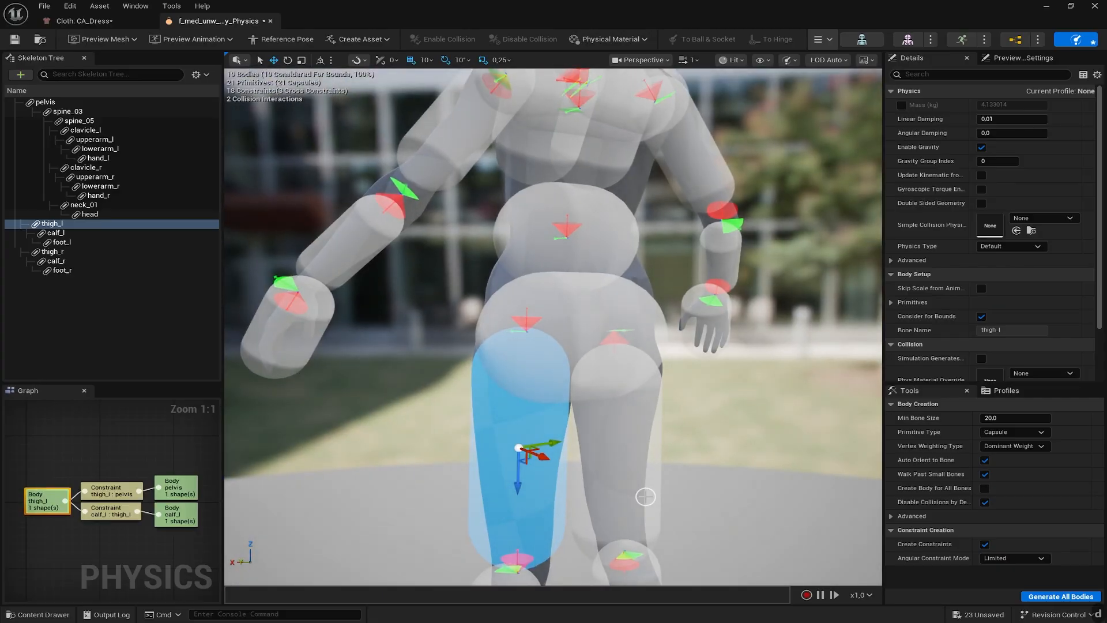
click(645, 496)
drag(616, 427, 620, 405)
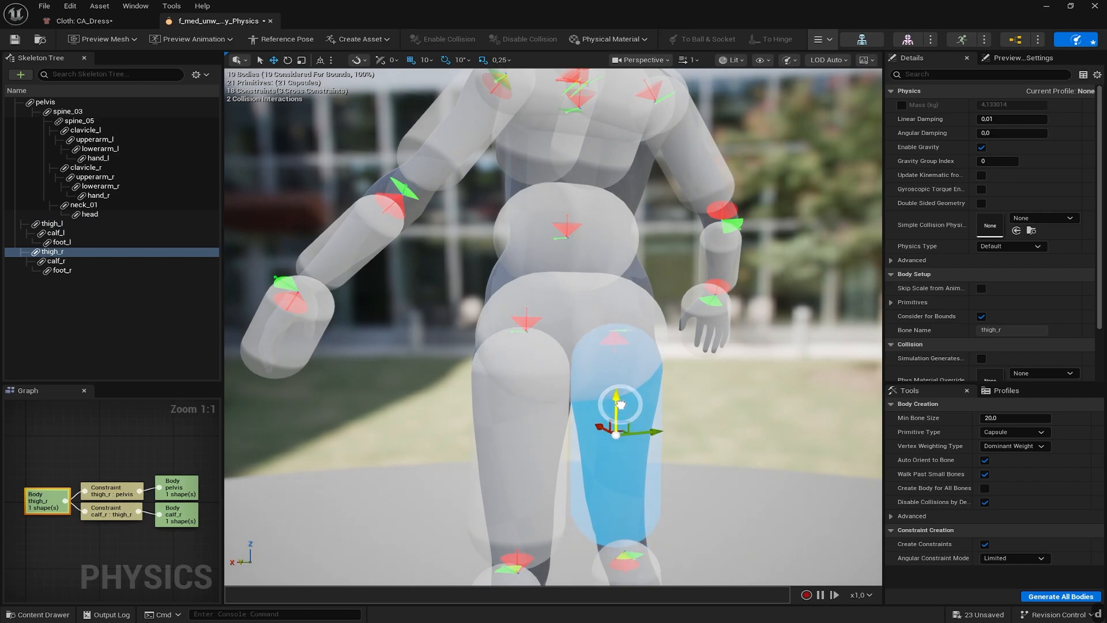
Reset the simulation of the CA_Dress cloth and examine the dress around the hips and thighs
click(87, 21)
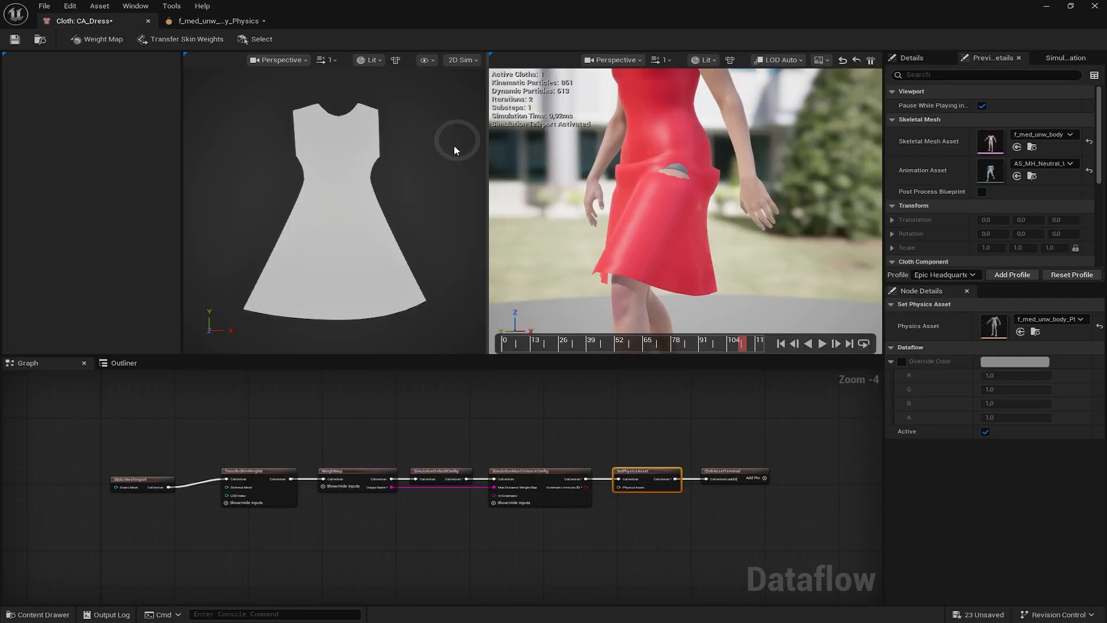
click(842, 61)
click(547, 261)
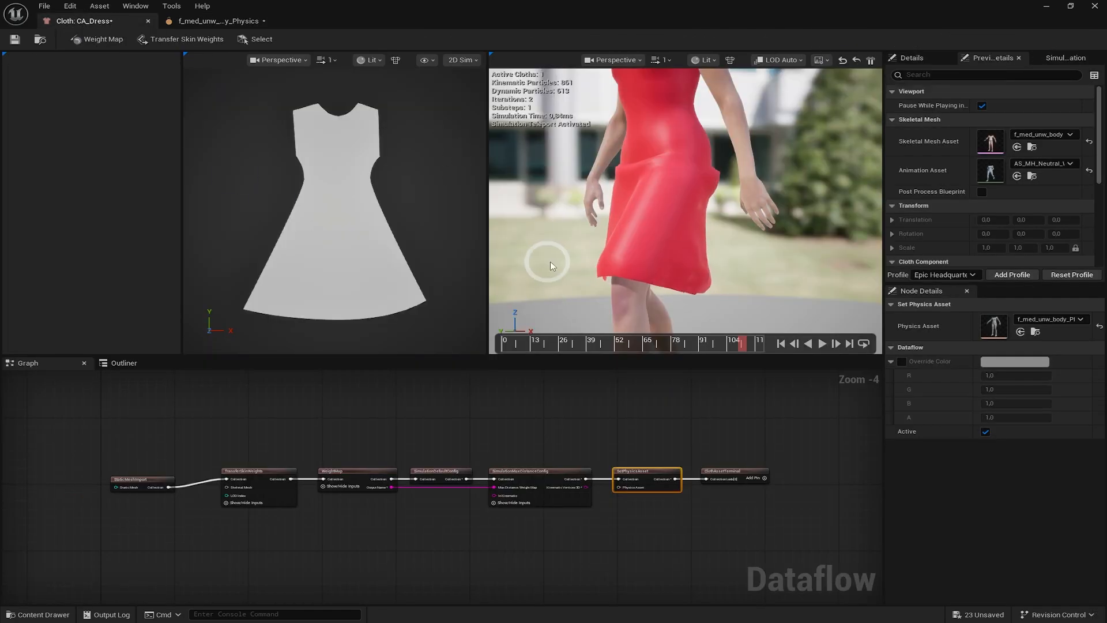
right_drag(581, 275, 613, 277)
key(a)
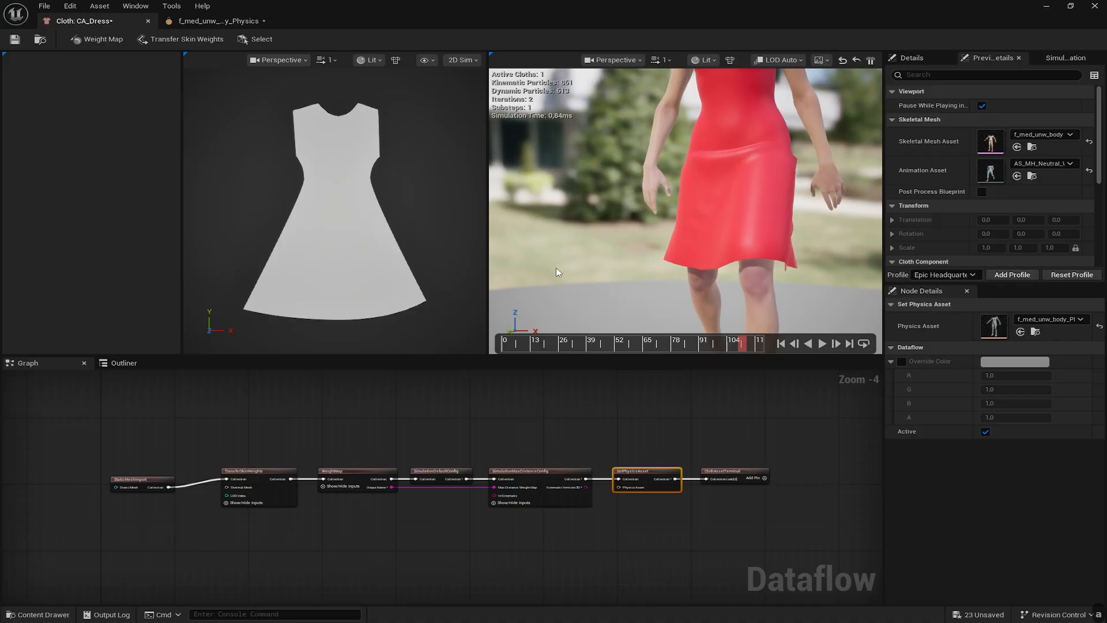
right_drag(756, 183, 728, 195)
key(d)
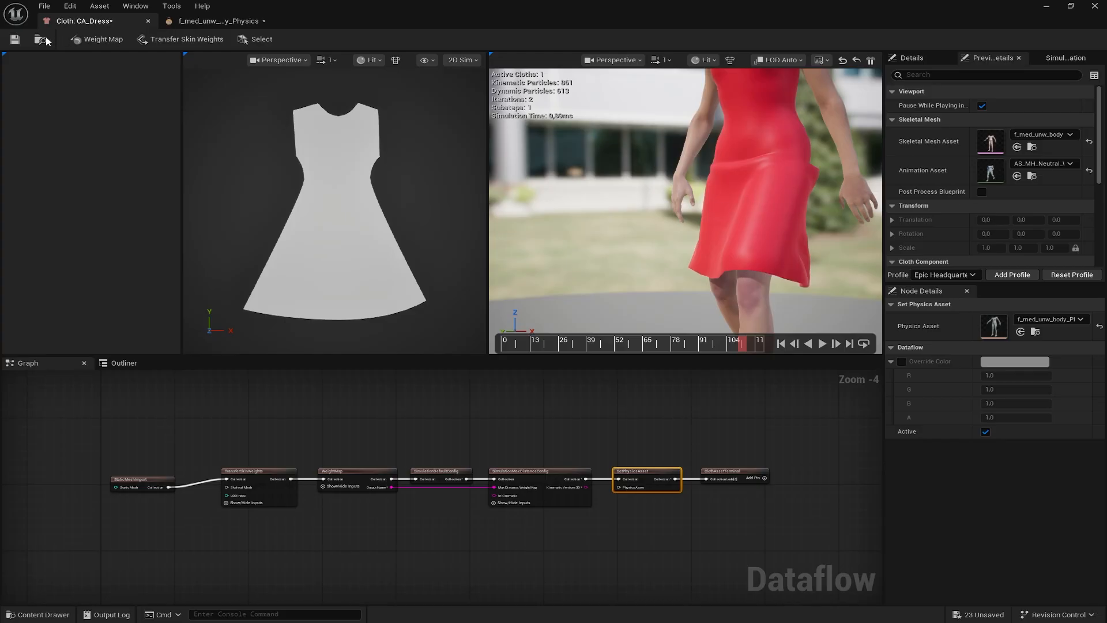
Save CA_Dress together with f_med_unw_body_Physics and garment, and close the physics asset and cloth editors
click(15, 40)
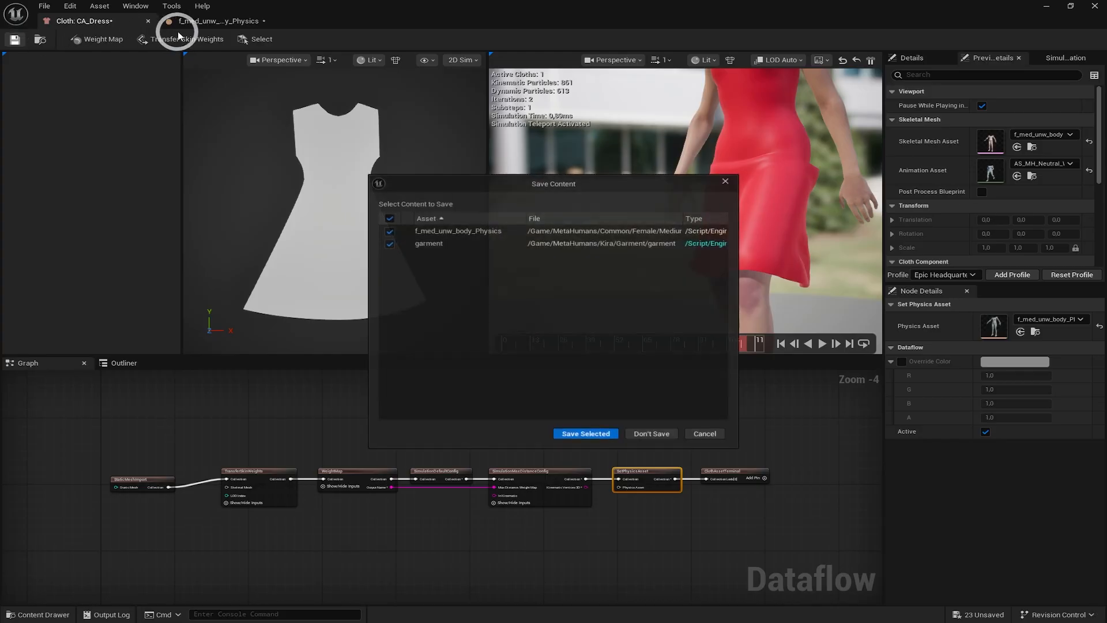
click(596, 434)
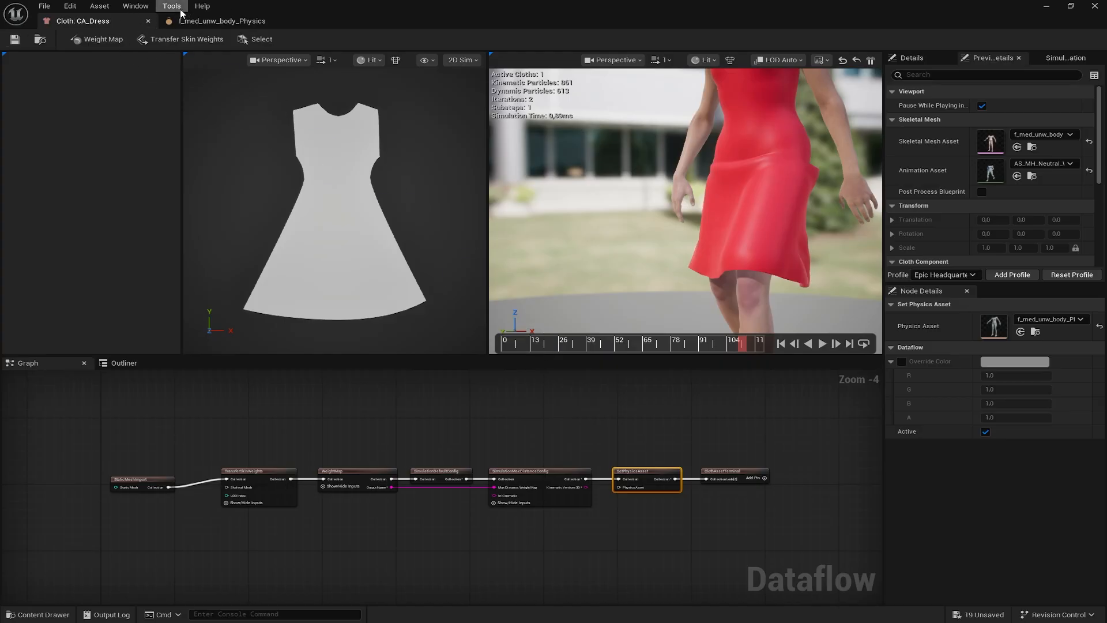
click(190, 20)
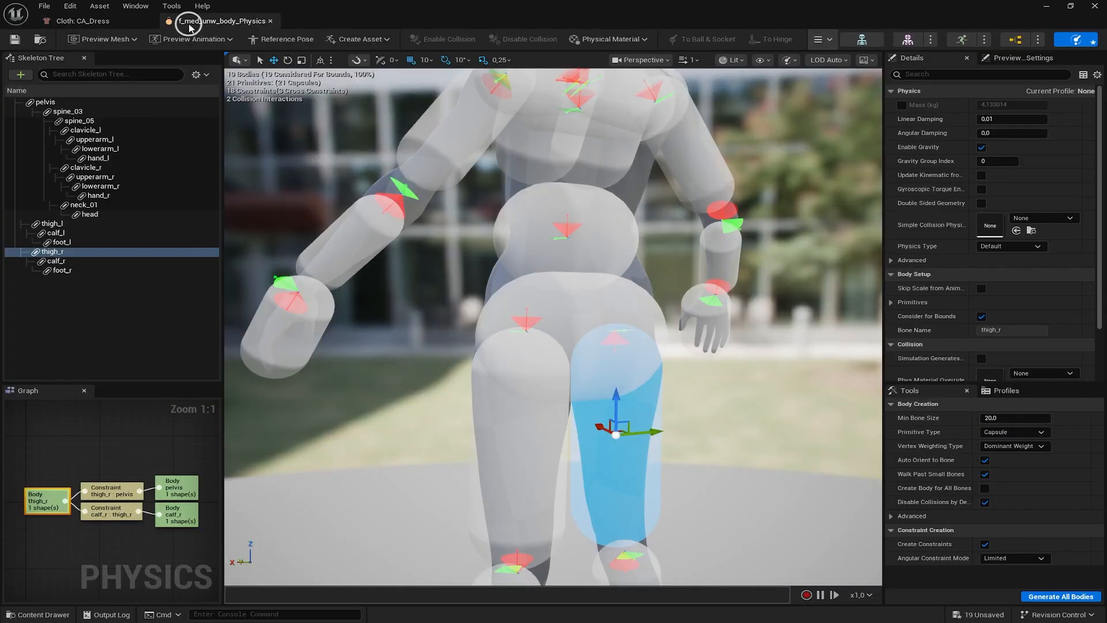
click(272, 21)
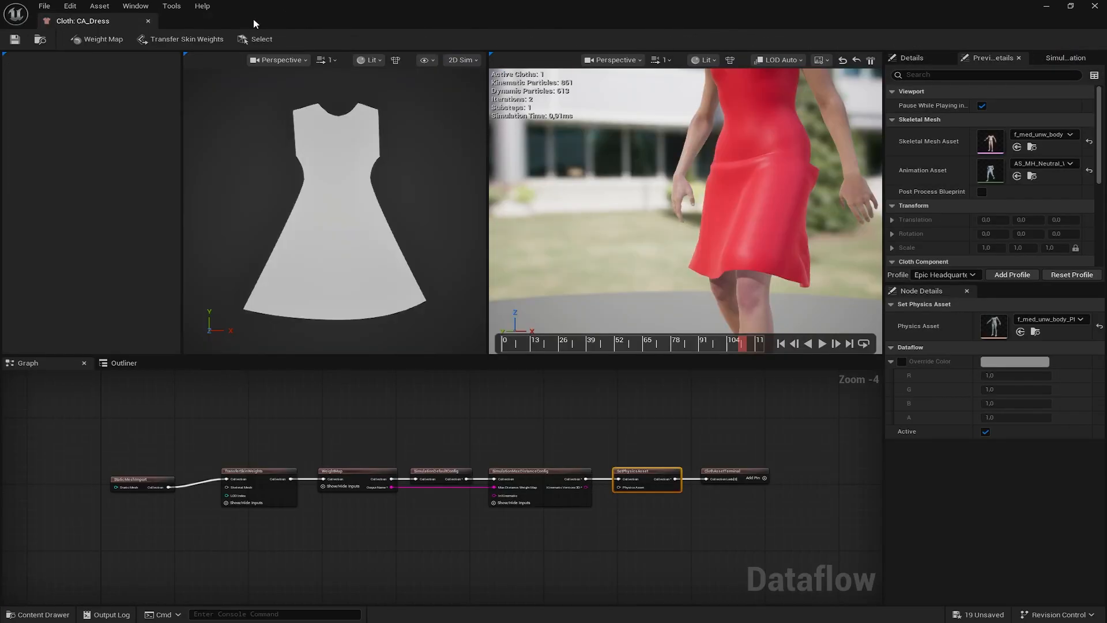
click(149, 21)
click(427, 431)
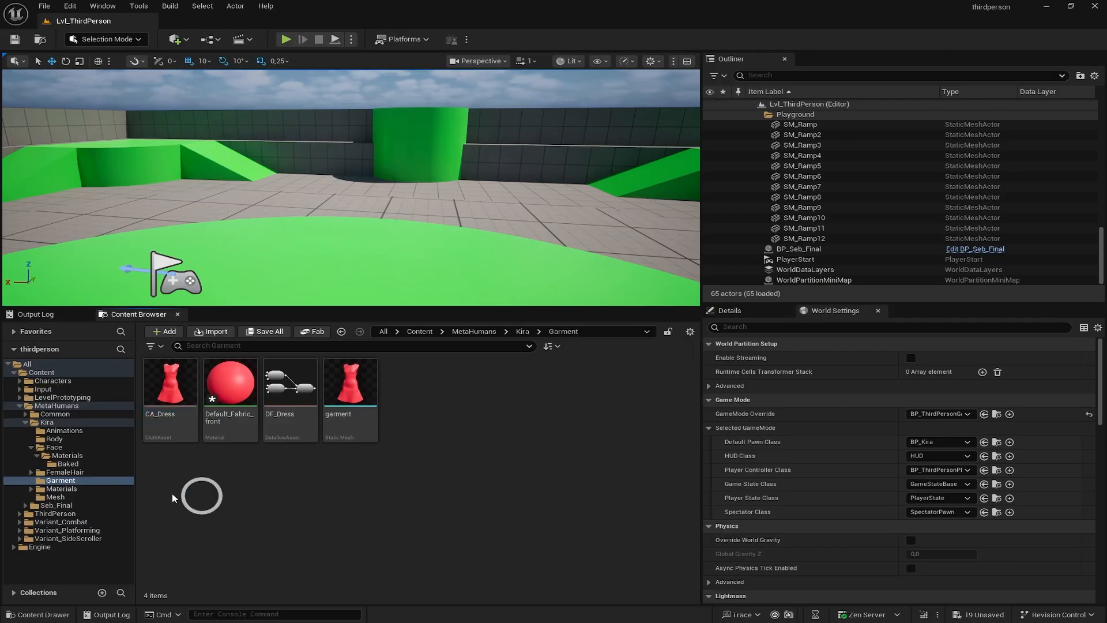
Open the BP_Kira blueprint from the MetaHumans/Kira folder and move its editor window clear of the content folders
click(52, 446)
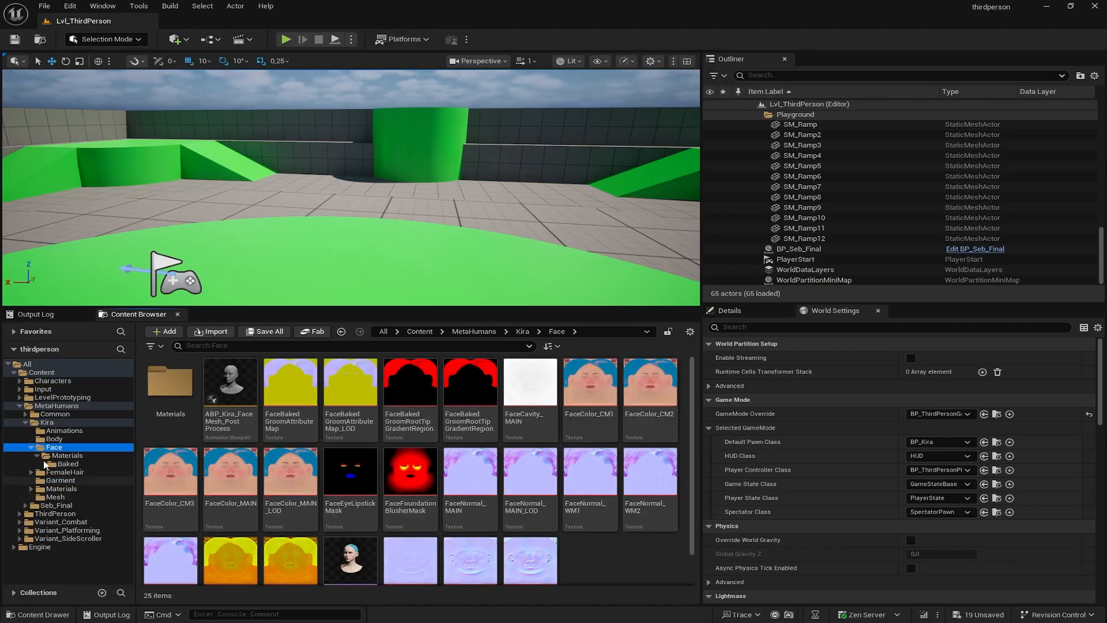
click(46, 422)
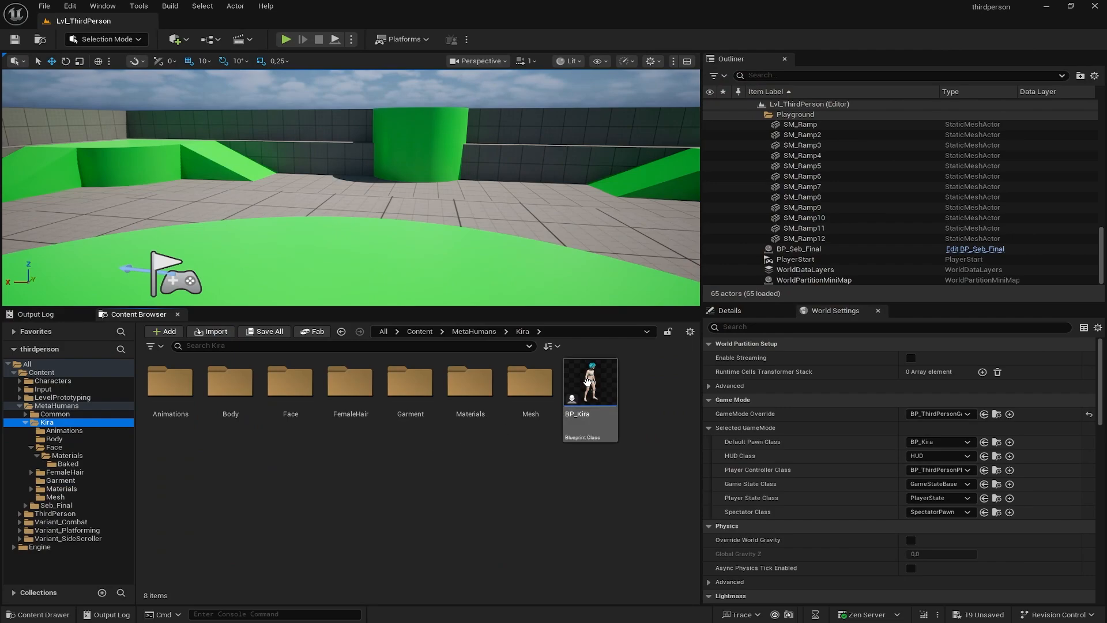
double_click(587, 380)
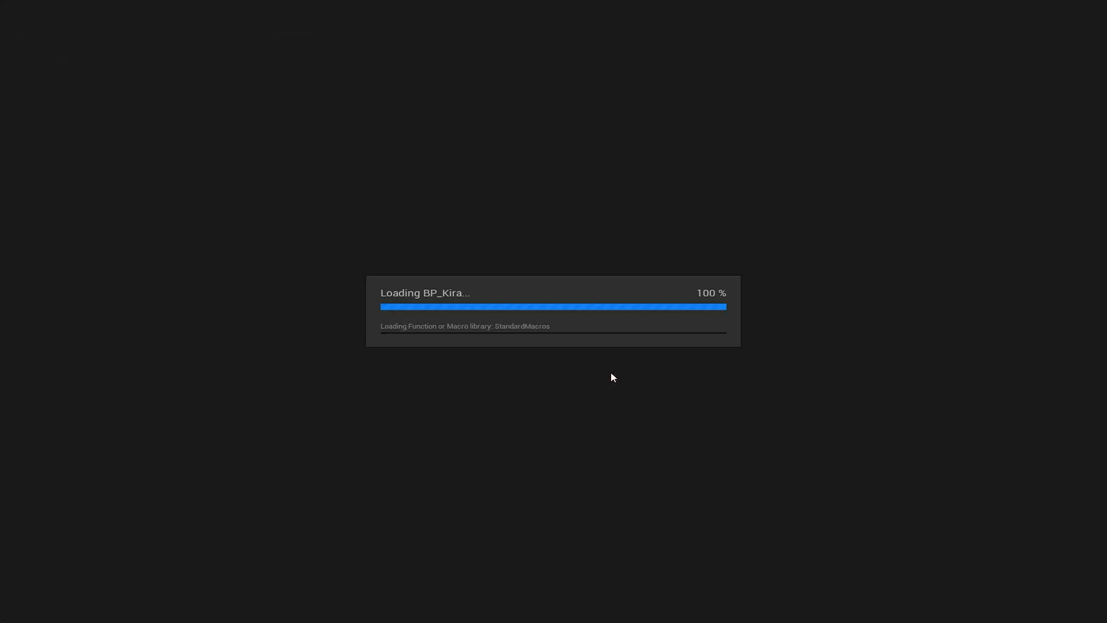
drag(559, 13, 631, 51)
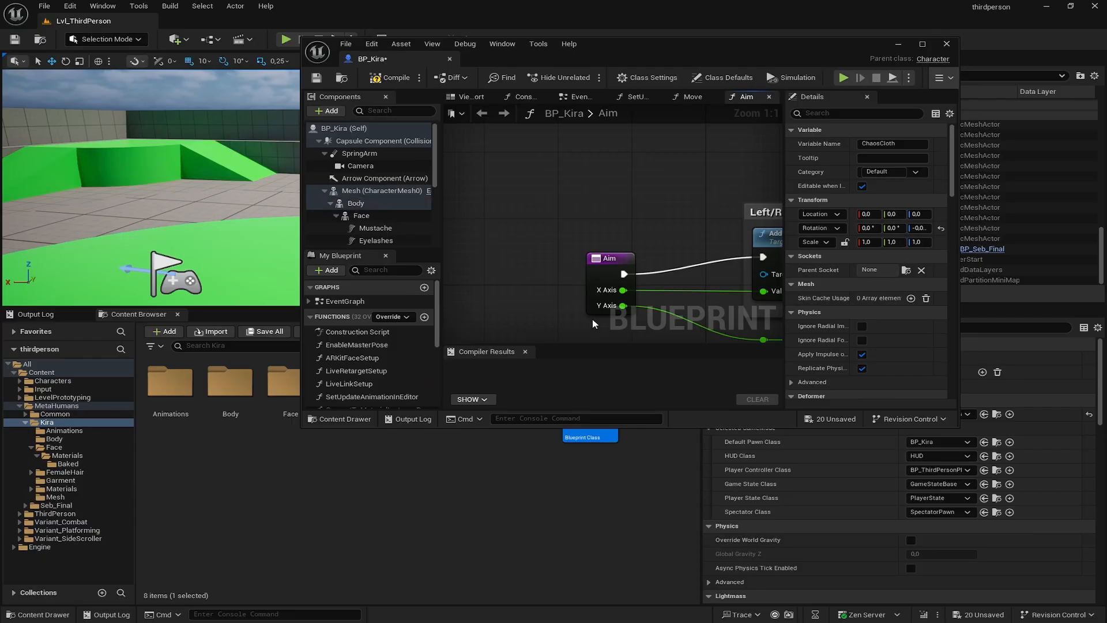
drag(808, 53, 844, 29)
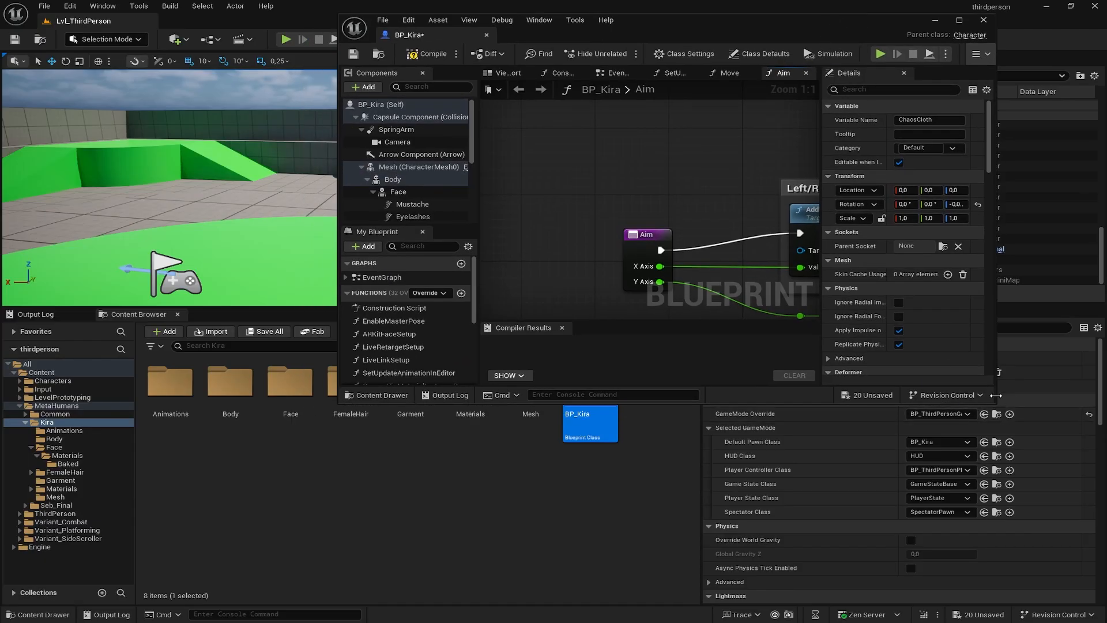
Replace the ChaosCloth component in BP_Kira with the CA_Dress cloth asset from the Garment folder
drag(996, 402, 1076, 598)
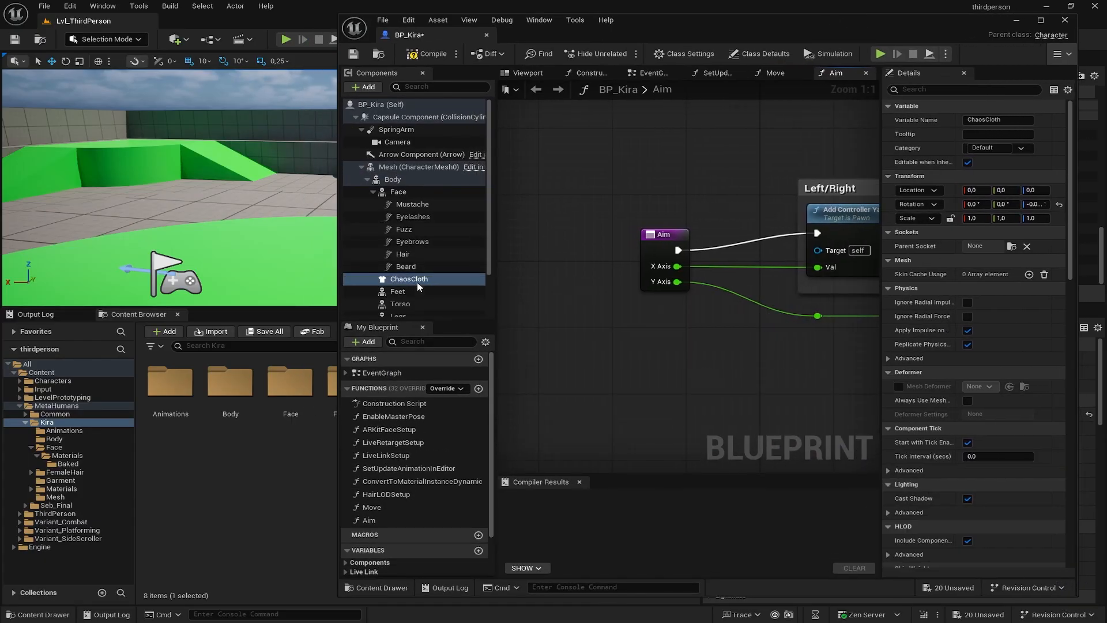
key(Delete)
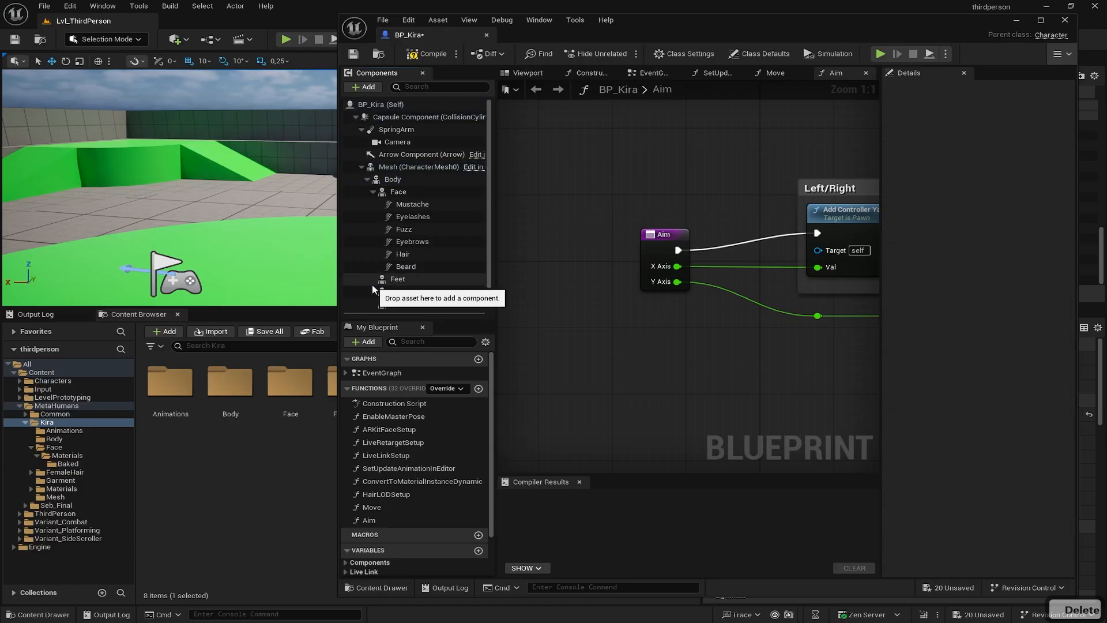
click(59, 481)
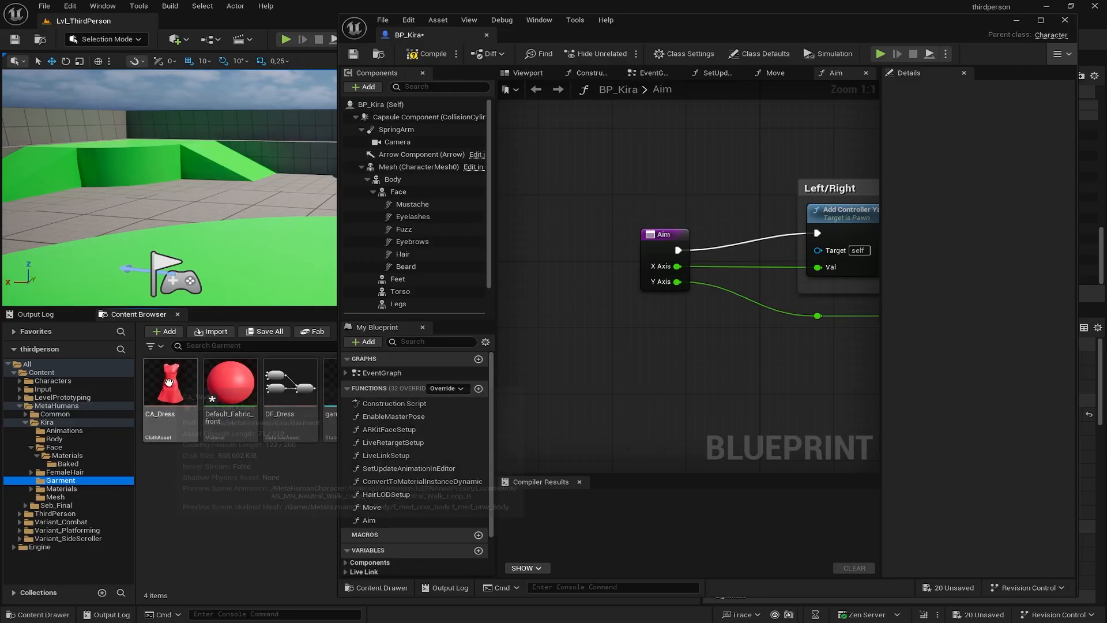
drag(170, 389, 380, 176)
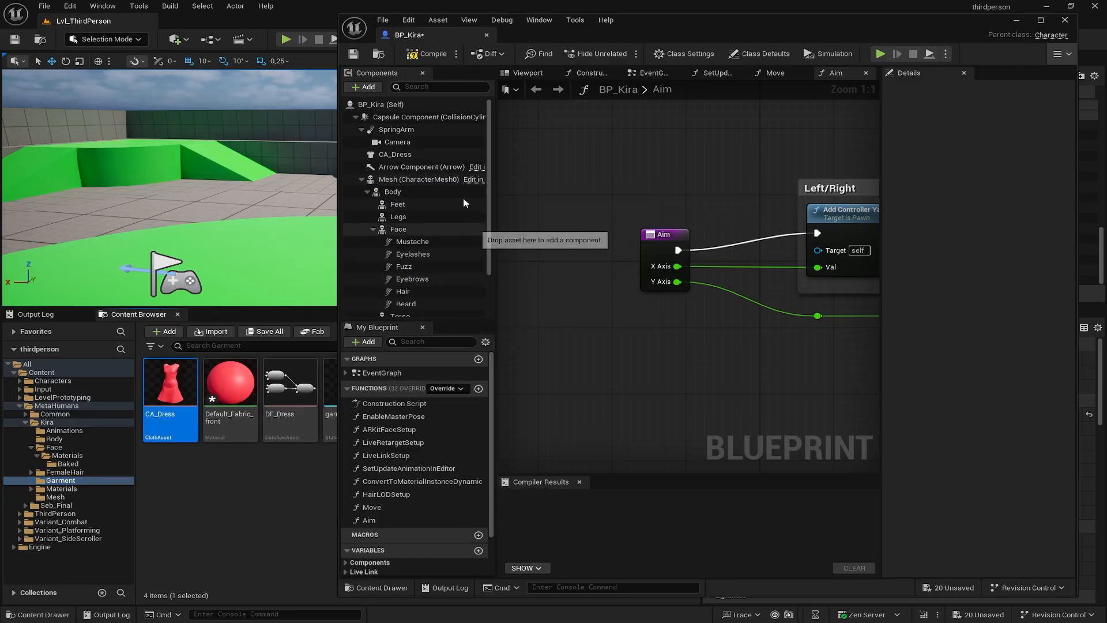
Compile BP_Kira with the added CA_Dress component and close the blueprint editor
click(398, 154)
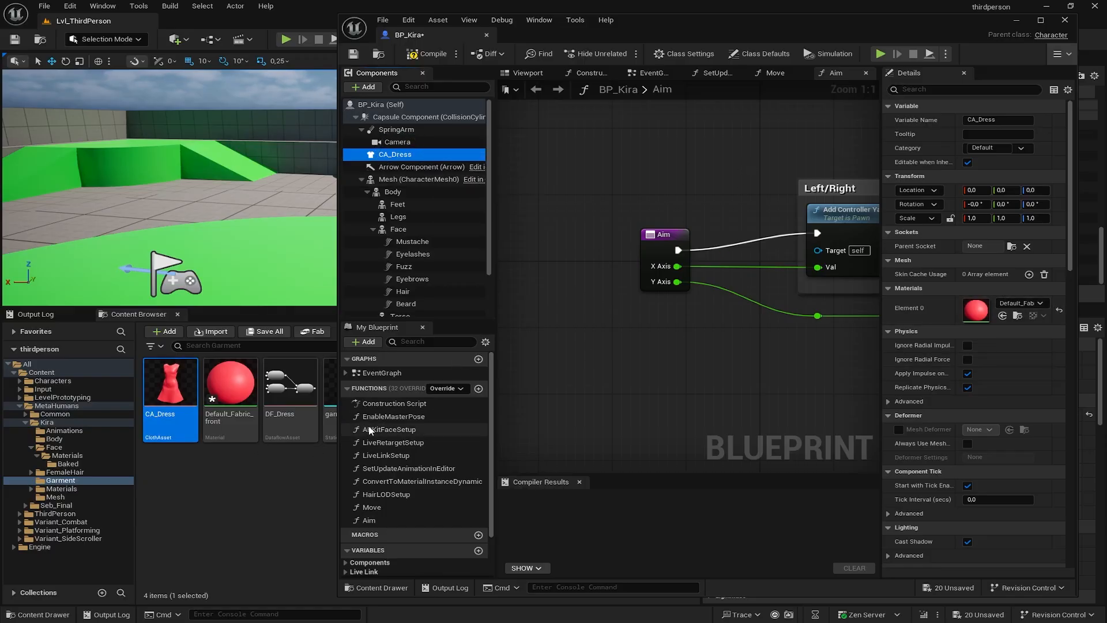
click(398, 154)
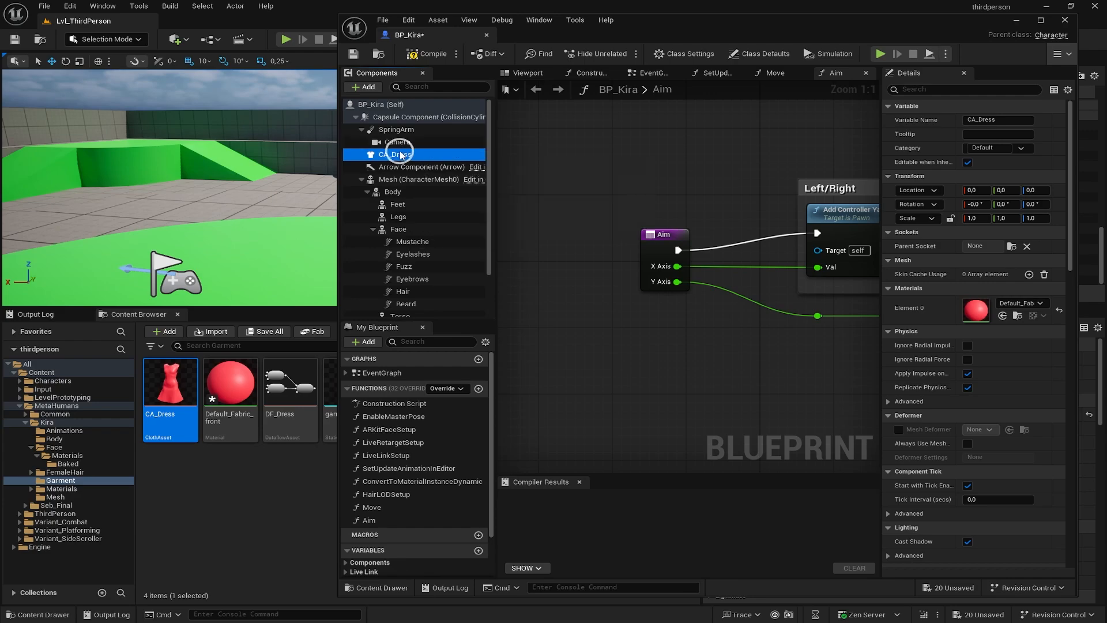
click(419, 57)
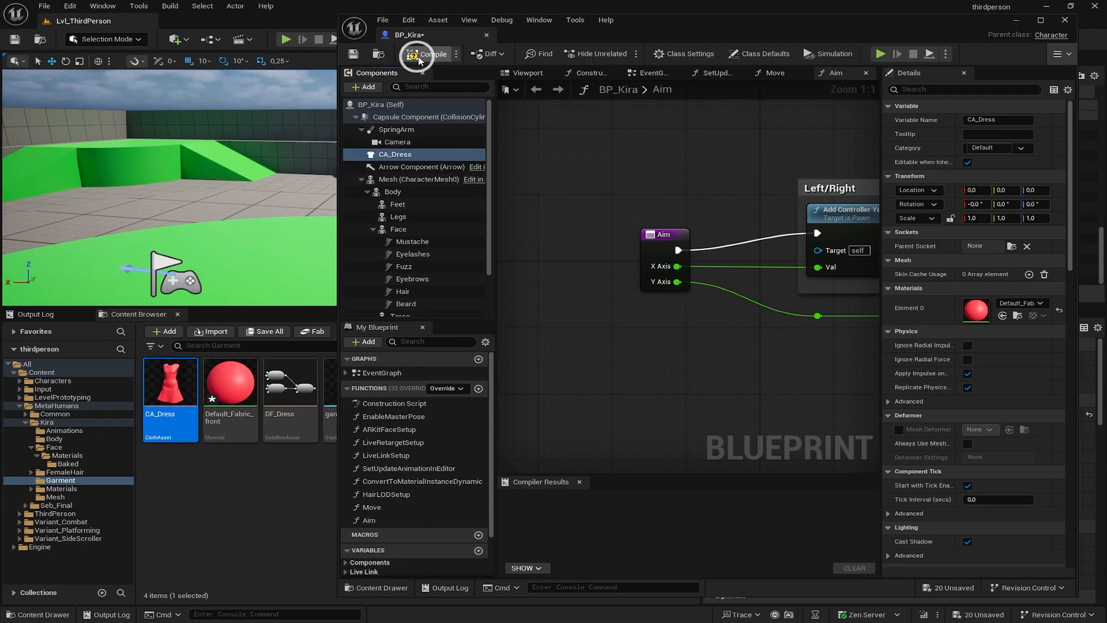
click(425, 56)
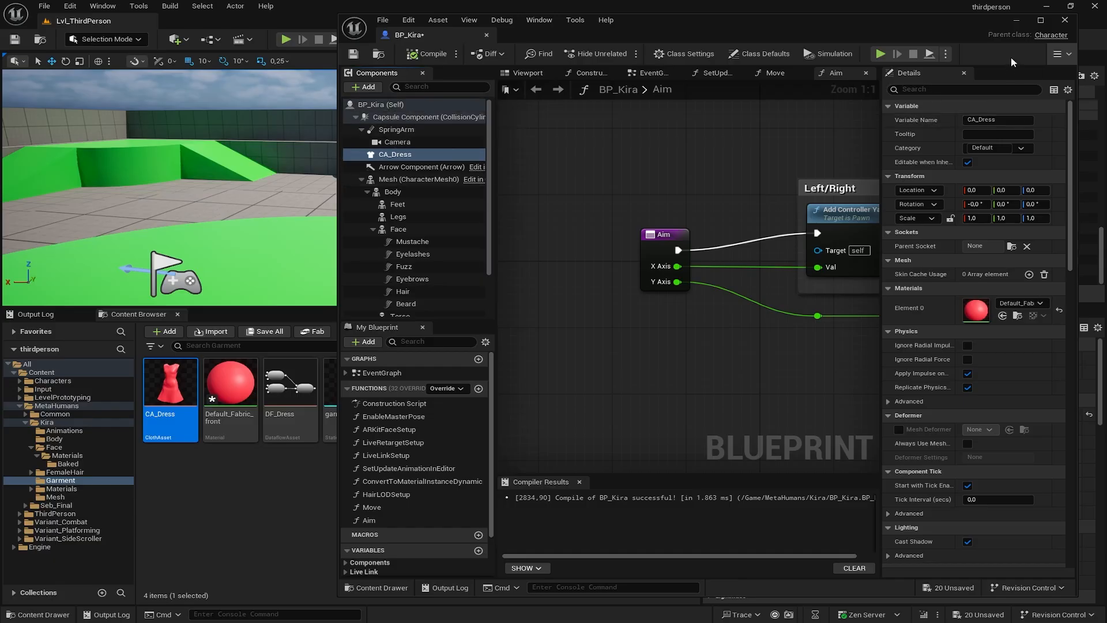
click(1065, 20)
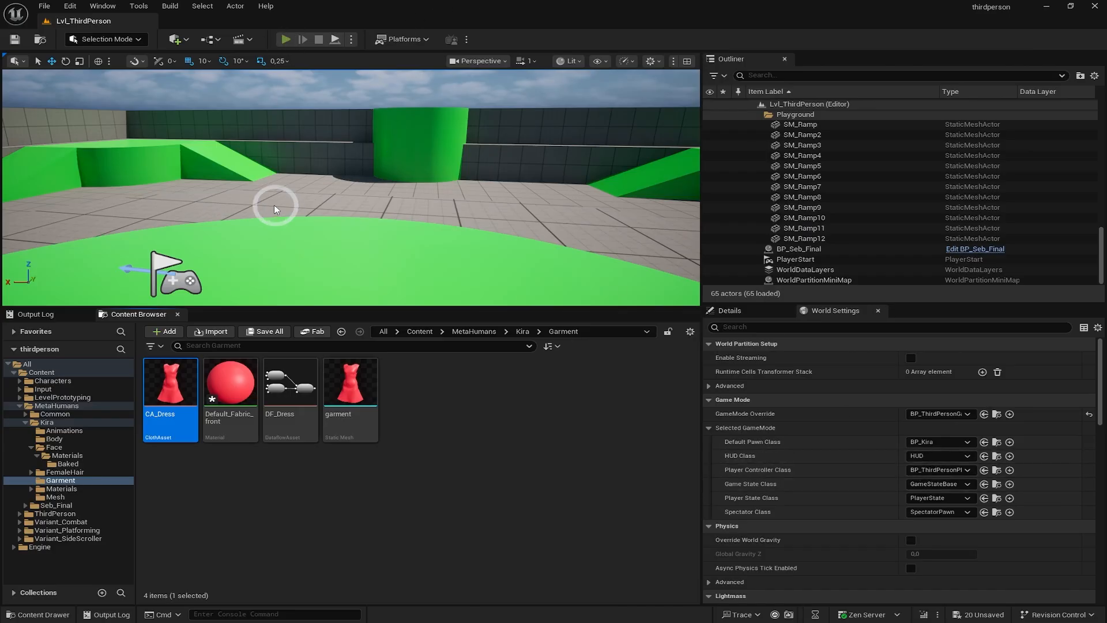
Play the level, look at how the dress sits on the character, and stop the play session
click(284, 188)
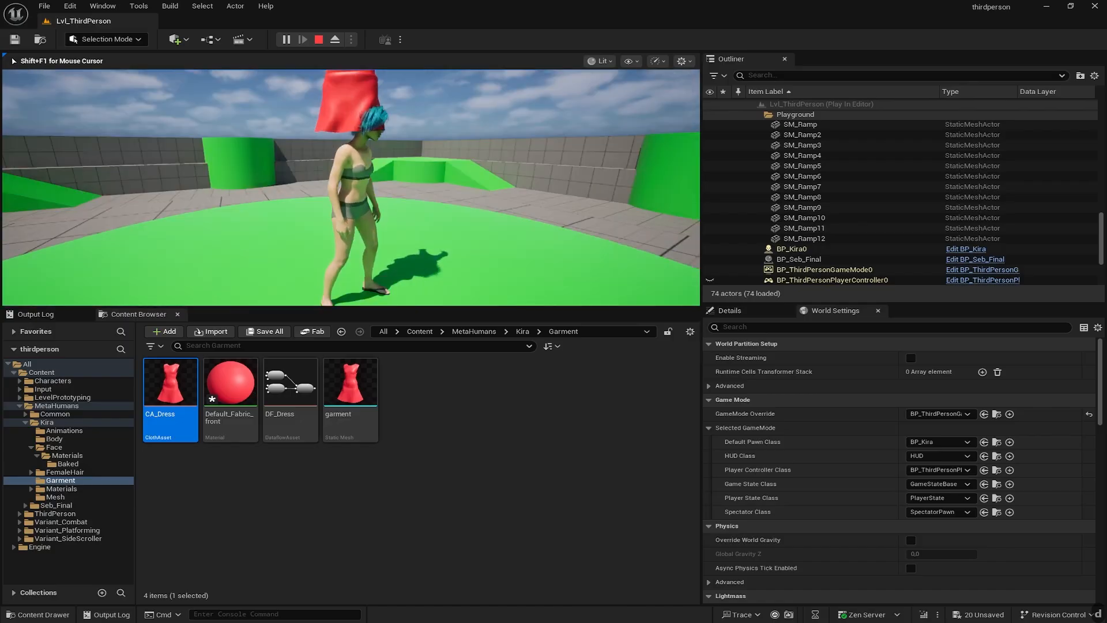
click(284, 166)
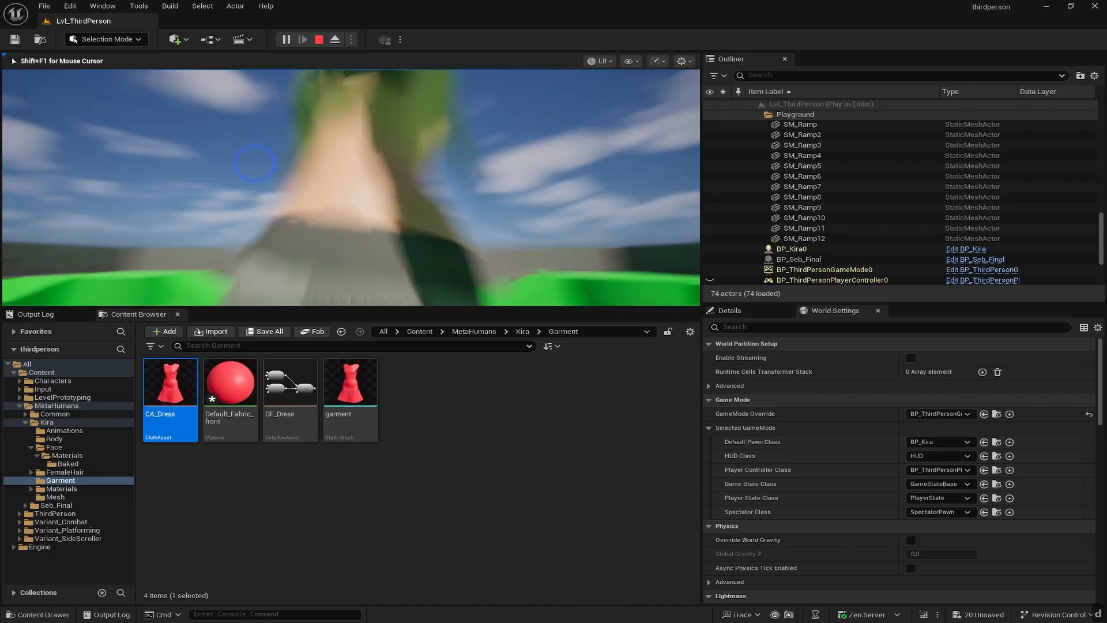
key(Escape)
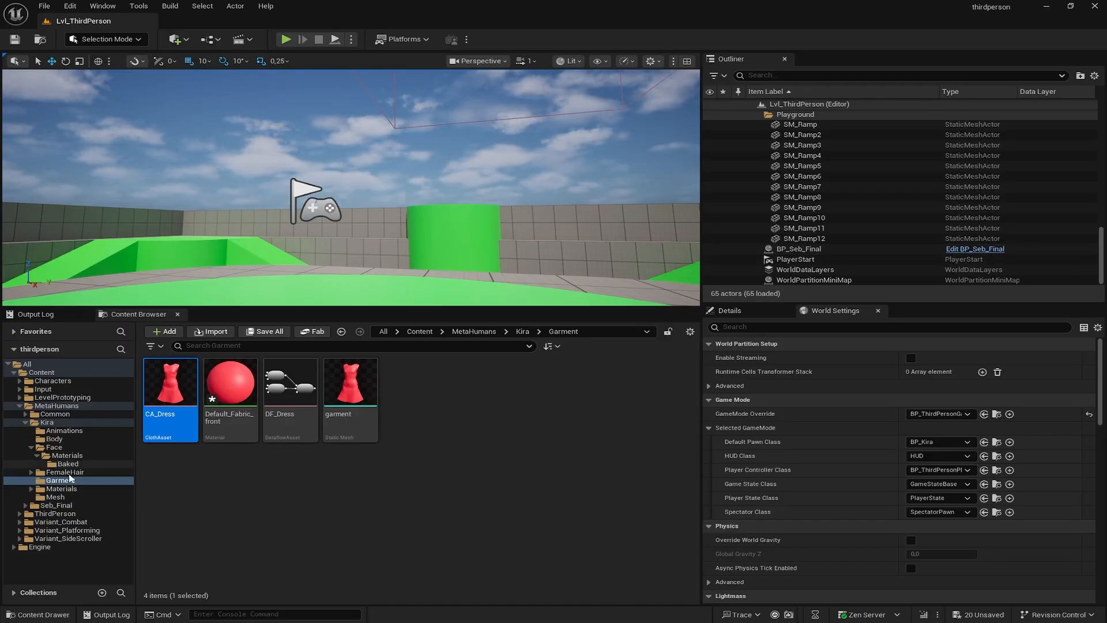
Reopen the BP_Kira blueprint from the Kira folder and show the character in its 3D viewport
click(47, 422)
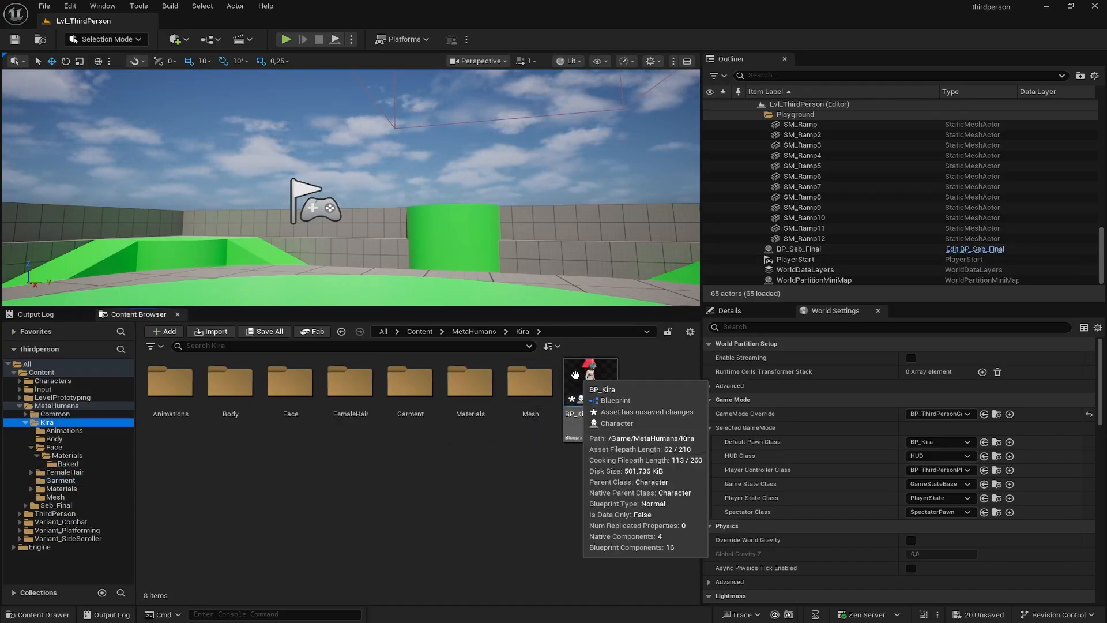
click(577, 380)
double_click(577, 381)
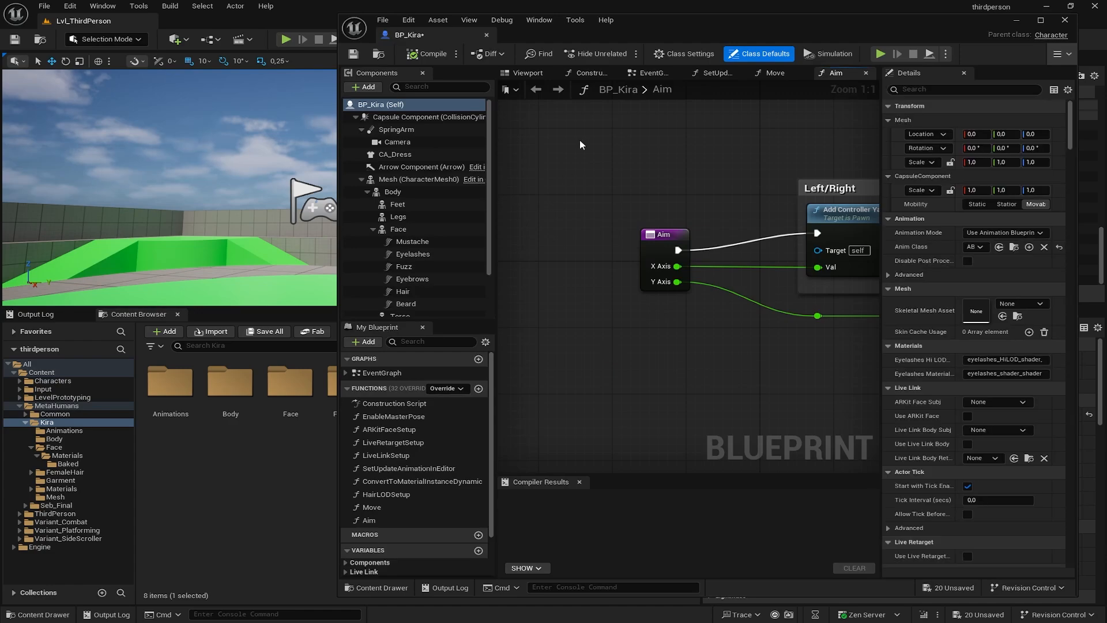
click(528, 73)
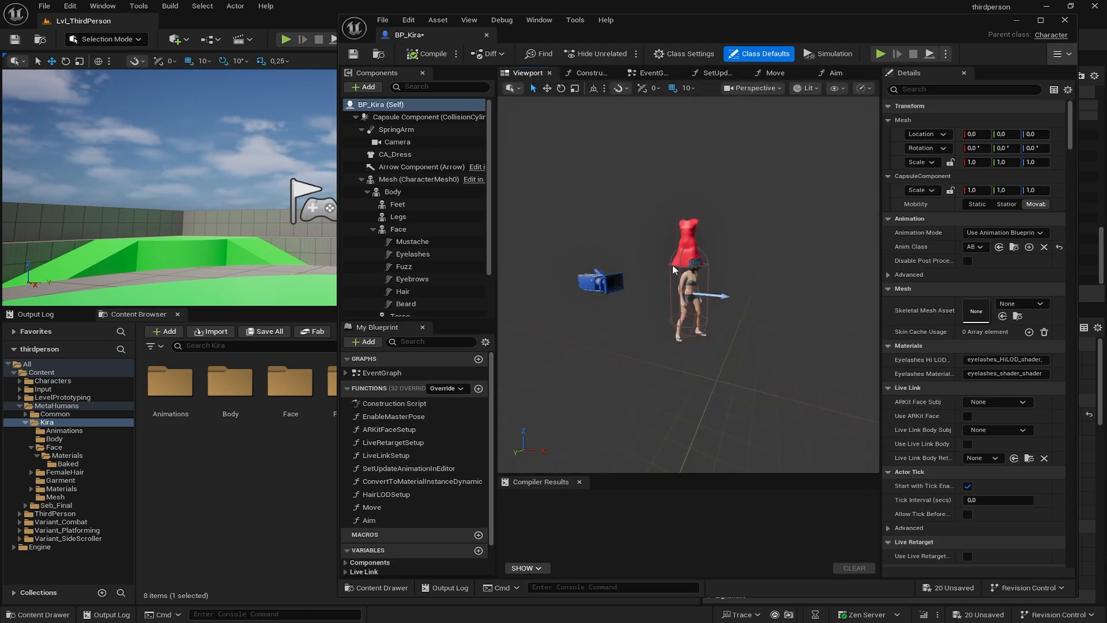
Try to fit the dress onto the body by lowering the CA_Dress component to a Z location of -50
click(686, 228)
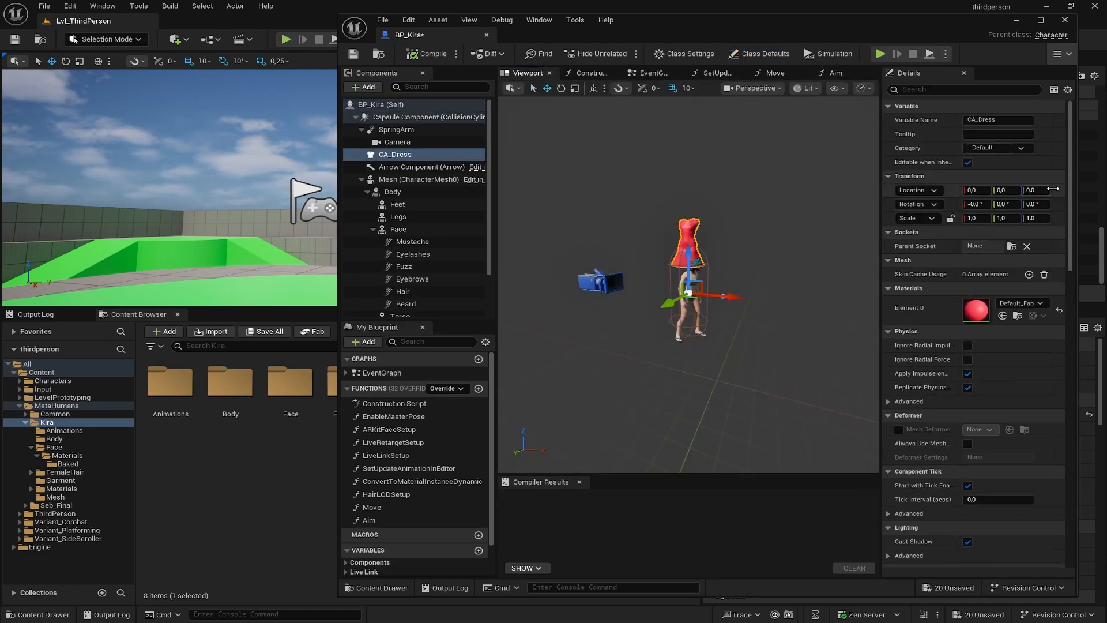
scroll(767, 289, up, 5)
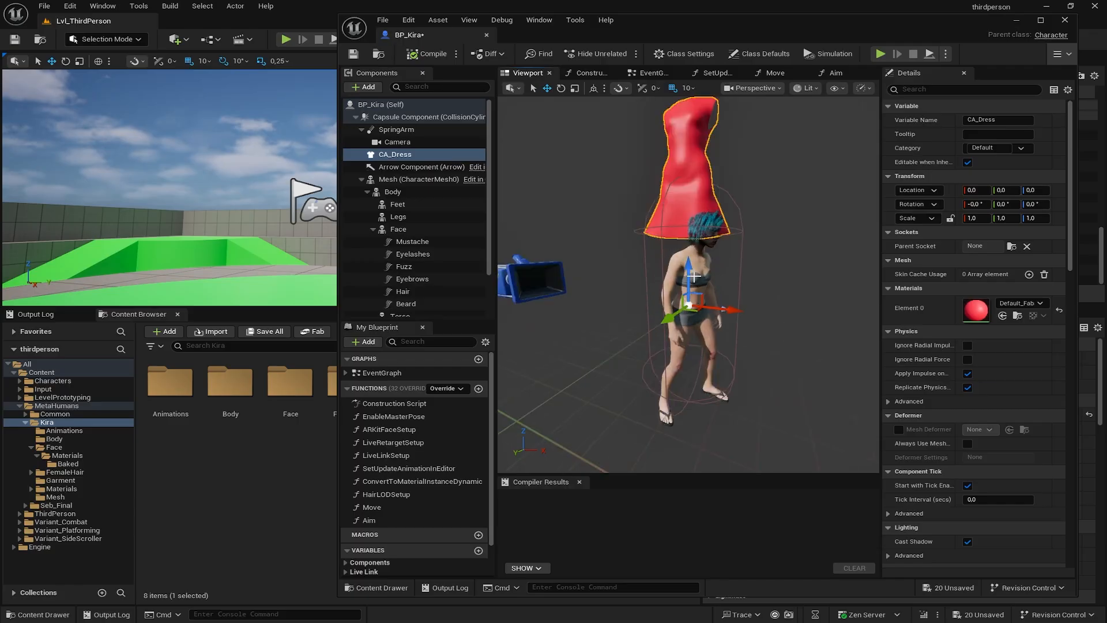
drag(686, 278, 688, 336)
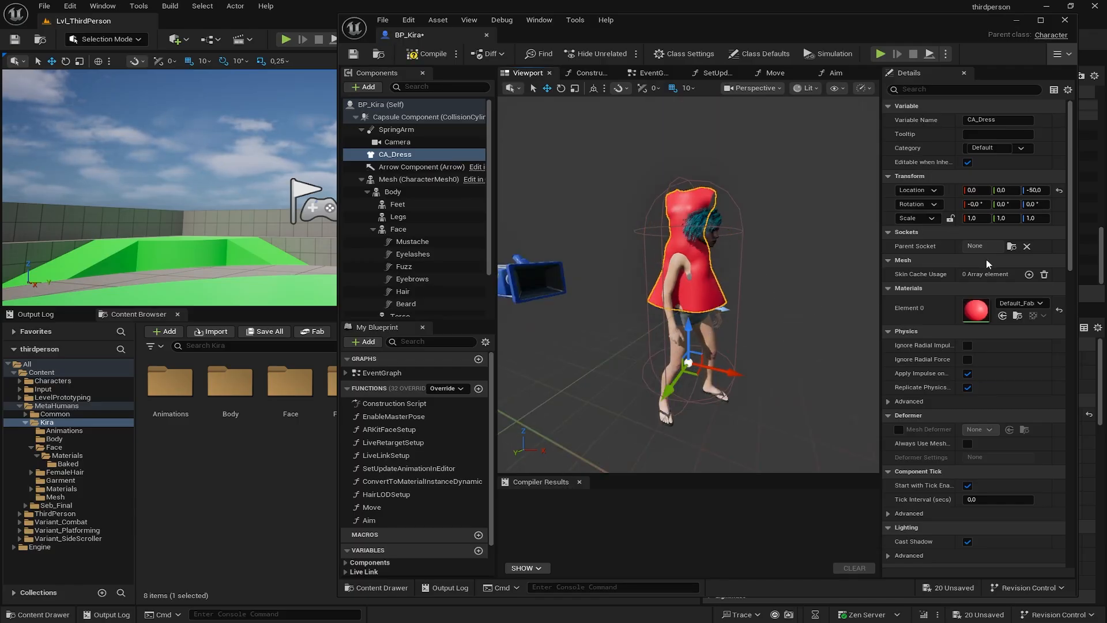
Parent the CA_Dress component to Body and reset its location and rotation to their defaults
drag(398, 154, 389, 198)
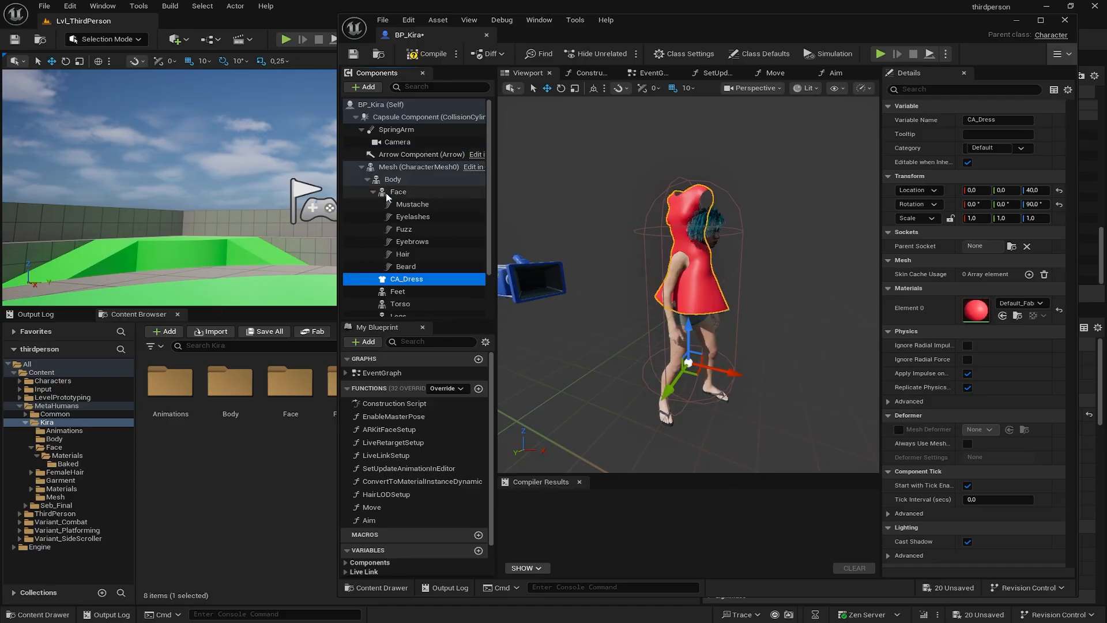
click(1059, 190)
click(1059, 204)
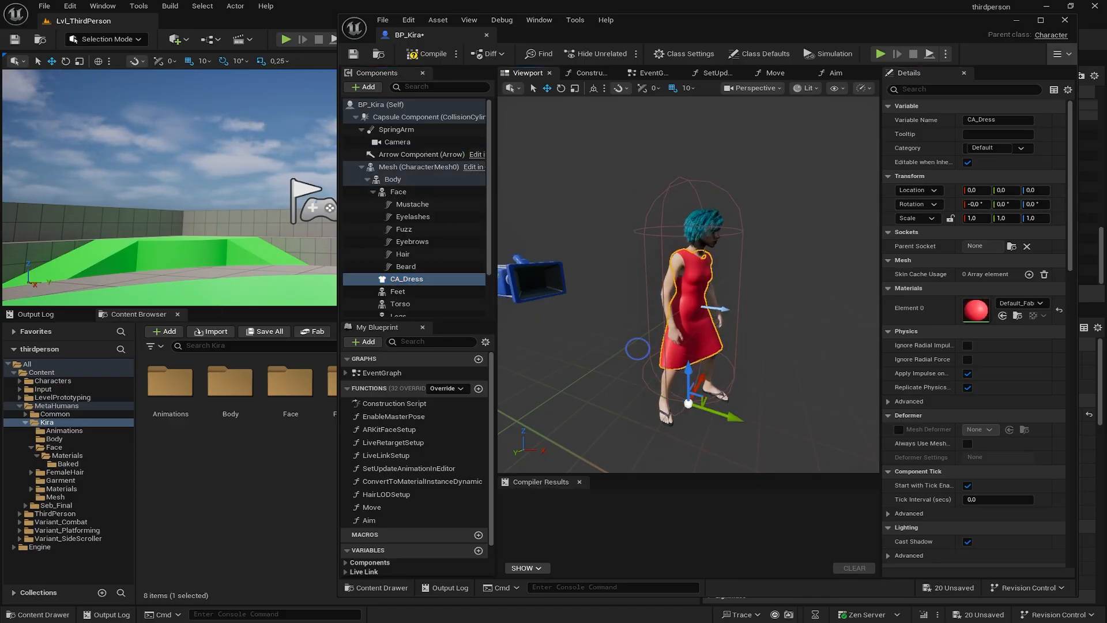
Check the fitted dress from the front, compile and save BP_Kira, and close the blueprint editor
key(d)
right_drag(637, 349, 613, 351)
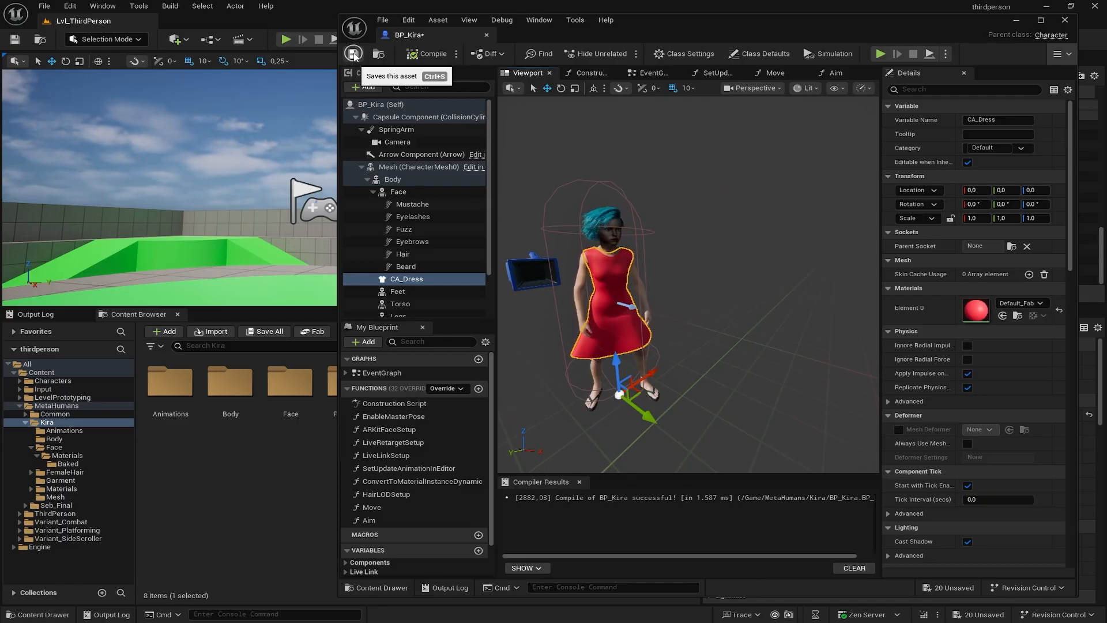
click(353, 56)
click(1056, 26)
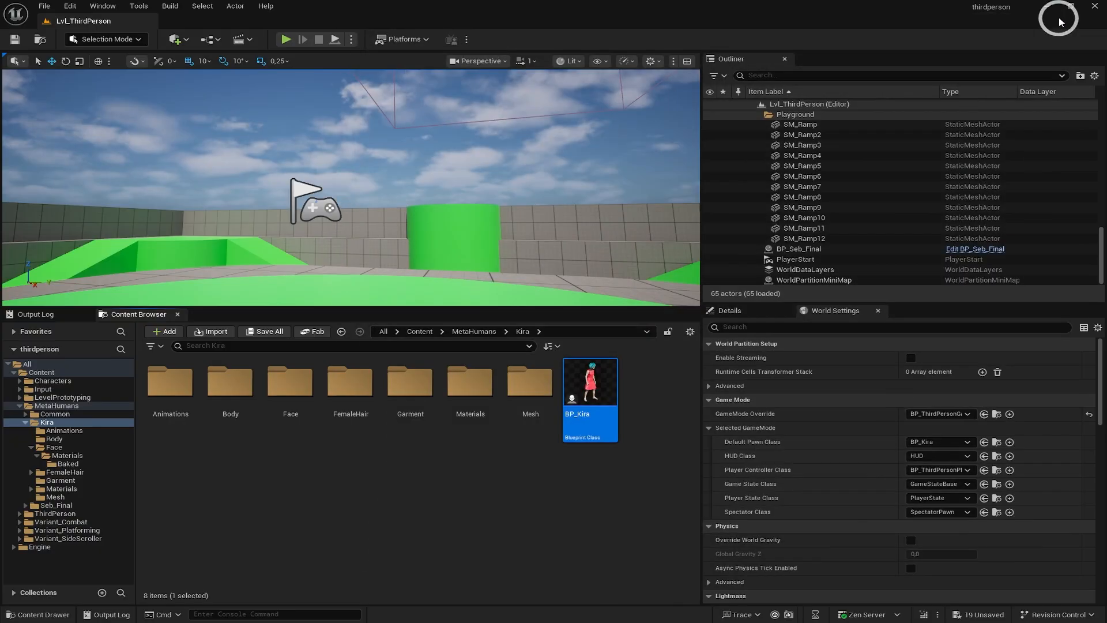
Play the level, run and jump around the arena with Kira to examine the dress simulation, and stop the play session
click(286, 41)
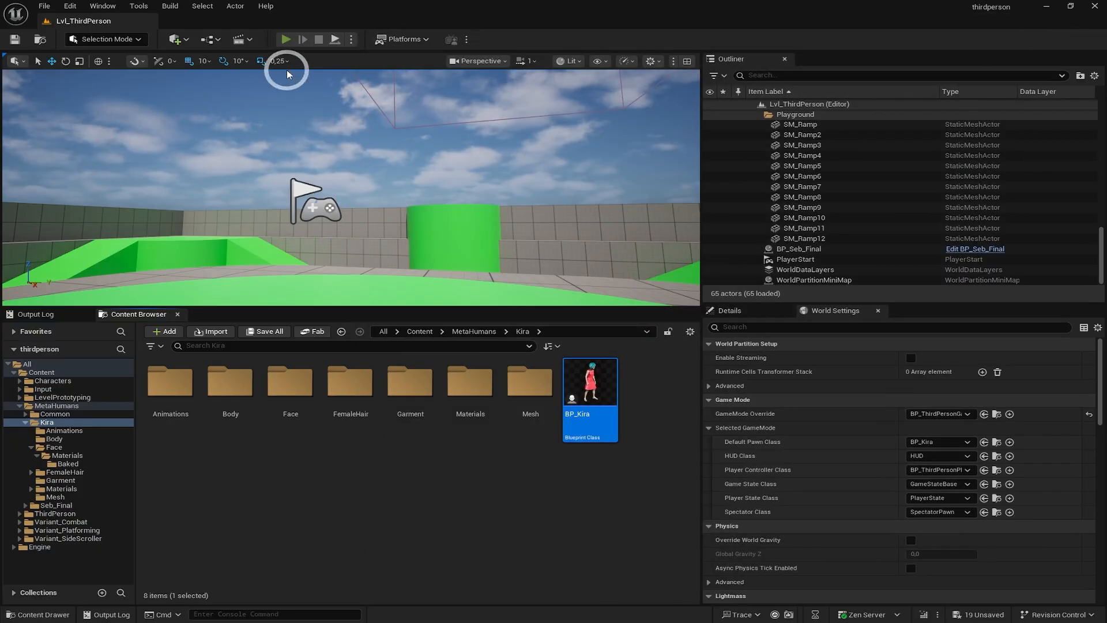
key(w)
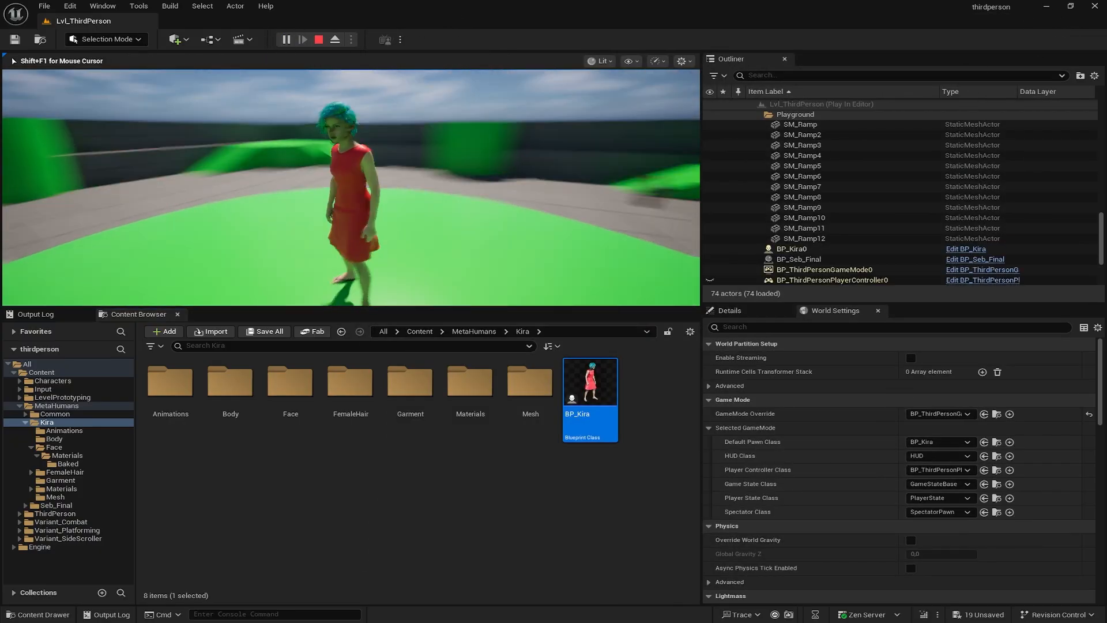
key(w)
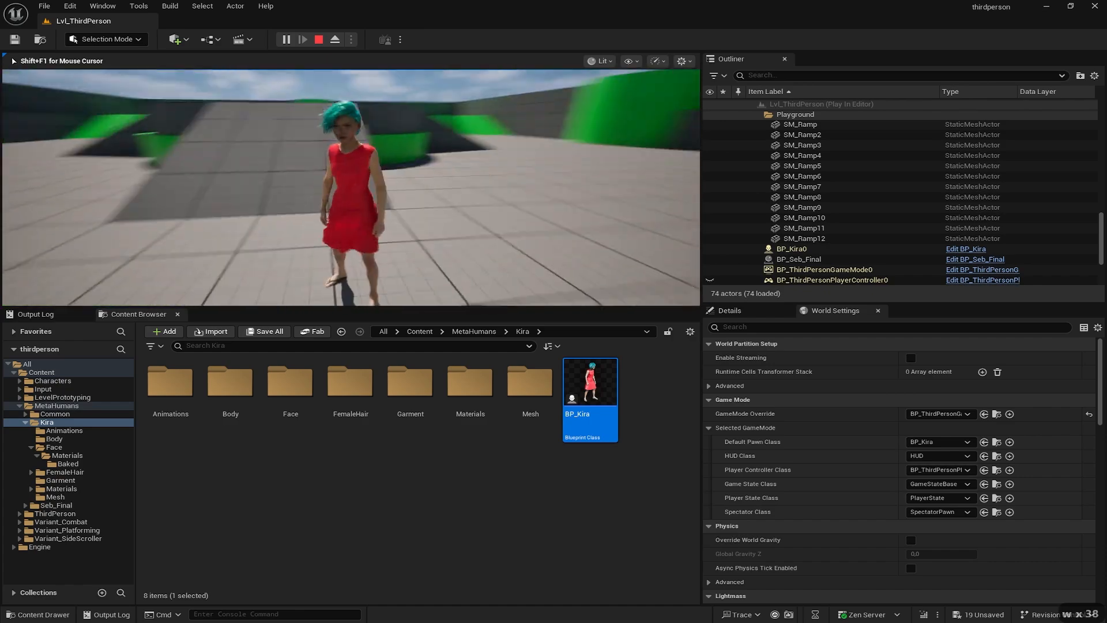
key(d)
key(w)
key(d)
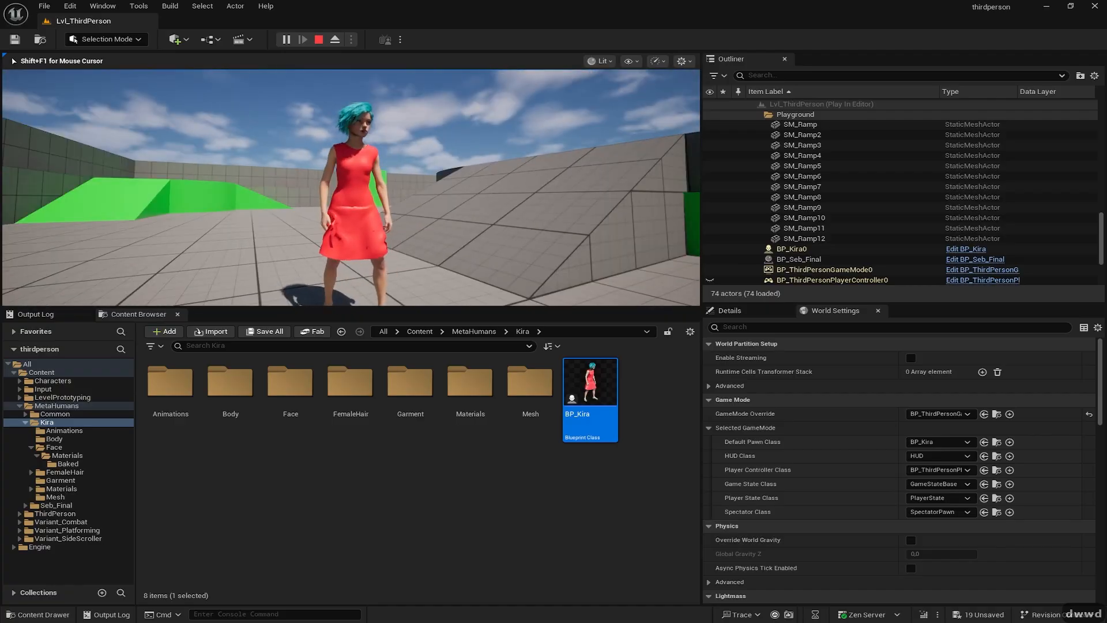
key(w)
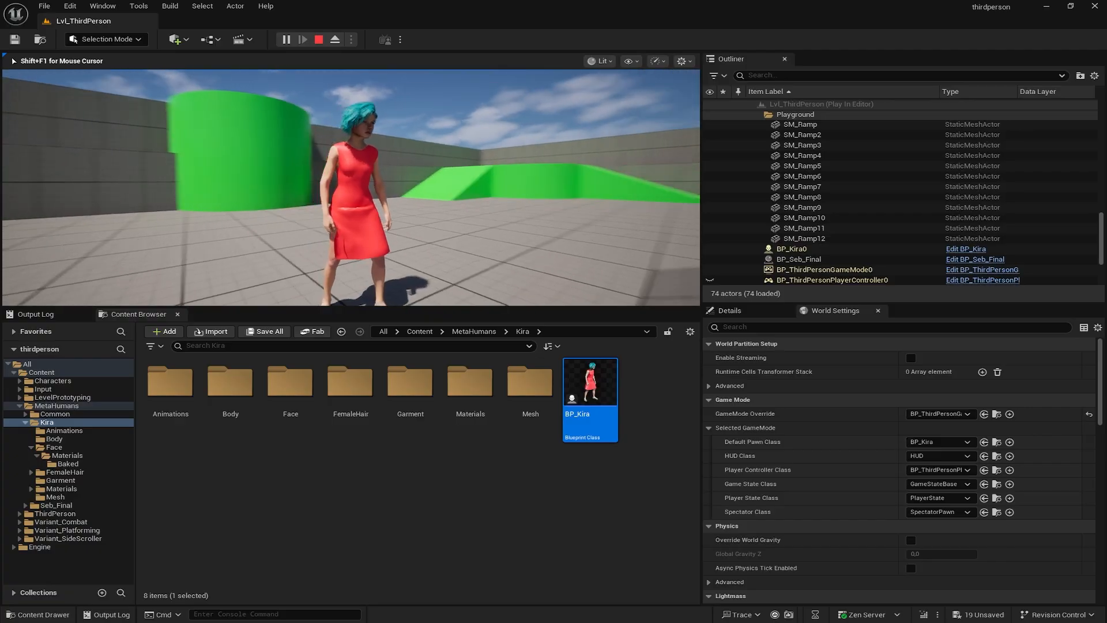
key(w)
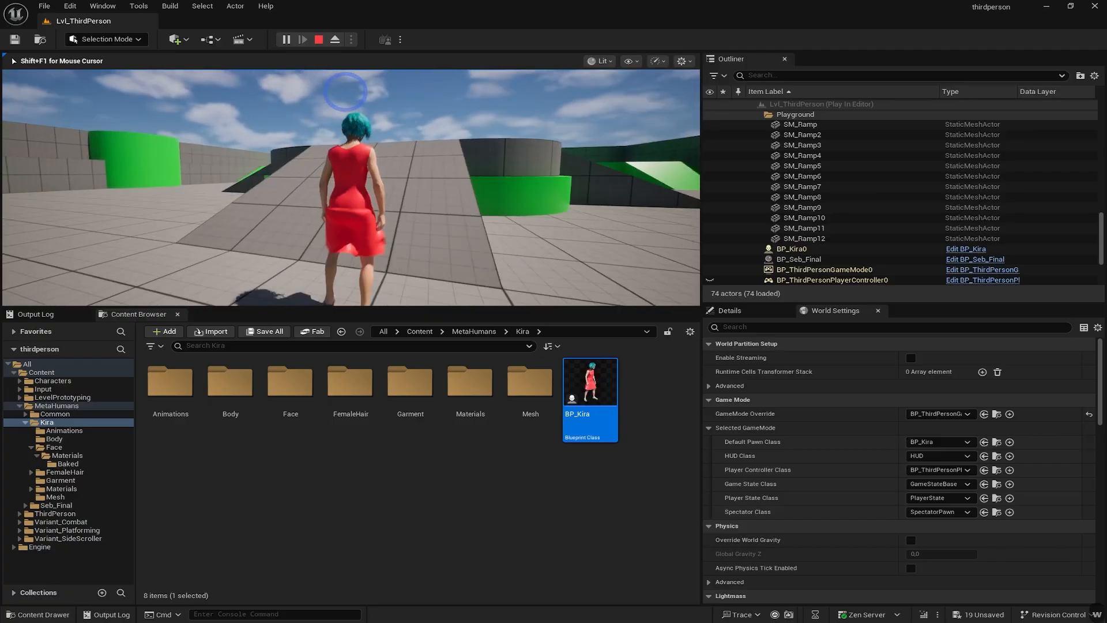
key(w)
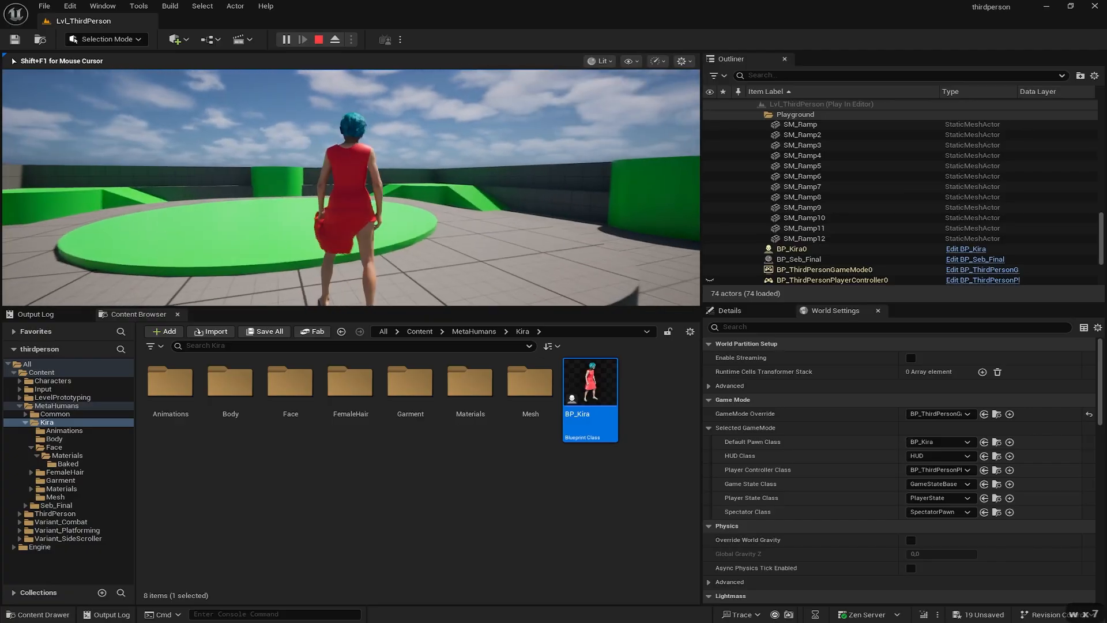
key(w)
key(space)
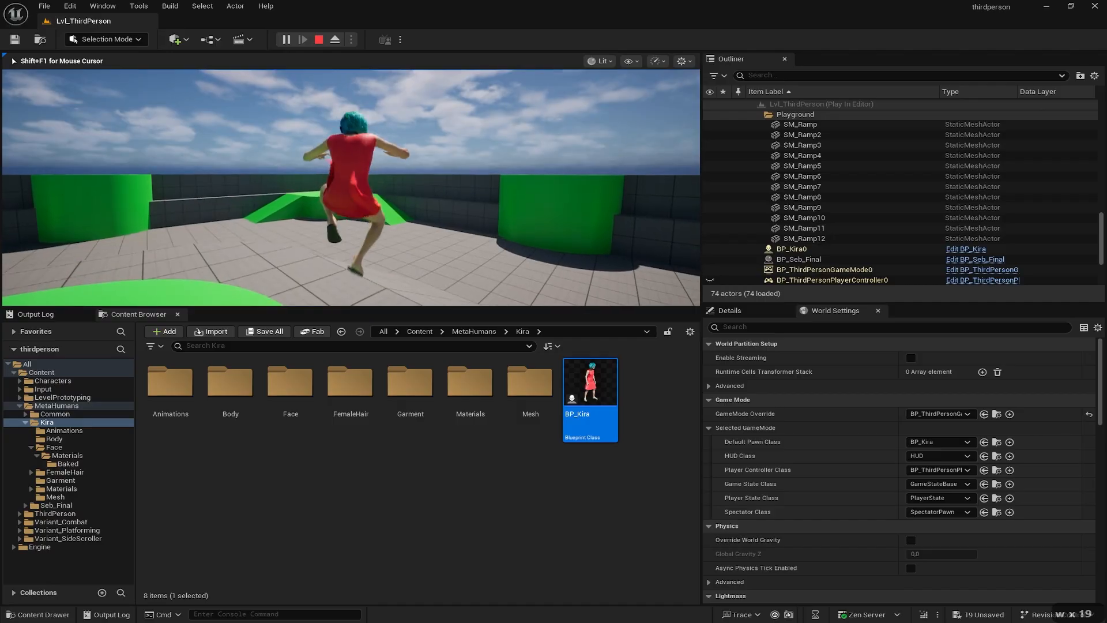
key(w)
key(w)
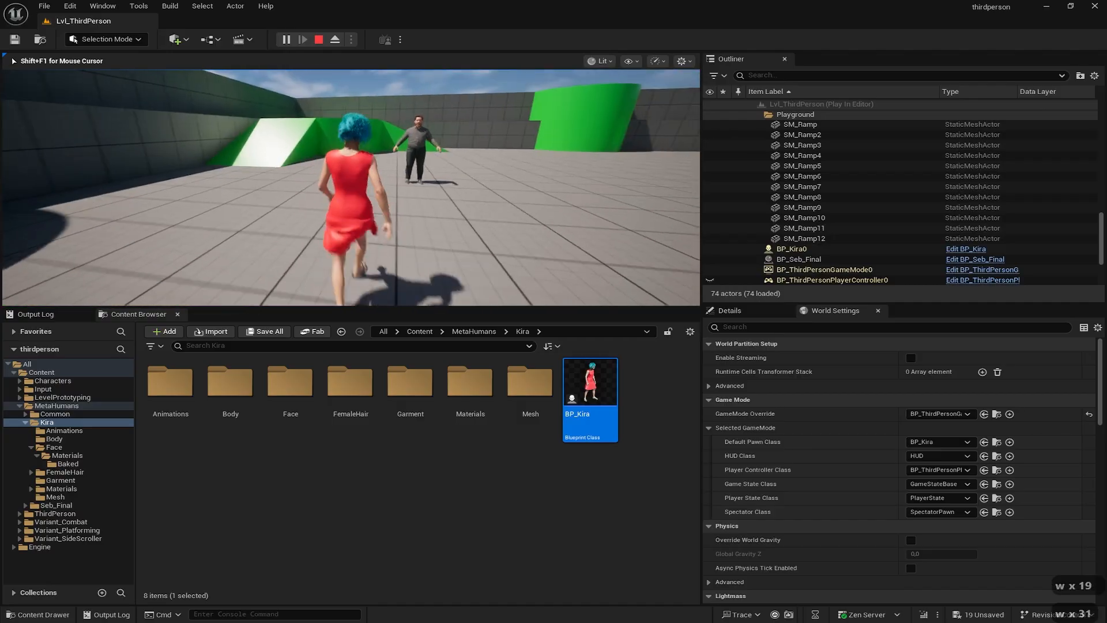
key(d)
key(w)
key(d)
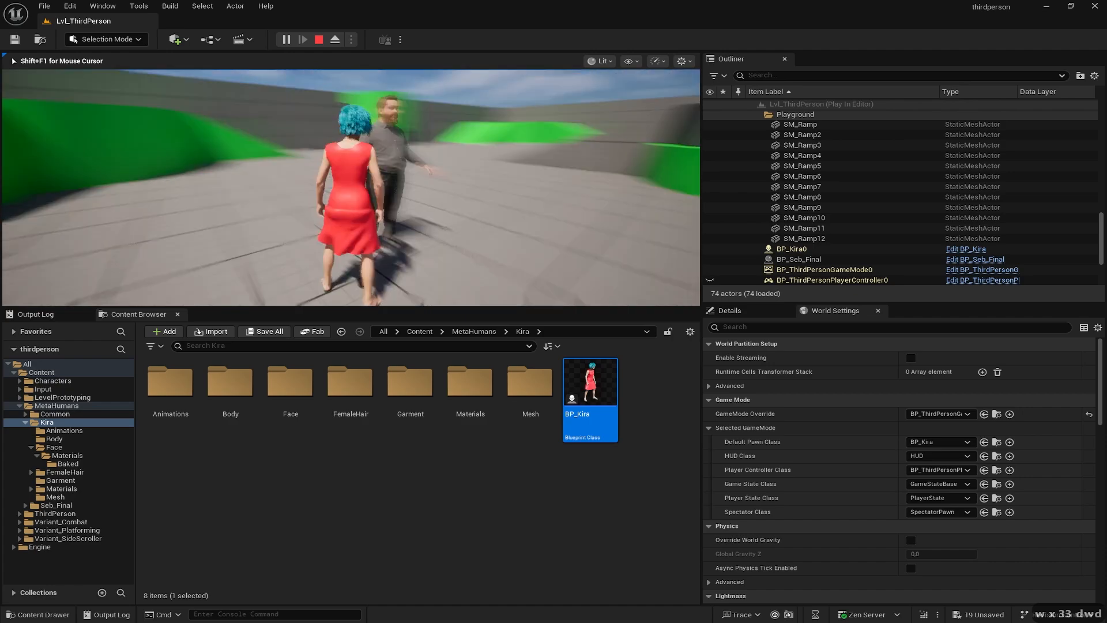
key(d)
key(w)
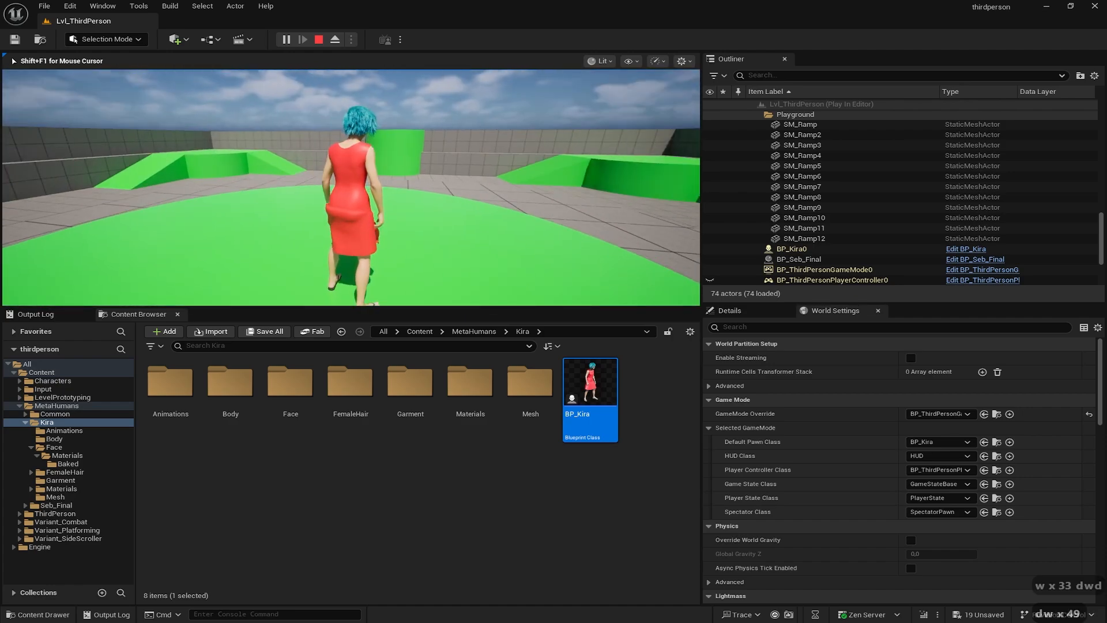
key(Escape)
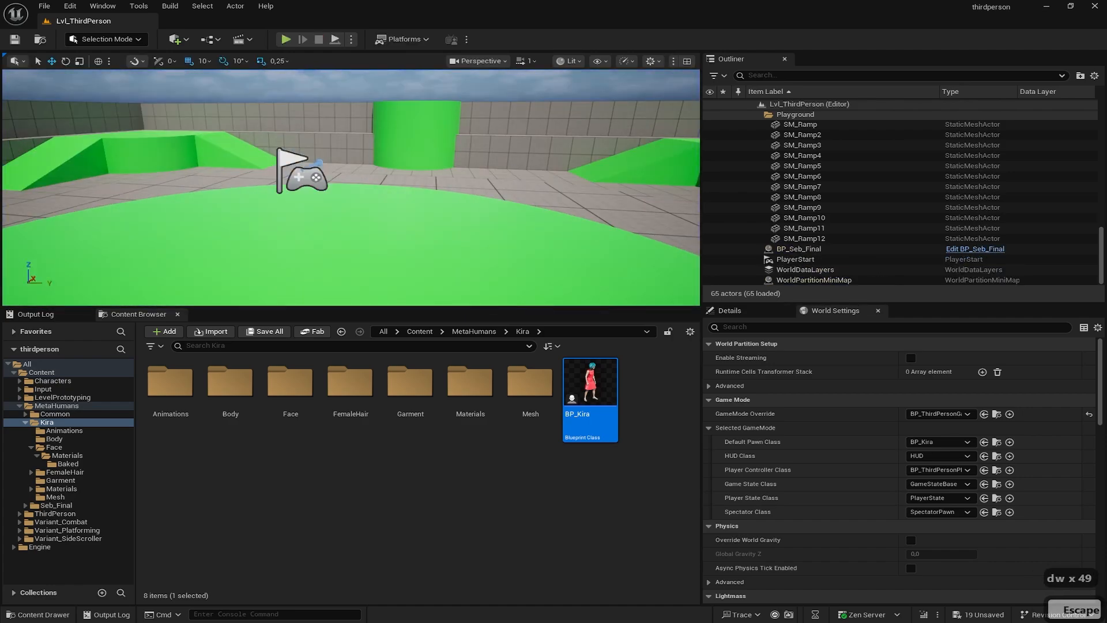